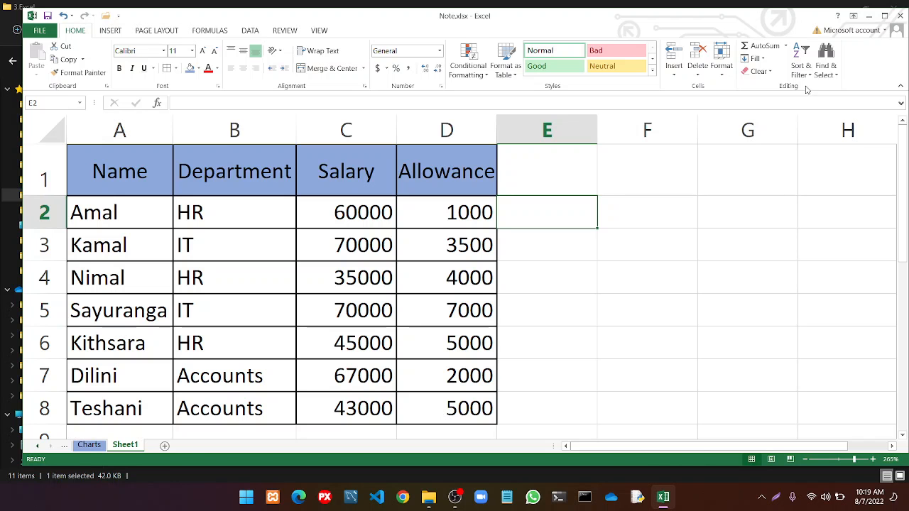
Sort only the Name column (A1:A8) from A to Z, continuing with the current selection, and undo that sort
click(800, 68)
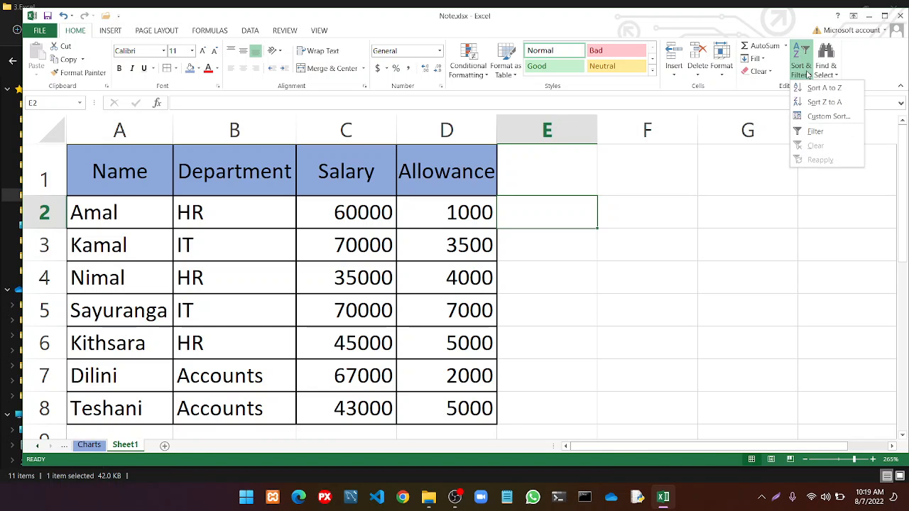
click(122, 146)
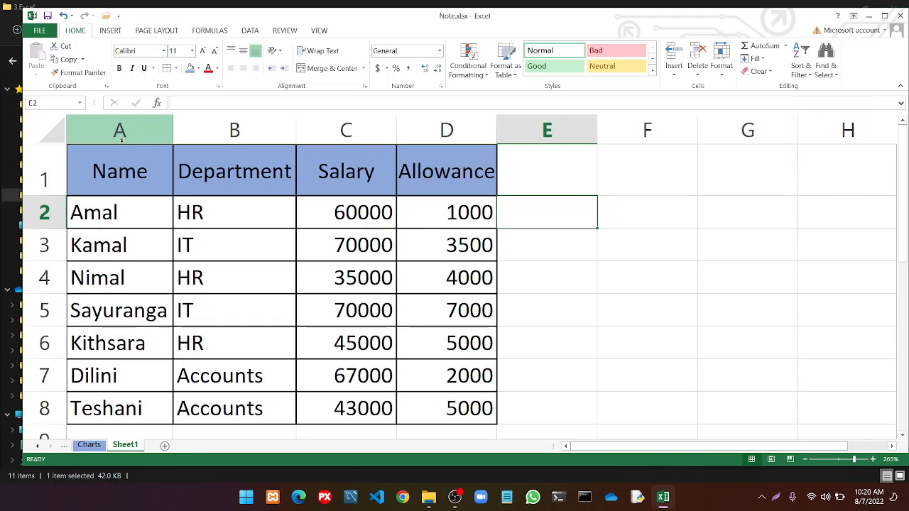
drag(117, 153, 108, 406)
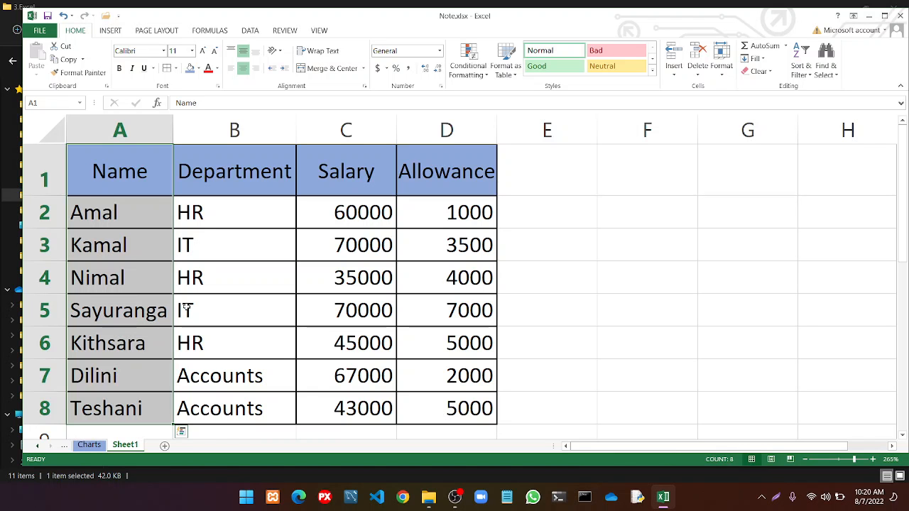
click(803, 75)
click(810, 88)
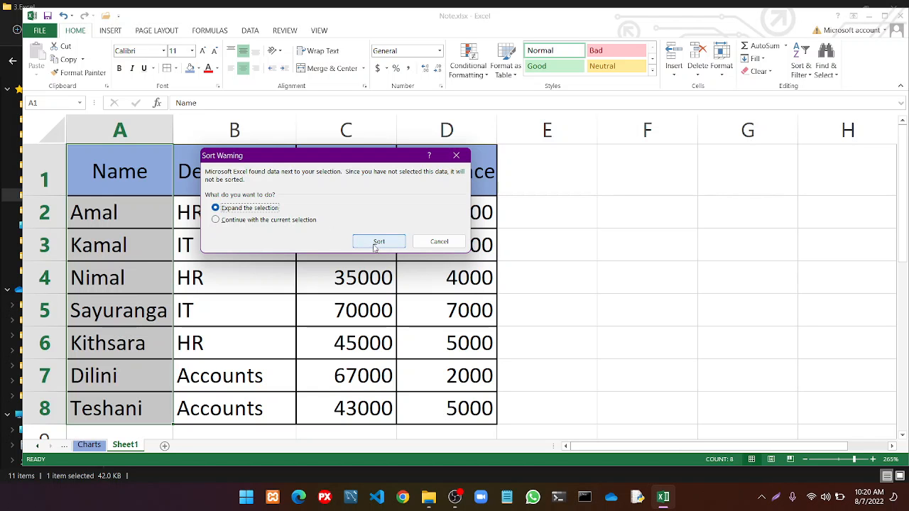
click(287, 220)
drag(315, 162, 600, 175)
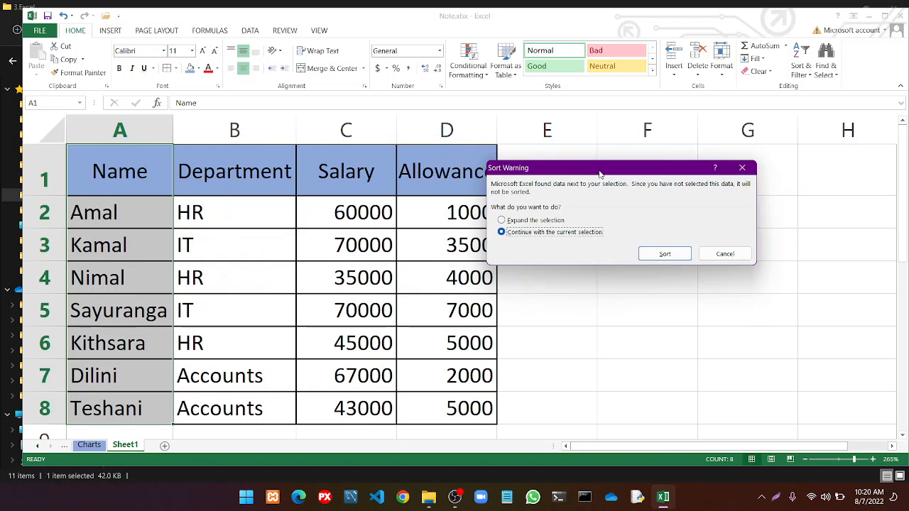
click(647, 254)
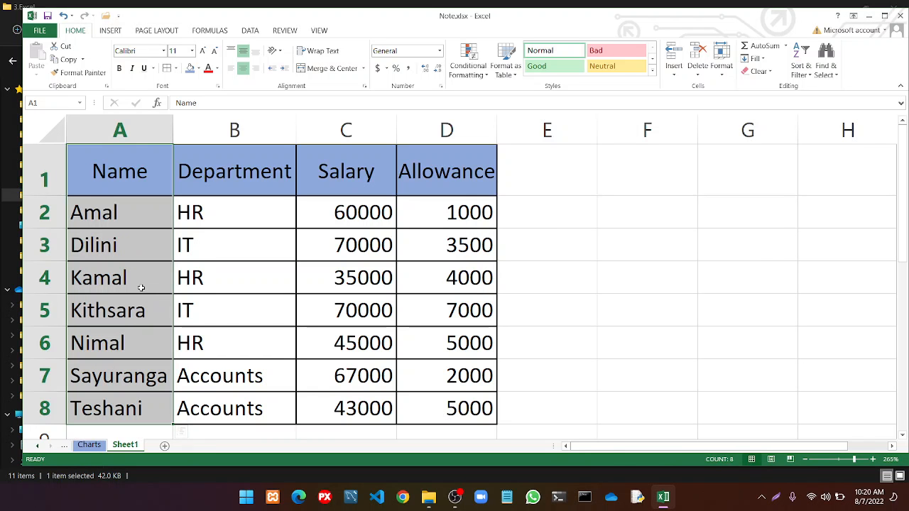
key(ctrl+z)
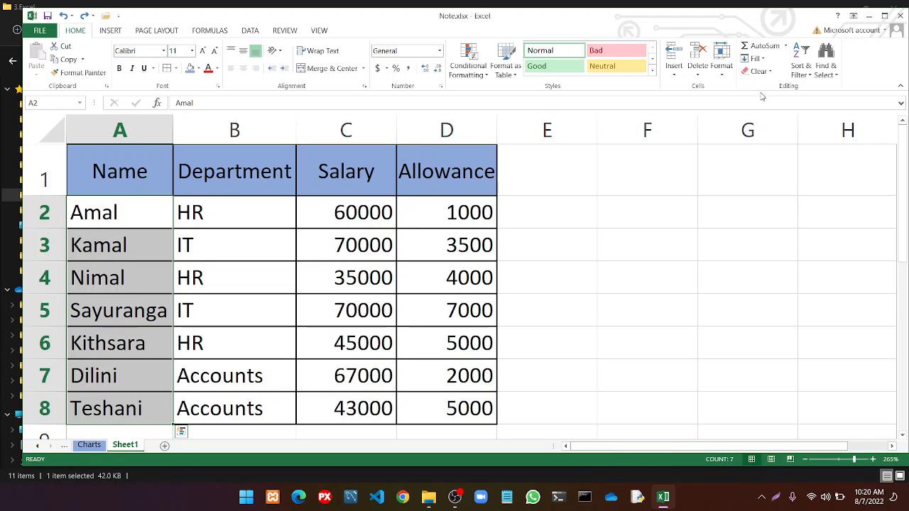
Sort the whole table by name from A to Z, expanding the selection, and undo that sort
click(801, 67)
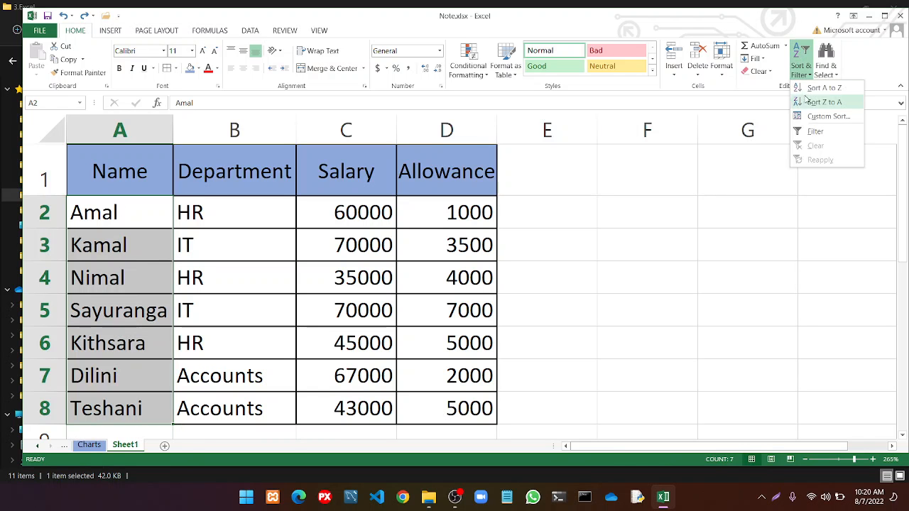
click(808, 102)
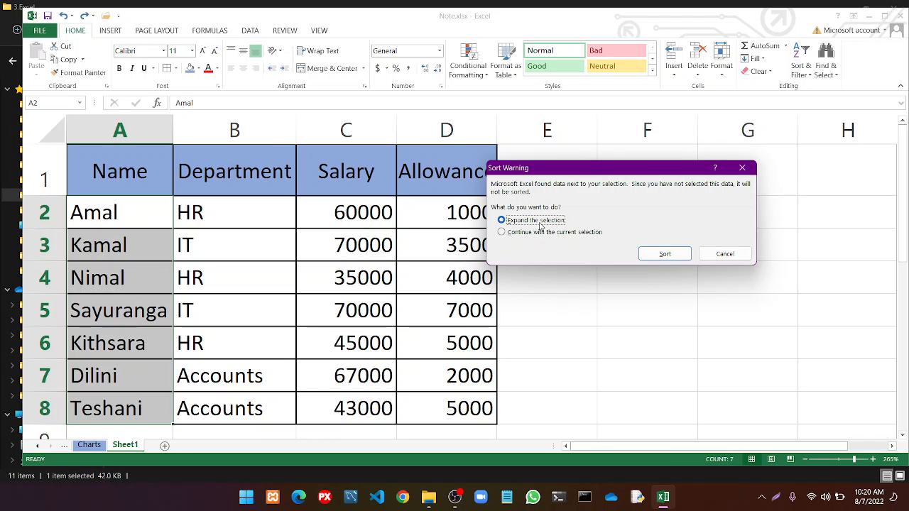
drag(566, 173, 580, 182)
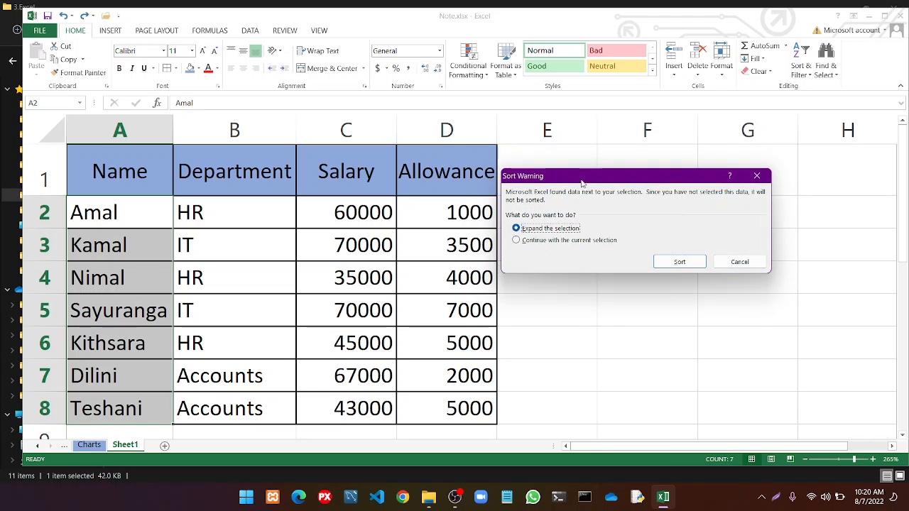
click(699, 259)
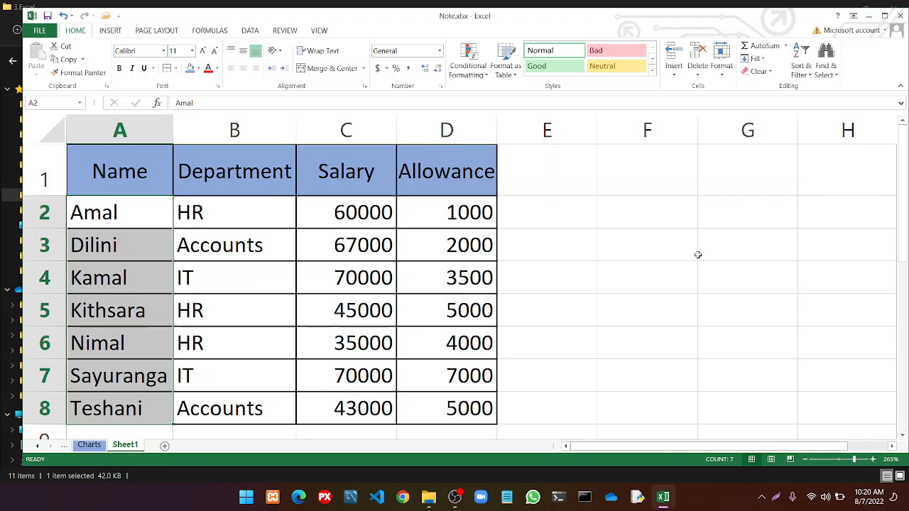
key(ctrl+z)
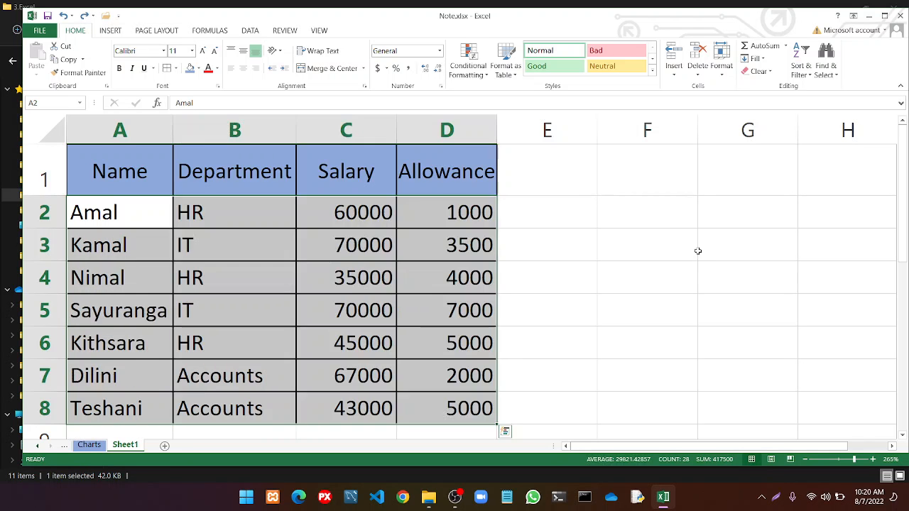
click(678, 235)
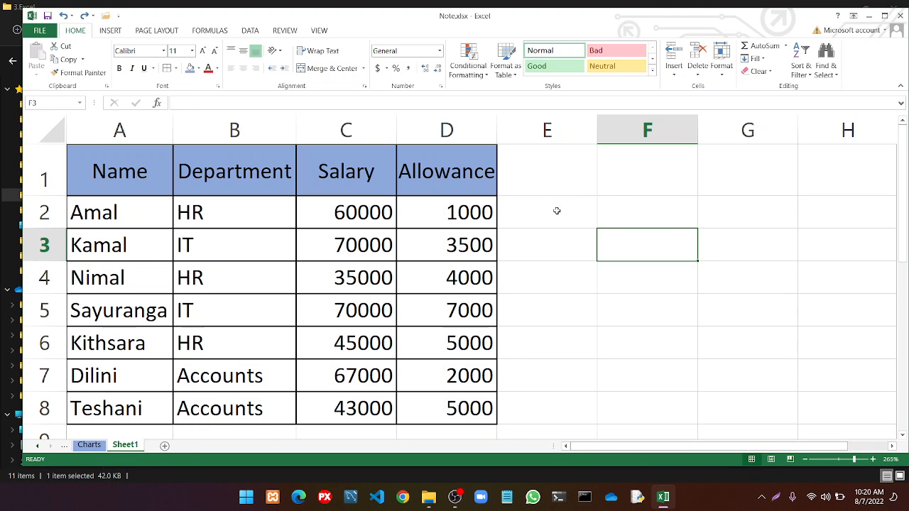
Sort the table by the Salary column from smallest to largest, expanding the selection to include the neighbouring columns
click(330, 135)
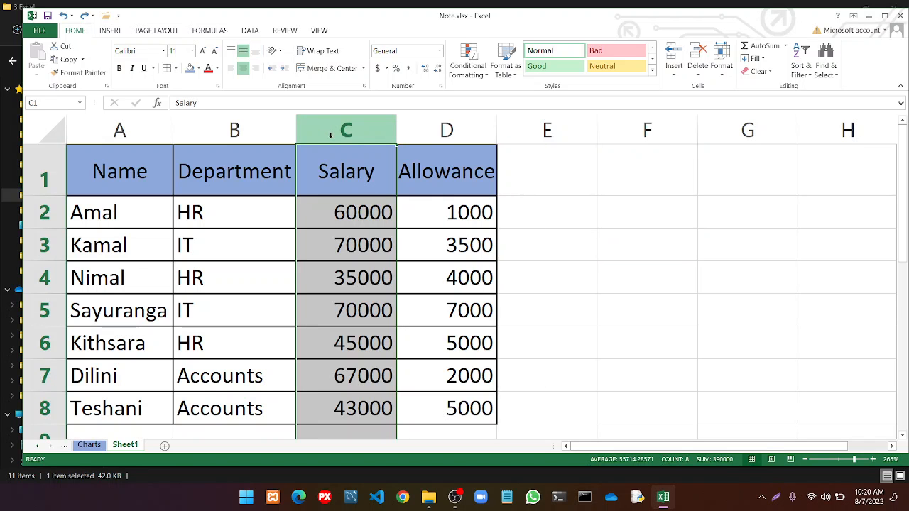
click(808, 70)
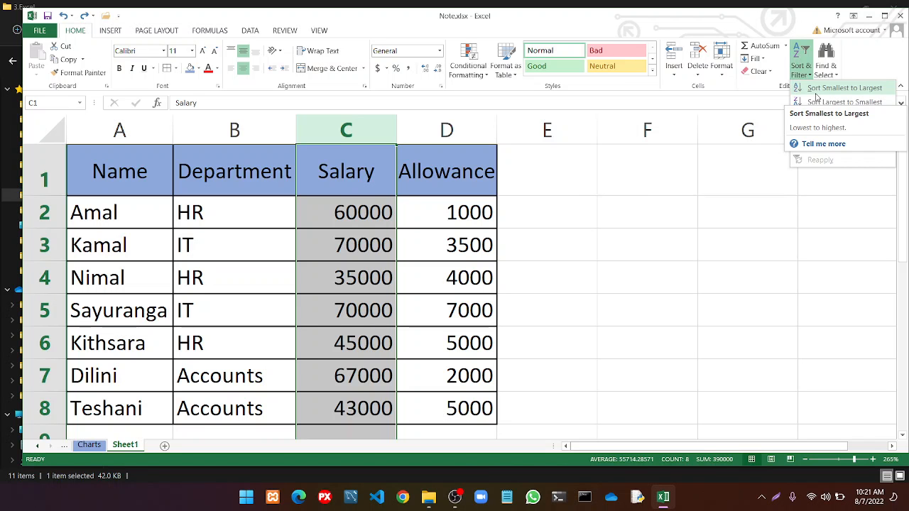
click(816, 95)
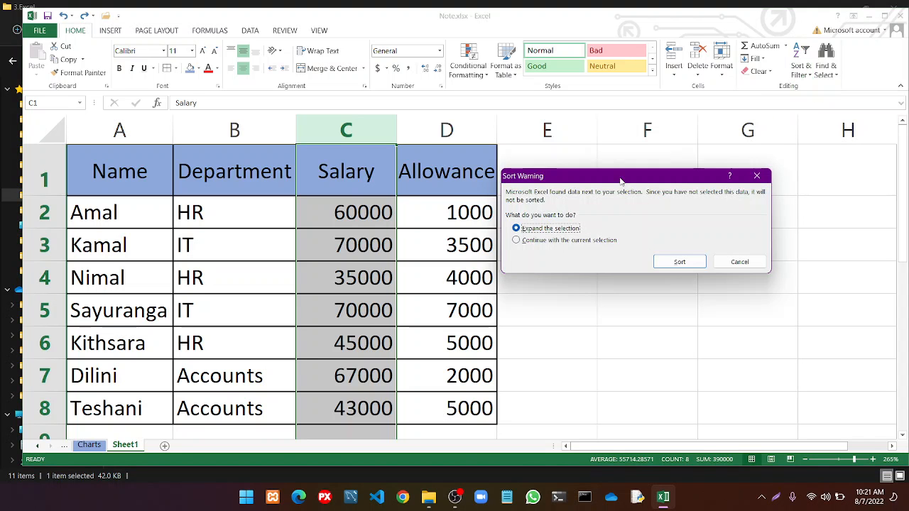
click(675, 264)
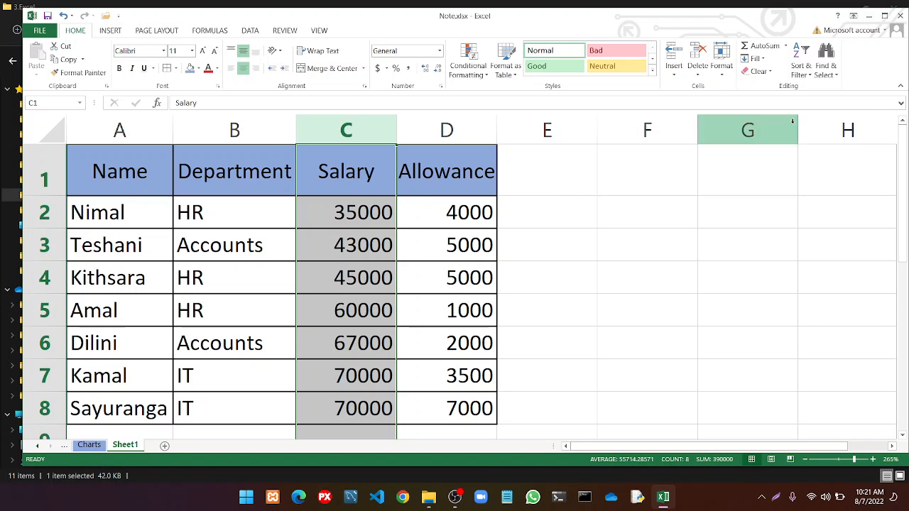
Add a filter to the Salary column
click(807, 73)
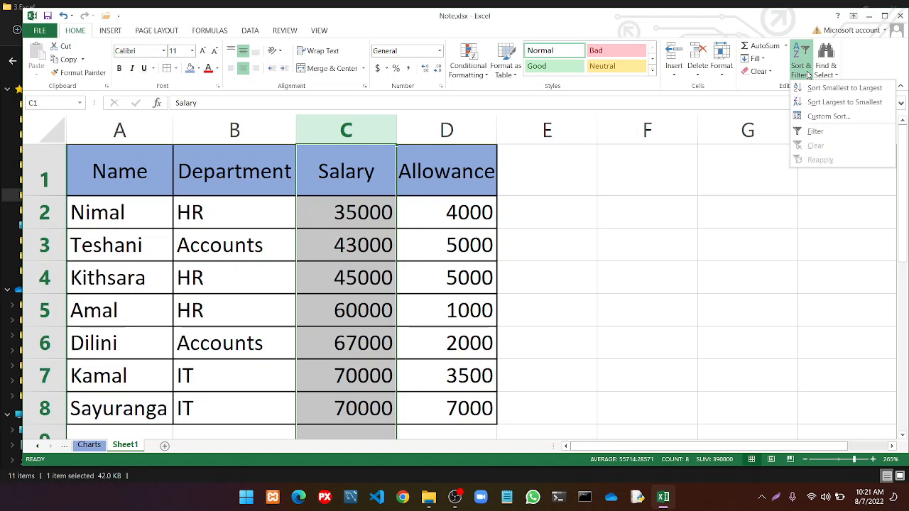
click(743, 165)
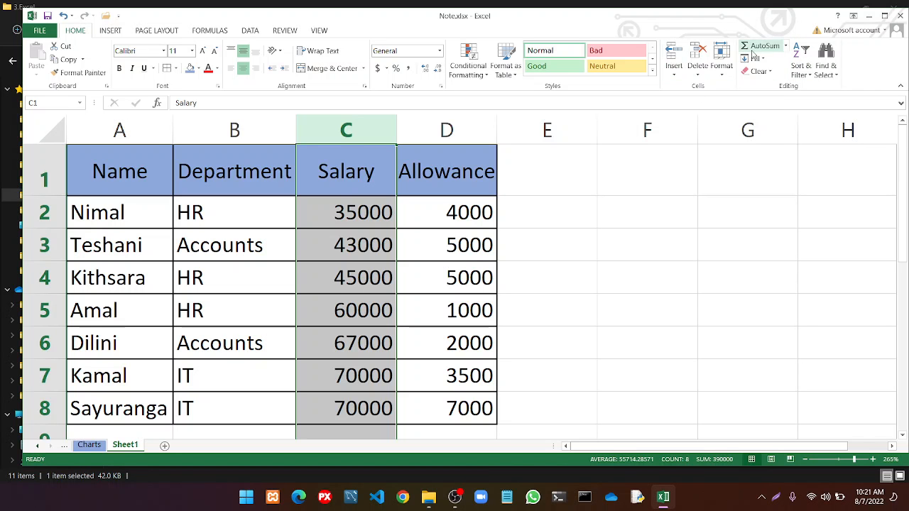
click(800, 70)
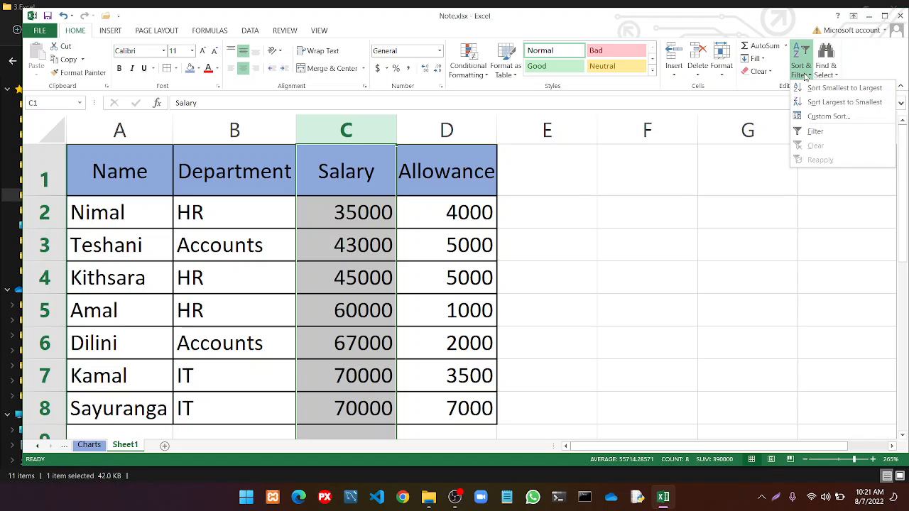
click(809, 132)
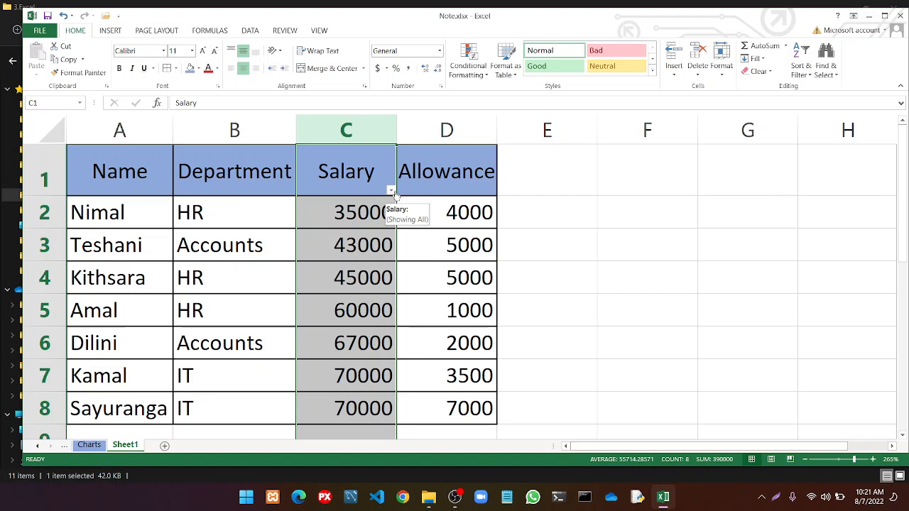
Deselect all values in the Salary filter and view the available number filter conditions
click(391, 191)
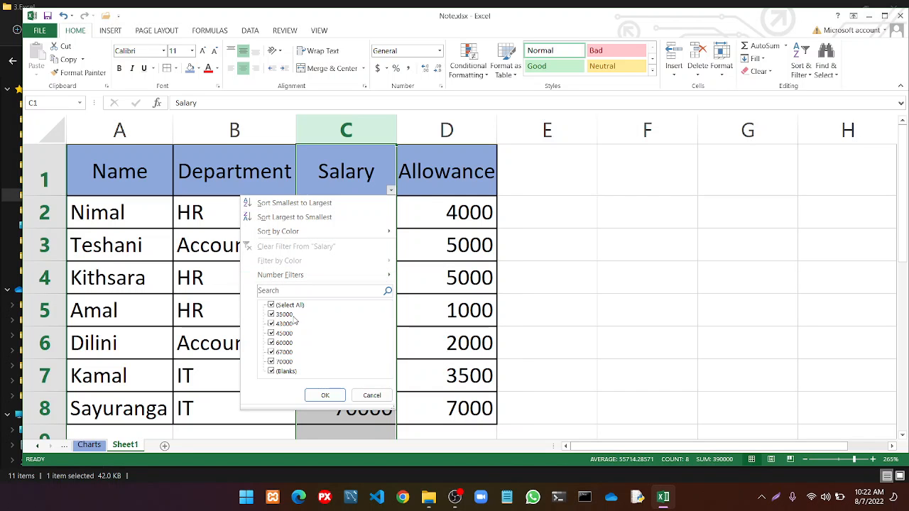
click(271, 306)
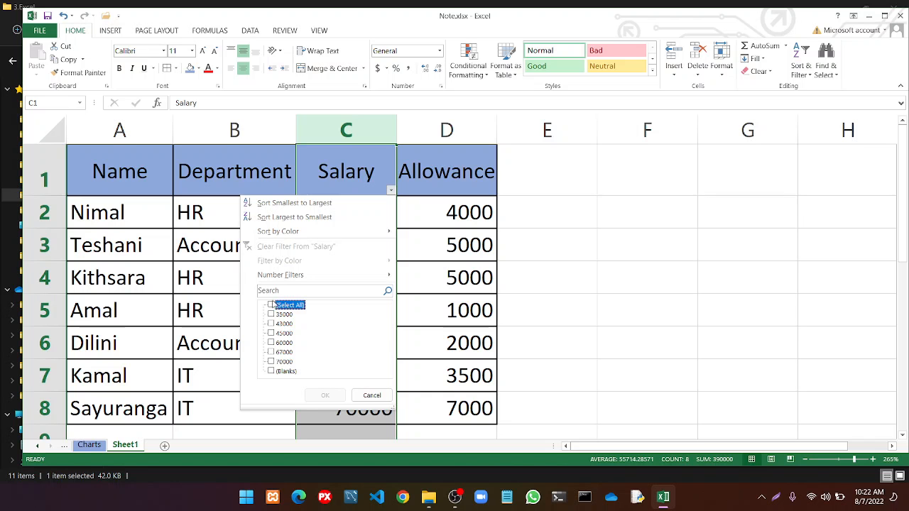
mouse_move(281, 233)
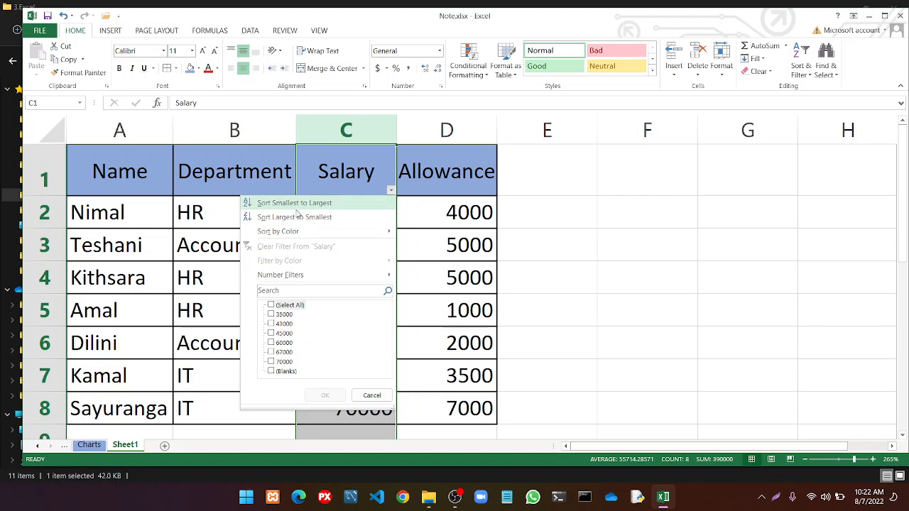
mouse_move(302, 277)
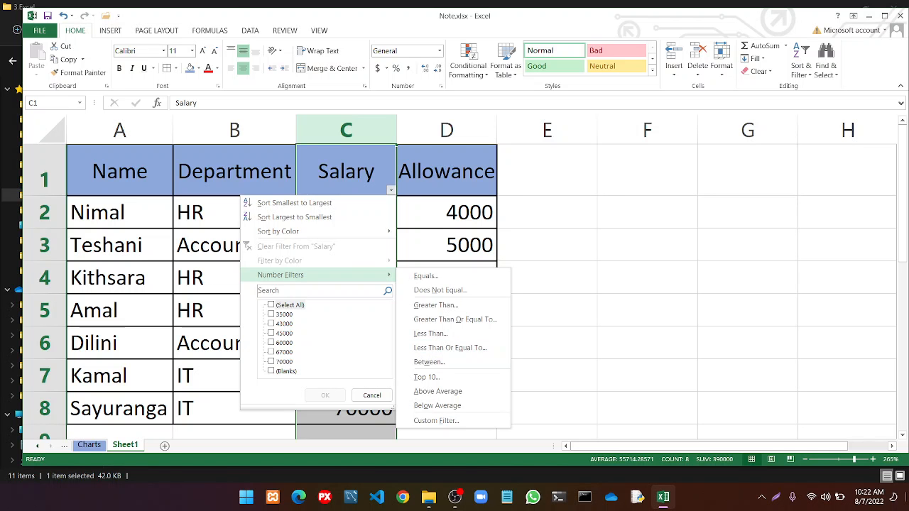
Switch to the Windows display settings, set the display scale to 150% and minimize the Settings window
key(super+d)
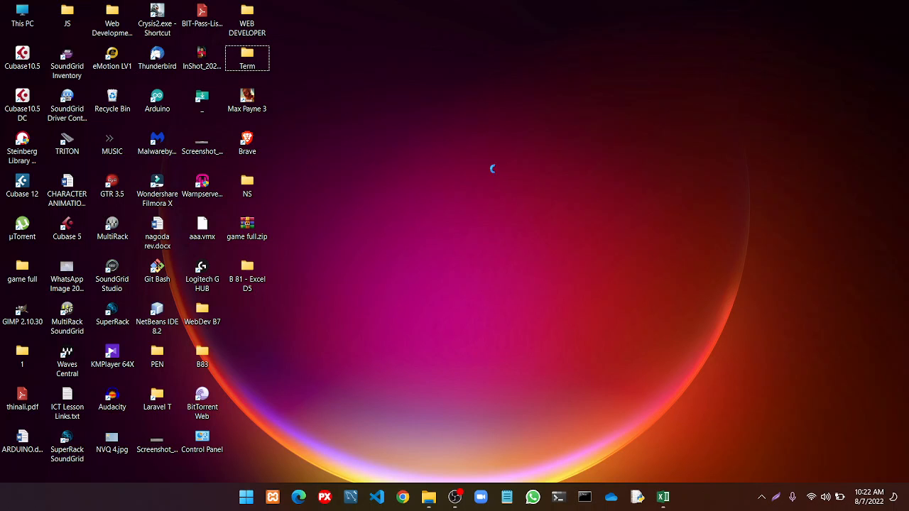
right_click(495, 171)
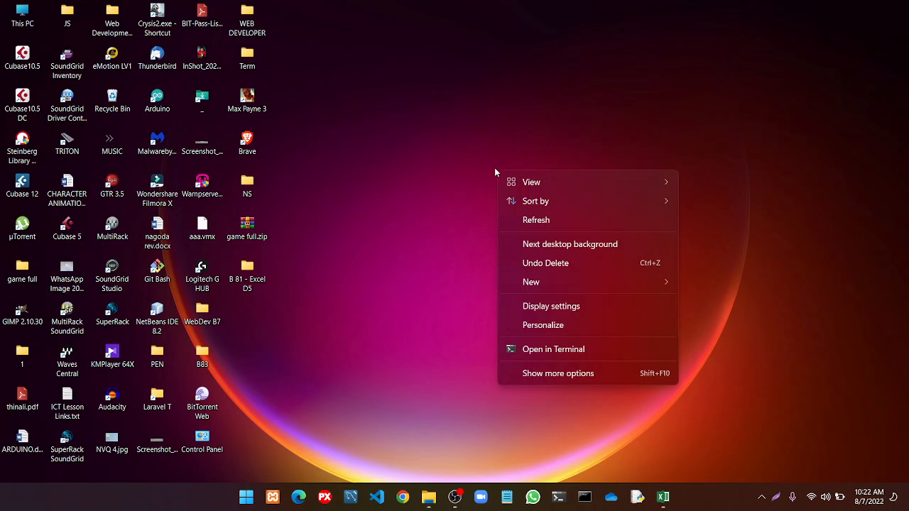
click(553, 309)
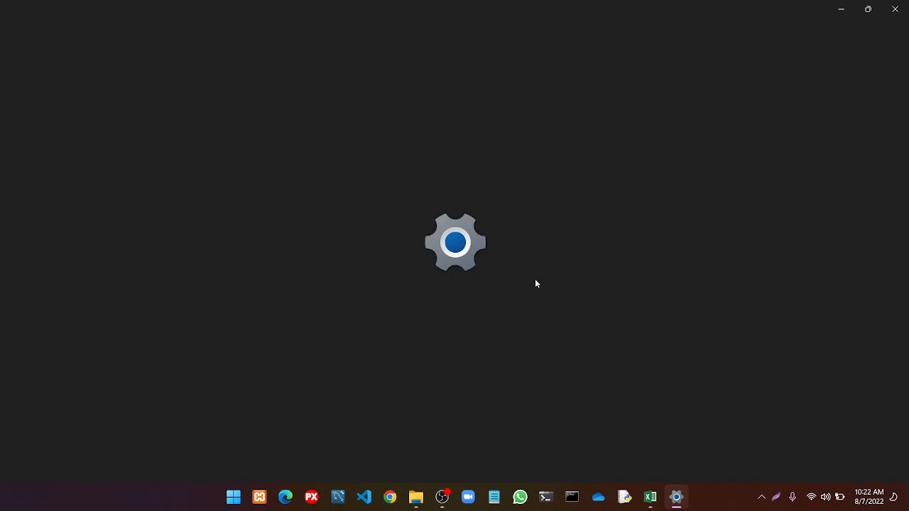
scroll(606, 323, down, 3)
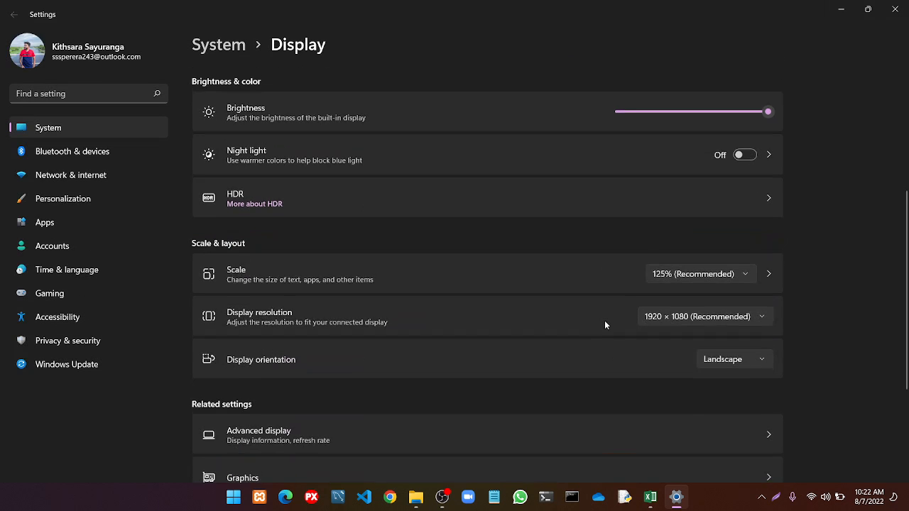
click(721, 274)
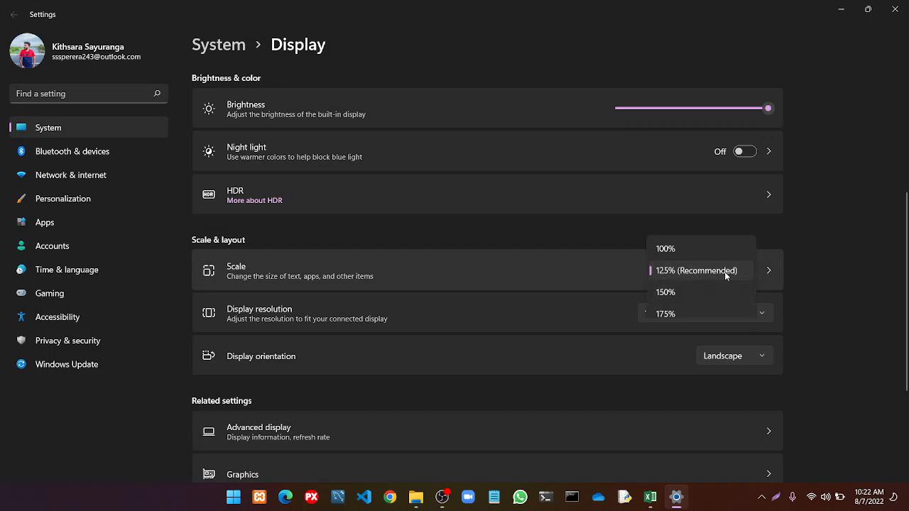
click(697, 297)
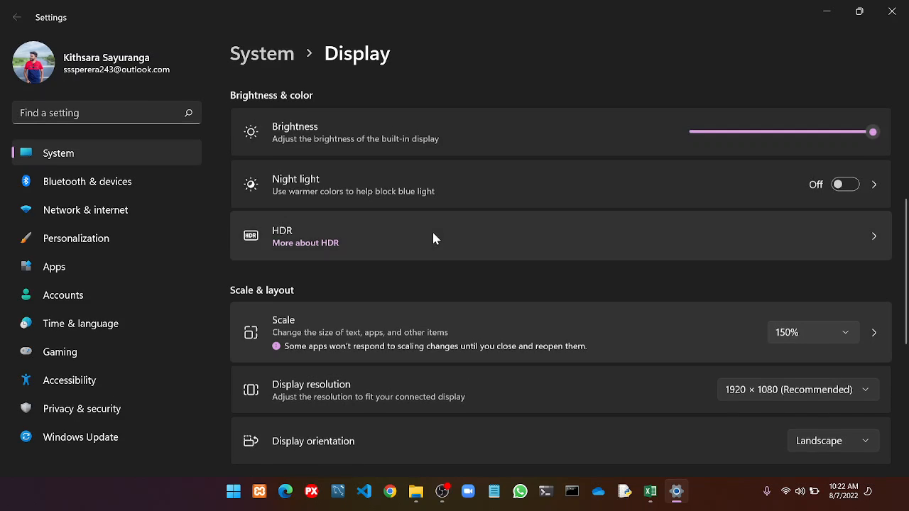
click(826, 11)
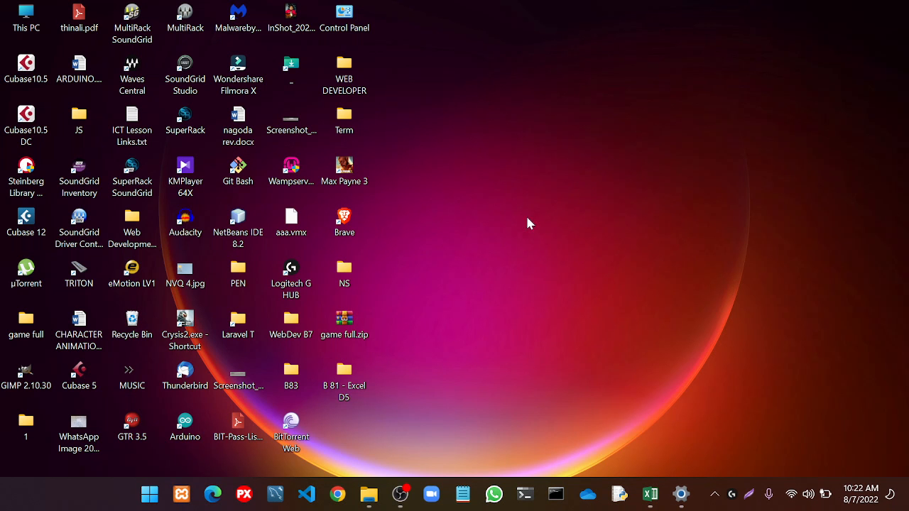
Switch back to the Note.xlsx workbook in Excel and review the Salary column's filter options
click(650, 495)
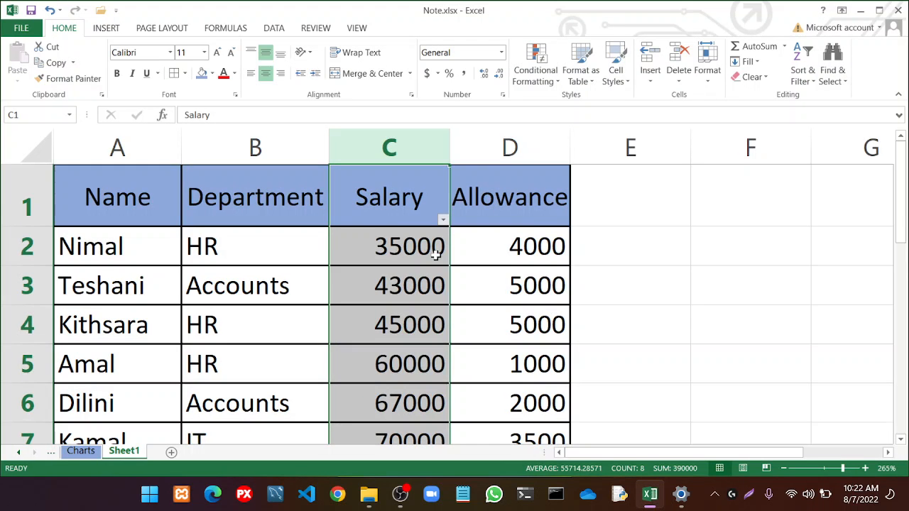
scroll(435, 255, down, 2)
scroll(435, 249, up, 2)
scroll(544, 243, down, 1)
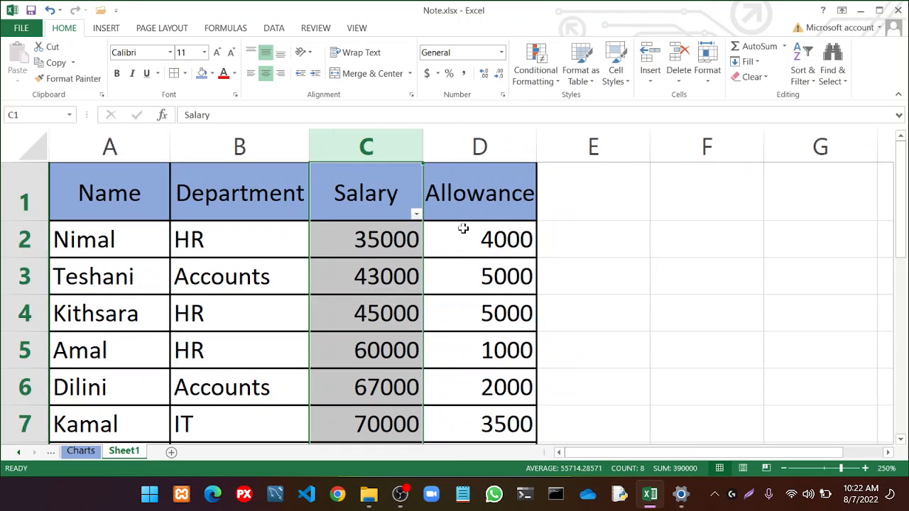
click(417, 215)
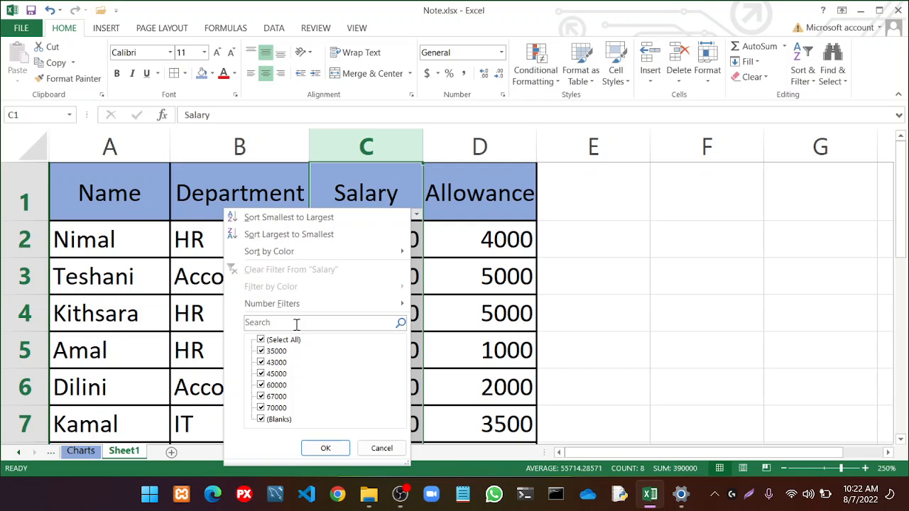
mouse_move(336, 313)
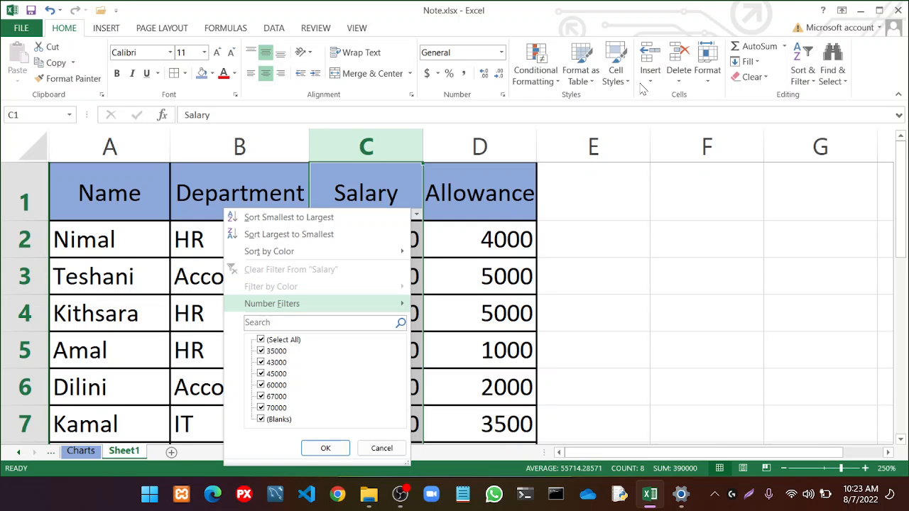
click(395, 174)
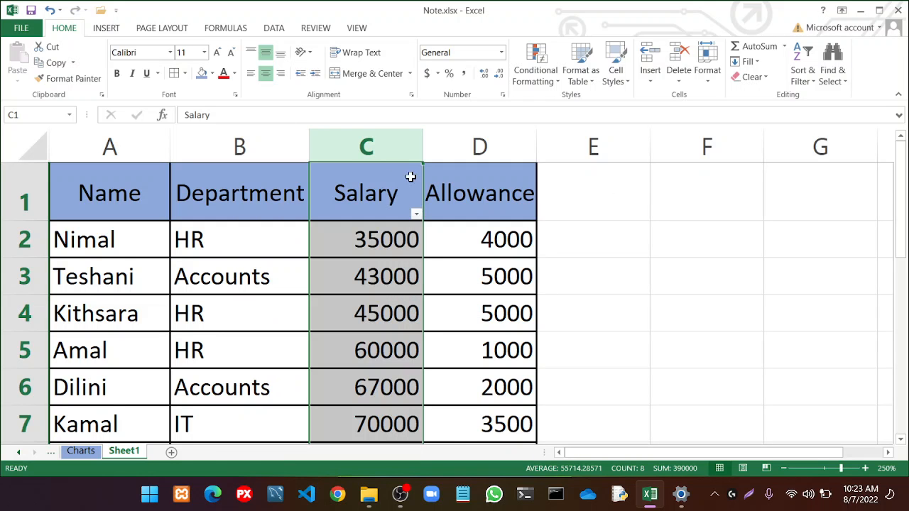
Capture the worksheet with the Filter command showing and draw red arrows to that command and the Salary header's filter control
click(813, 81)
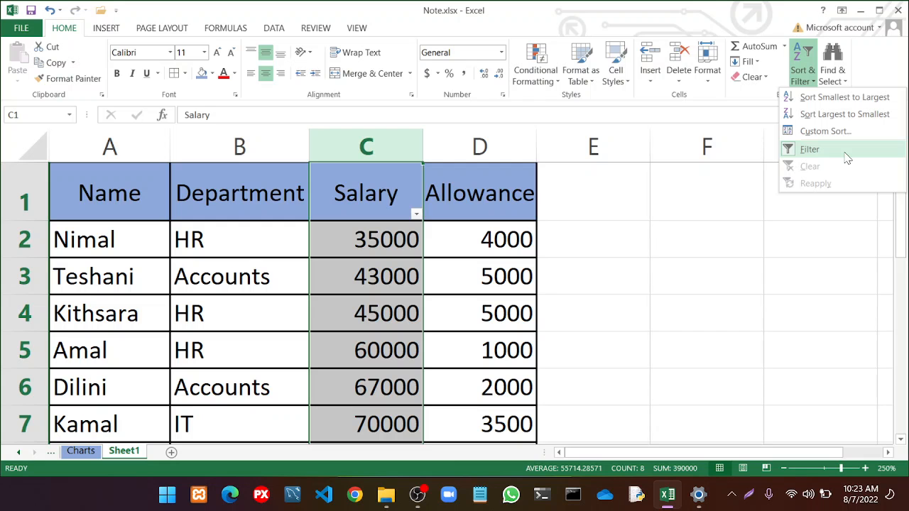
key(Print)
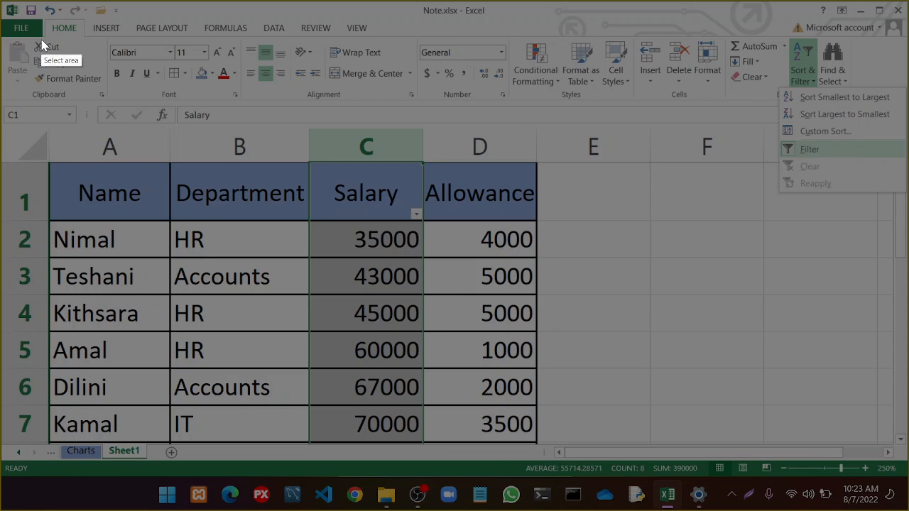
mouse_move(41, 37)
mouse_down()
mouse_move(676, 175)
mouse_move(903, 402)
mouse_move(901, 455)
mouse_move(904, 446)
mouse_up()
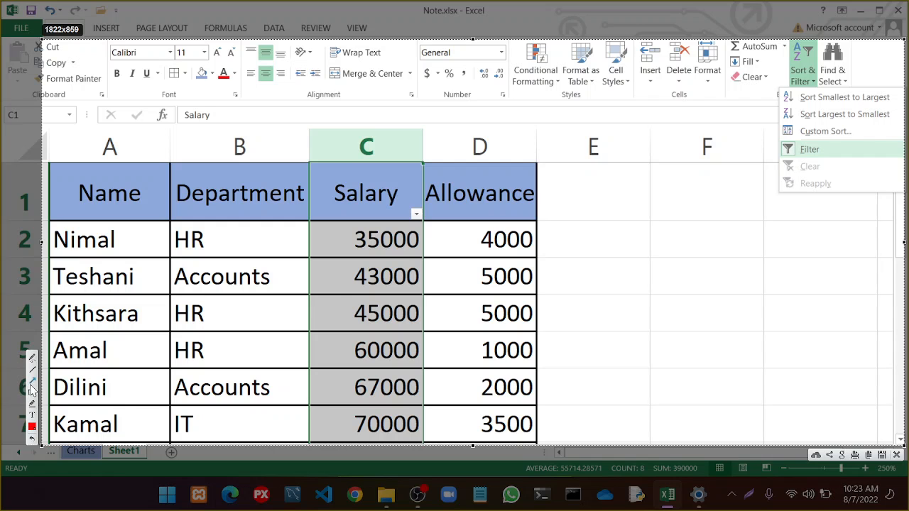
drag(671, 197, 780, 152)
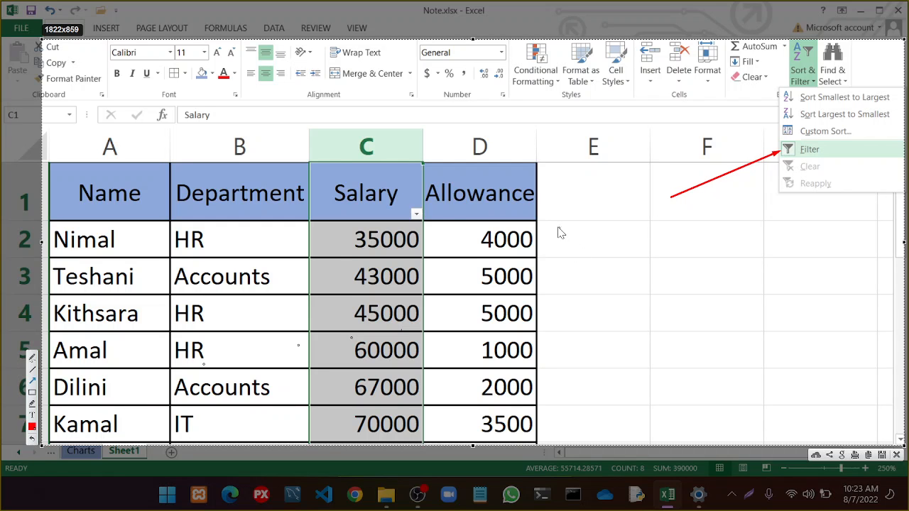
drag(452, 232, 421, 220)
Save the annotated capture as Screenshot_1.jpg in a new desktop folder named "81 7Aug"
click(881, 455)
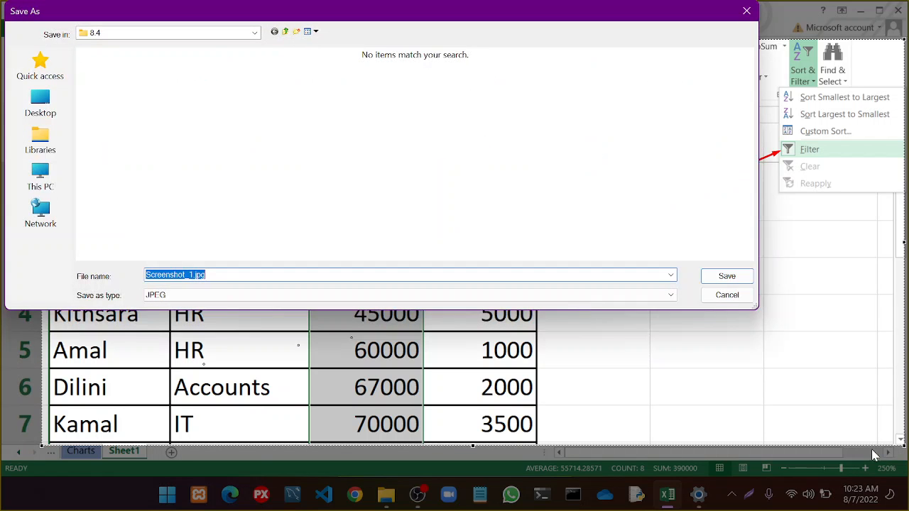
click(41, 103)
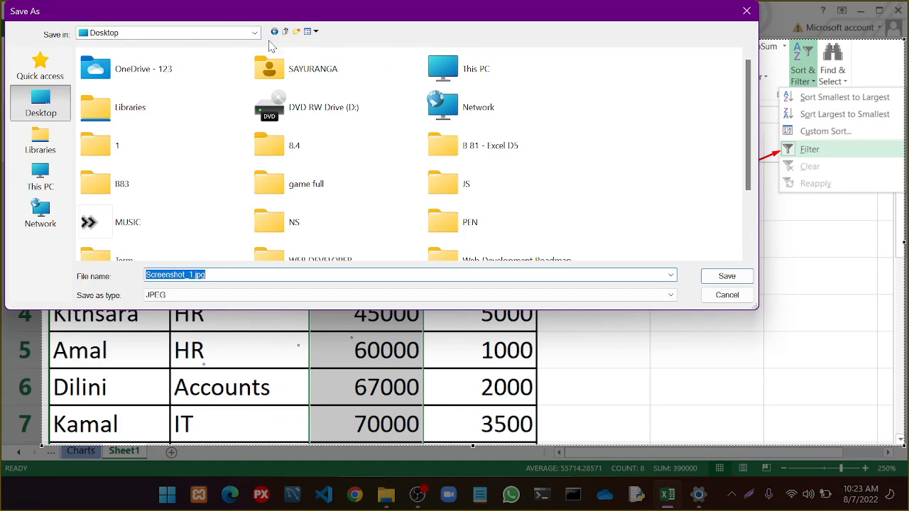
click(296, 33)
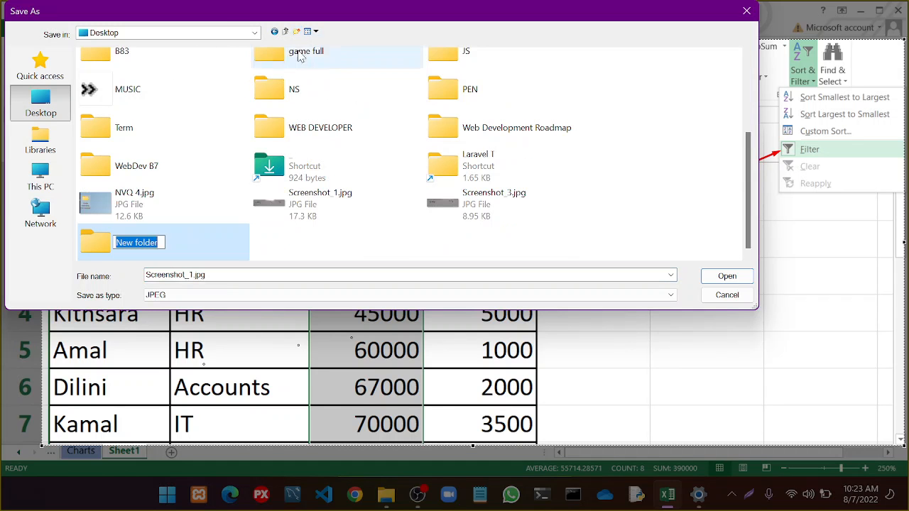
text(81)
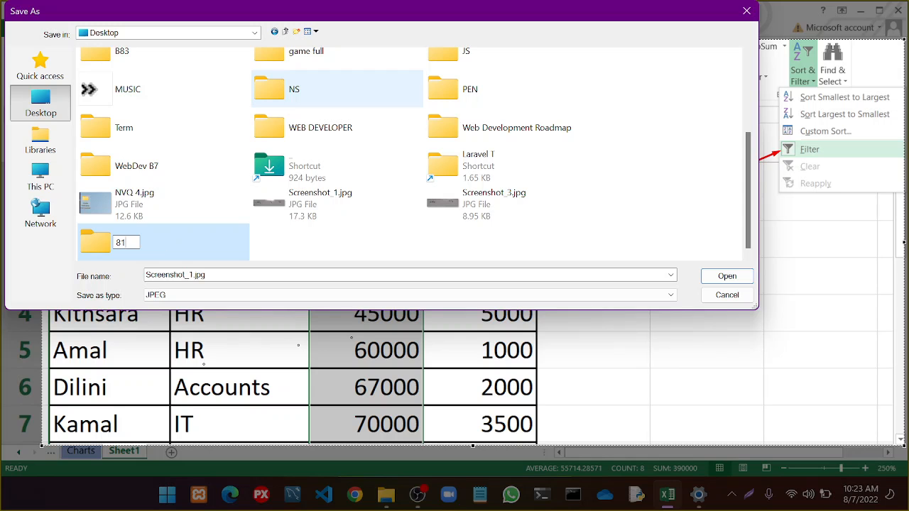
text( 7 A)
text(Aug)
key(Return)
key(Return)
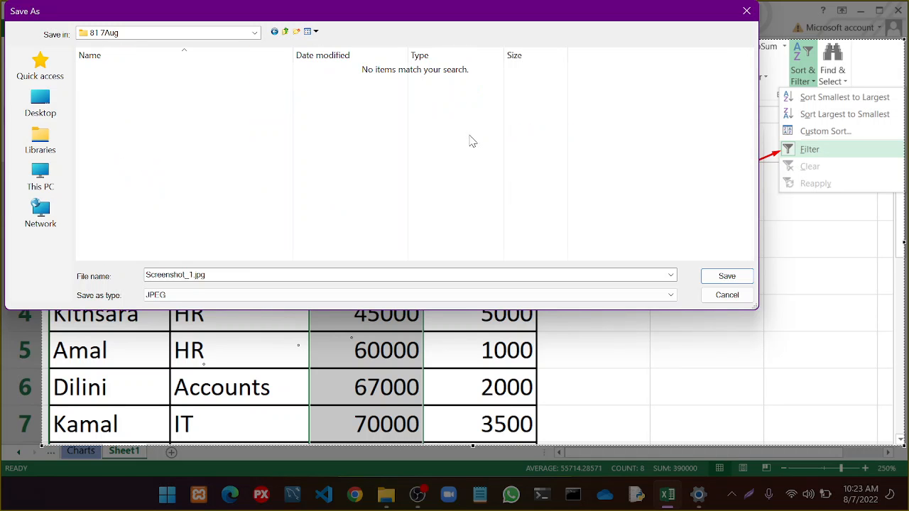
click(731, 276)
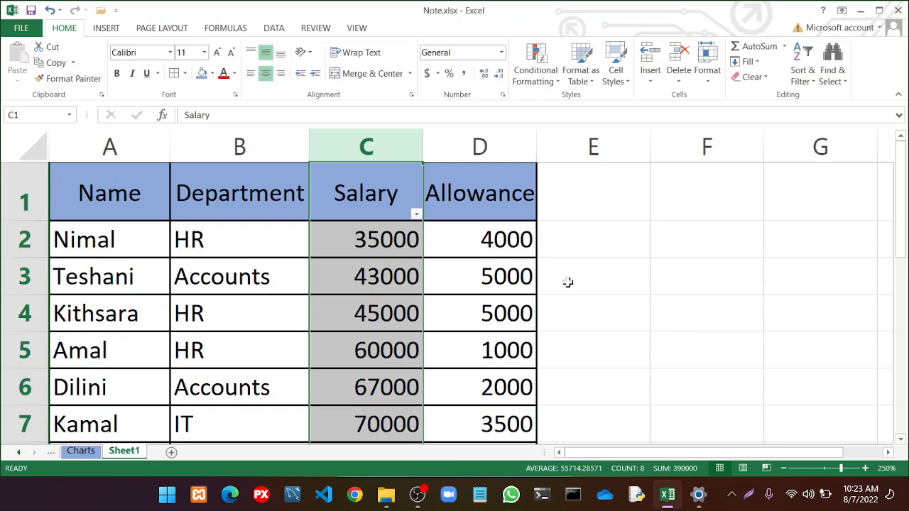
Save a screenshot of the Salary number filter conditions, with a red arrow at Greater Than Or Equal To, as Screenshot_2.jpg
click(417, 216)
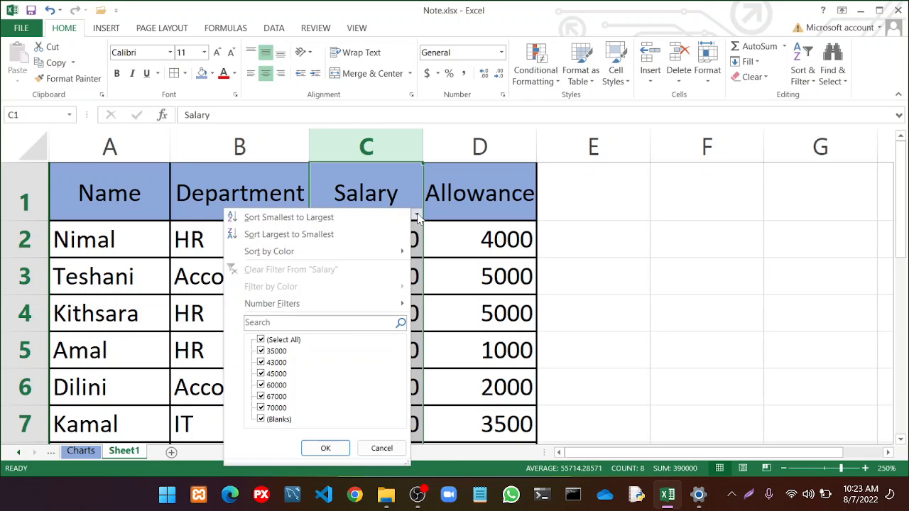
mouse_move(371, 310)
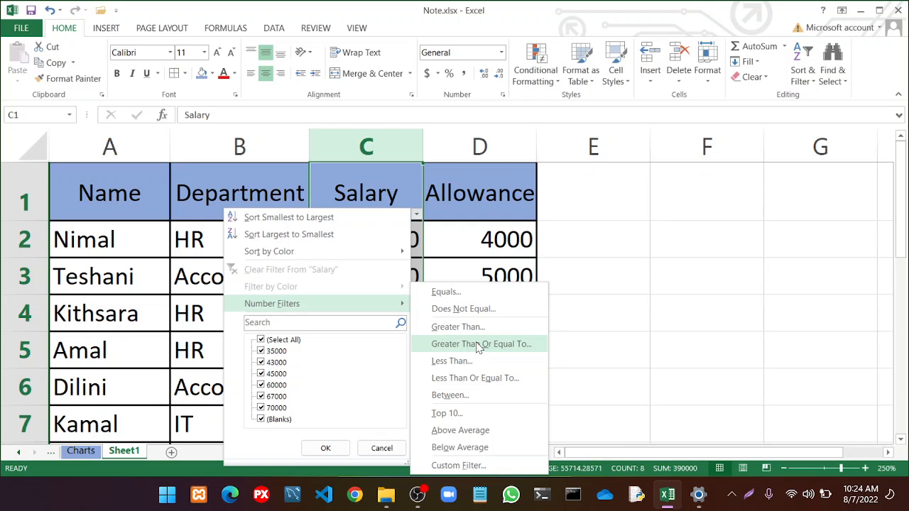
key(Print)
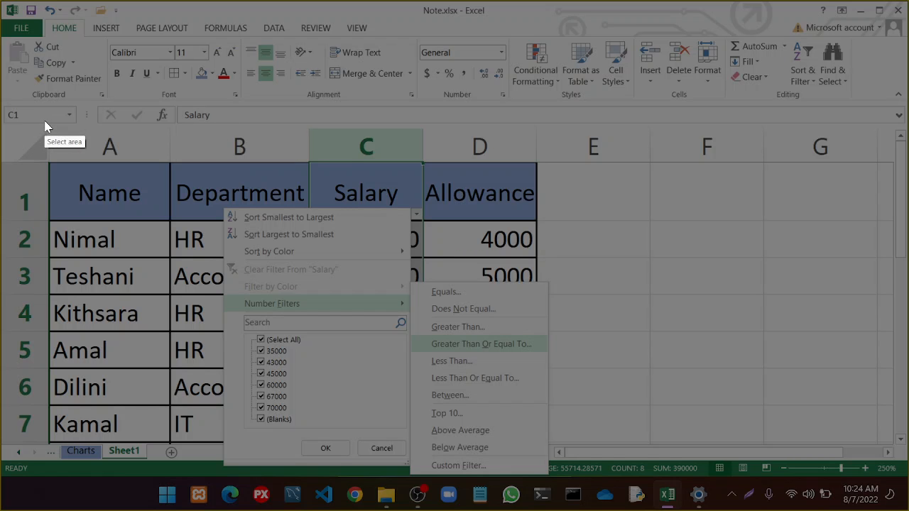
mouse_move(45, 121)
mouse_down()
mouse_move(649, 397)
mouse_move(690, 439)
mouse_move(669, 483)
mouse_move(665, 477)
mouse_up()
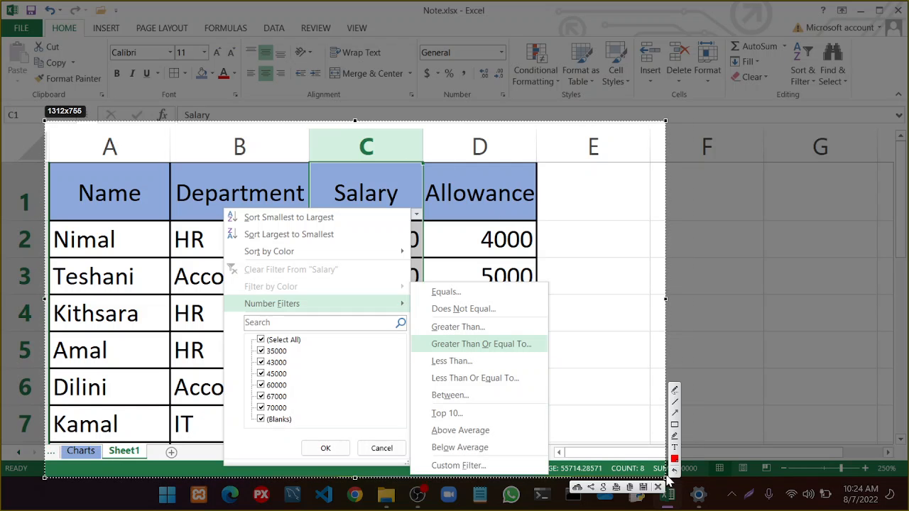
click(675, 414)
drag(583, 369, 534, 348)
click(643, 488)
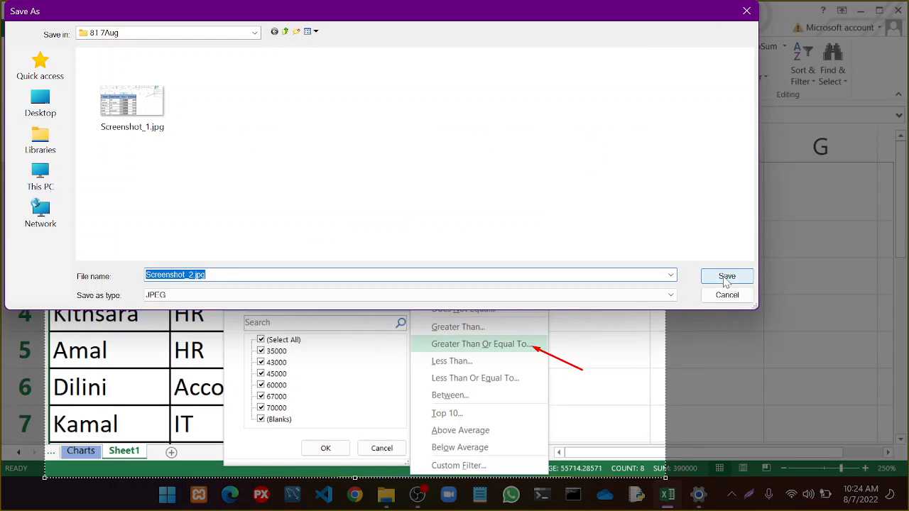
click(726, 276)
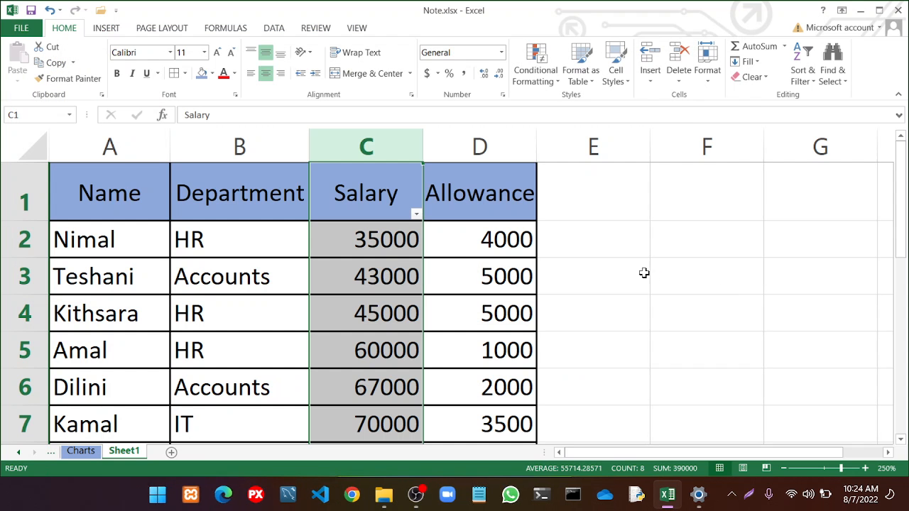
Filter the Salary column to rows greater than or equal to 50000
click(417, 216)
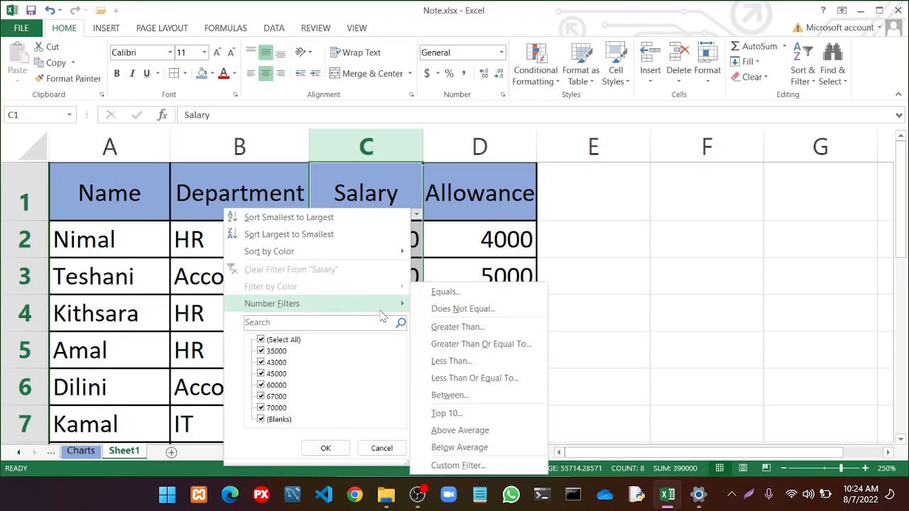
click(468, 346)
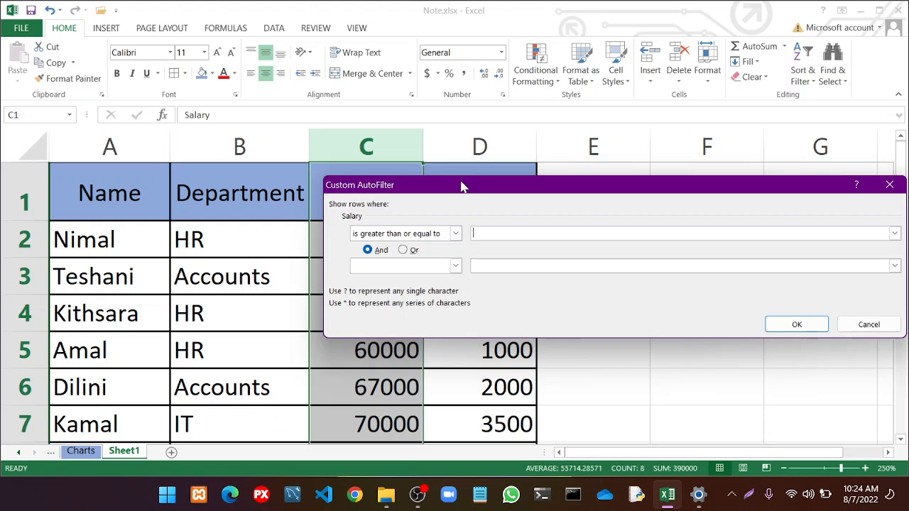
drag(463, 187, 386, 175)
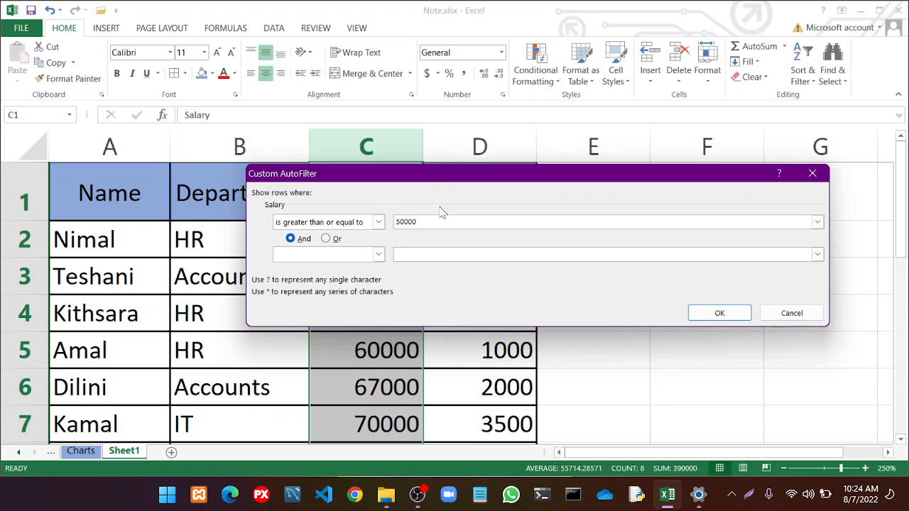
click(710, 314)
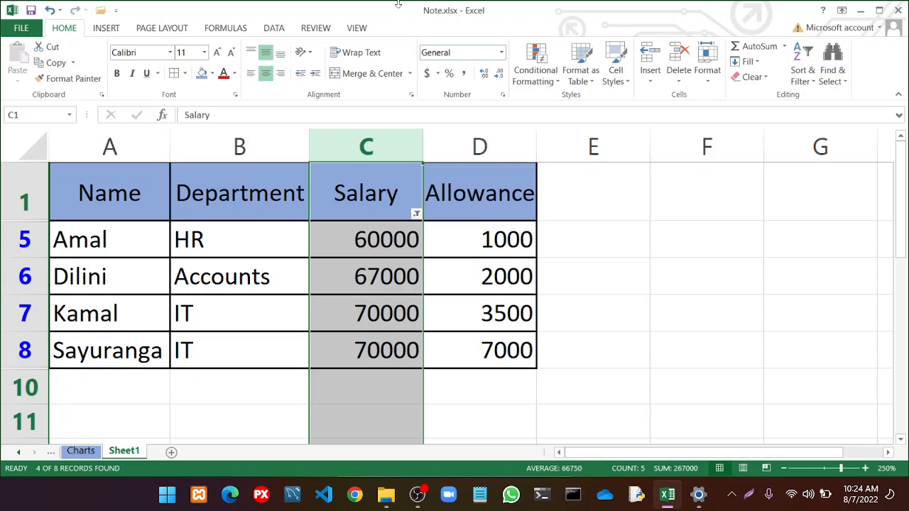
drag(392, 10, 415, 11)
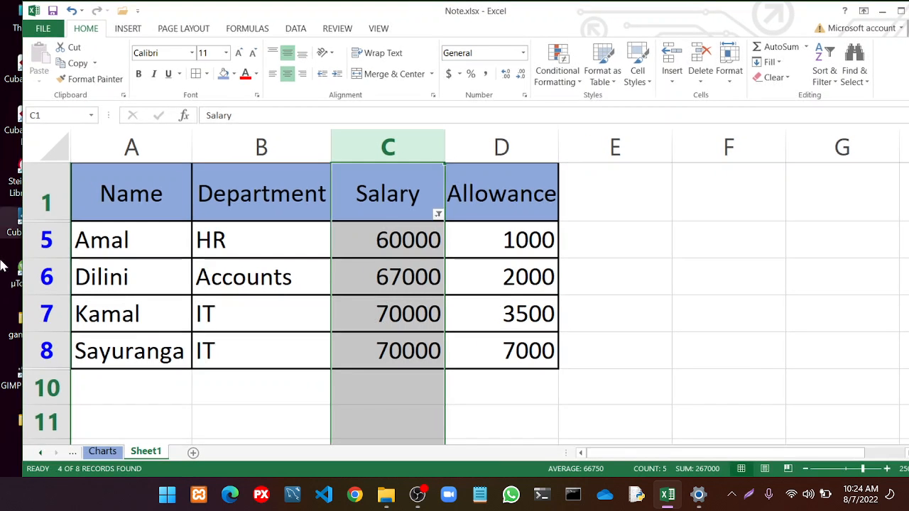
click(10, 226)
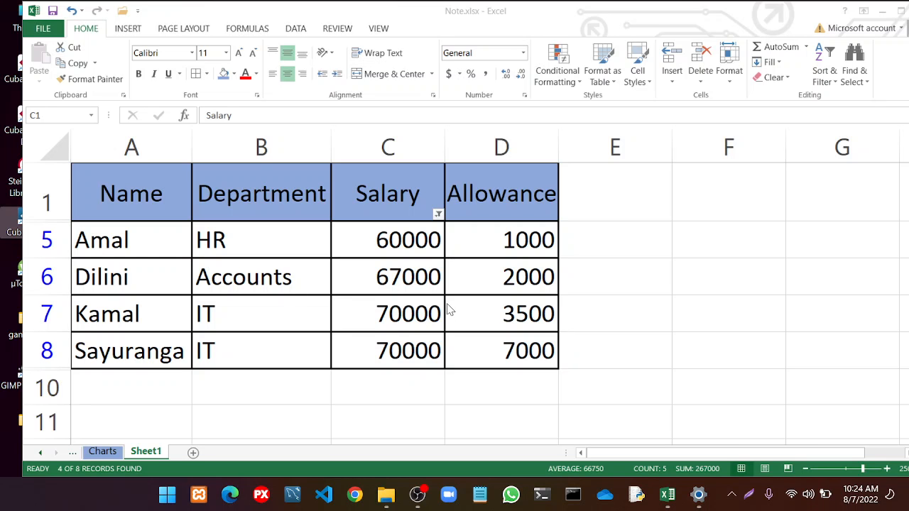
key(Print)
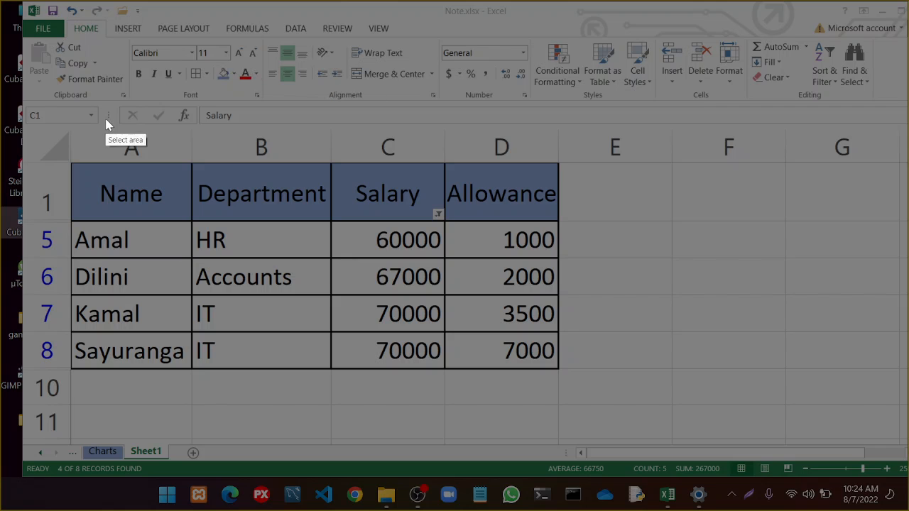
key(Escape)
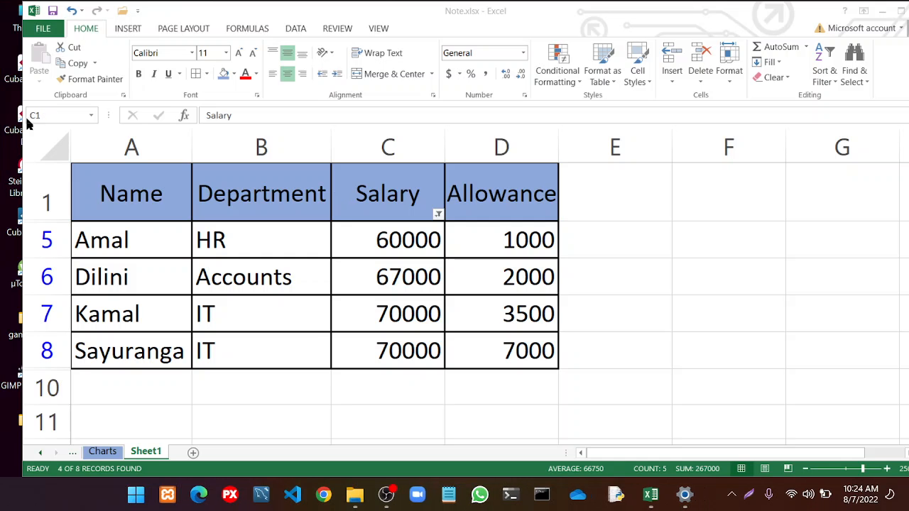
Clear the number filter from the Salary column
click(438, 215)
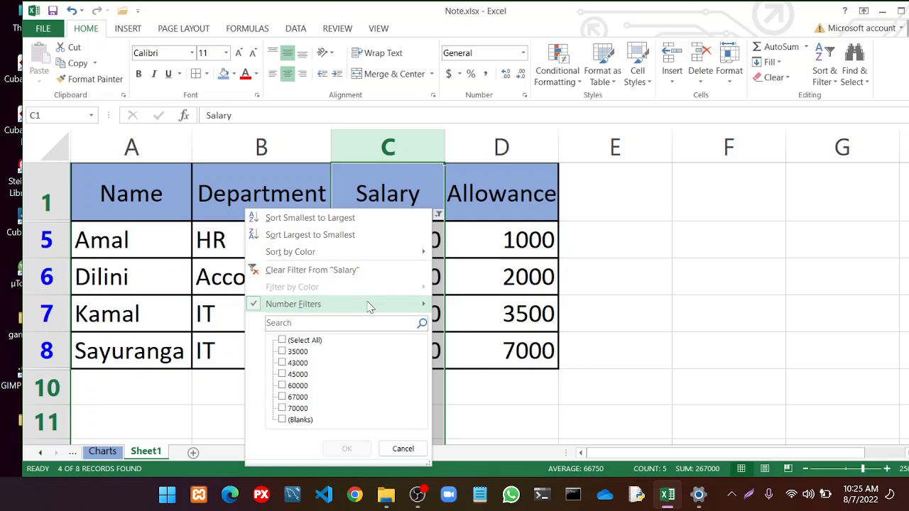
mouse_move(370, 305)
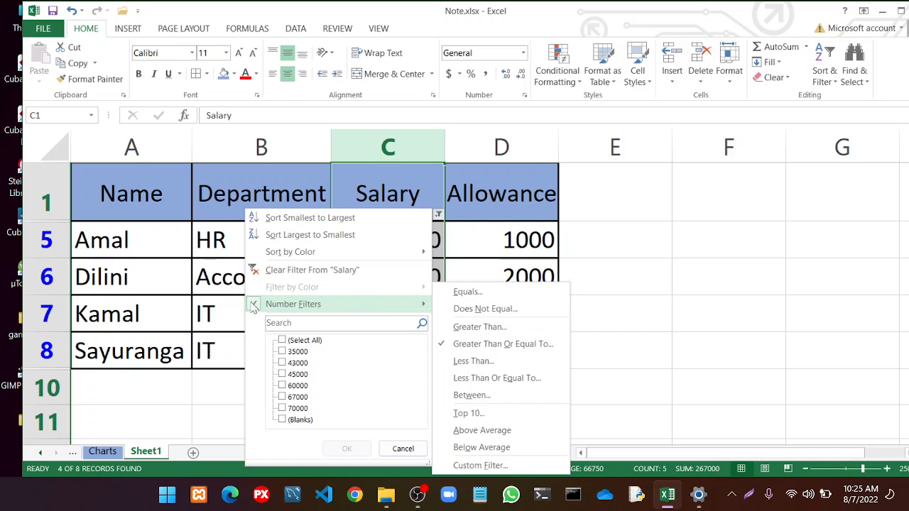
click(269, 271)
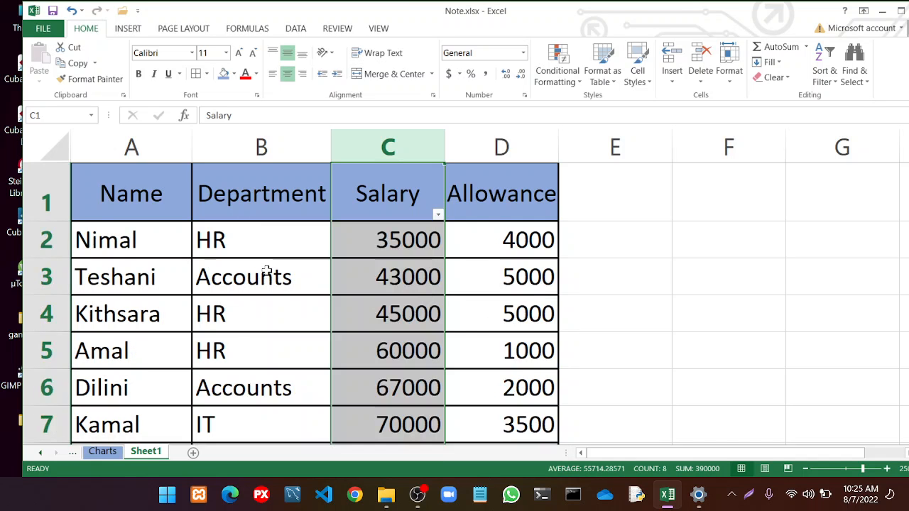
Set a Salary number filter for greater than or equal to 50000 and save a capture of its settings dialog as Screenshot_3.jpg
click(438, 215)
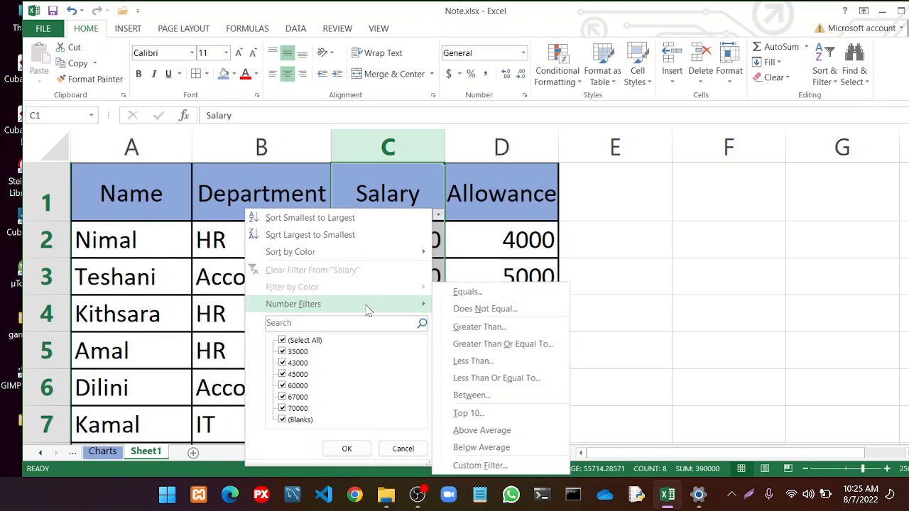
click(474, 343)
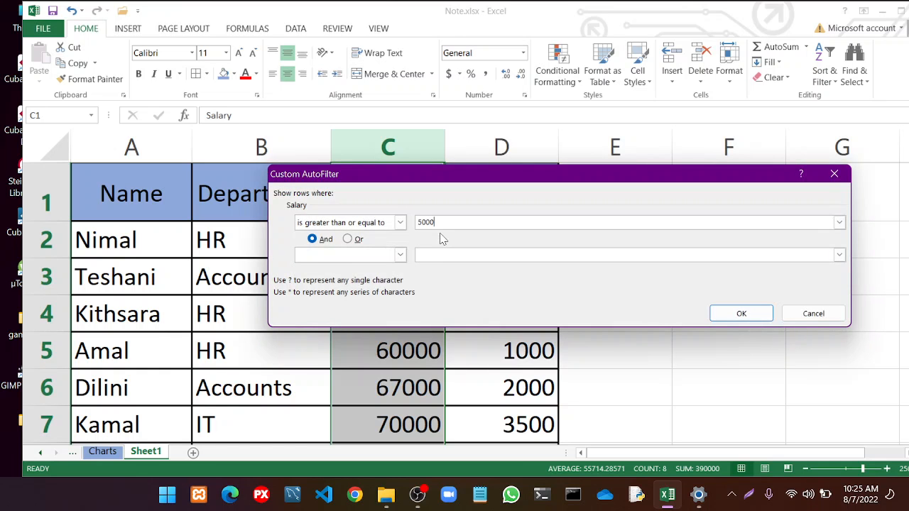
key(Print)
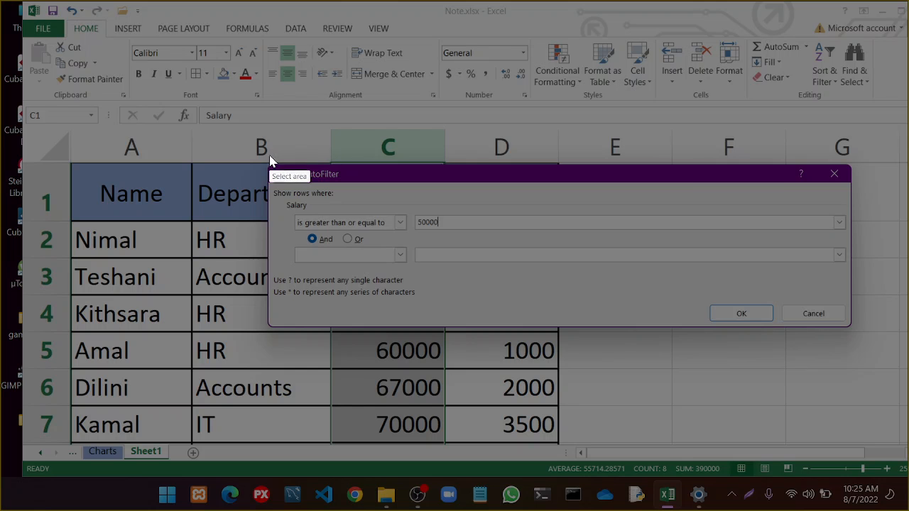
drag(264, 156, 864, 340)
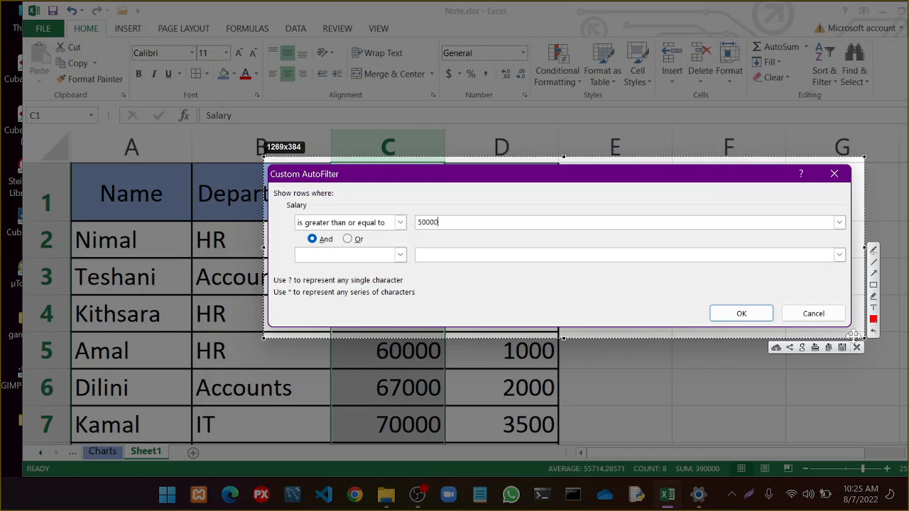
click(843, 348)
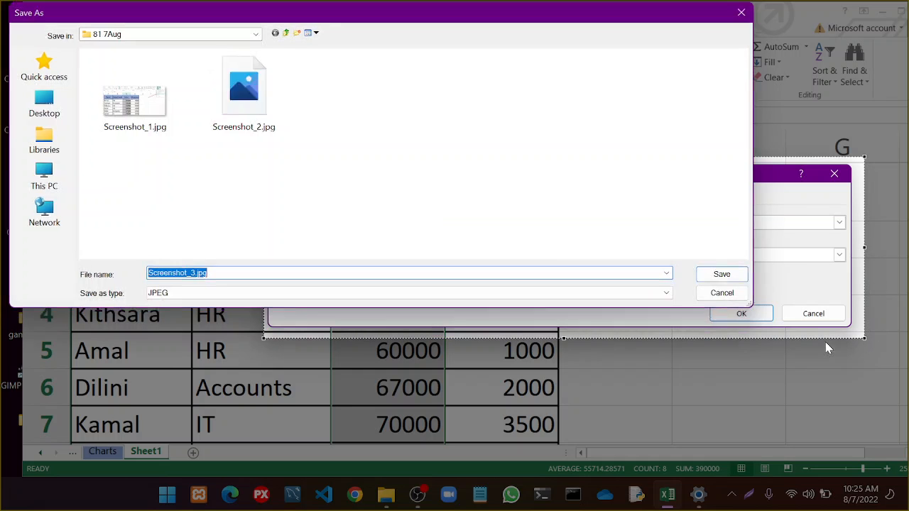
click(726, 277)
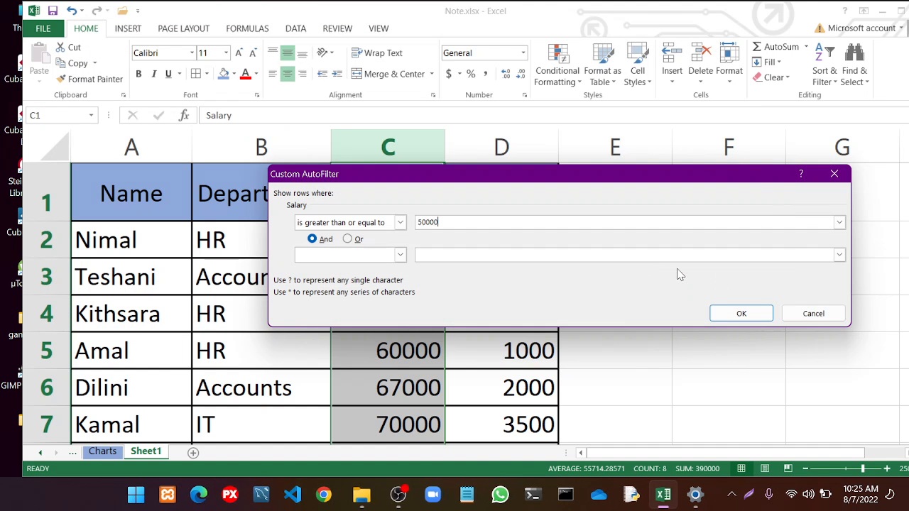
Apply the Salary filter and save a capture of the filtered table as Screenshot_4.jpg in the "81 7Aug" folder
click(742, 313)
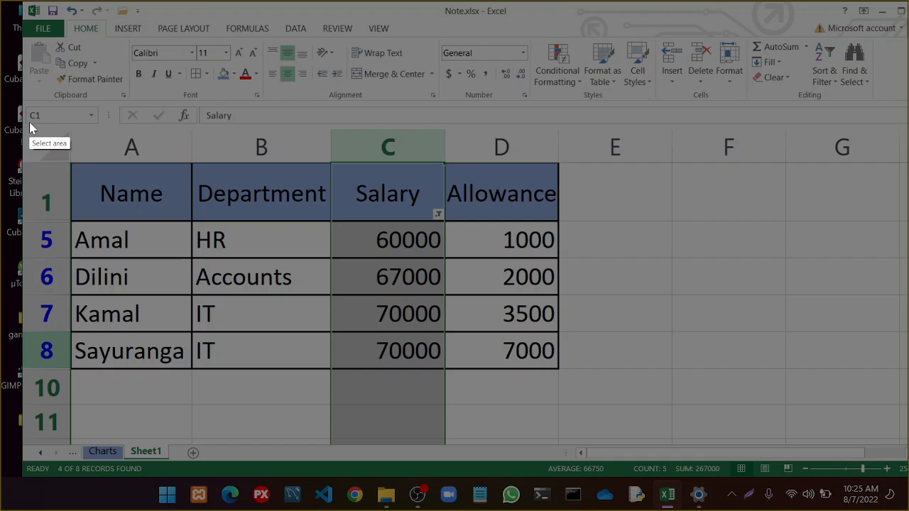
mouse_move(22, 129)
mouse_down()
mouse_move(508, 409)
mouse_move(562, 428)
mouse_move(576, 422)
mouse_up()
click(556, 431)
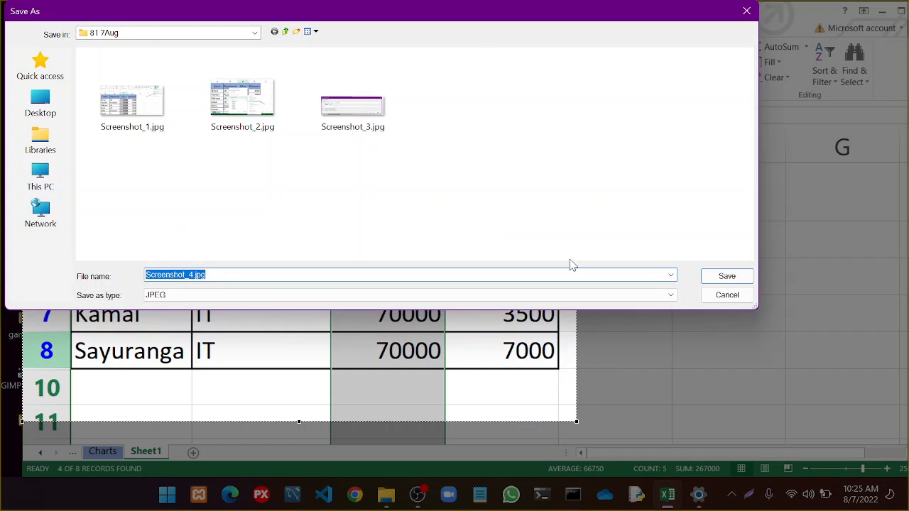
click(725, 279)
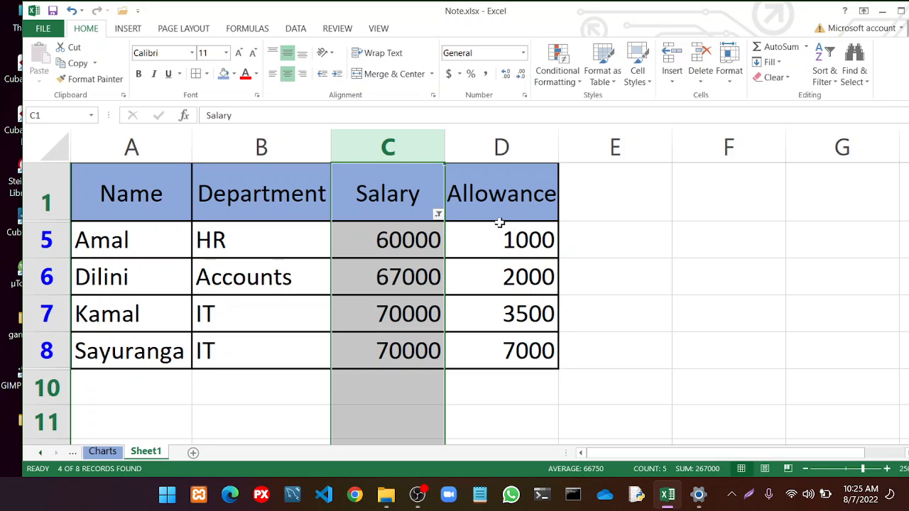
Save a capture of the Salary filter options, with a red arrow at Clear Filter From "Salary", as Screenshot_5.jpg
click(438, 214)
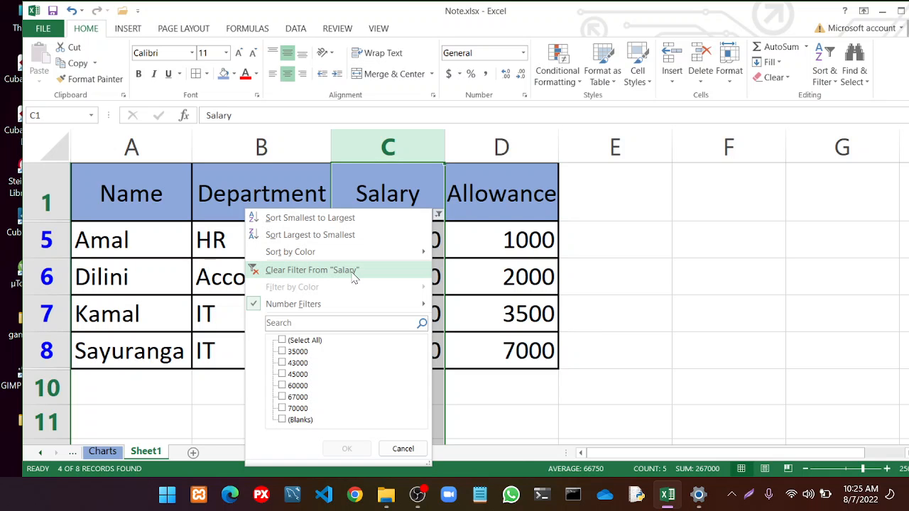
key(super+shift+s)
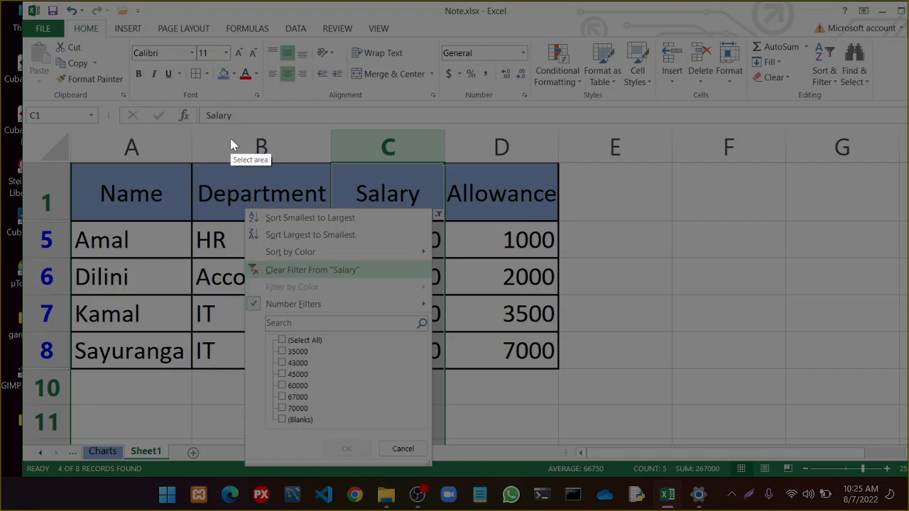
mouse_move(230, 139)
mouse_down()
mouse_move(460, 322)
mouse_move(469, 441)
mouse_up()
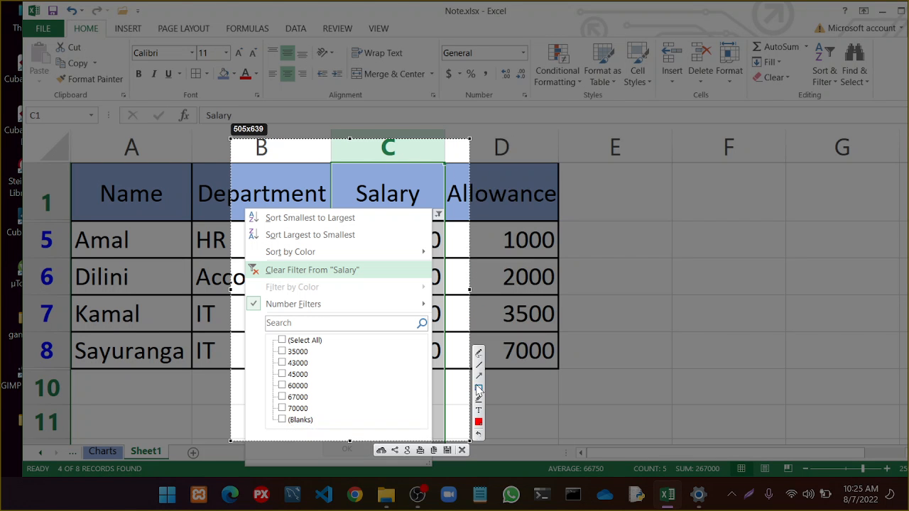
drag(380, 308, 339, 277)
click(446, 451)
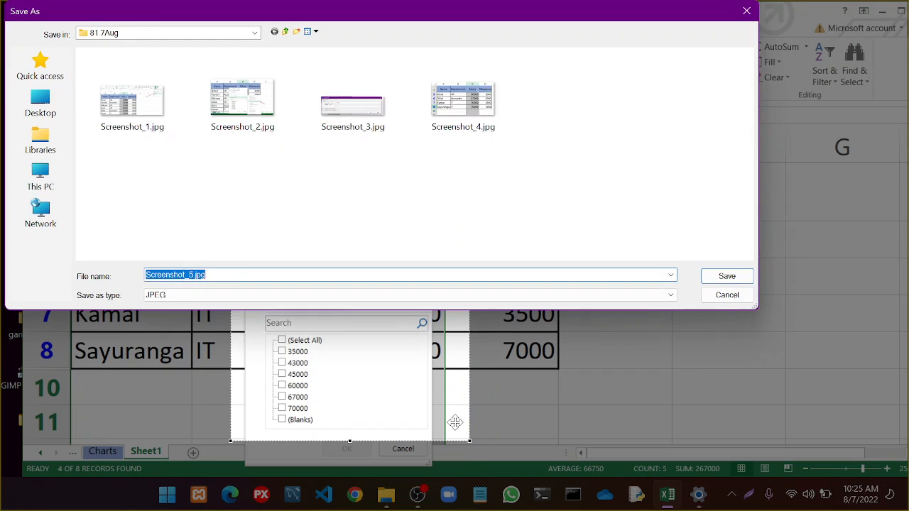
click(727, 277)
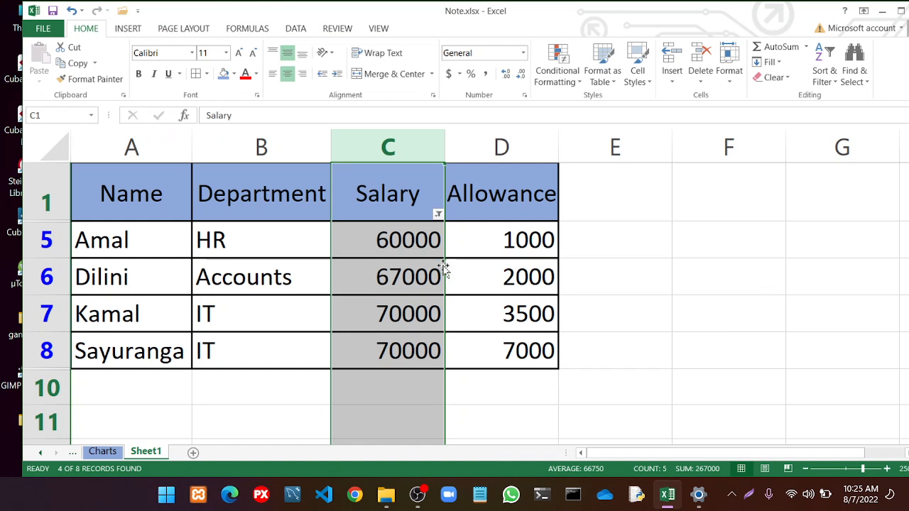
Clear the number filter from the Salary column and turn off filtering on that column
click(438, 214)
click(304, 272)
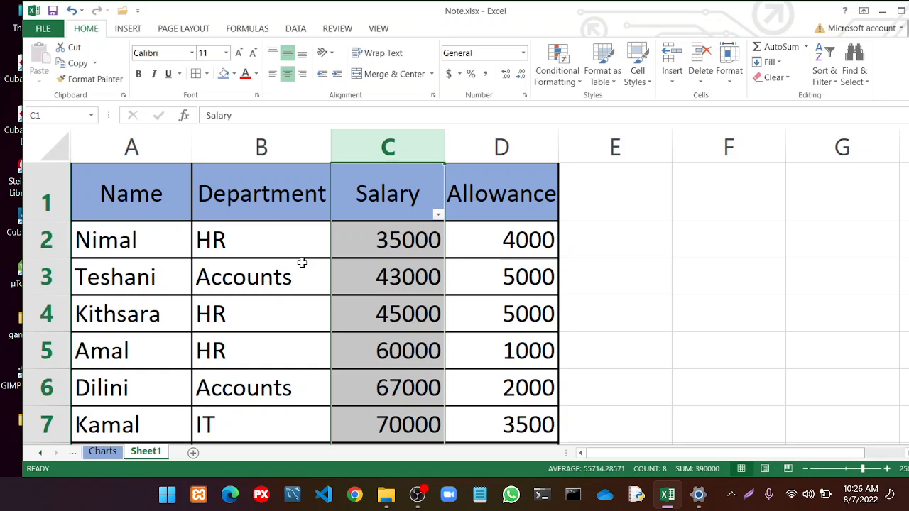
click(244, 189)
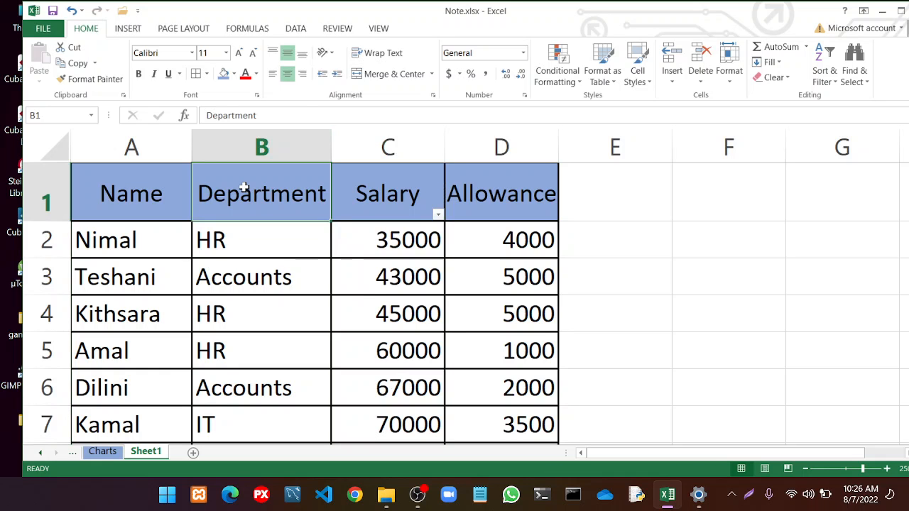
click(825, 71)
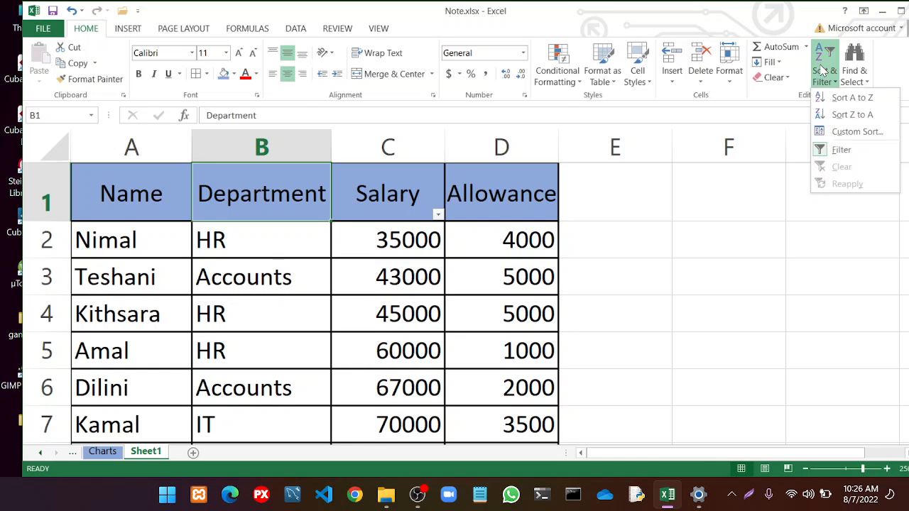
click(840, 153)
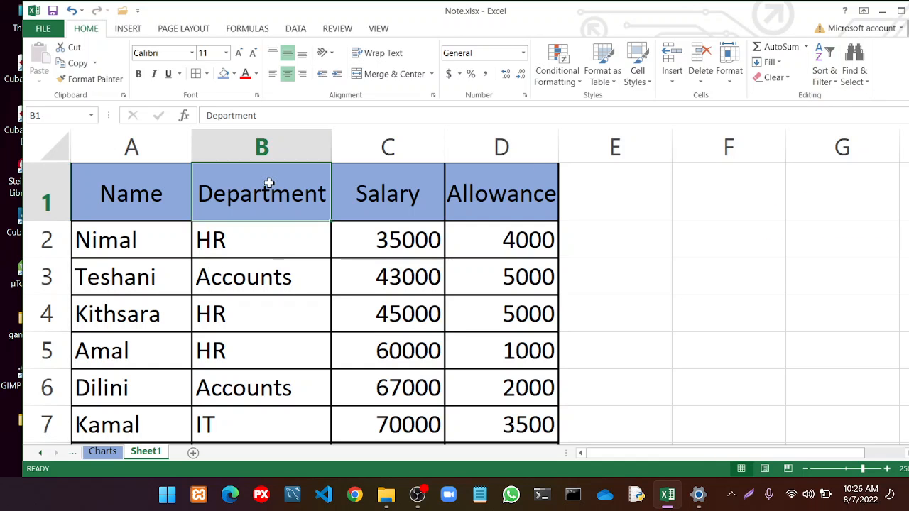
Turn on filtering for the Department column, from its header down through the department entries
drag(272, 179, 257, 416)
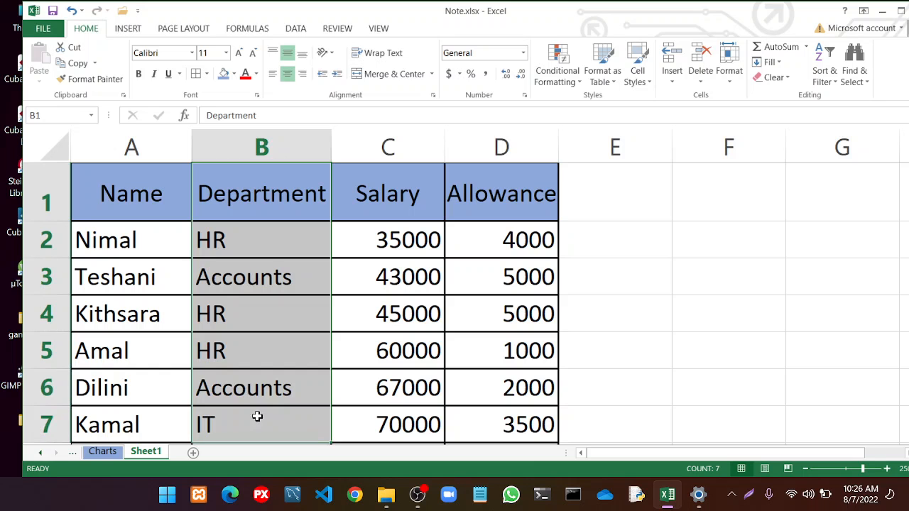
click(827, 78)
click(841, 145)
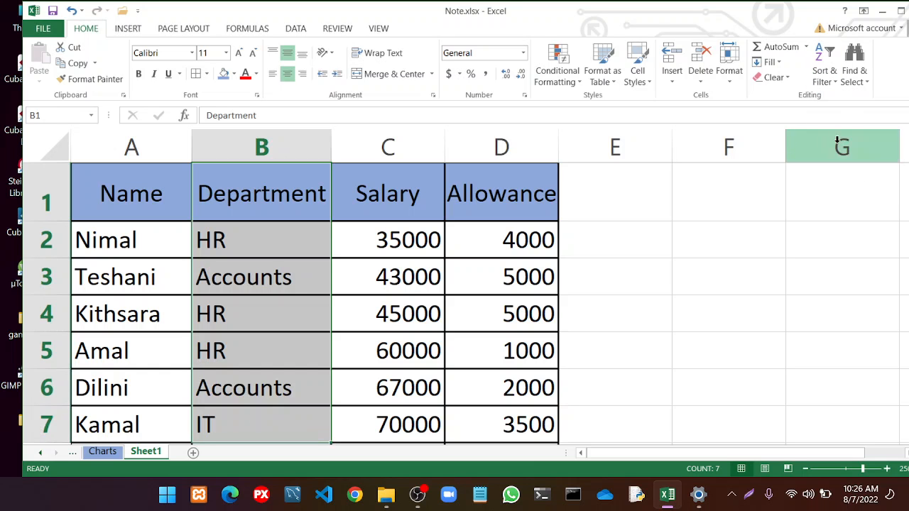
click(407, 210)
Save a capture of the Department text filter conditions, with a red arrow towards Equals, as Screenshot_6.jpg
click(324, 216)
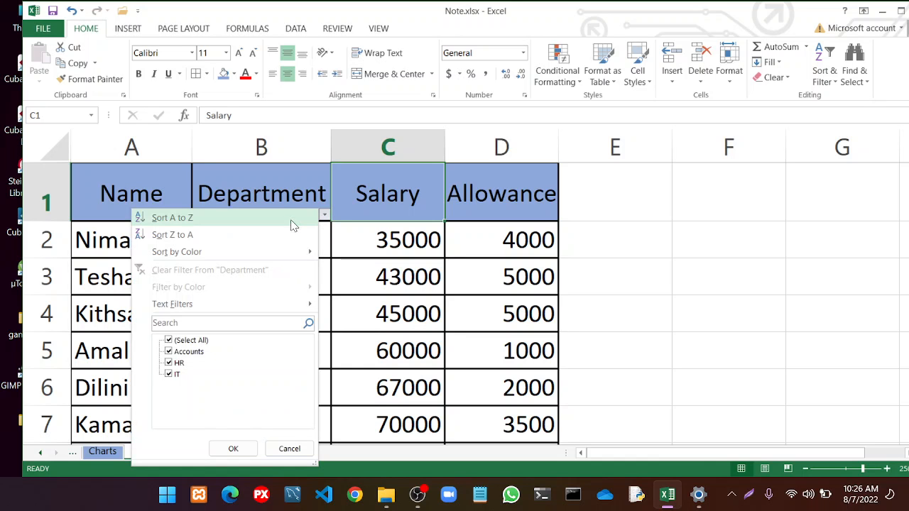
mouse_move(268, 310)
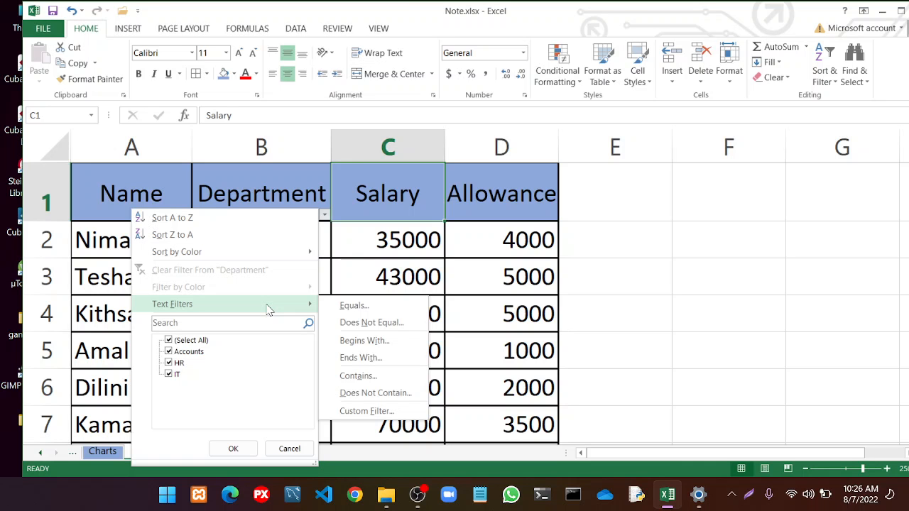
key(Print)
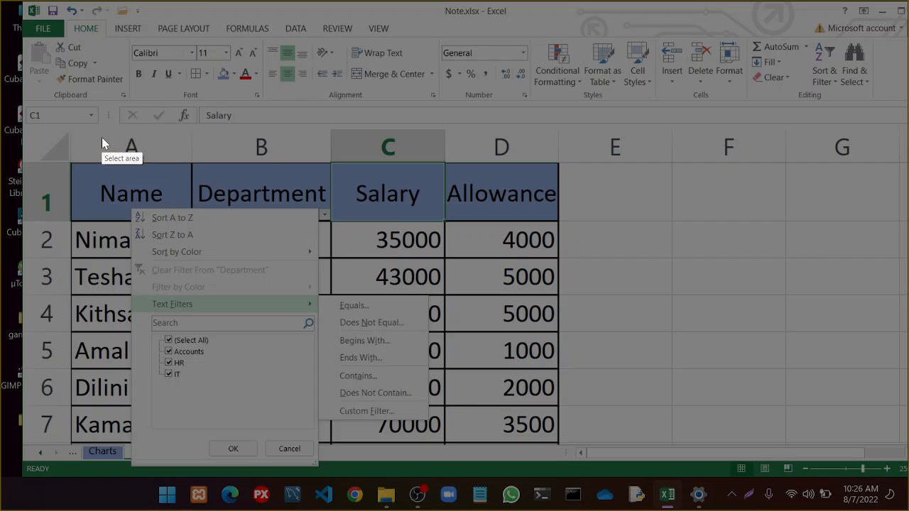
drag(118, 136, 430, 464)
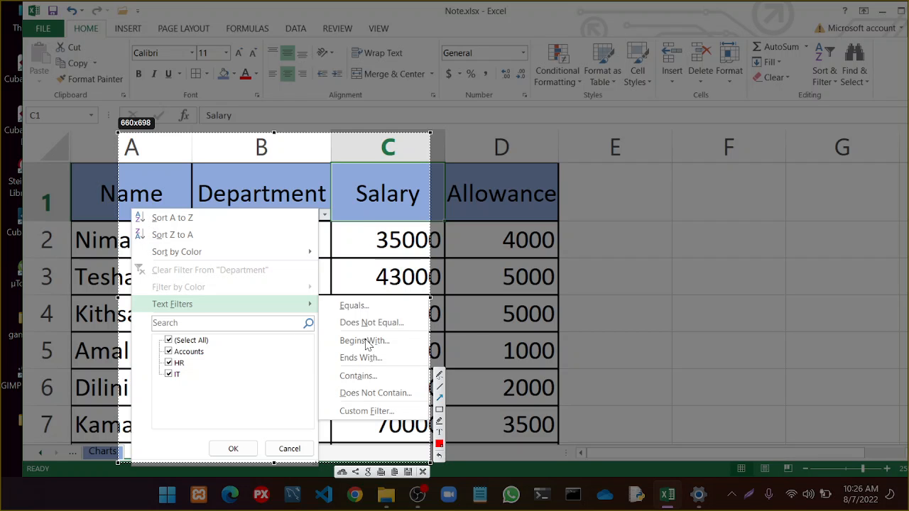
drag(301, 349, 331, 317)
click(408, 472)
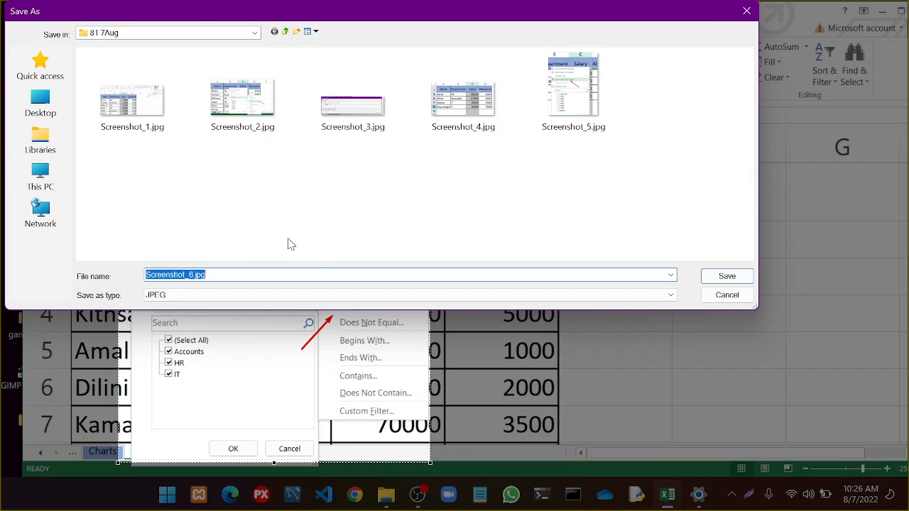
key(Return)
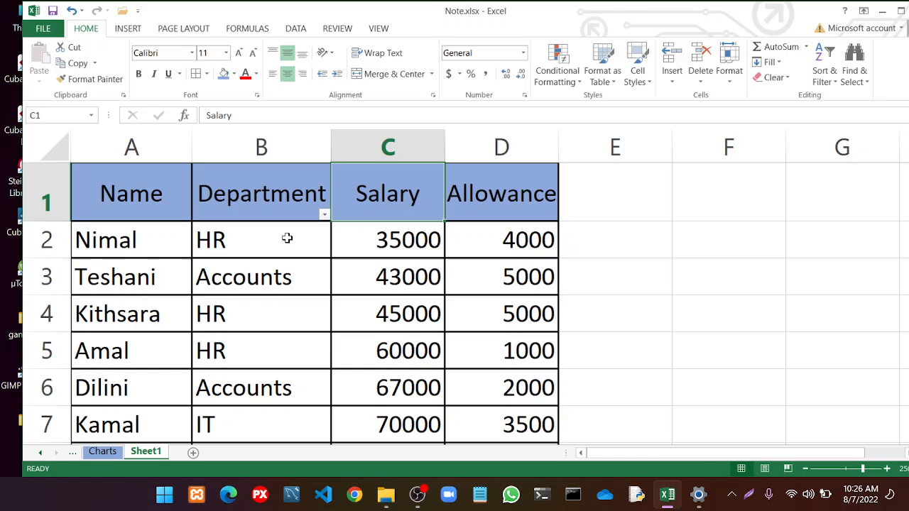
Set a Department text filter for equals HR and save a capture of its settings dialog as Screenshot_7.jpg
click(324, 215)
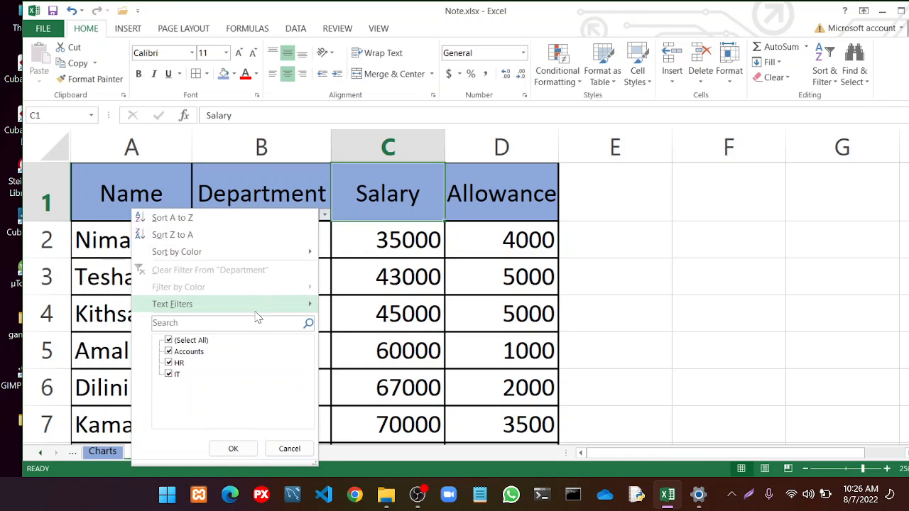
mouse_move(264, 306)
click(374, 306)
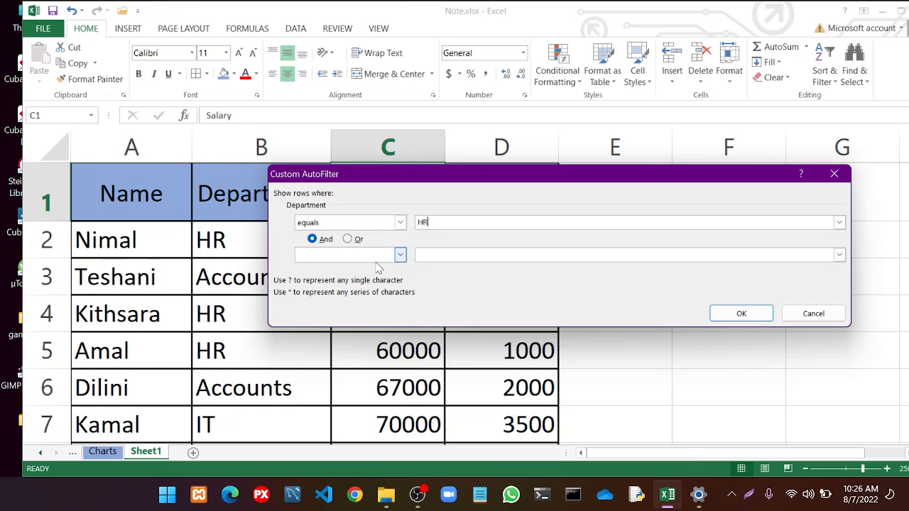
key(Print)
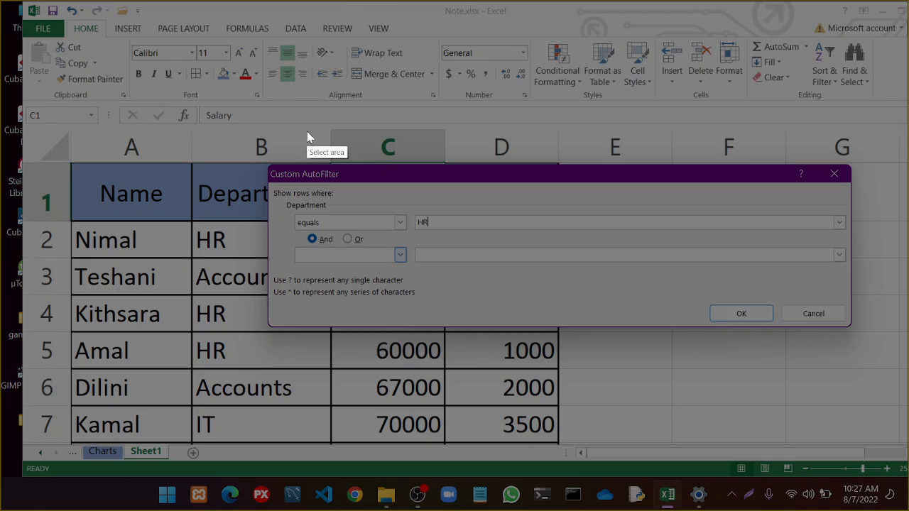
drag(262, 163, 867, 335)
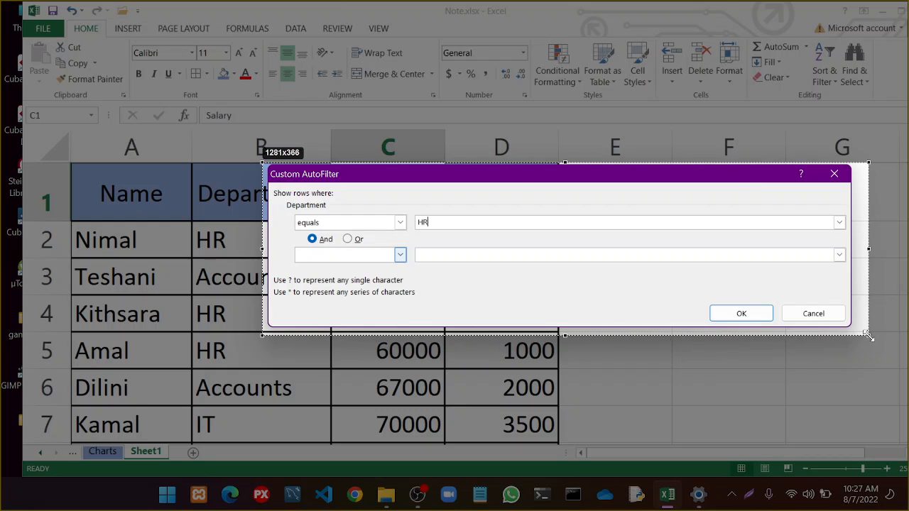
click(848, 348)
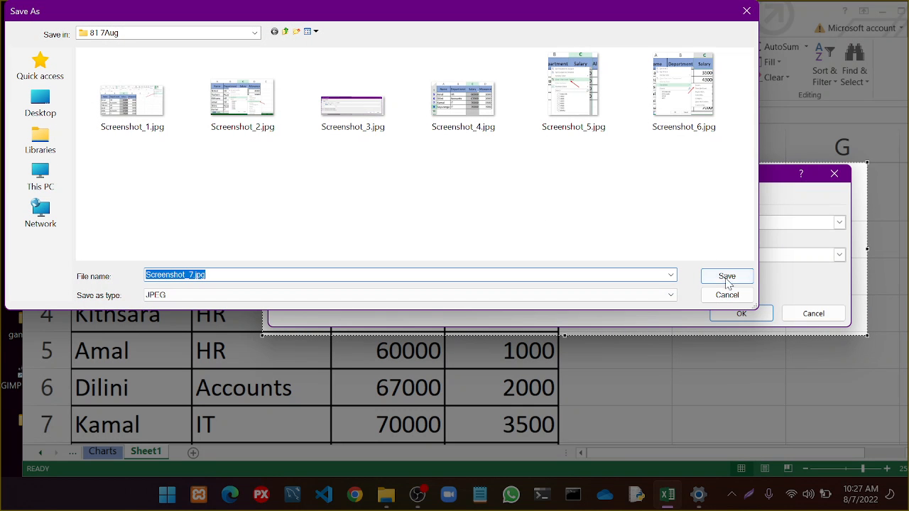
click(727, 278)
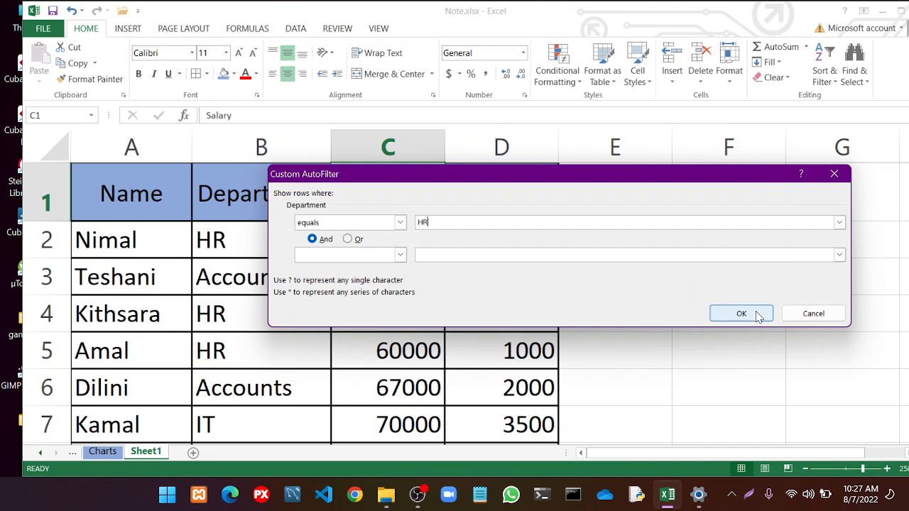
Apply the HR department filter and save a capture of the filtered table as Screenshot_8.jpg
click(741, 314)
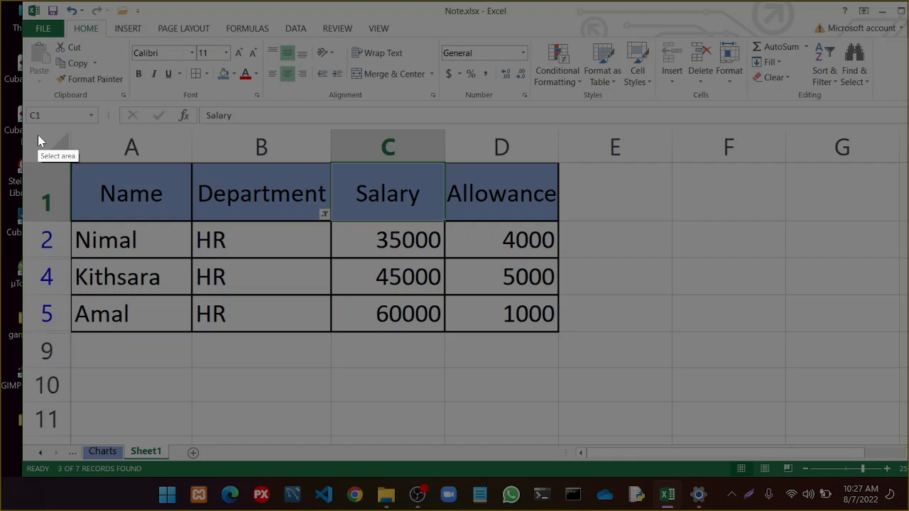
drag(23, 127, 573, 361)
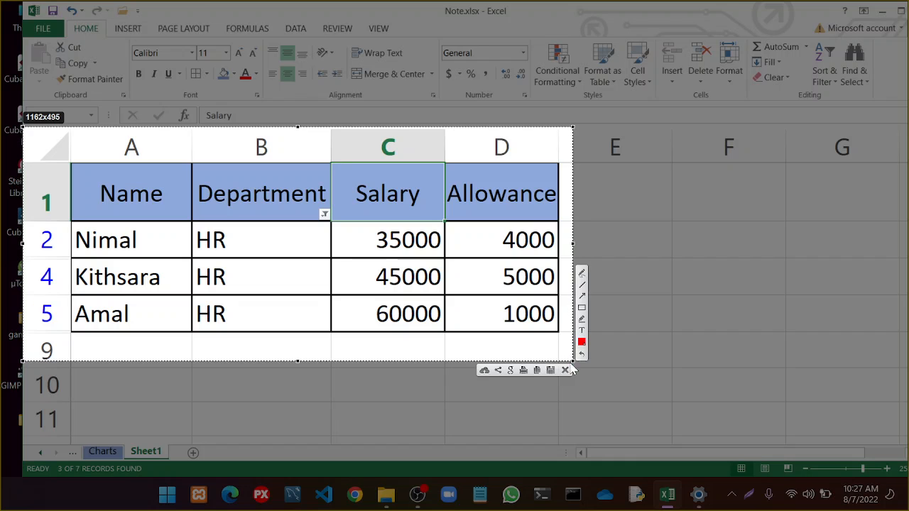
click(550, 370)
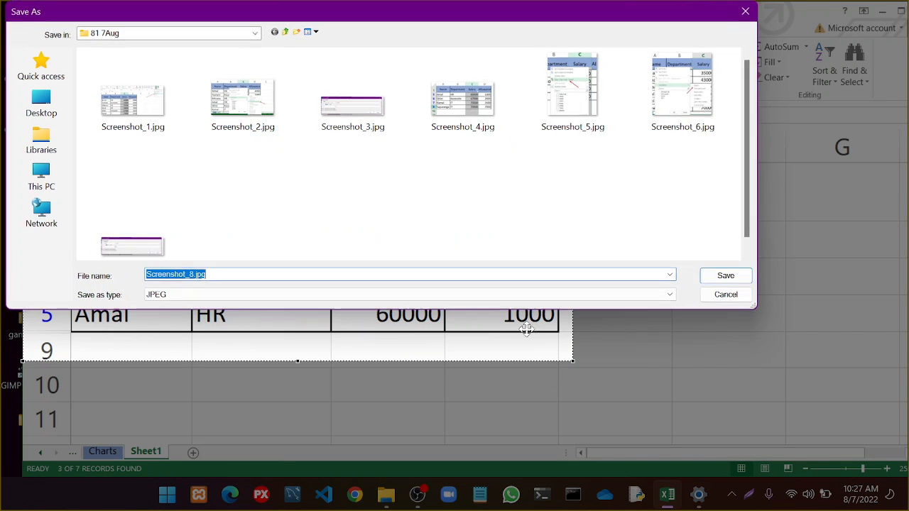
click(725, 277)
Clear the HR filter from the Department column and turn off filtering on that column
click(832, 73)
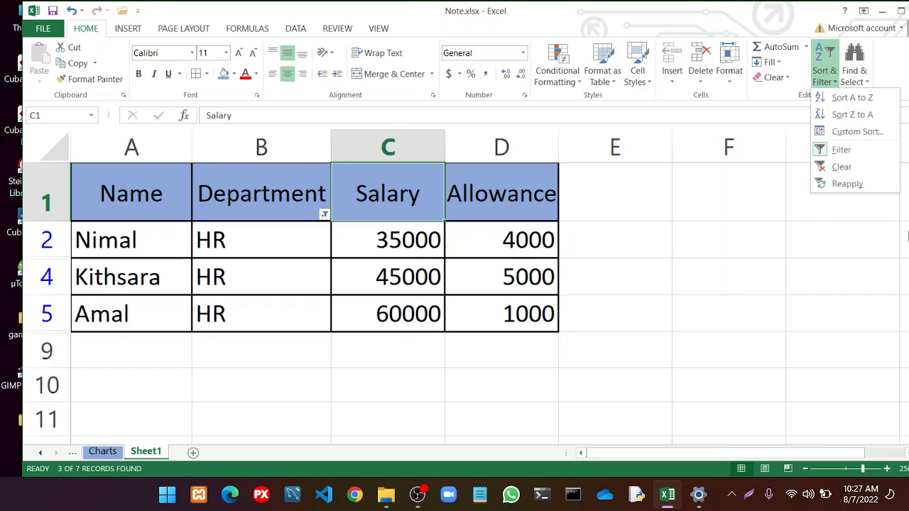
click(842, 167)
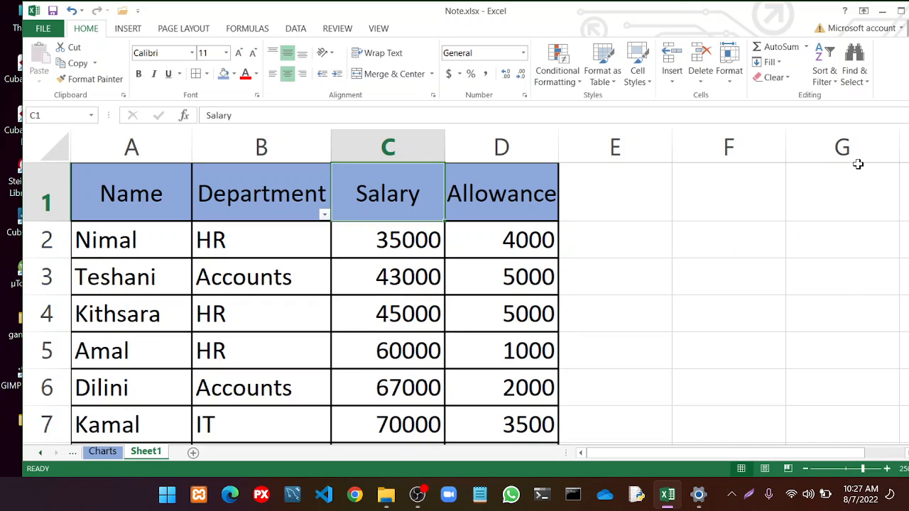
click(669, 240)
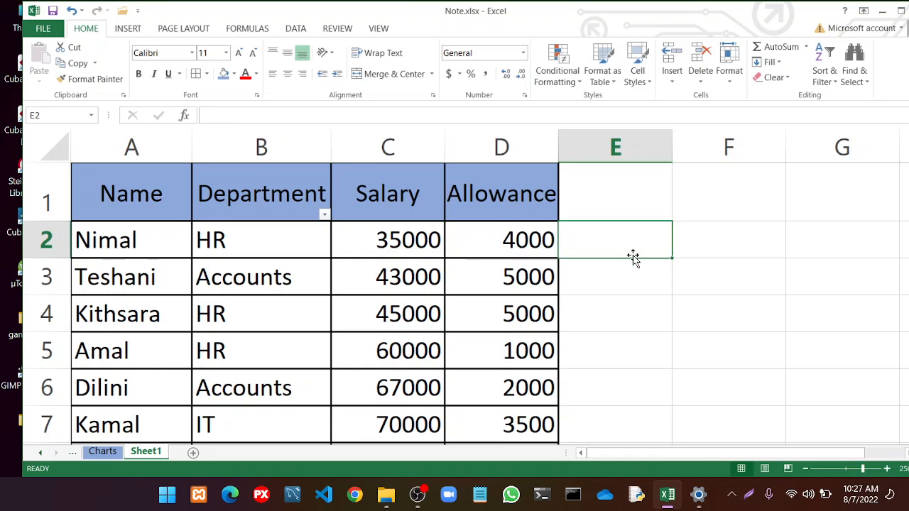
scroll(657, 262, down, 1)
scroll(656, 261, up, 1)
click(298, 177)
click(825, 75)
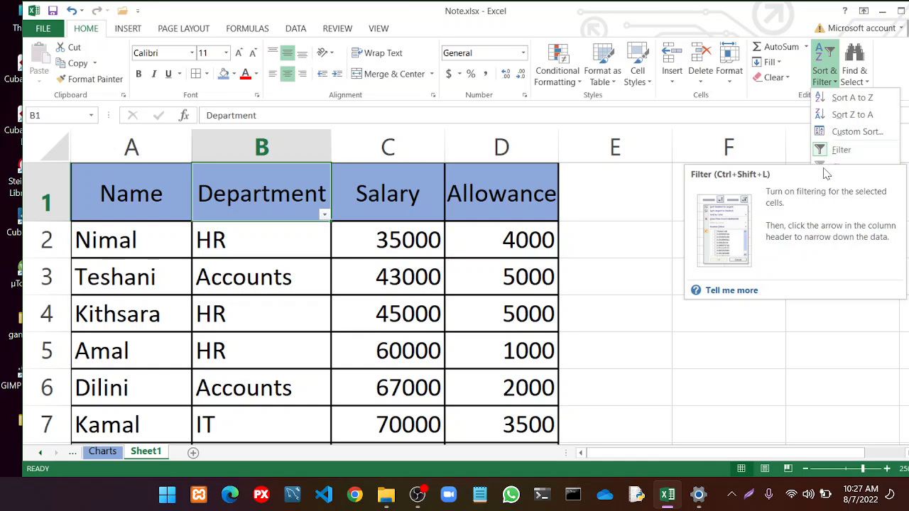
click(839, 152)
scroll(651, 238, down, 2)
scroll(651, 239, up, 2)
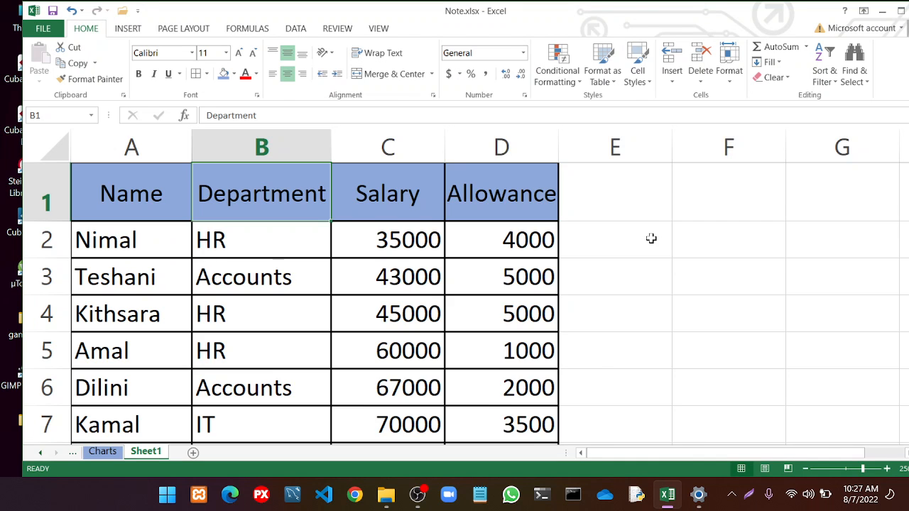
scroll(655, 222, down, 5)
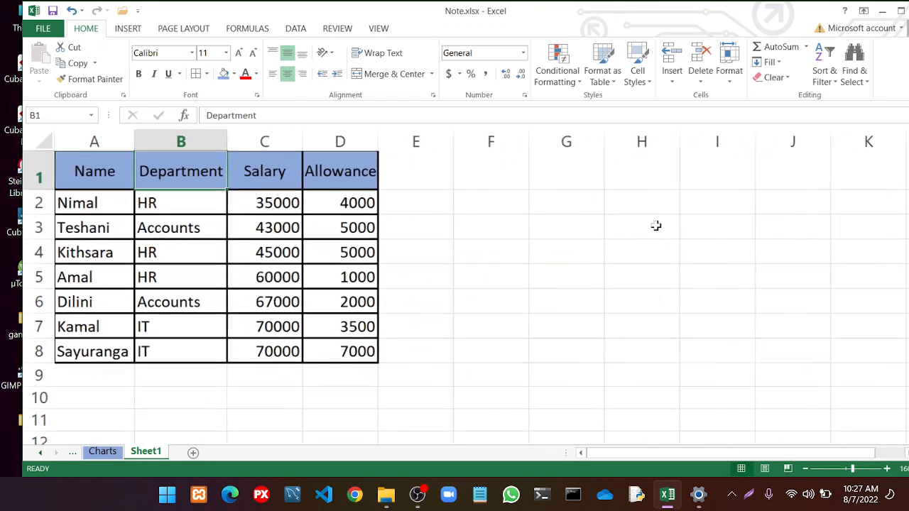
click(625, 245)
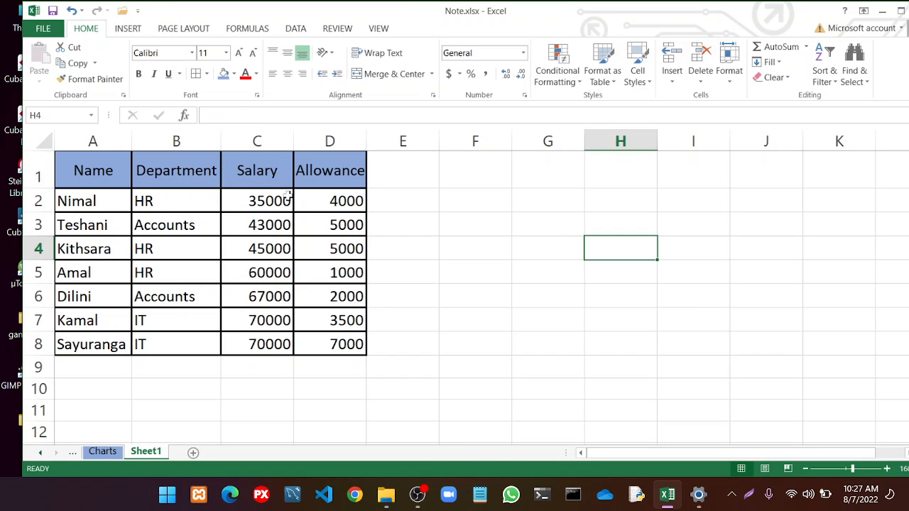
Copy the Department header and the HR cell below it to A10:A11 as the filter criteria
click(170, 167)
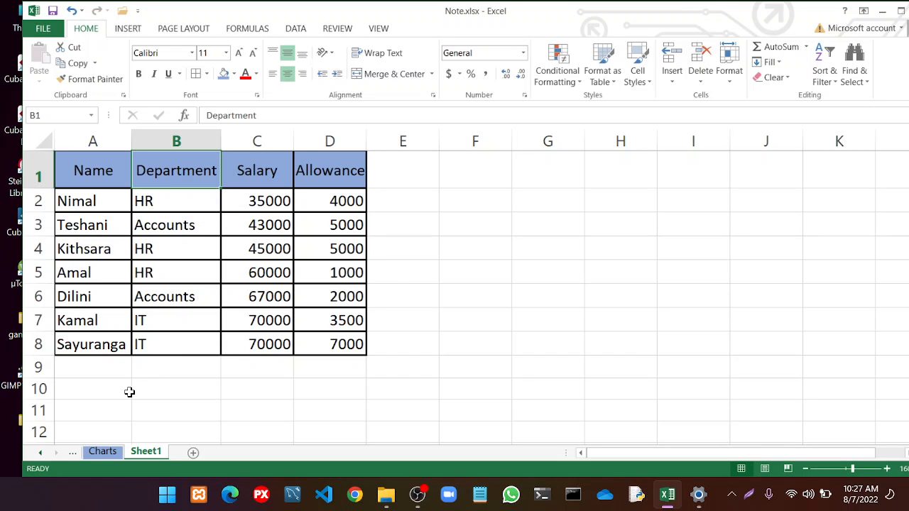
drag(158, 171, 152, 199)
right_click(168, 180)
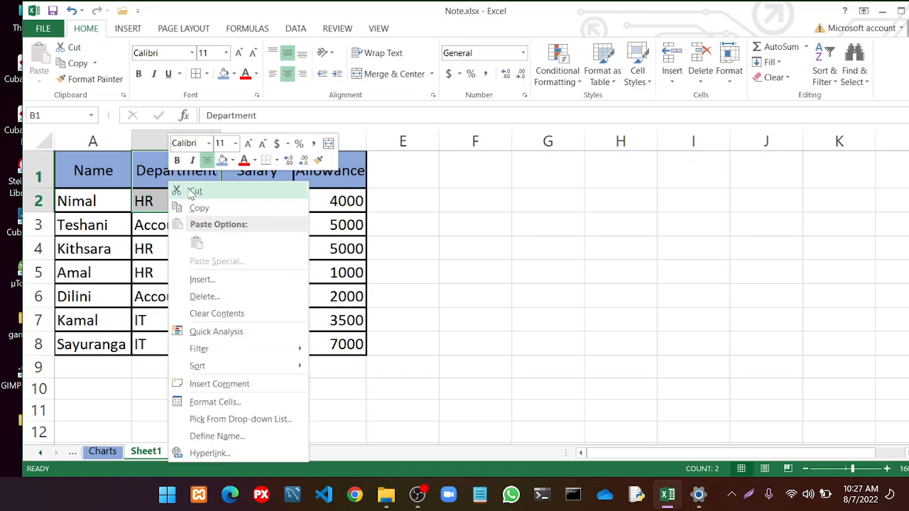
click(199, 207)
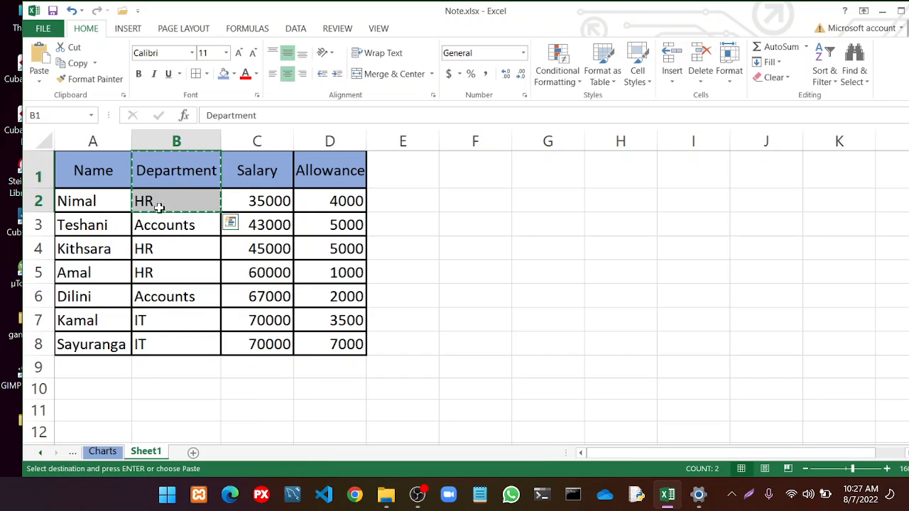
click(88, 387)
right_click(92, 395)
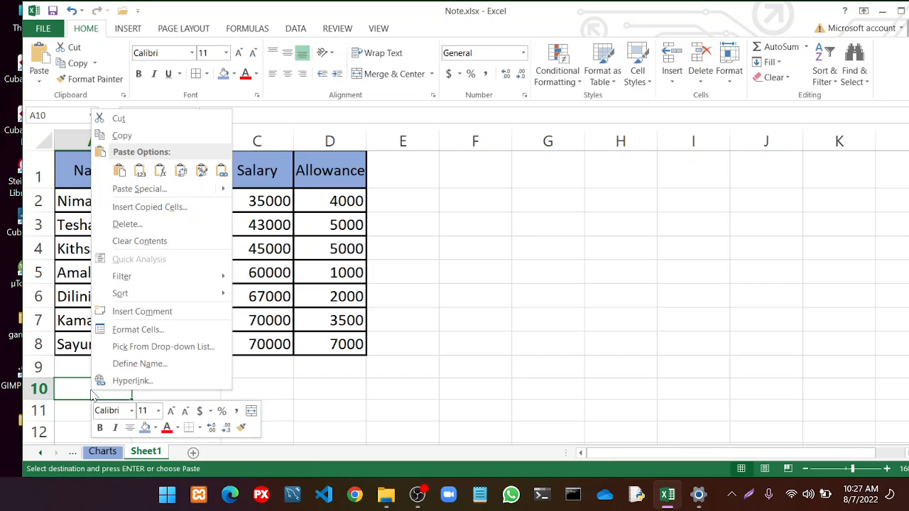
mouse_move(157, 193)
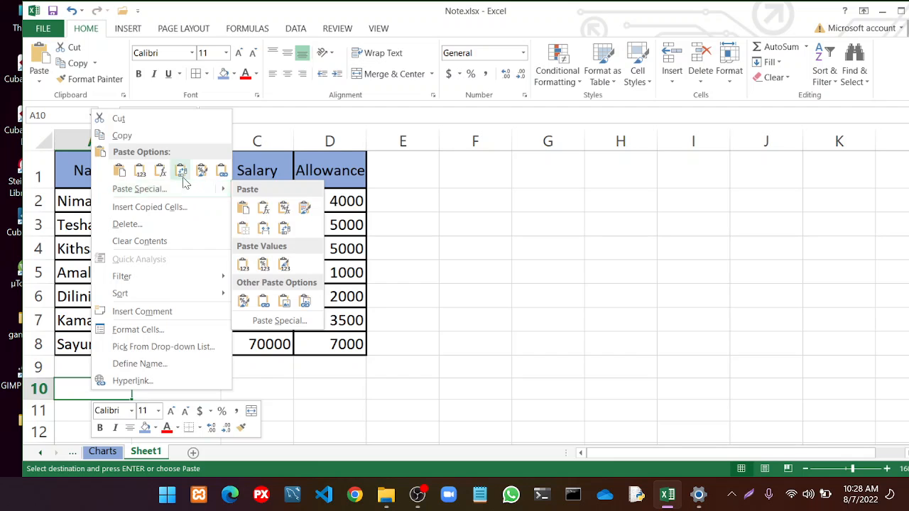
click(242, 208)
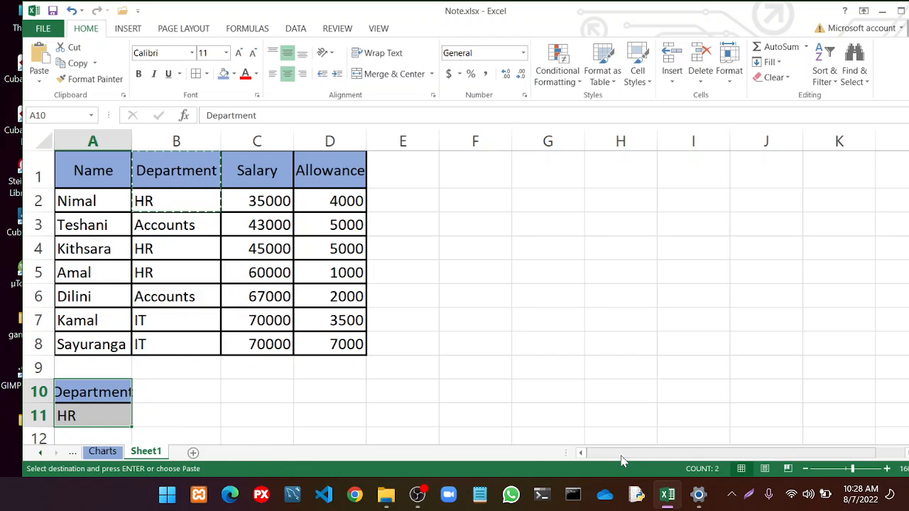
Auto-fit column A to the width of its contents and end the copy mode
double_click(130, 141)
click(202, 387)
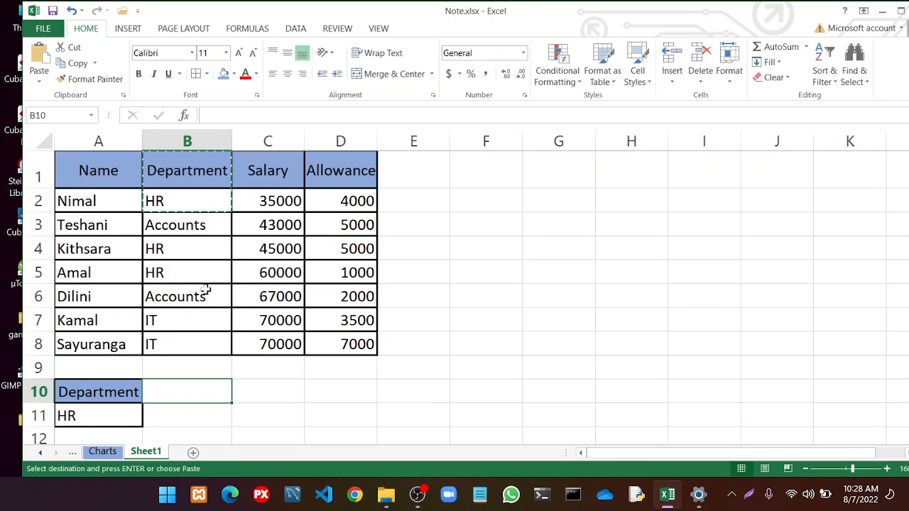
key(Escape)
click(267, 375)
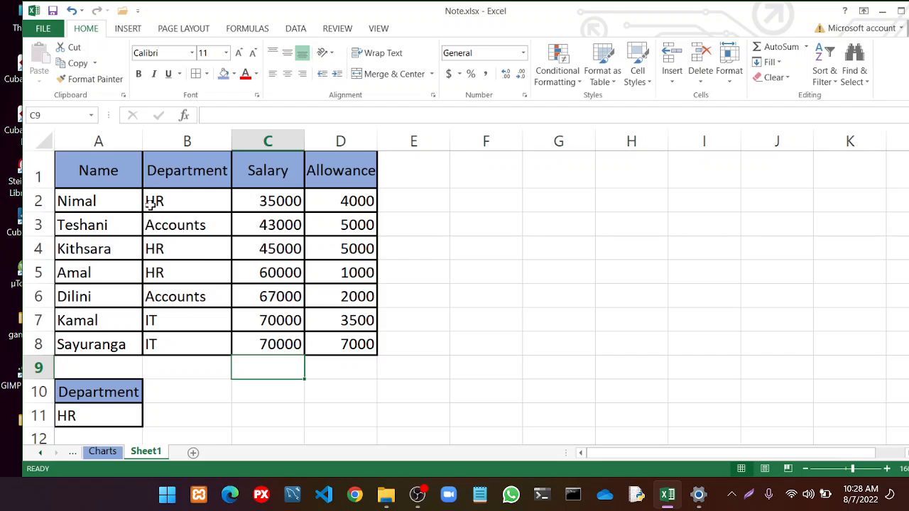
Copy the table's header row A1:D1 to row 13, starting at A13
scroll(145, 225, down, 1)
scroll(142, 227, up, 1)
drag(83, 171, 333, 182)
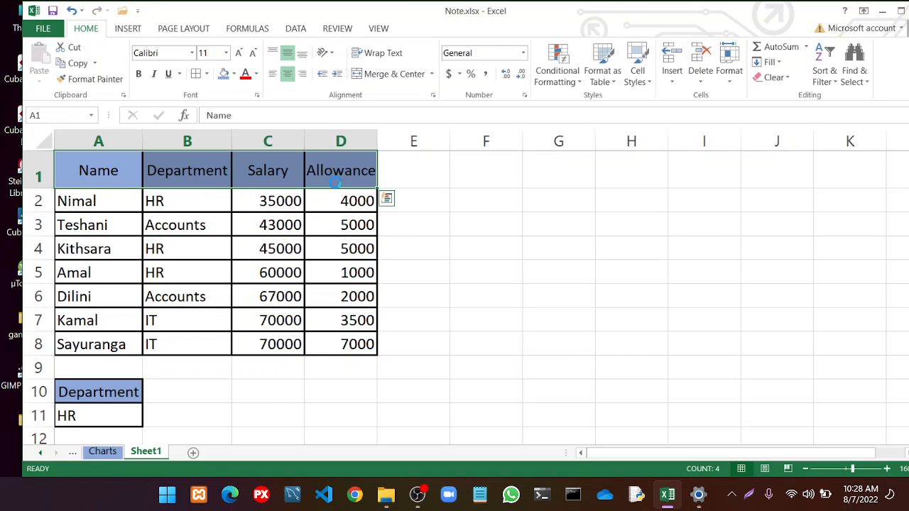
key(ctrl+c)
scroll(332, 232, down, 3)
click(86, 233)
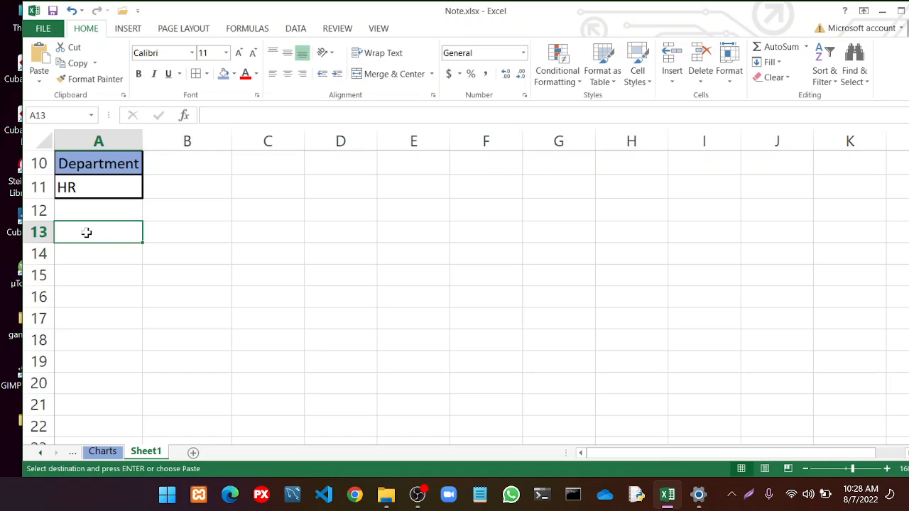
key(ctrl+v)
scroll(86, 234, up, 2)
scroll(132, 245, up, 1)
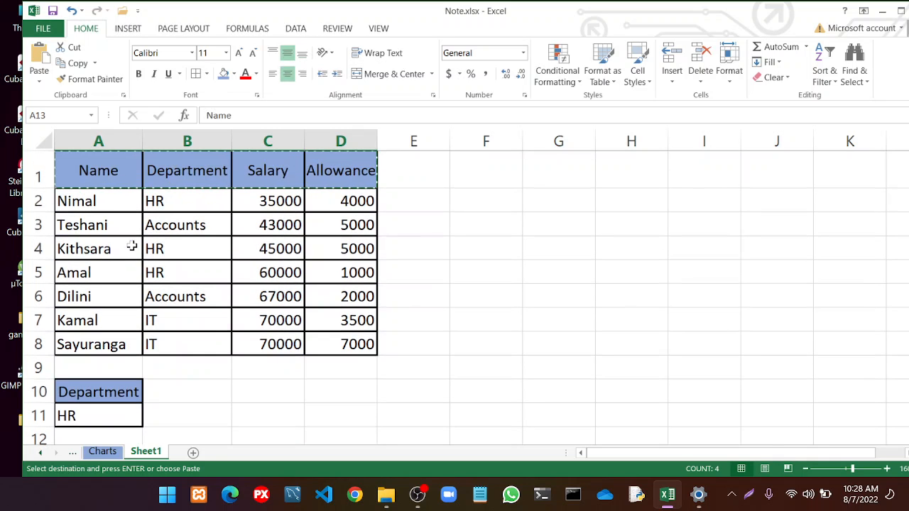
scroll(132, 245, down, 1)
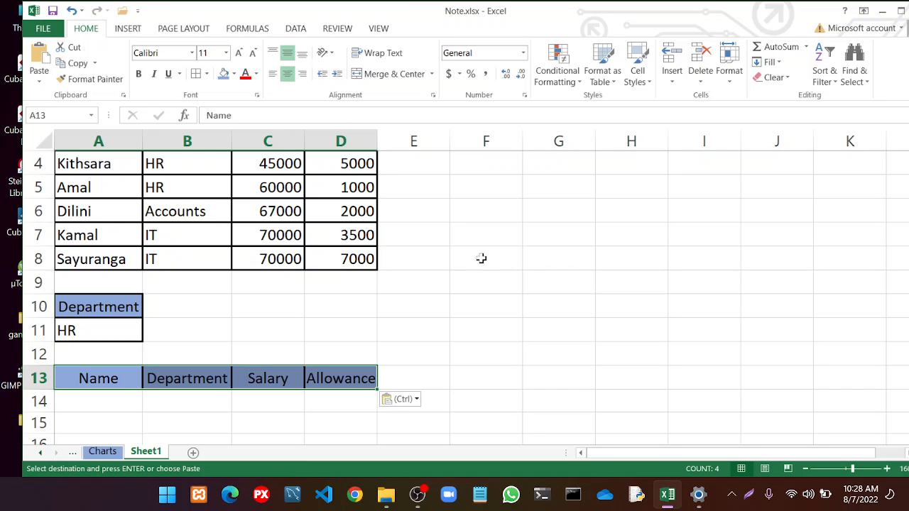
Save a JPEG capture of an empty sheet area with the enlarged red text "Advanced Filter" on it
key(Print)
drag(423, 224, 821, 395)
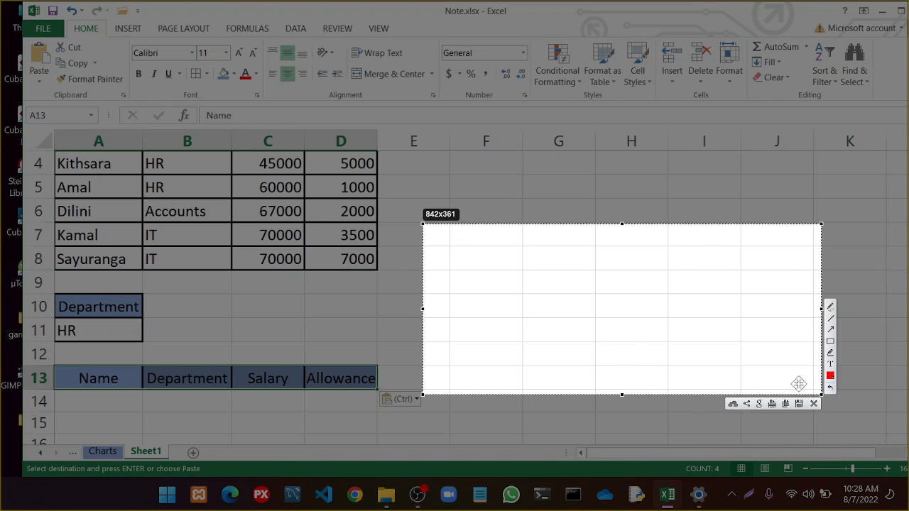
click(491, 274)
text(Advance)
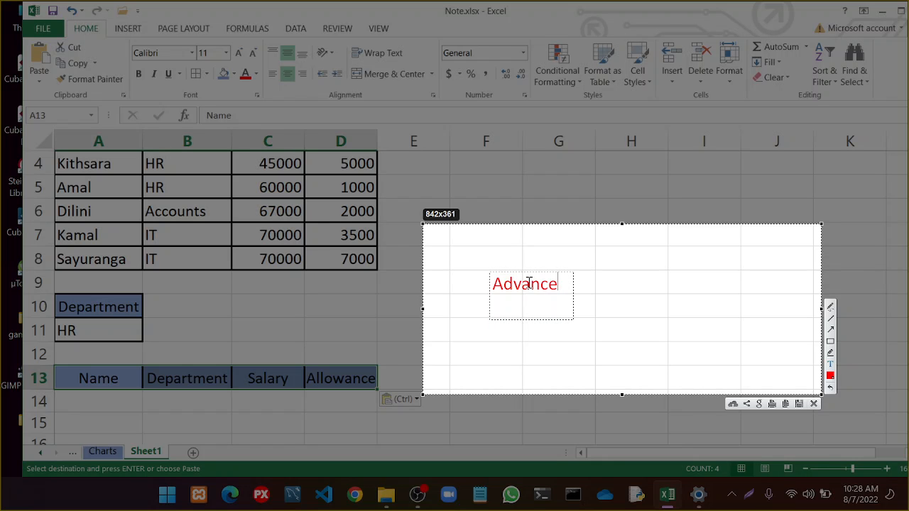
text(d Filter)
scroll(561, 277, up, 5)
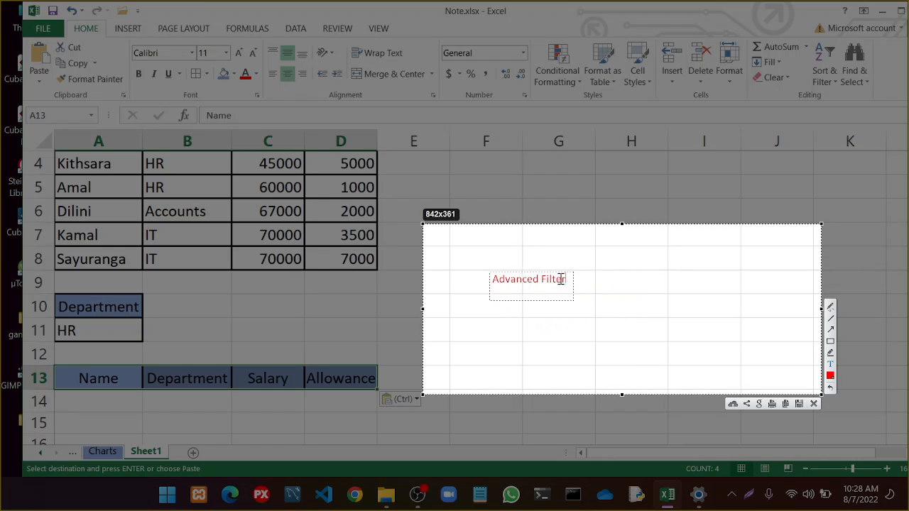
drag(575, 273, 607, 289)
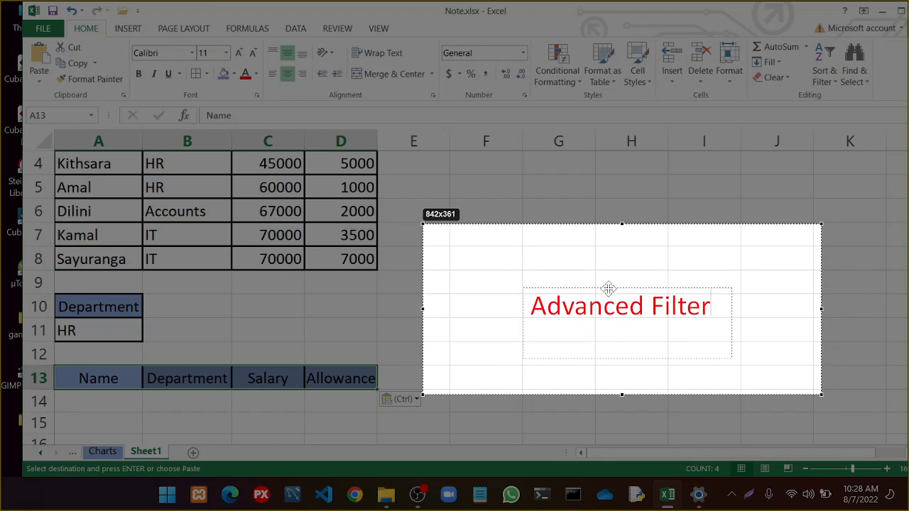
click(799, 403)
click(726, 275)
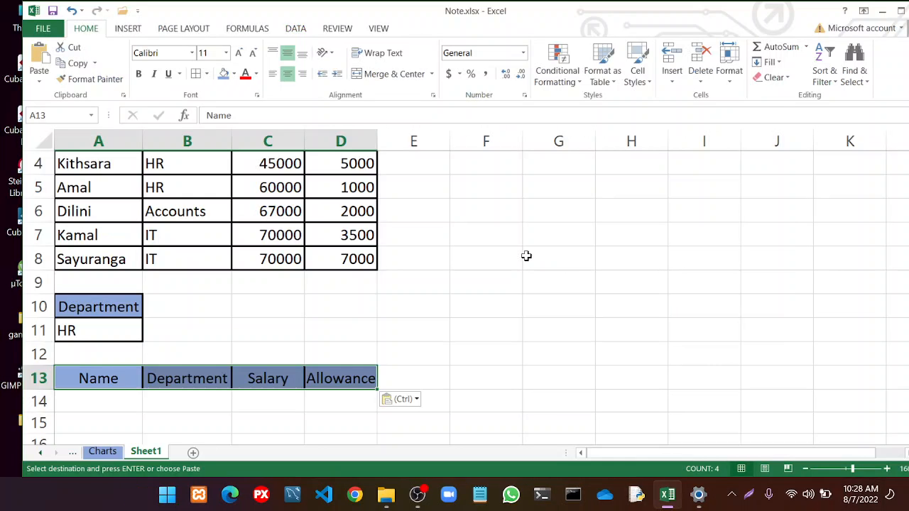
Save a capture of the Advanced command under Sort & Filter, with a red arrow towards it, as Screenshot_10.jpg
click(101, 305)
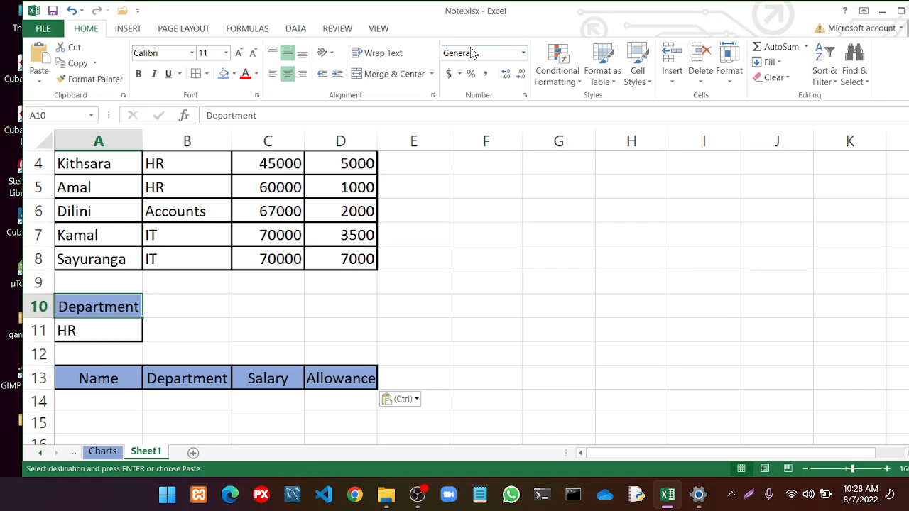
click(269, 30)
click(295, 29)
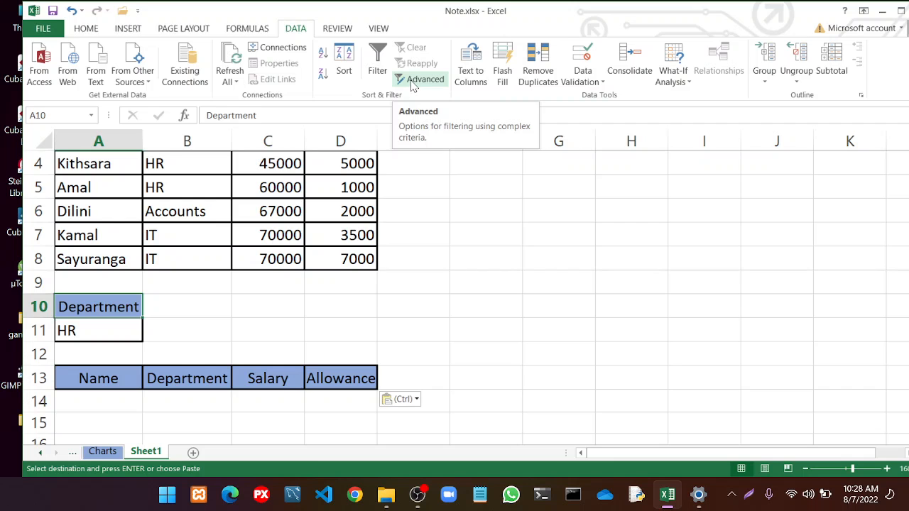
key(Print)
mouse_move(273, 13)
mouse_down()
mouse_move(477, 81)
mouse_move(468, 144)
mouse_move(559, 163)
mouse_move(551, 162)
mouse_up()
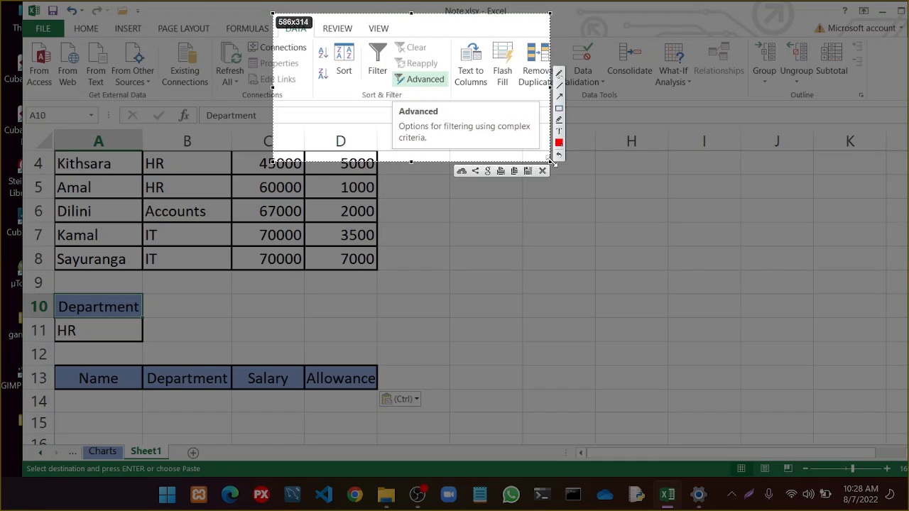
click(559, 97)
drag(345, 104, 390, 82)
key(ctrl+s)
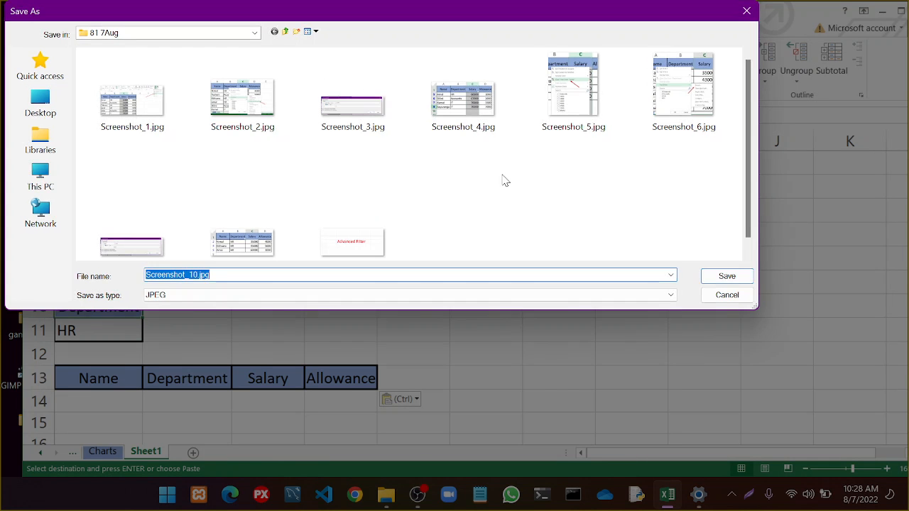
click(723, 274)
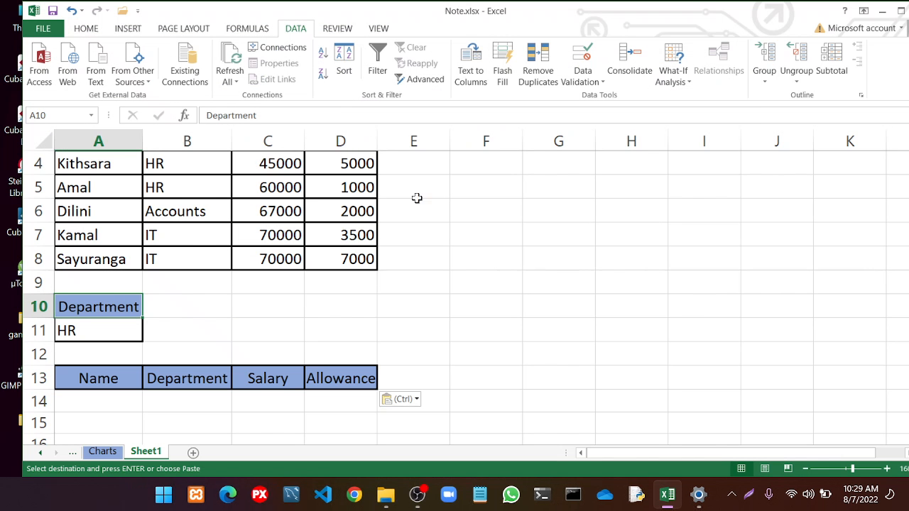
Start an Advanced Filter and set its list range to the whole employee table, A1:D8
click(426, 80)
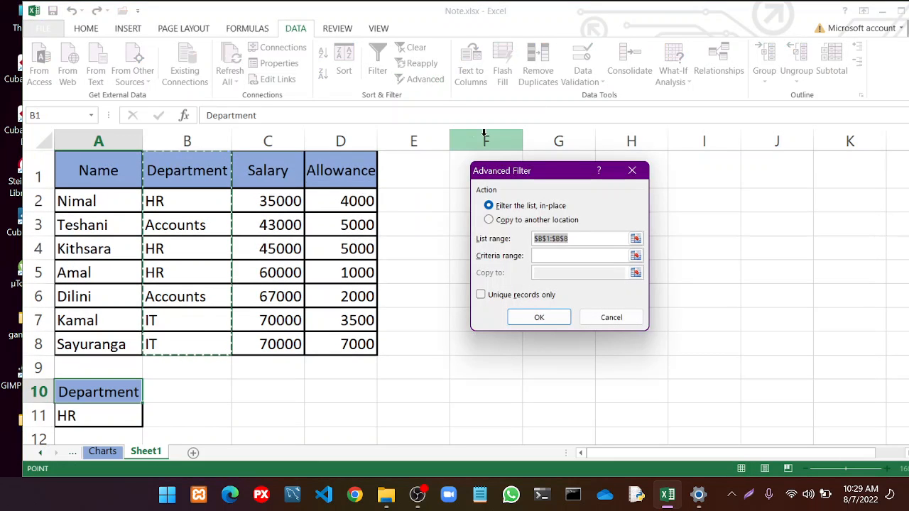
scroll(483, 174, down, 2)
scroll(482, 174, up, 2)
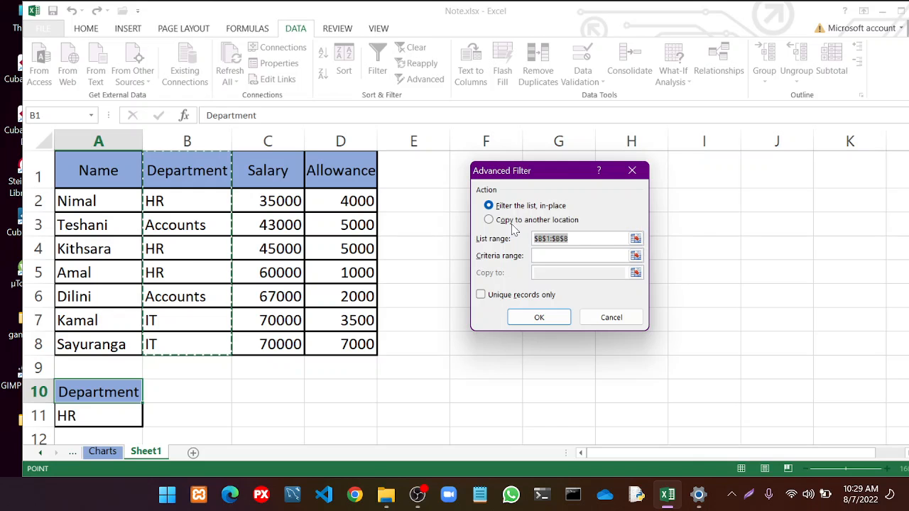
click(635, 238)
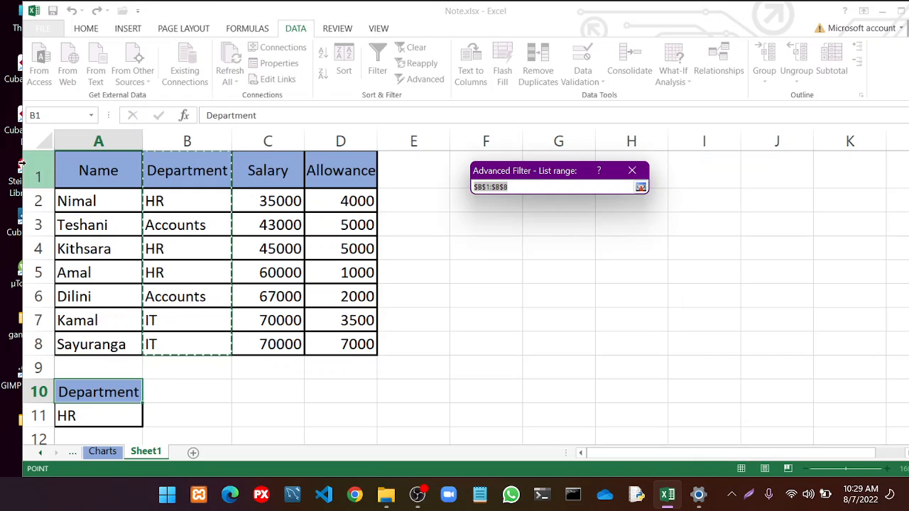
drag(71, 162, 349, 354)
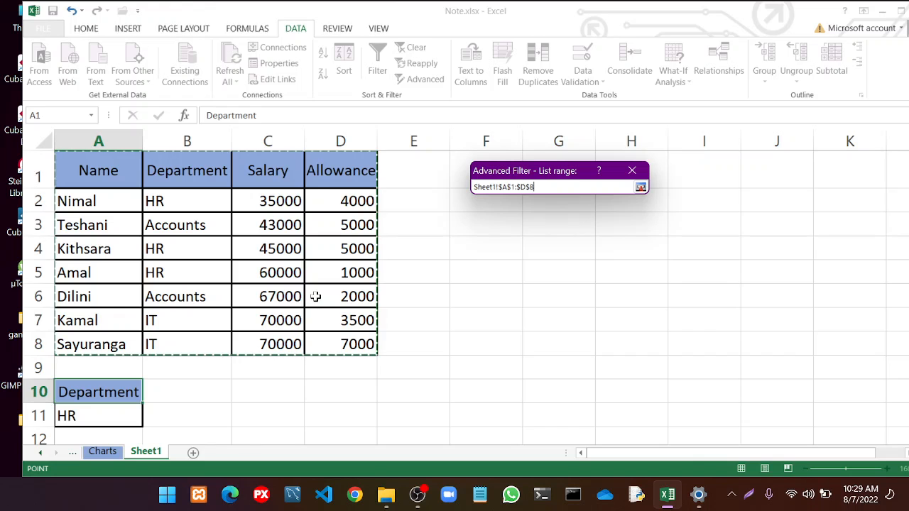
click(640, 187)
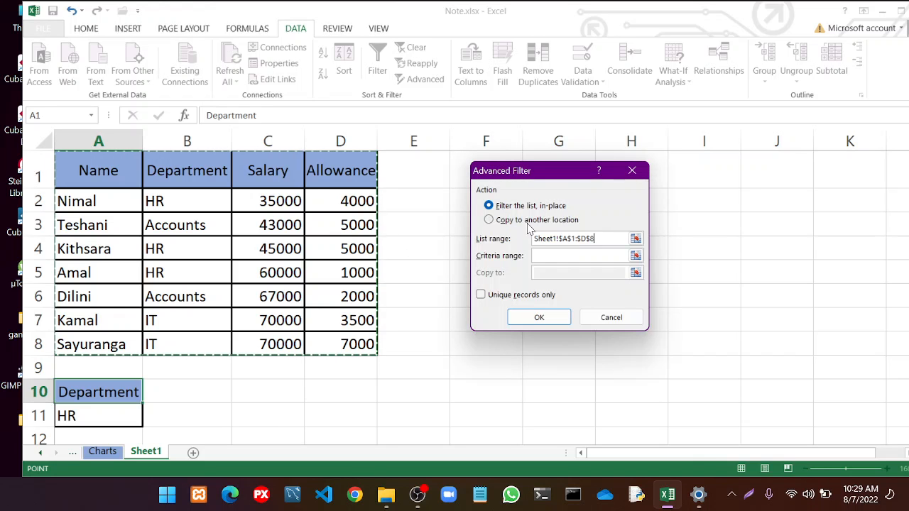
Set the Advanced Filter's criteria range to the Department criteria cells A10:A11
click(531, 257)
click(636, 255)
drag(96, 392, 118, 425)
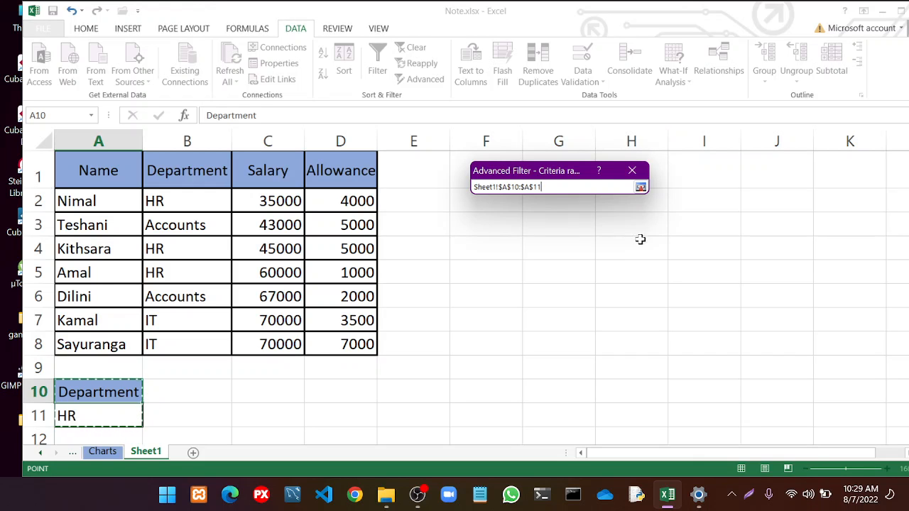
click(641, 186)
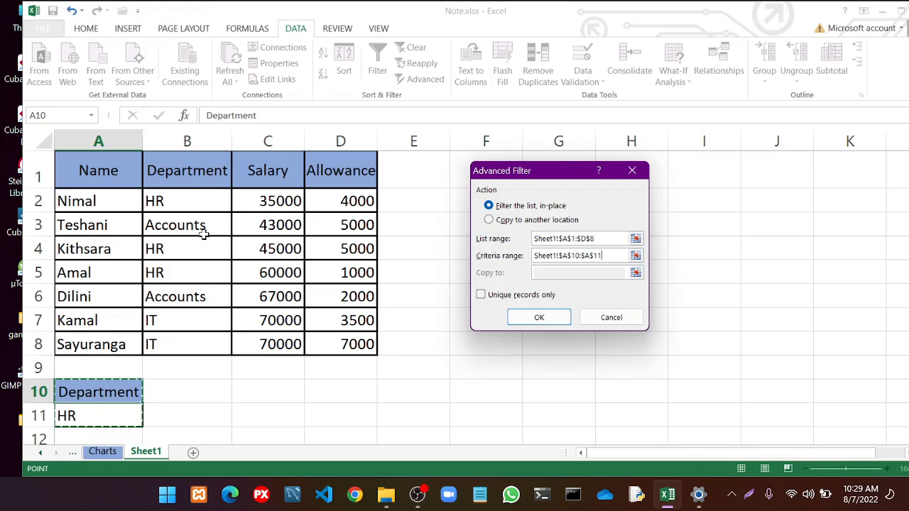
Capture the sheet with the Advanced Filter dialog, framing the employee table in red with a red arrow to List range
key(Print)
mouse_move(20, 120)
mouse_down()
mouse_move(727, 466)
mouse_move(693, 428)
mouse_up()
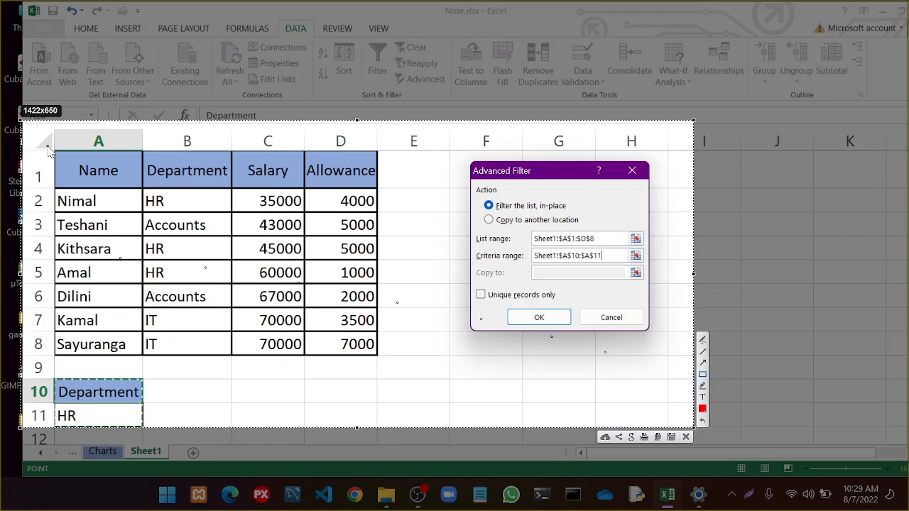
mouse_move(48, 149)
mouse_down()
mouse_move(341, 291)
mouse_move(385, 363)
mouse_up()
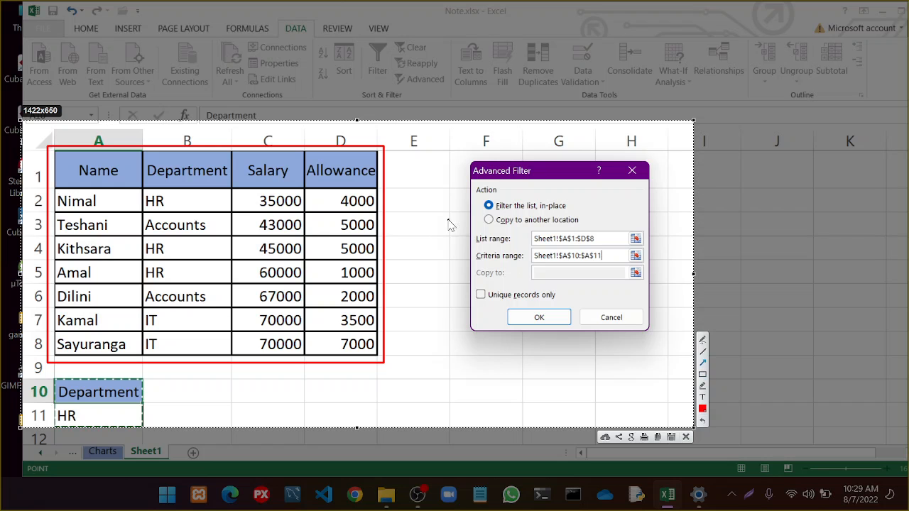
drag(388, 232, 470, 238)
drag(359, 423, 357, 439)
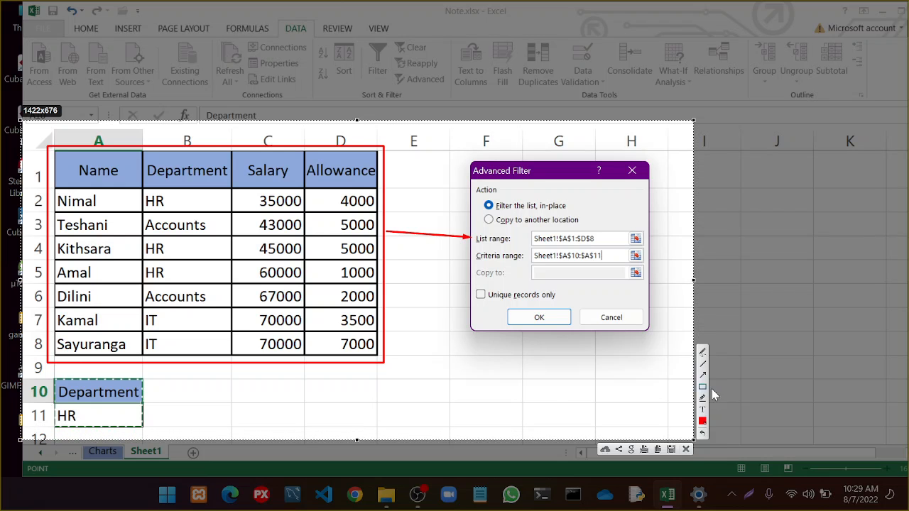
Frame the criteria cells in dark blue with a connector arrow to Criteria range, and save the capture as Screenshot_11.jpg
click(702, 421)
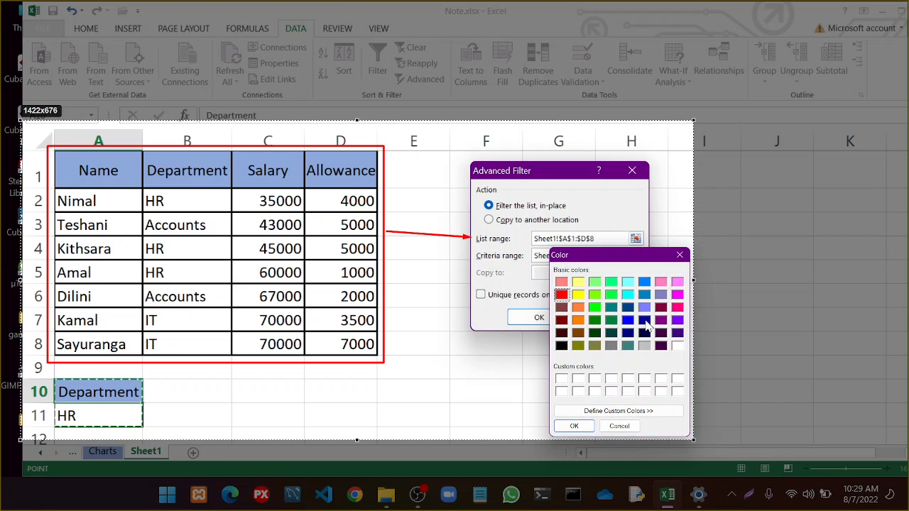
click(644, 321)
click(574, 426)
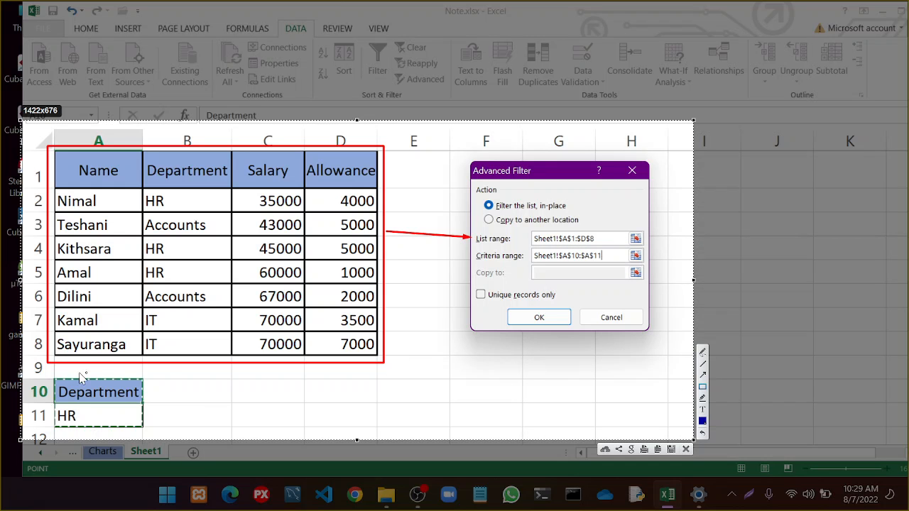
mouse_move(49, 374)
mouse_down()
mouse_move(131, 409)
mouse_move(155, 434)
mouse_move(162, 408)
mouse_move(432, 392)
mouse_move(412, 388)
mouse_move(418, 283)
mouse_move(466, 257)
mouse_move(468, 266)
mouse_up()
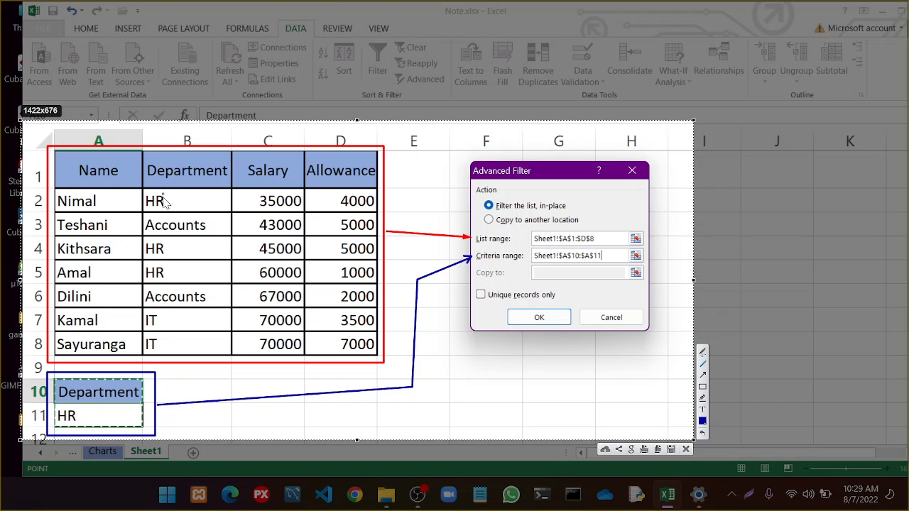
click(670, 449)
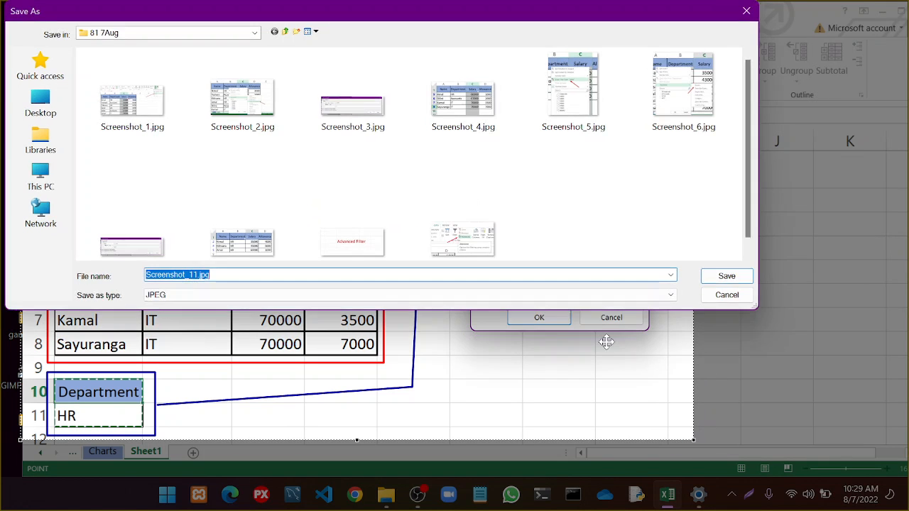
click(722, 277)
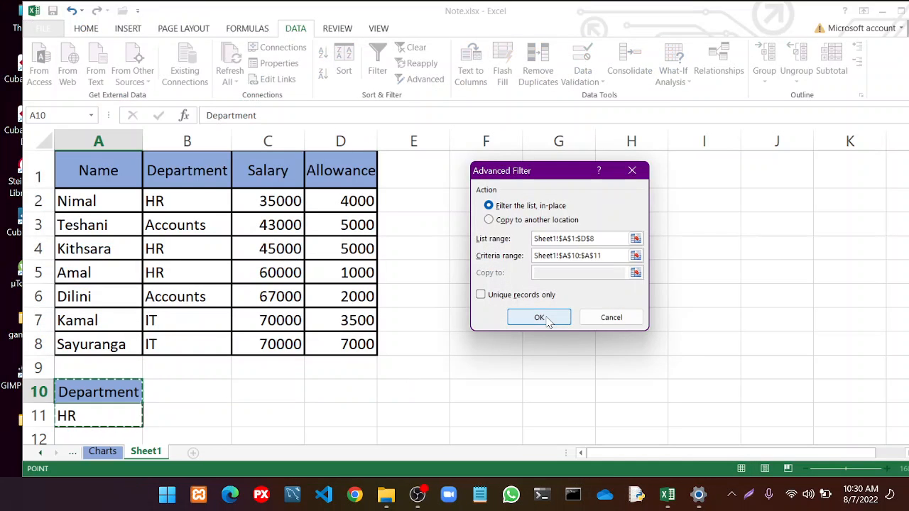
Apply the Advanced Filter in place and save a capture of the filtered employee table as Screenshot_12.jpg
click(541, 318)
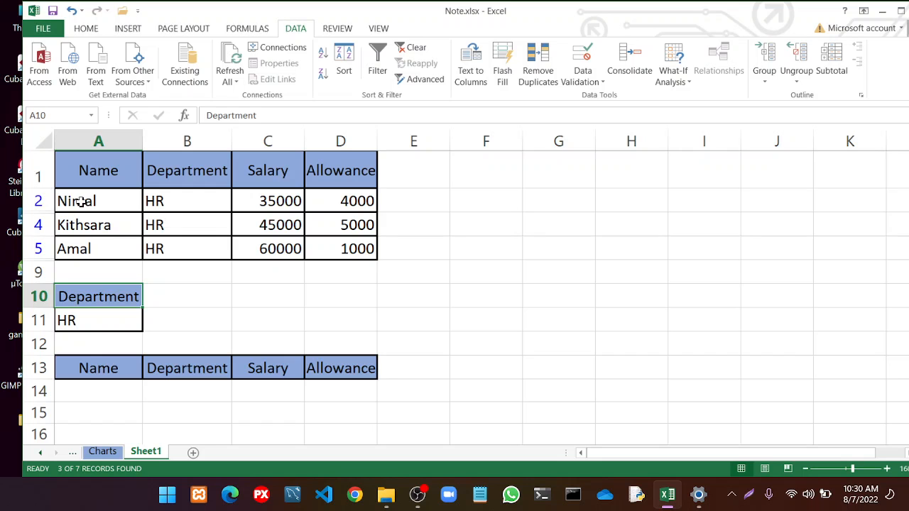
key(Print)
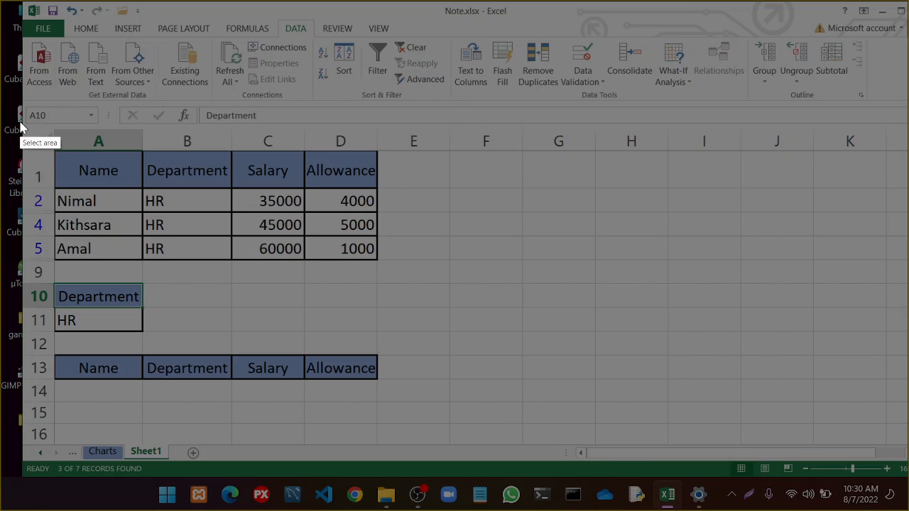
drag(24, 128, 424, 284)
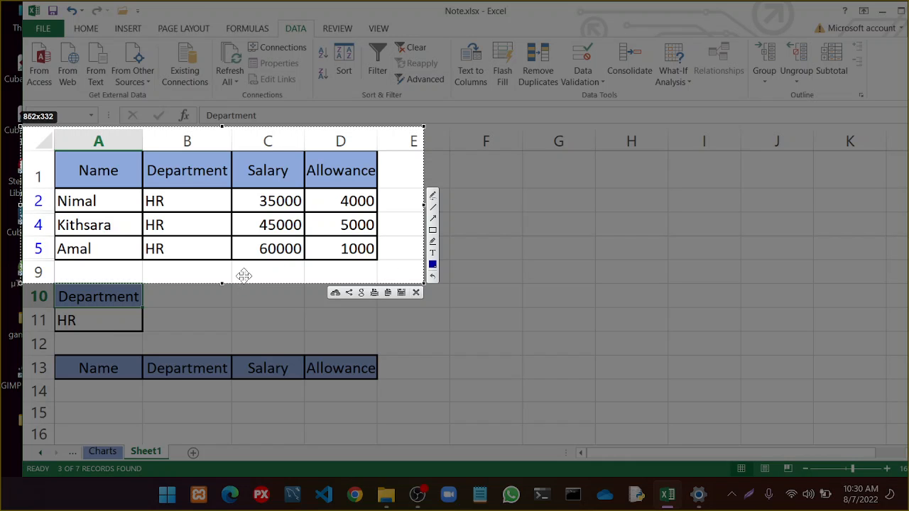
click(401, 293)
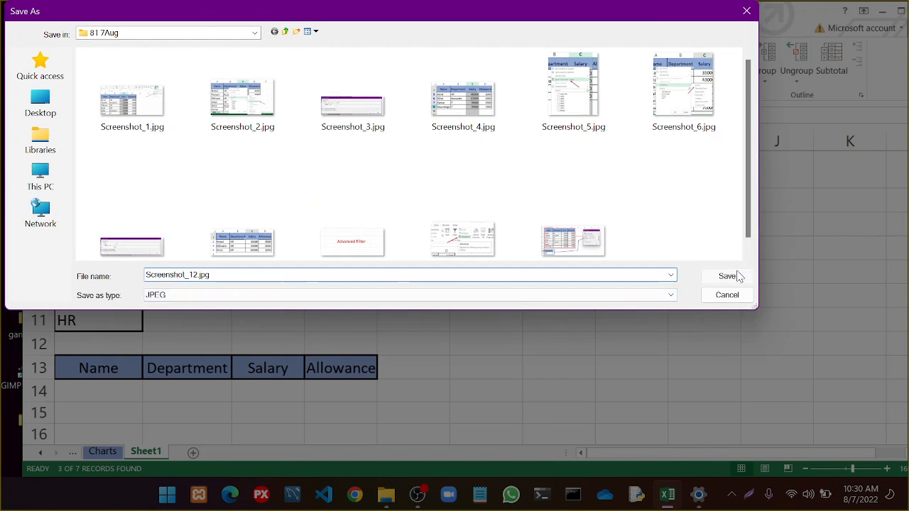
click(736, 276)
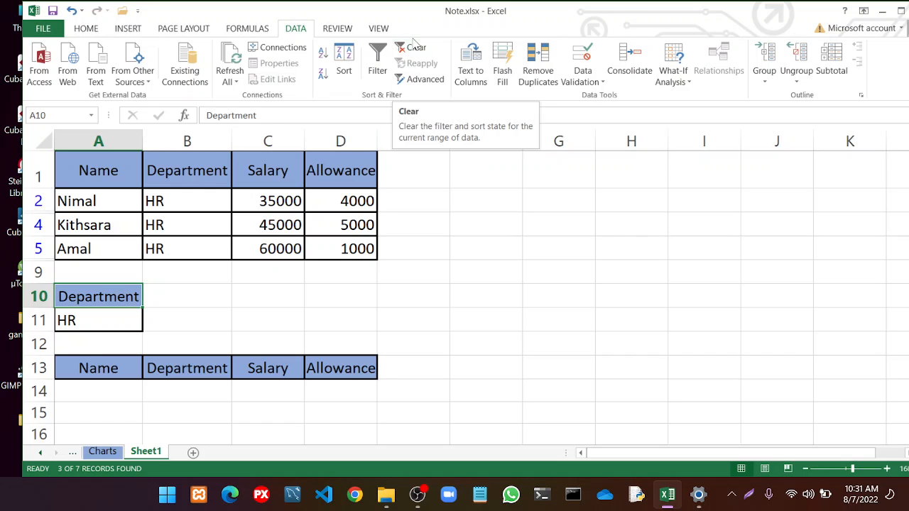
Save a capture of the Clear command above the filtered table, with a dark blue arrow towards it, as Screenshot_13.jpg
key(Print)
mouse_move(36, 37)
mouse_down()
mouse_move(316, 182)
mouse_move(572, 328)
mouse_move(576, 341)
mouse_up()
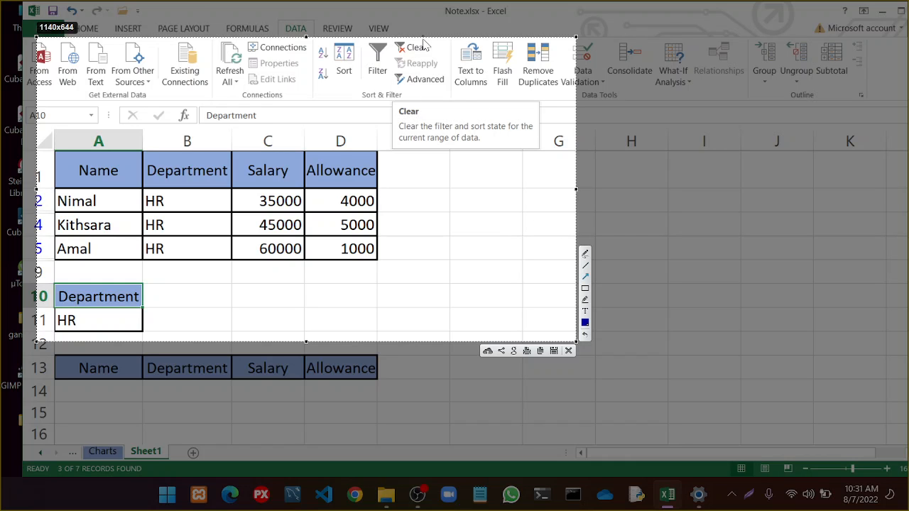
drag(460, 83, 429, 51)
key(ctrl+s)
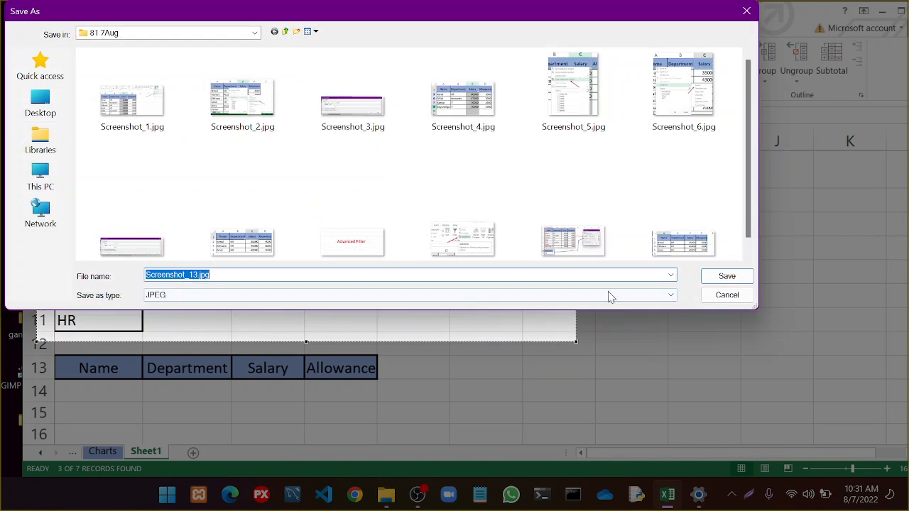
click(737, 278)
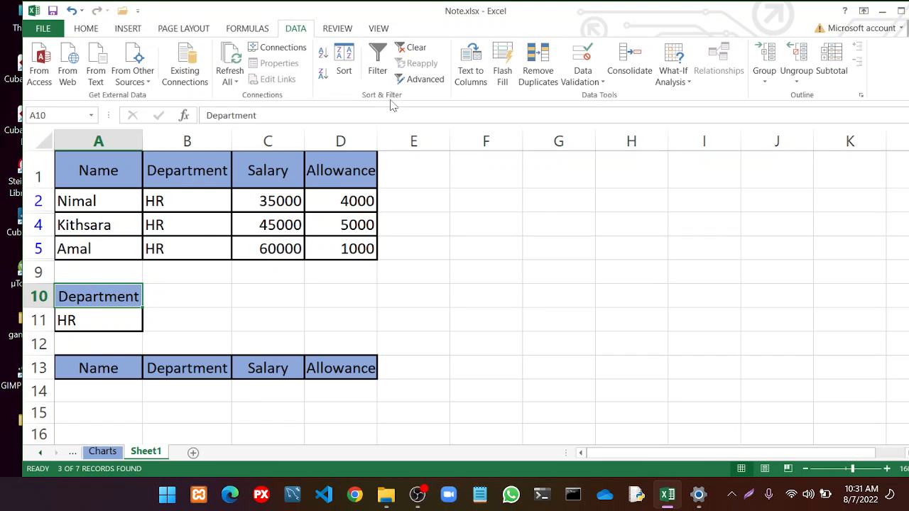
Clear the HR filter from the employee table and switch on the filter for the criteria header in A10
click(419, 48)
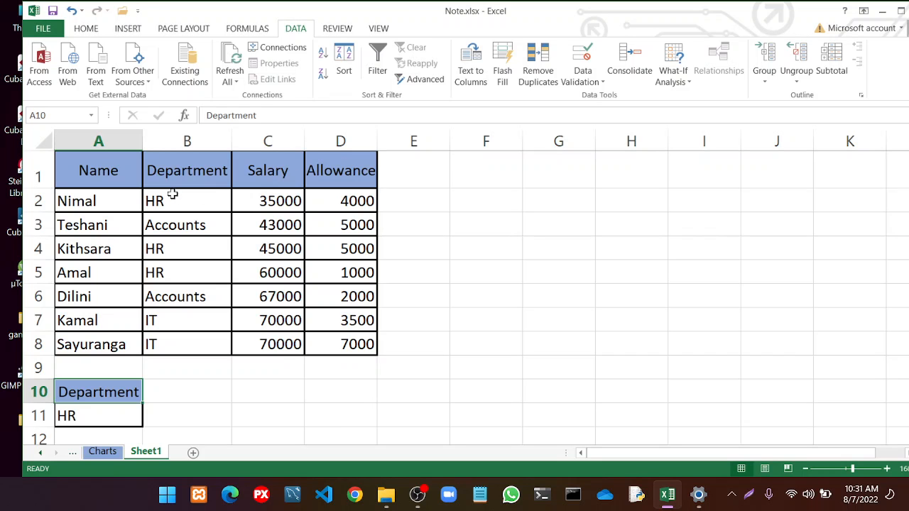
scroll(173, 195, down, 3)
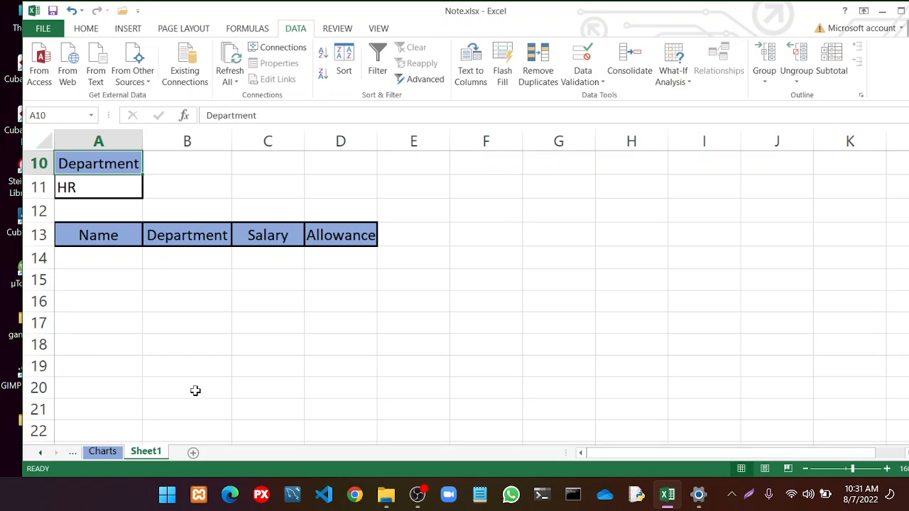
scroll(96, 322, up, 2)
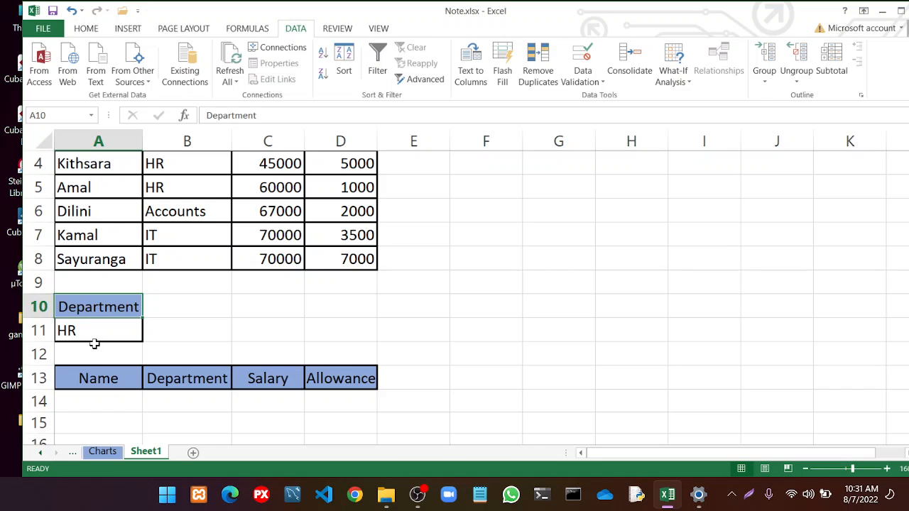
scroll(121, 362, down, 4)
scroll(107, 291, up, 5)
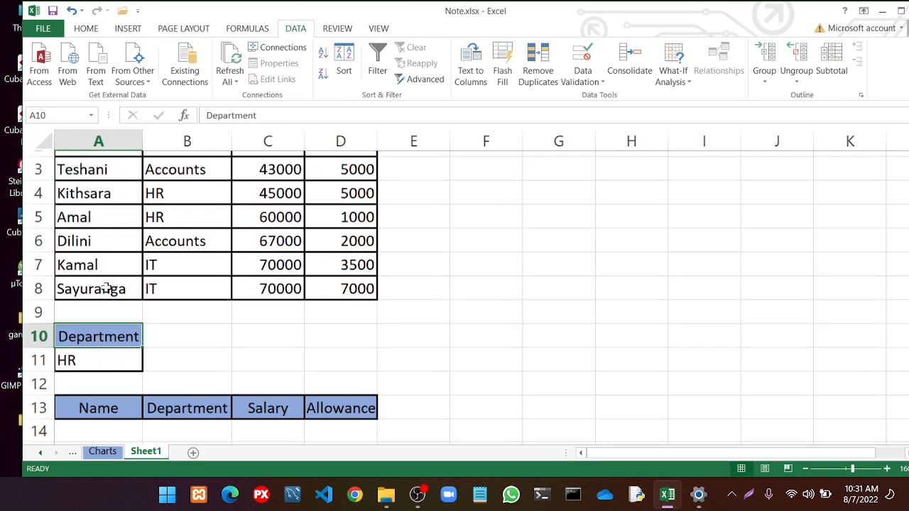
click(376, 68)
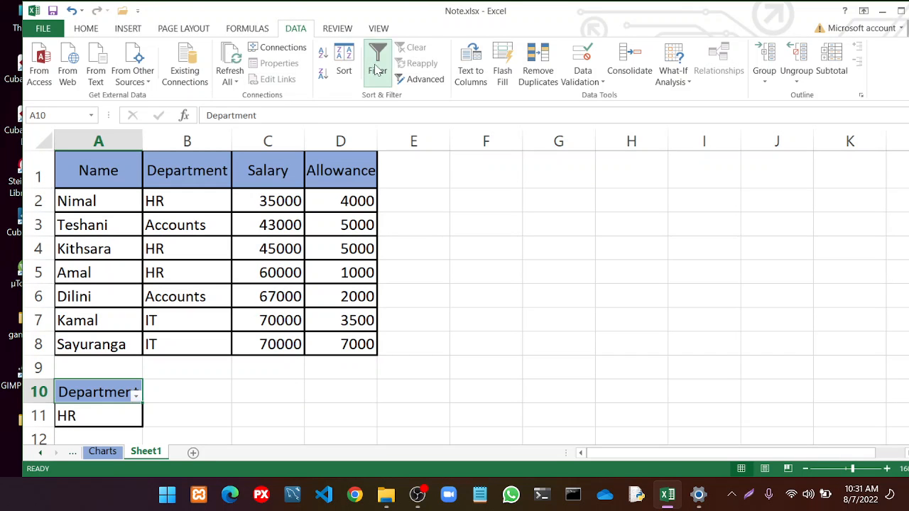
Reopen the Advanced Filter and replace its list range with the employee table A1:D8
click(423, 80)
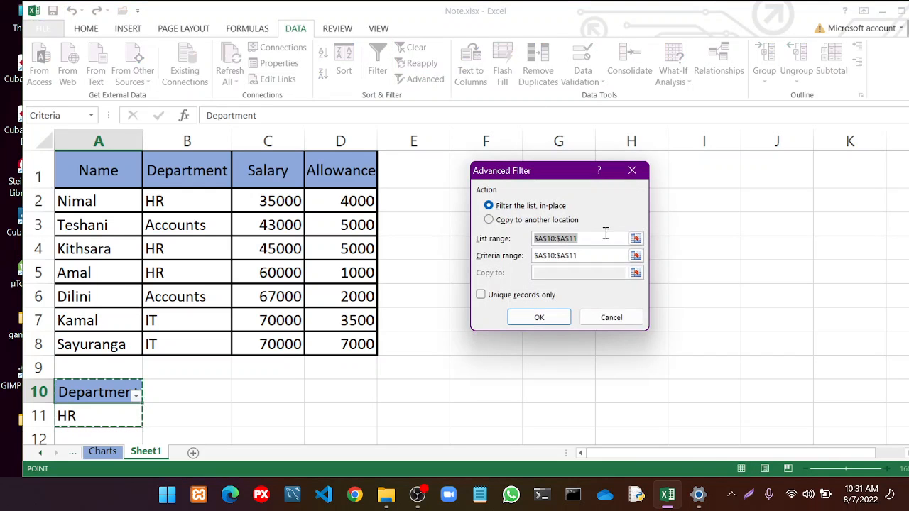
click(636, 240)
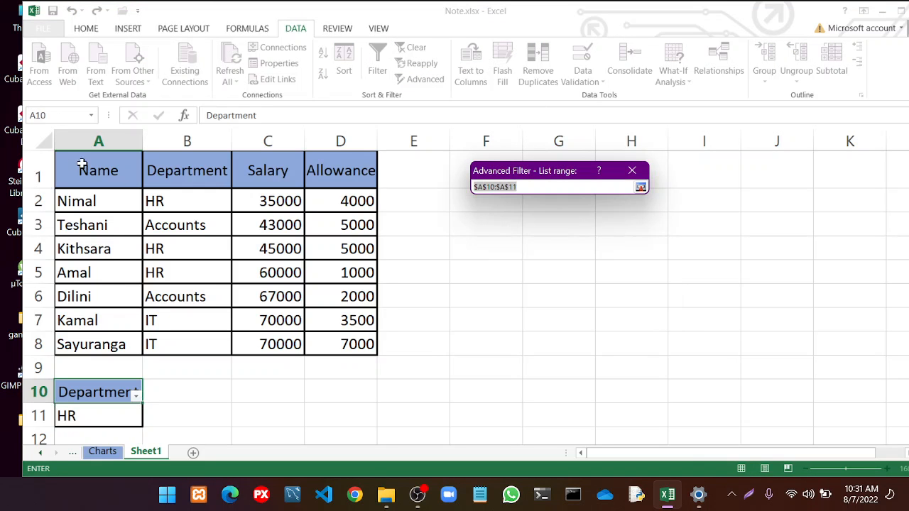
drag(82, 164, 357, 347)
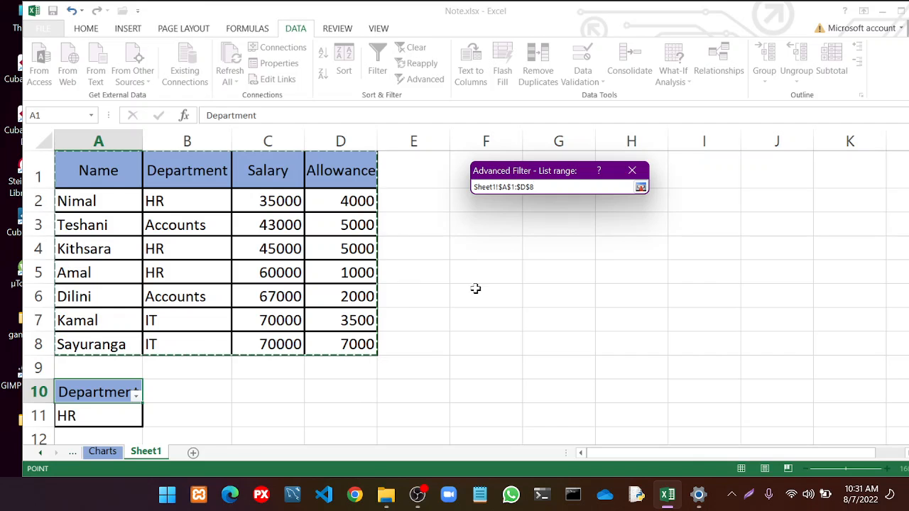
click(640, 187)
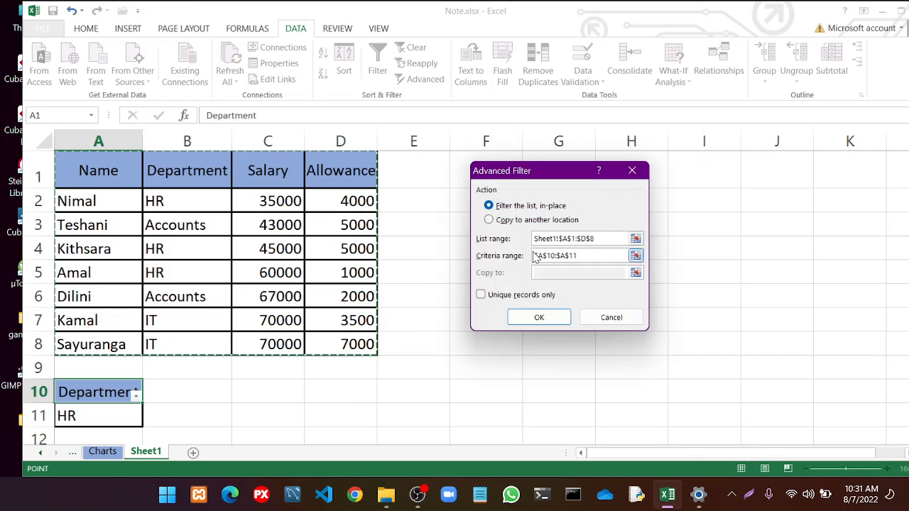
Reselect the Department criteria cells A10:A11 as the criteria range of the second Advanced Filter
click(636, 256)
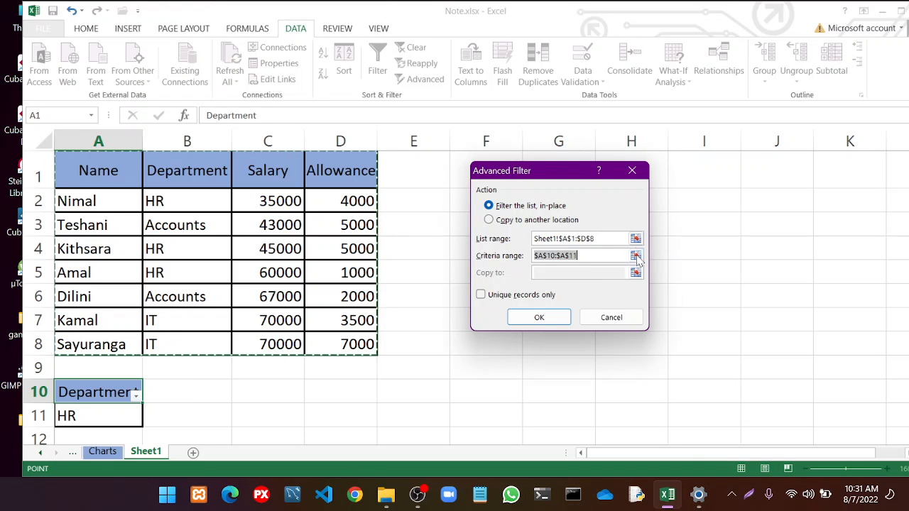
click(637, 257)
drag(64, 390, 138, 395)
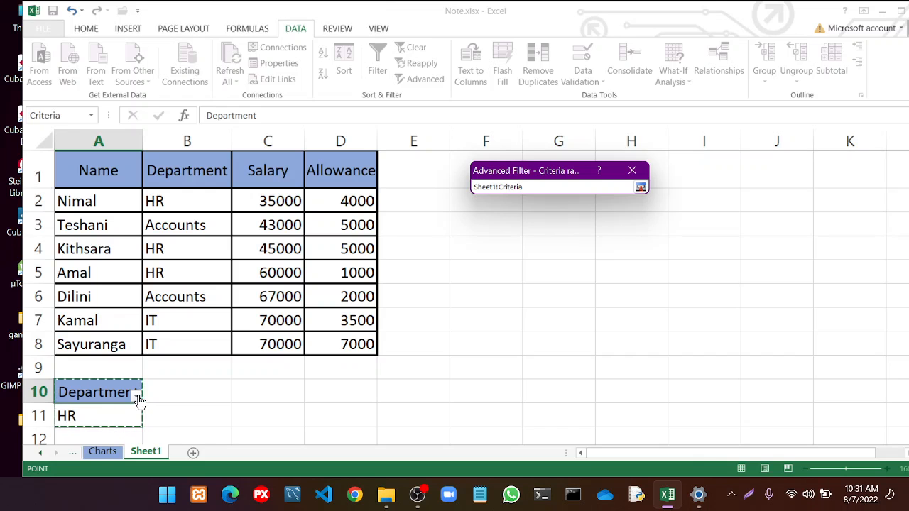
click(636, 179)
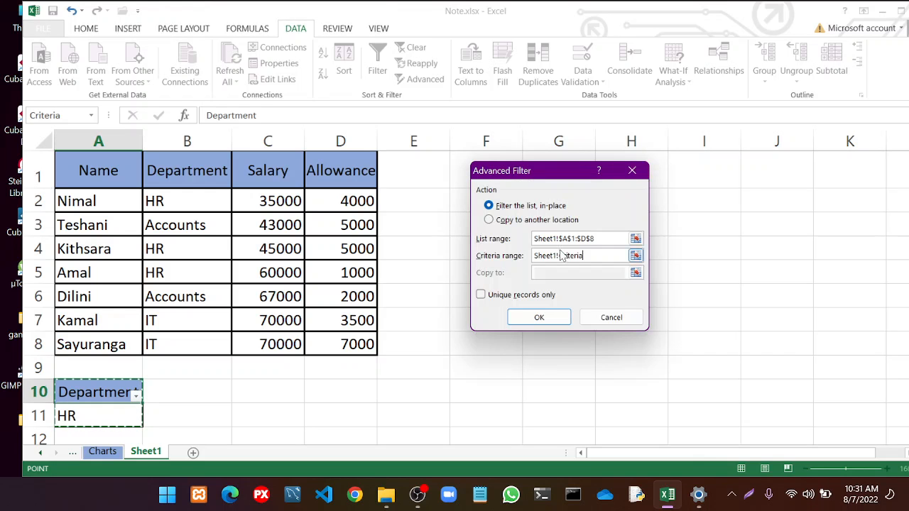
Set the second Advanced Filter to copy its results to another location, with A13:D22 as the destination range
click(508, 221)
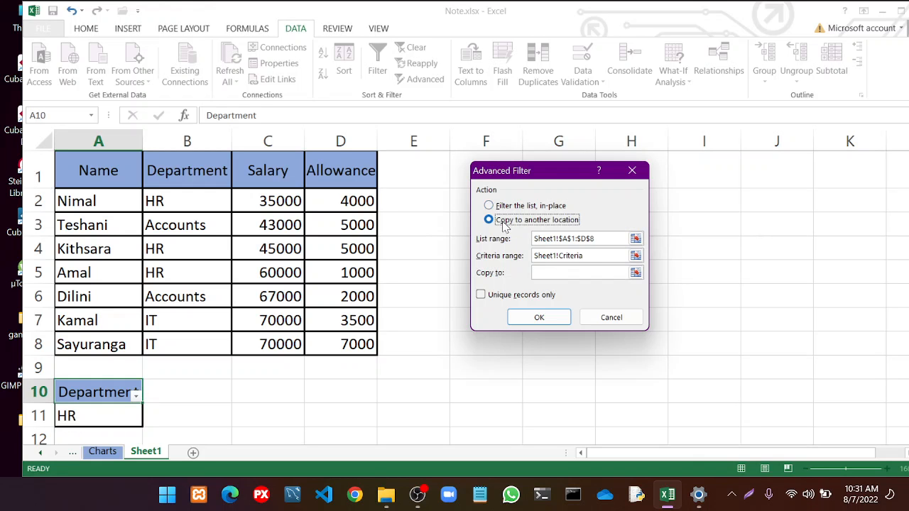
click(636, 272)
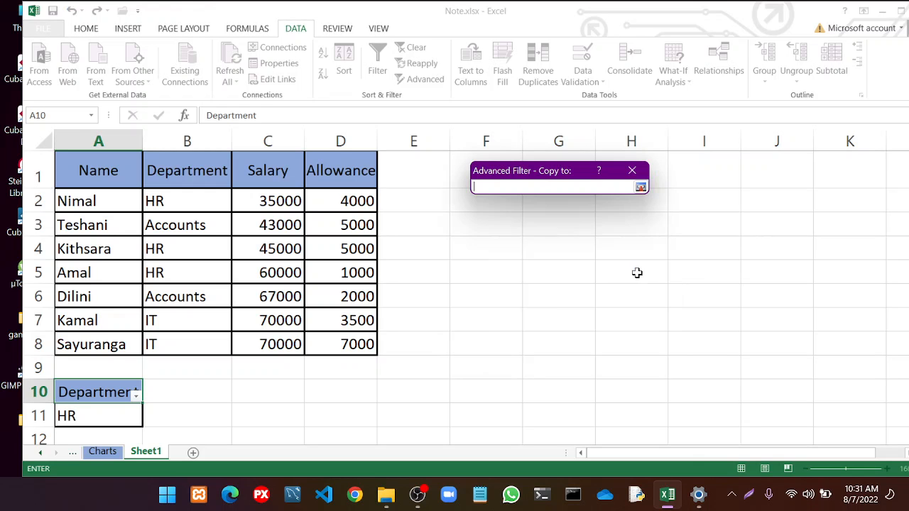
scroll(469, 316, down, 3)
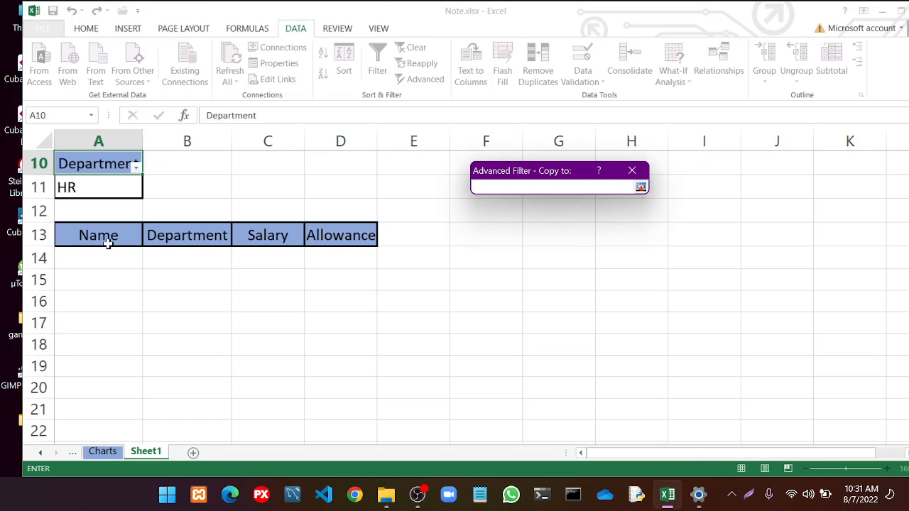
drag(68, 239, 356, 360)
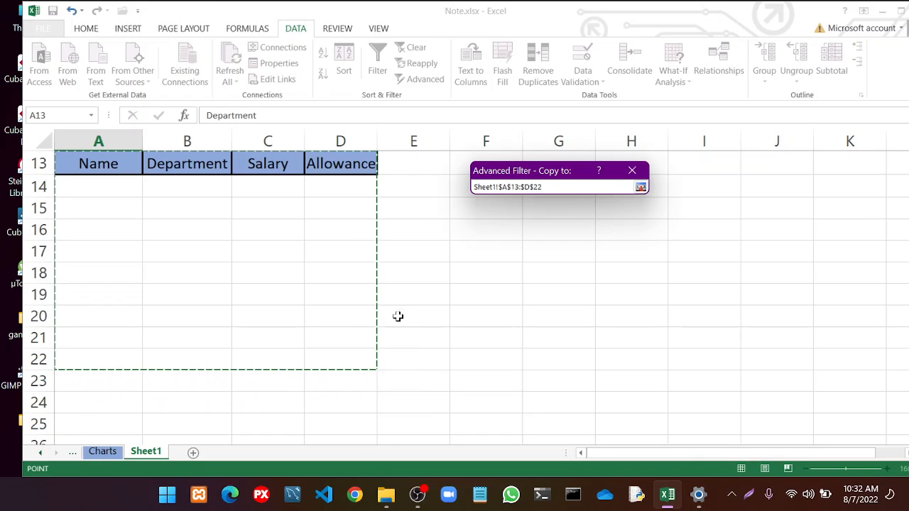
click(632, 170)
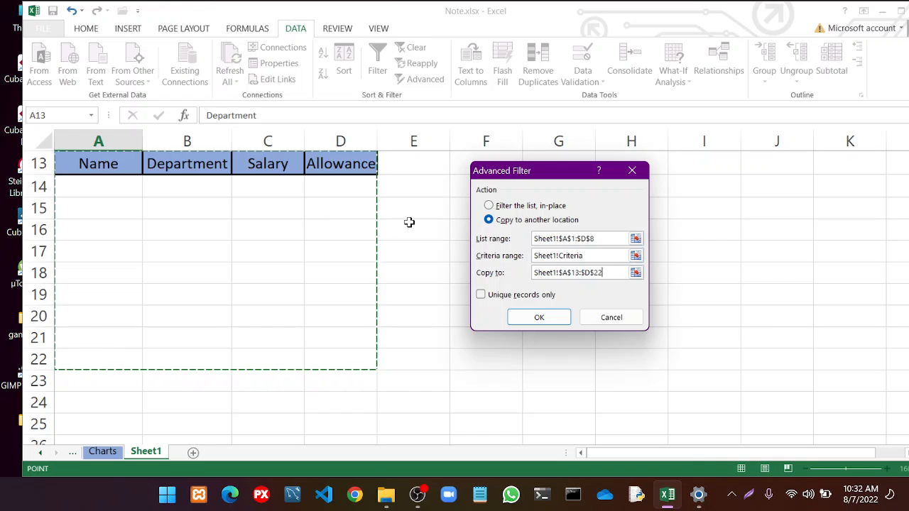
Try annotating a capture with a dark blue box around A10:A11 and an arrow to Criteria range, and cancel the Advanced Filter
scroll(413, 222, up, 3)
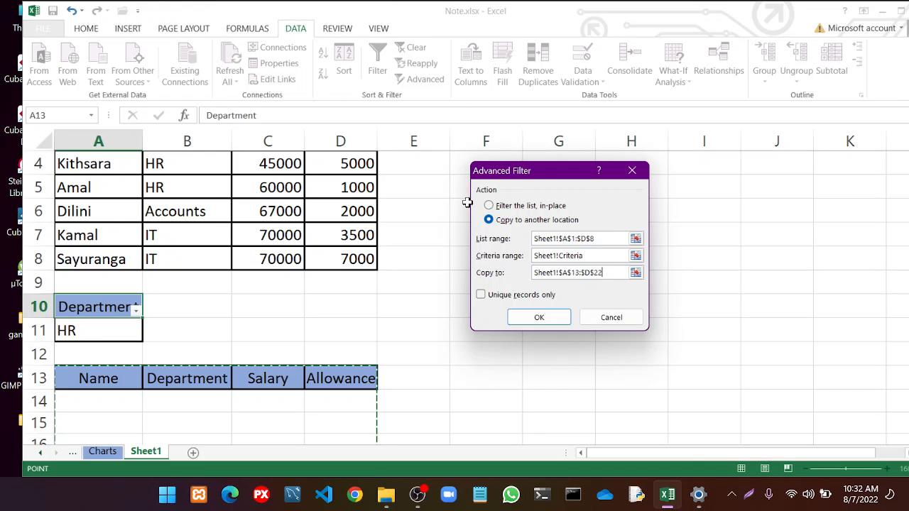
key(super+shift+s)
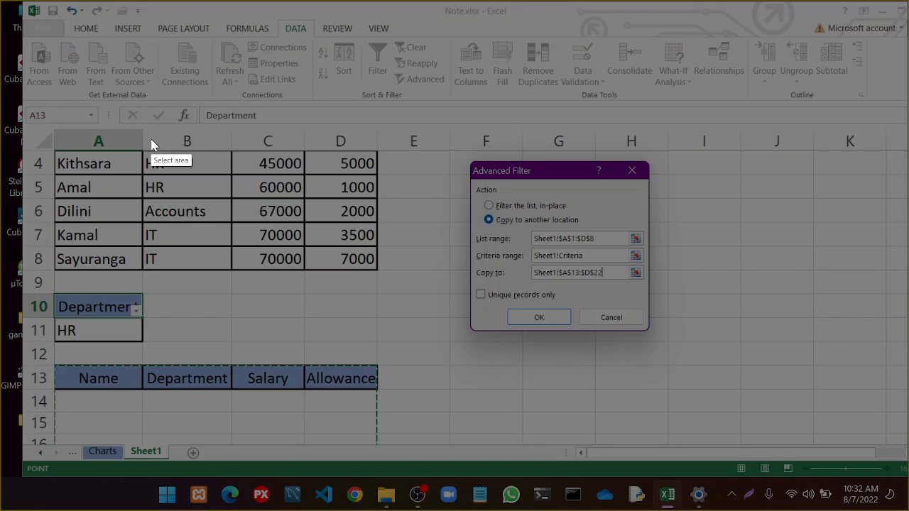
drag(25, 125, 779, 461)
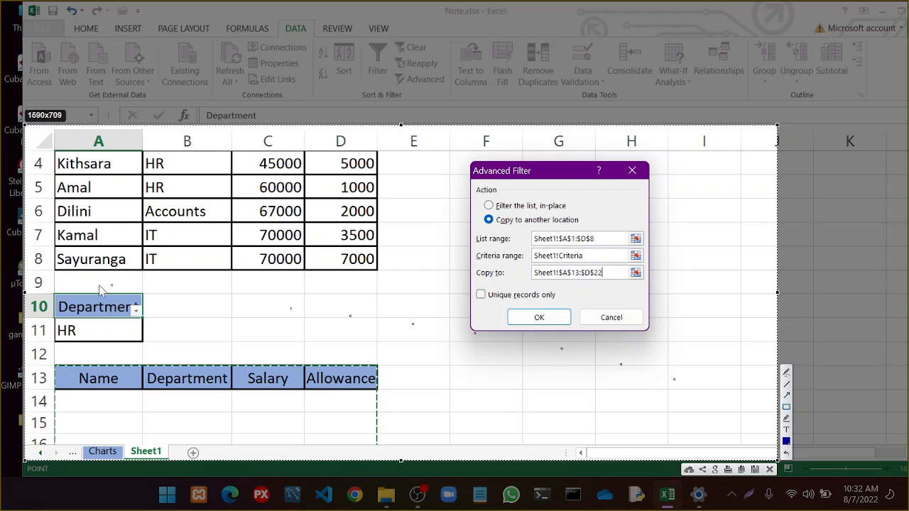
mouse_move(44, 291)
mouse_down()
mouse_move(135, 295)
mouse_move(154, 356)
mouse_up()
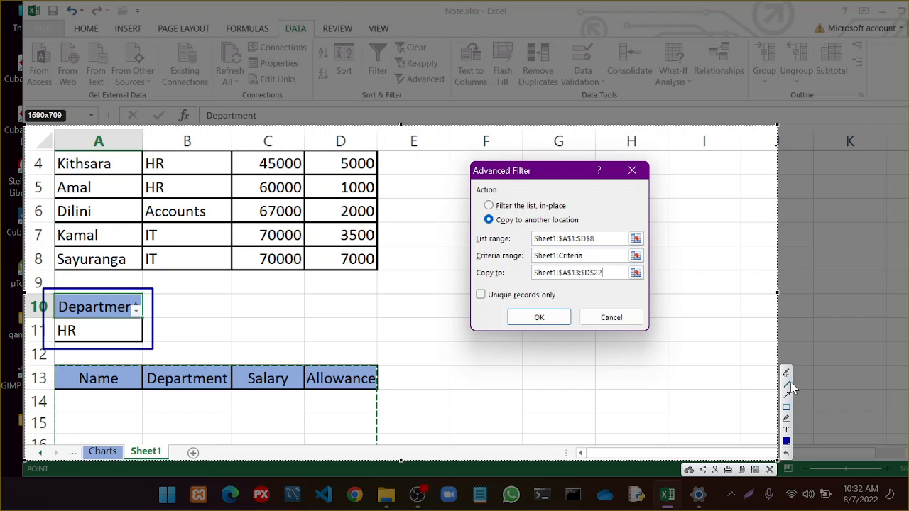
drag(154, 319, 435, 311)
key(ctrl+z)
mouse_move(153, 320)
mouse_down()
mouse_move(414, 326)
mouse_move(397, 317)
mouse_move(403, 264)
mouse_move(472, 257)
mouse_up()
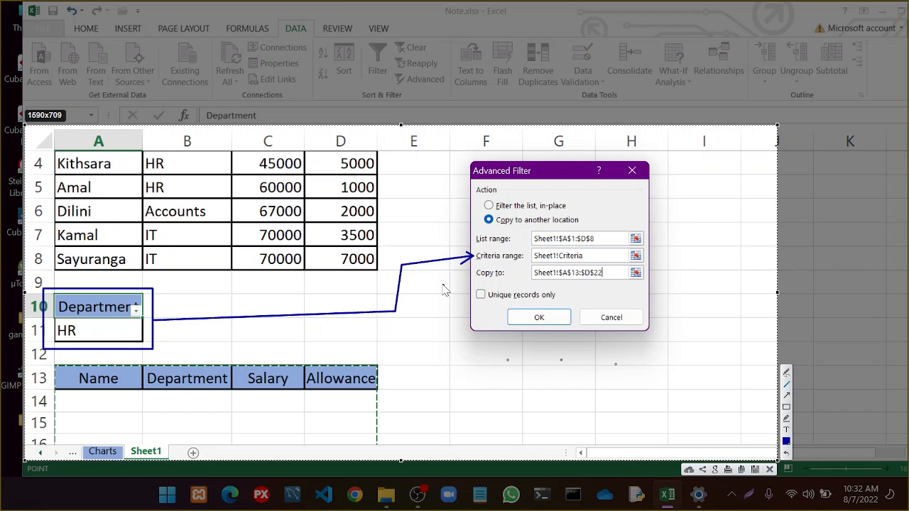
key(Escape)
scroll(418, 249, down, 2)
scroll(432, 235, up, 3)
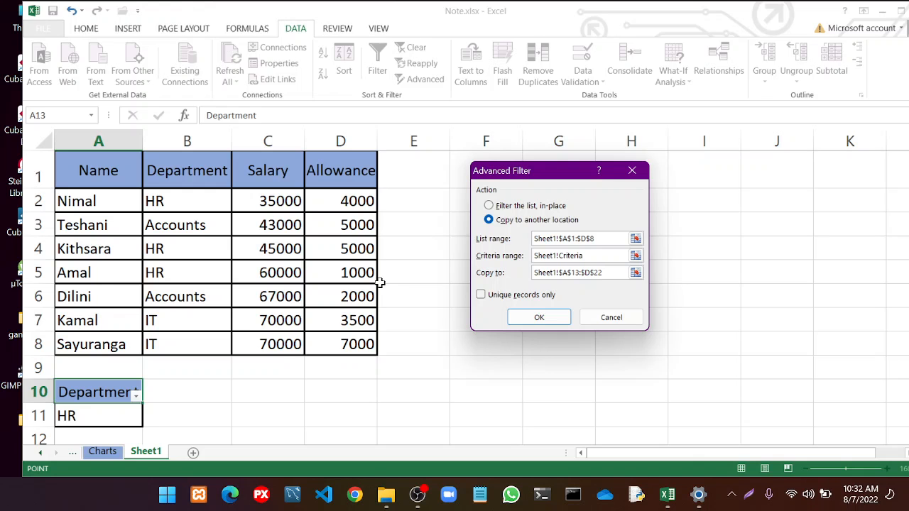
click(632, 169)
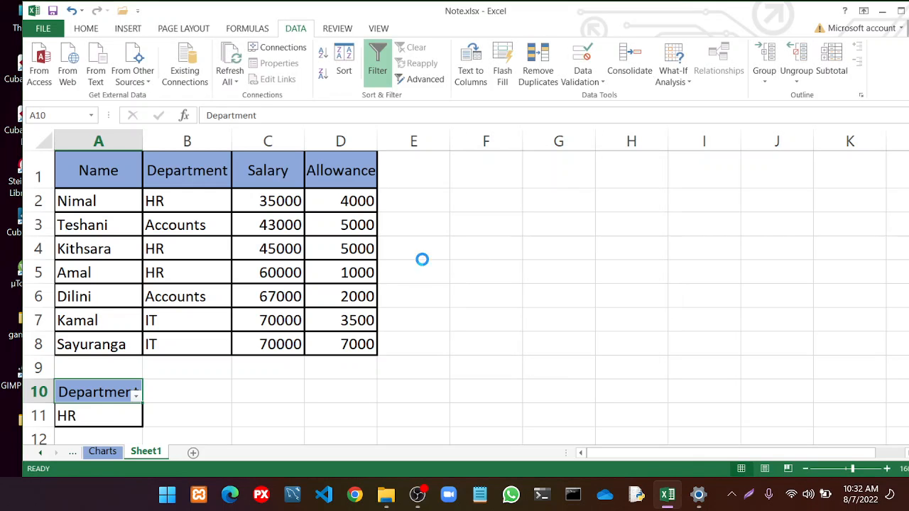
Reopen the Advanced Filter, choose copying to another location, and set the list range to the employee table A1:D8
scroll(421, 259, down, 3)
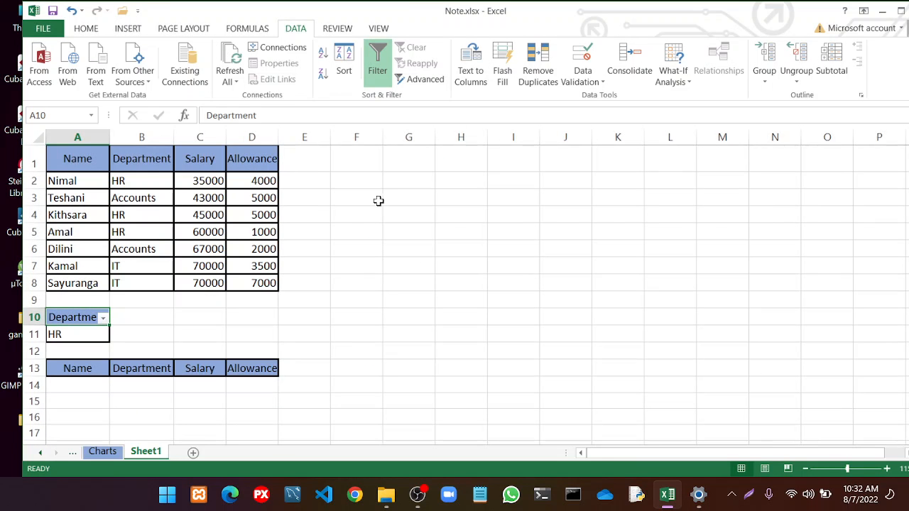
scroll(375, 203, down, 2)
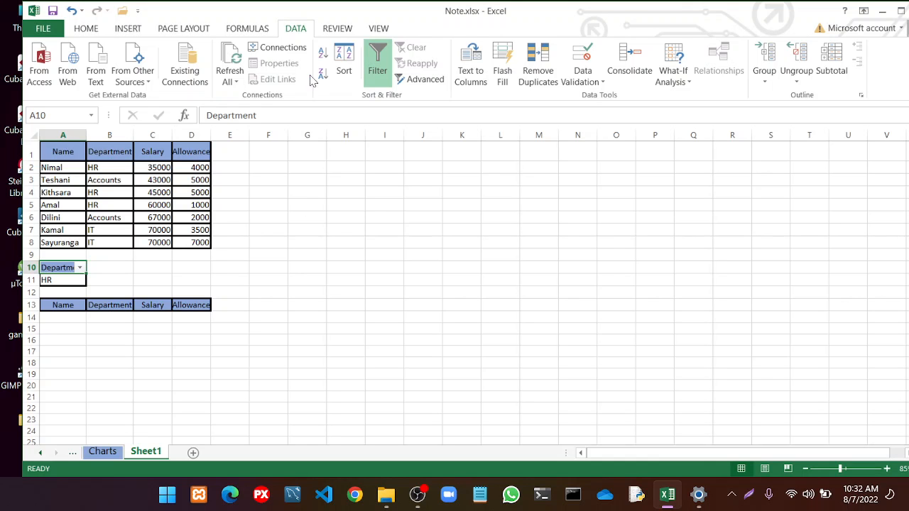
click(428, 80)
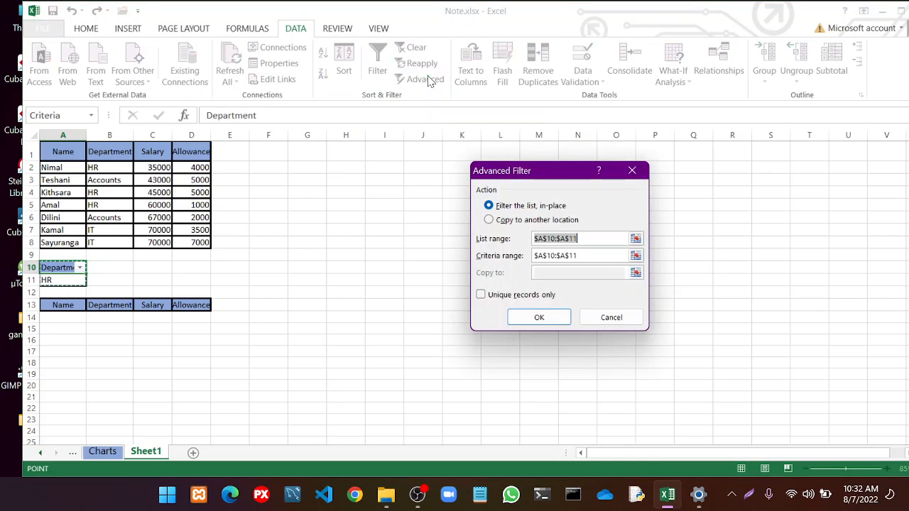
drag(514, 178, 346, 159)
click(456, 210)
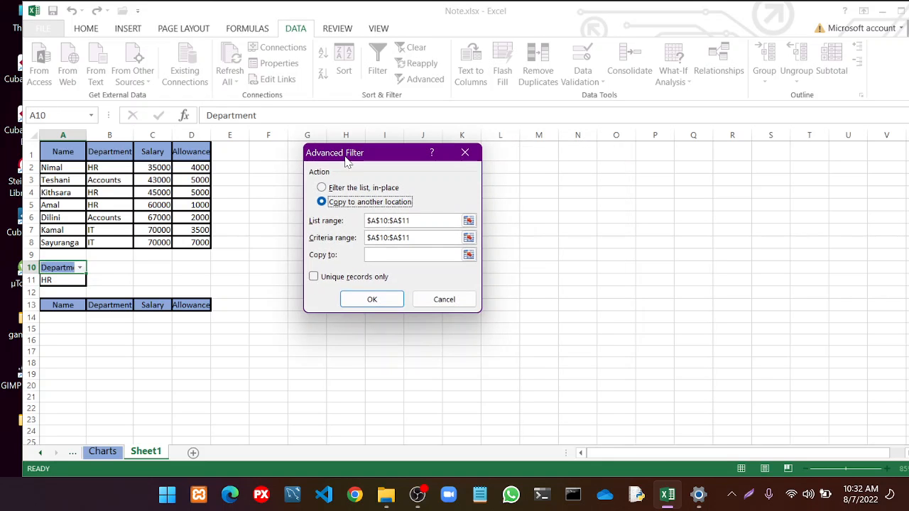
click(469, 220)
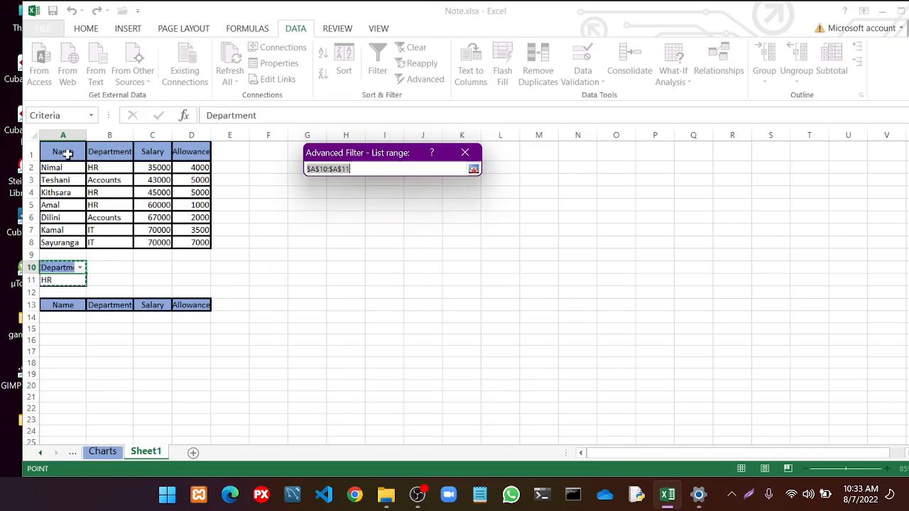
drag(63, 151, 179, 242)
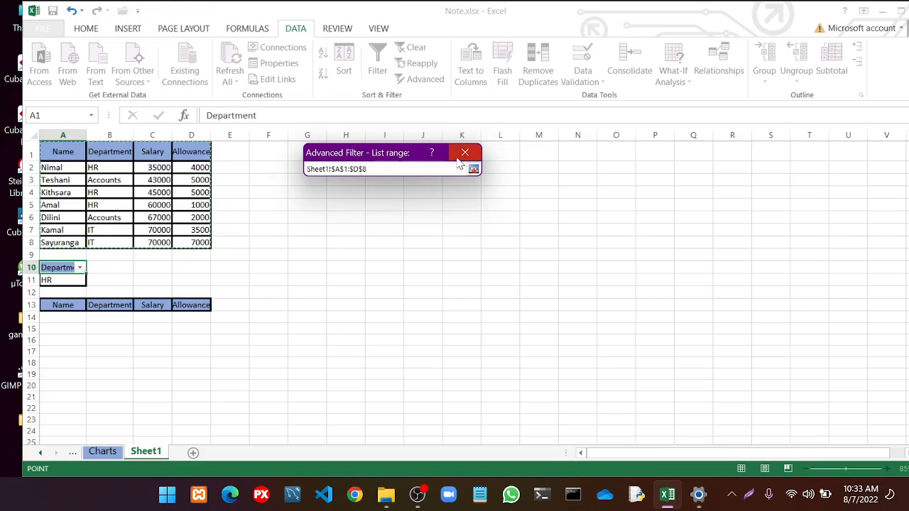
click(474, 169)
Set the criteria range to the Department cells A10:A11 and the copy destination to A13:D23
click(468, 237)
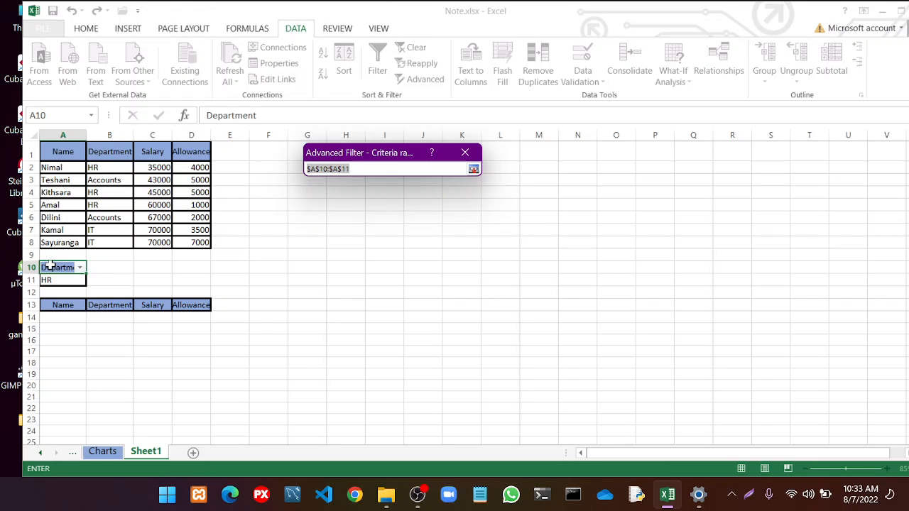
drag(51, 264, 73, 282)
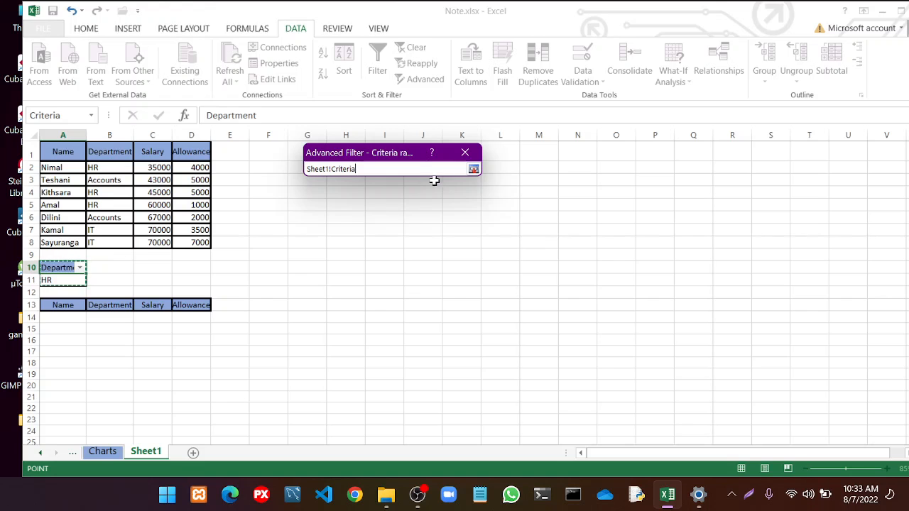
click(473, 169)
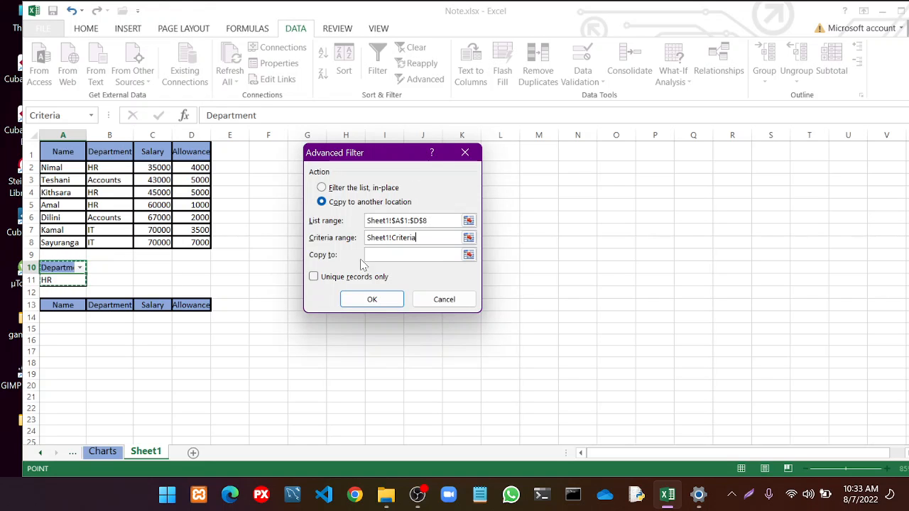
click(468, 254)
drag(59, 304, 210, 416)
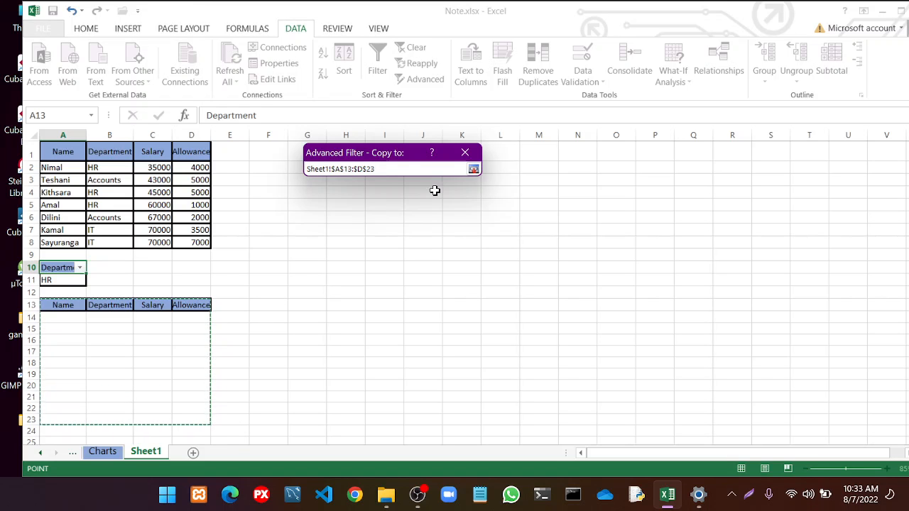
click(465, 154)
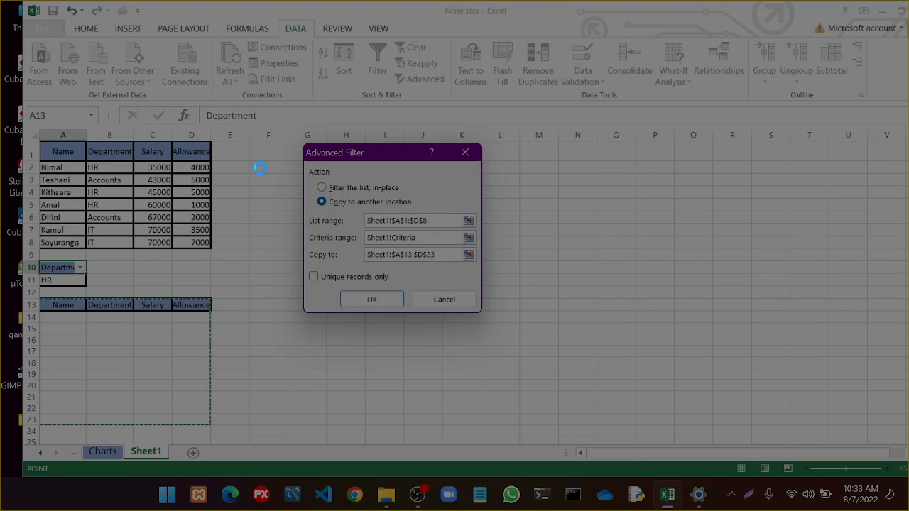
Capture the tables and the Advanced Filter dialog, adding a dark blue box around A10:A11 with an arrow to Criteria range
drag(23, 125, 510, 444)
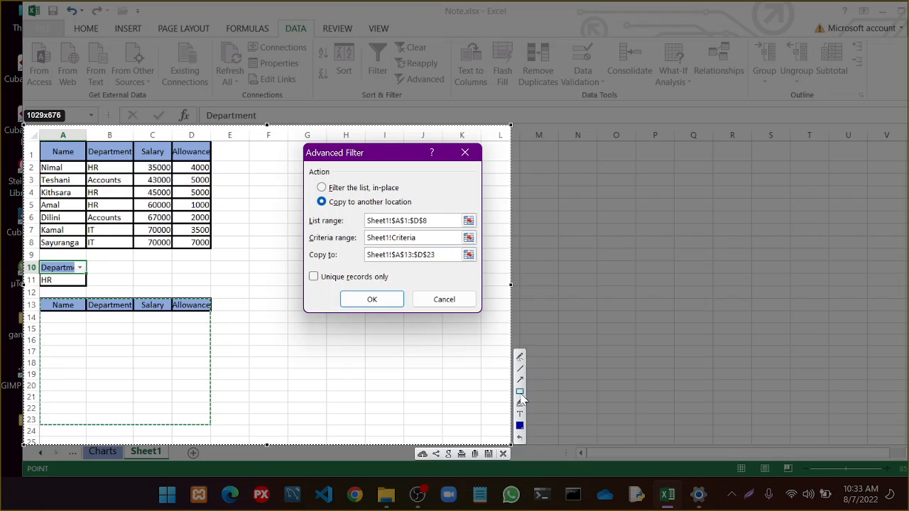
mouse_move(39, 263)
mouse_down()
mouse_move(101, 304)
mouse_move(92, 297)
mouse_up()
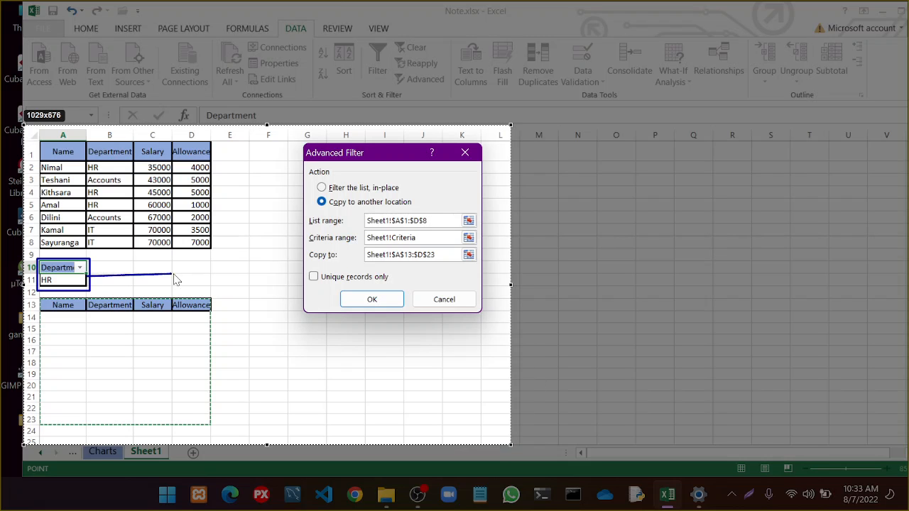
mouse_move(91, 277)
mouse_down()
mouse_move(265, 271)
mouse_move(269, 247)
mouse_move(306, 239)
mouse_up()
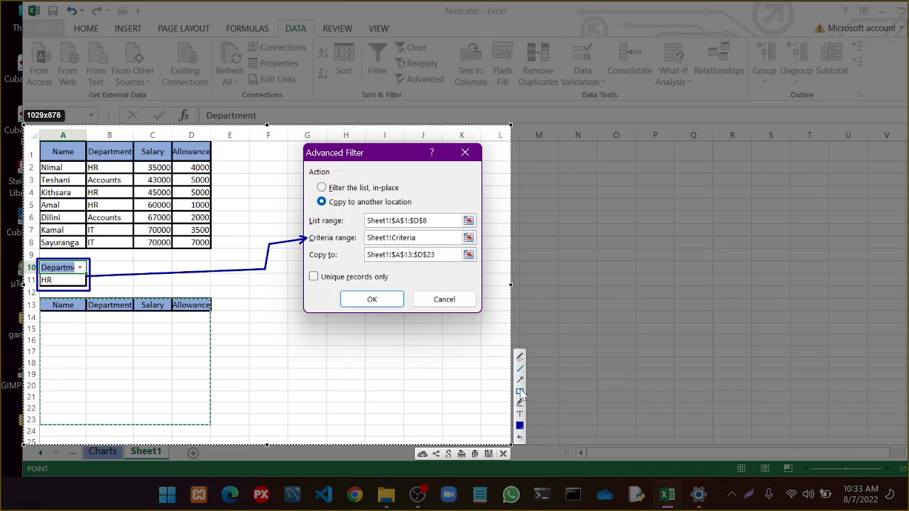
Draw a brown box around the employee table A1:D8 in the capture, with a brown arrow to List range
click(520, 426)
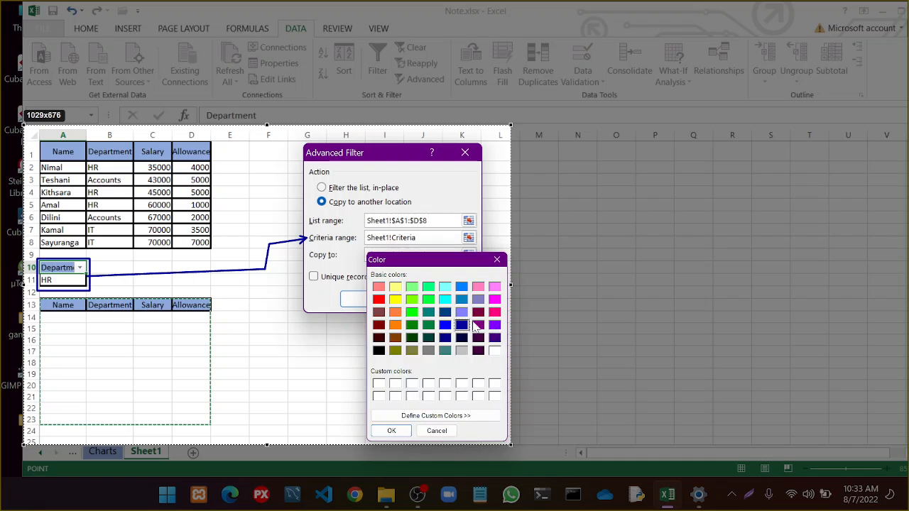
click(395, 338)
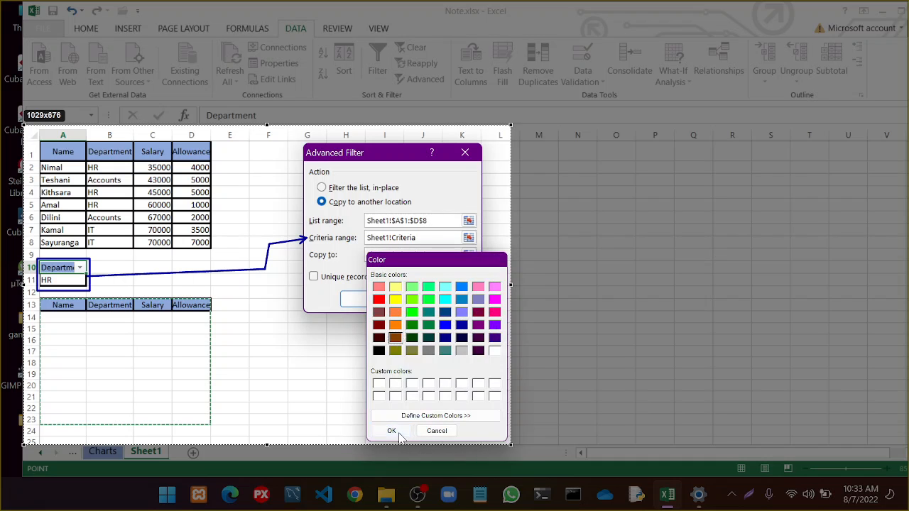
click(391, 430)
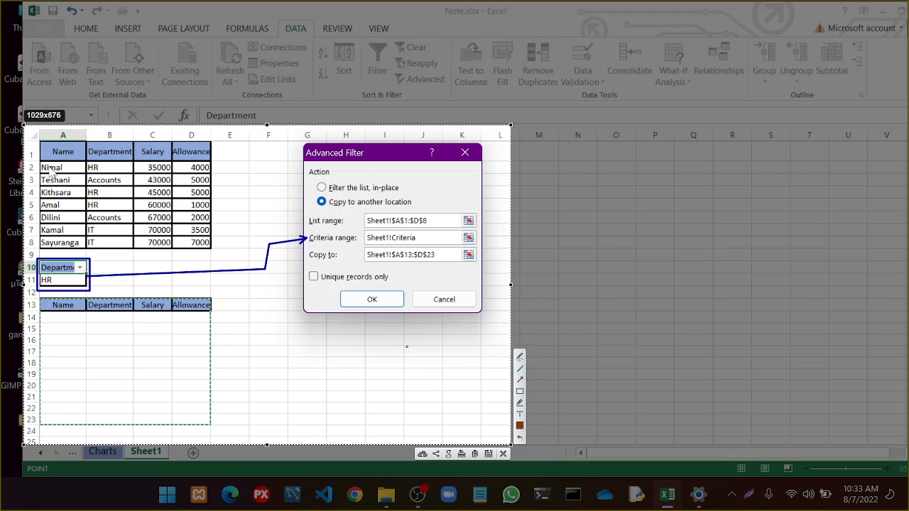
drag(41, 141, 137, 188)
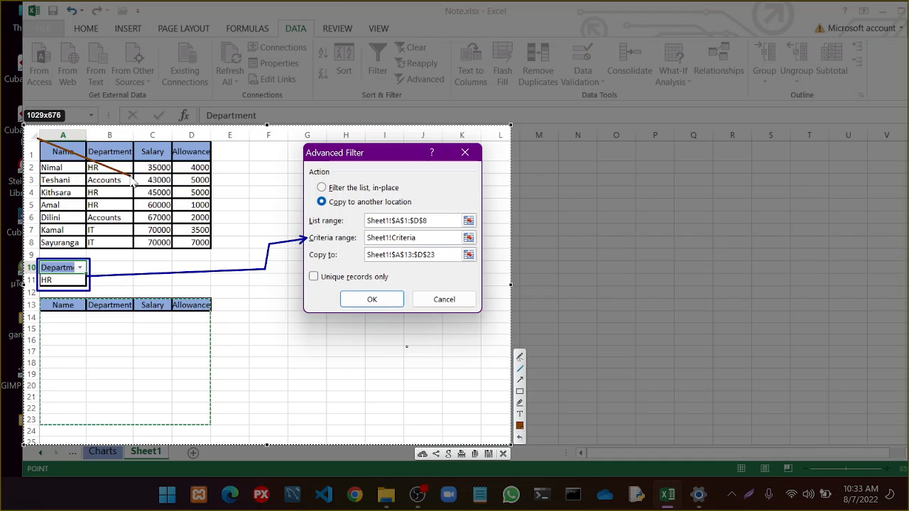
key(ctrl+z)
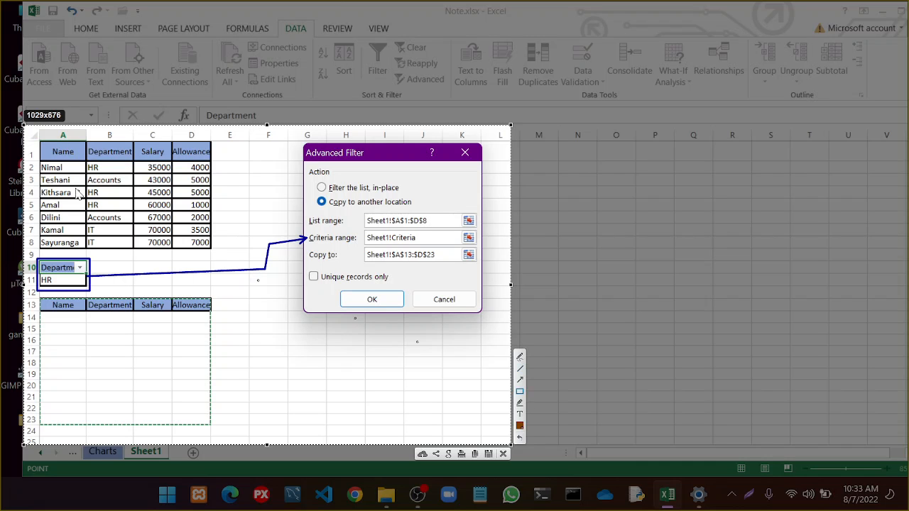
mouse_move(35, 140)
mouse_down()
mouse_move(117, 170)
mouse_move(213, 252)
mouse_up()
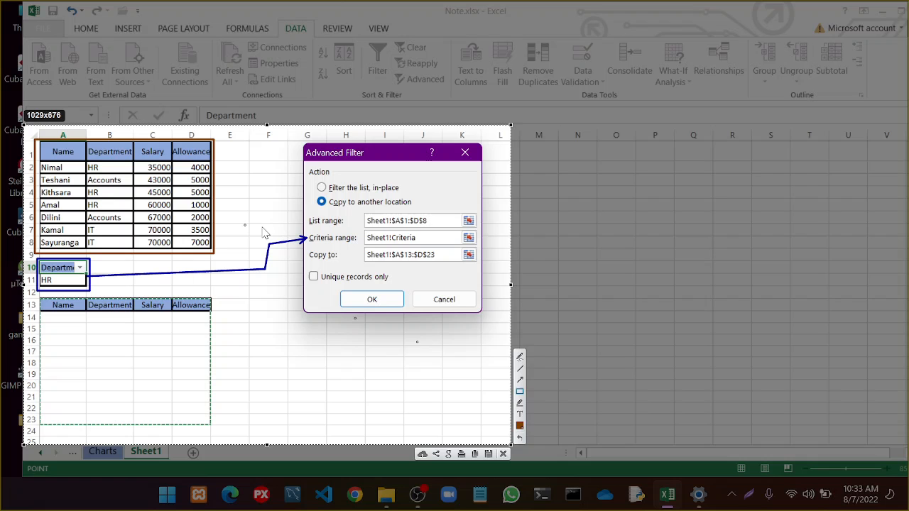
click(519, 368)
drag(215, 198, 304, 221)
drag(297, 223, 299, 225)
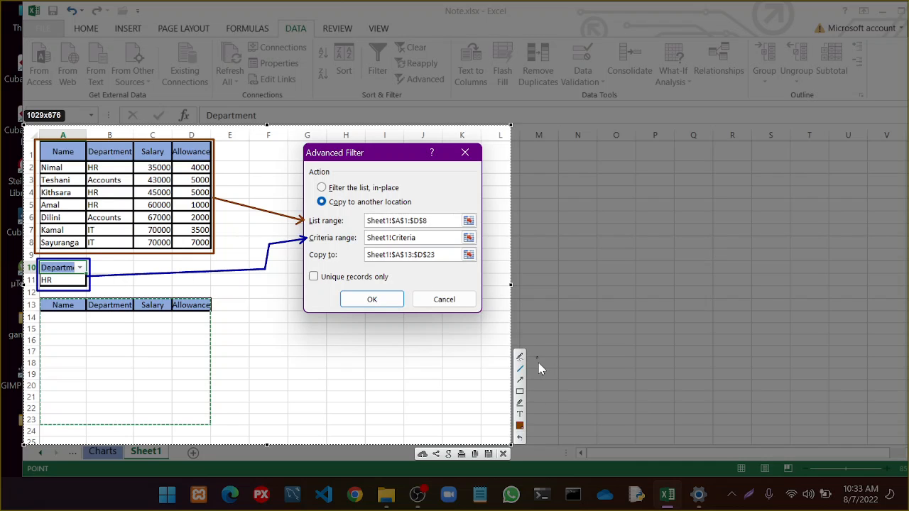
Draw a teal box around the copy destination A13:D23 in the capture, with a teal arrow to Copy to
click(520, 425)
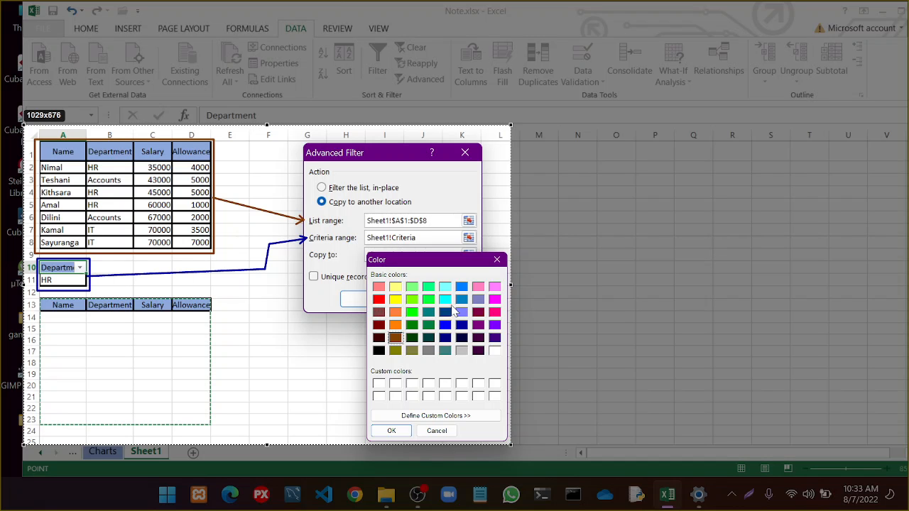
click(445, 350)
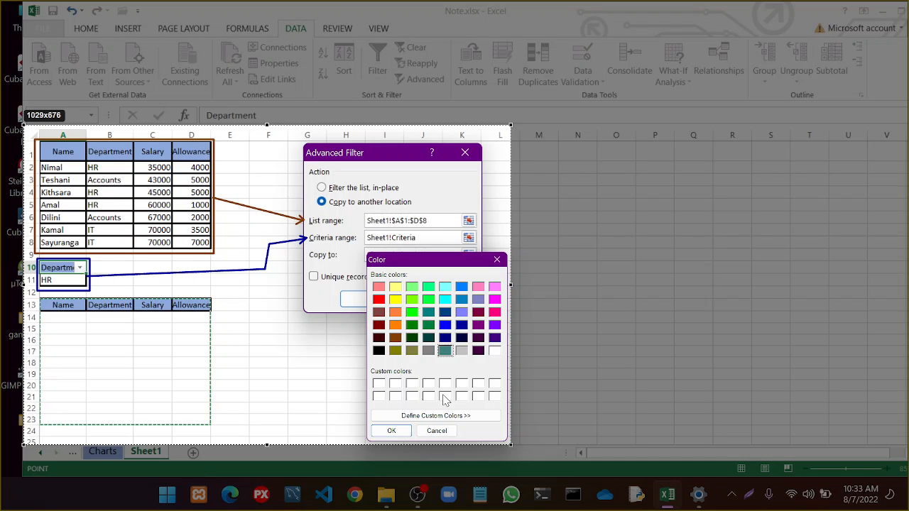
click(391, 431)
click(520, 391)
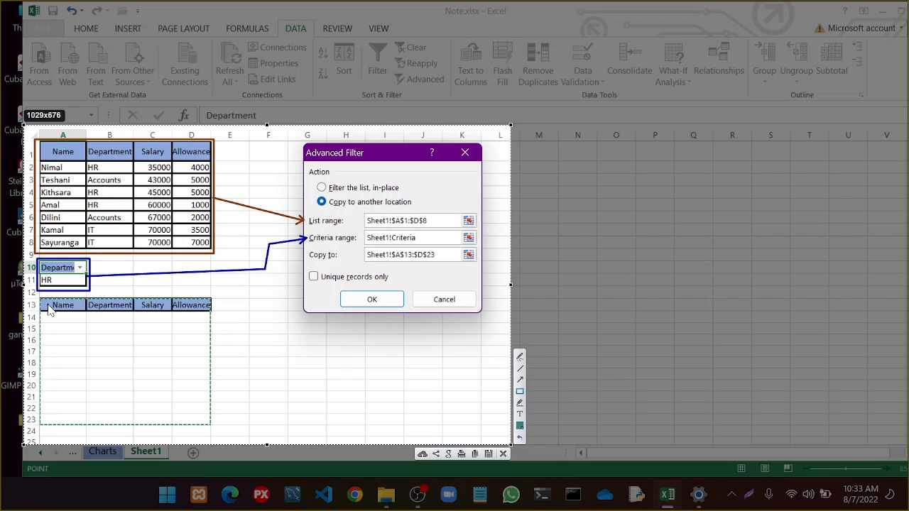
mouse_move(37, 297)
mouse_down()
mouse_move(173, 371)
mouse_move(238, 446)
mouse_move(216, 434)
mouse_up()
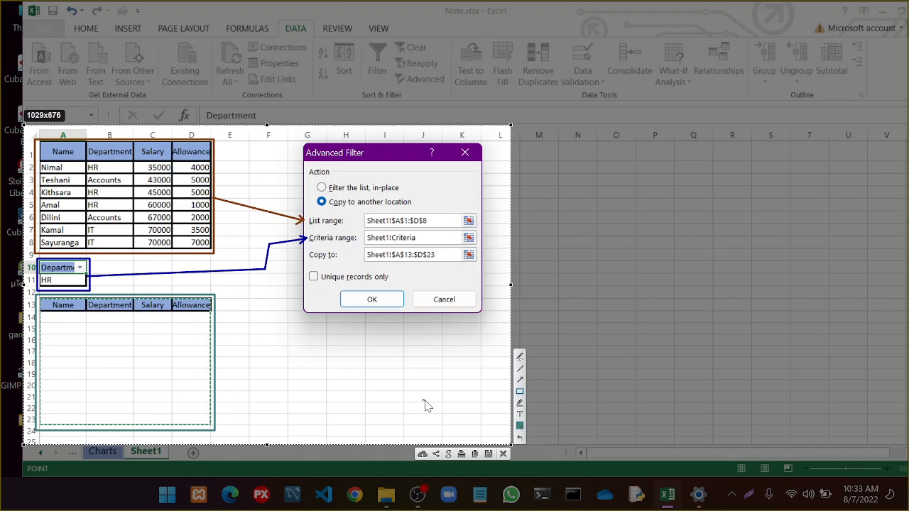
mouse_move(215, 365)
mouse_down()
mouse_move(278, 355)
mouse_move(278, 278)
mouse_move(308, 258)
mouse_up()
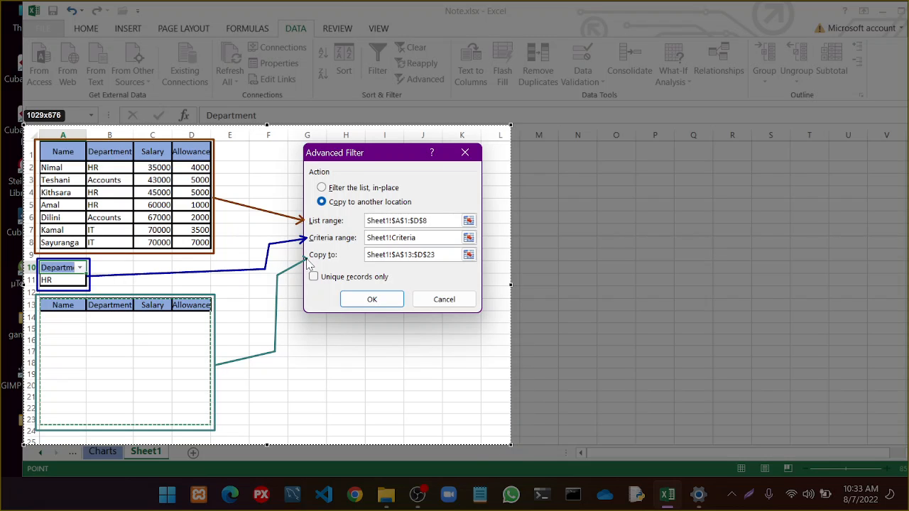
drag(311, 264, 310, 264)
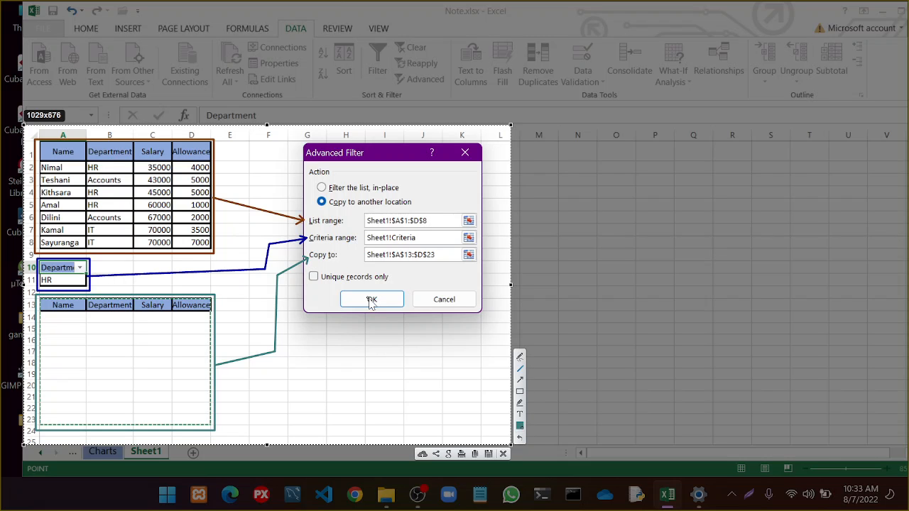
Save the annotated capture as Screenshot_14.jpg and run the Advanced Filter with the ranges set
click(487, 454)
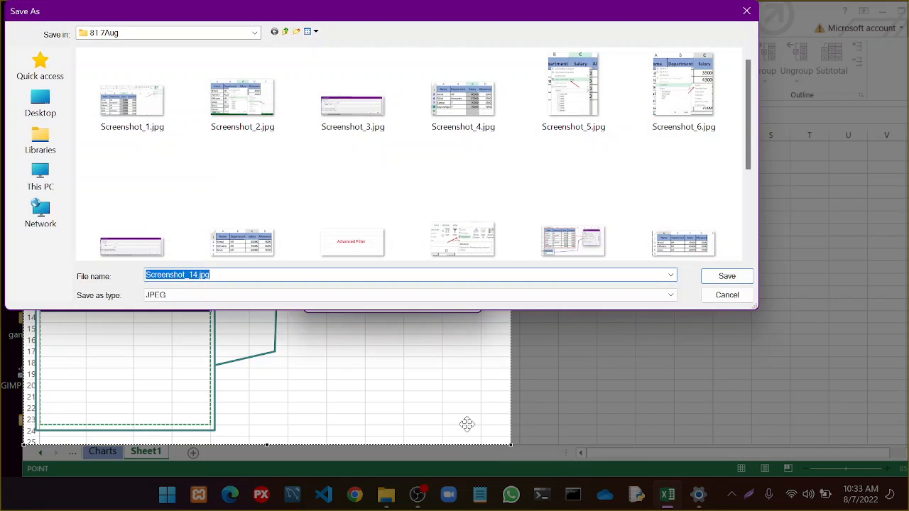
click(721, 276)
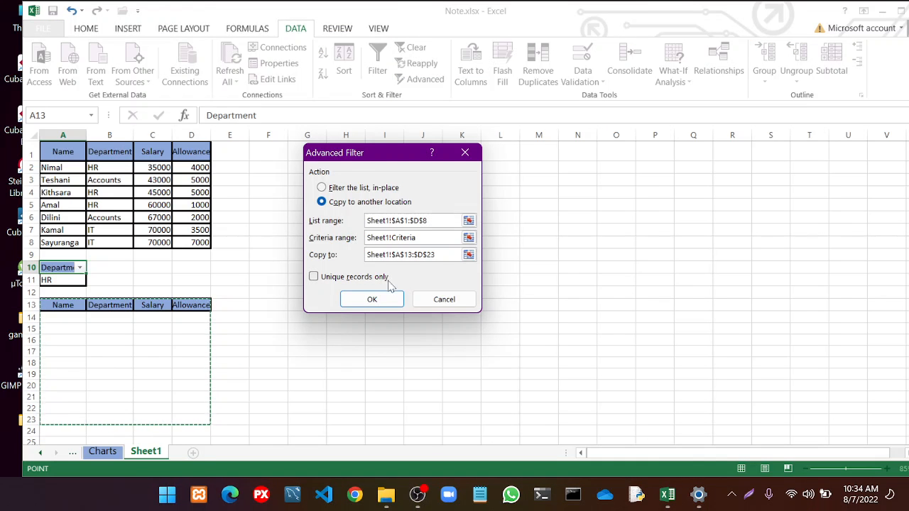
click(372, 299)
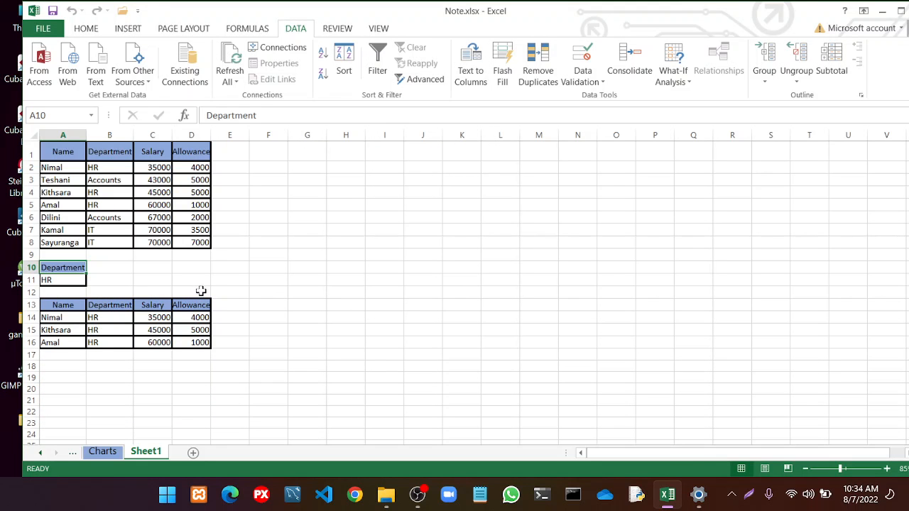
Capture the sheet's tables, label the copied HR table "New one" in teal, and save it as Screenshot_15.jpg
key(Print)
drag(27, 128, 278, 370)
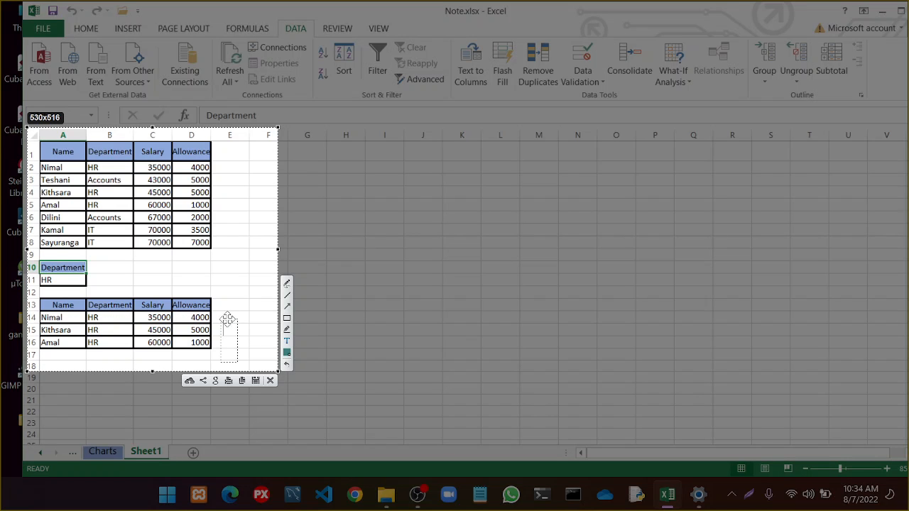
text(New one)
drag(247, 319, 243, 318)
click(256, 382)
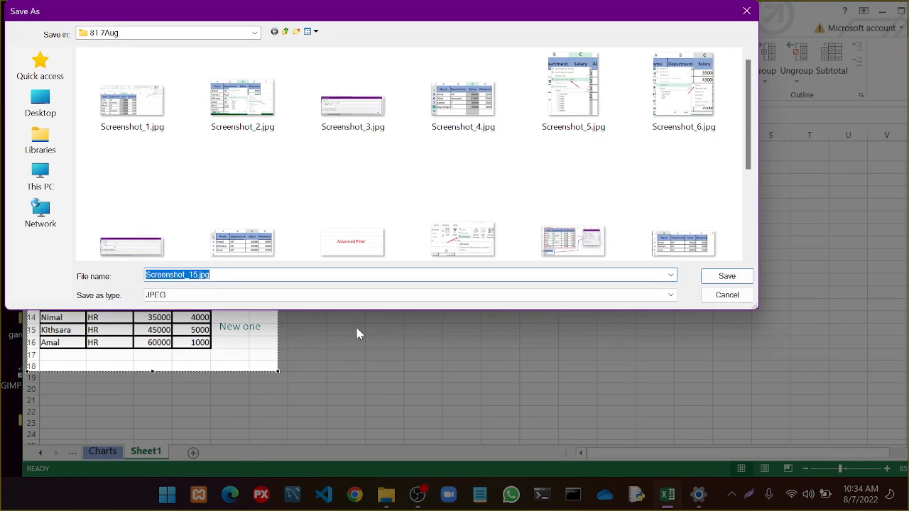
click(741, 277)
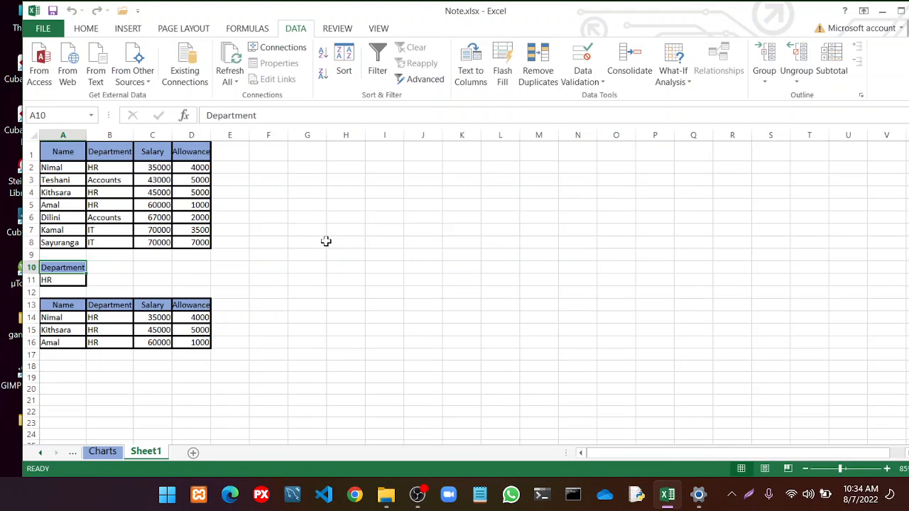
Copy the employee table's header and first data row A1:D2 and paste them at A19 below the HR results
scroll(328, 238, up, 5)
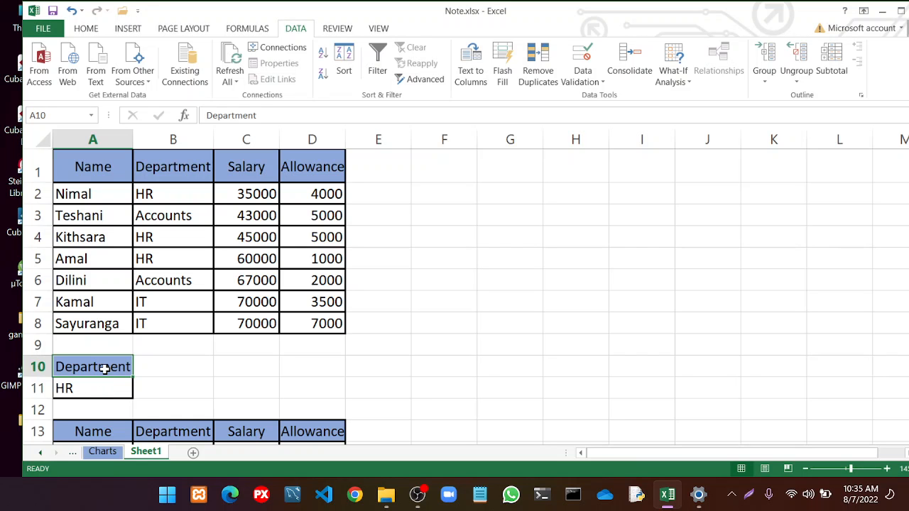
scroll(104, 368, down, 4)
scroll(104, 366, up, 4)
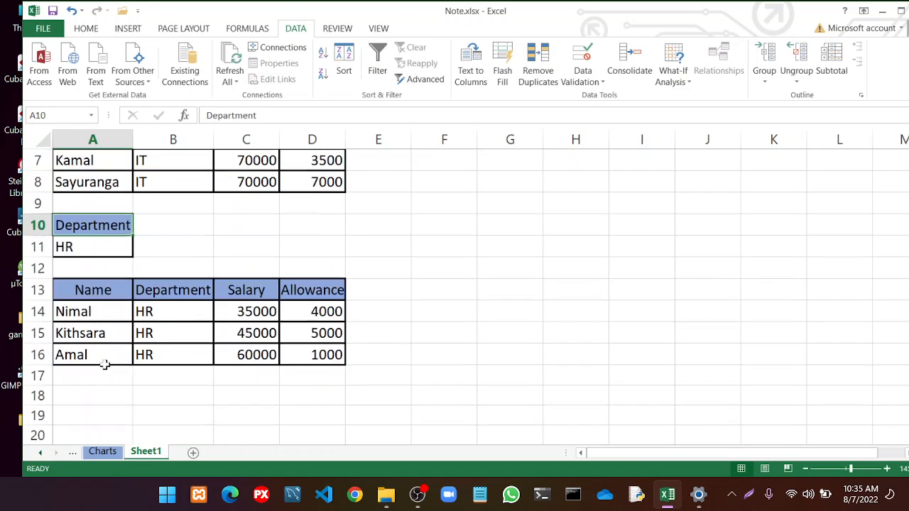
drag(73, 168, 304, 189)
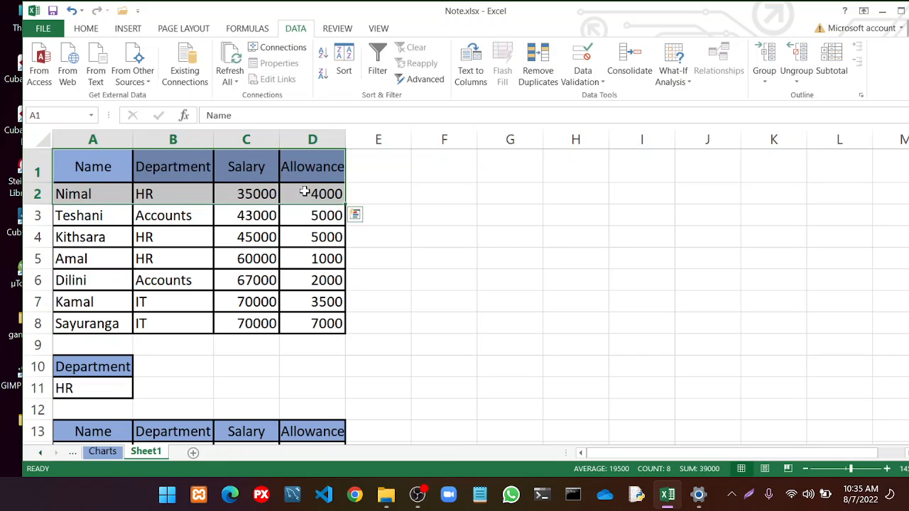
right_click(306, 191)
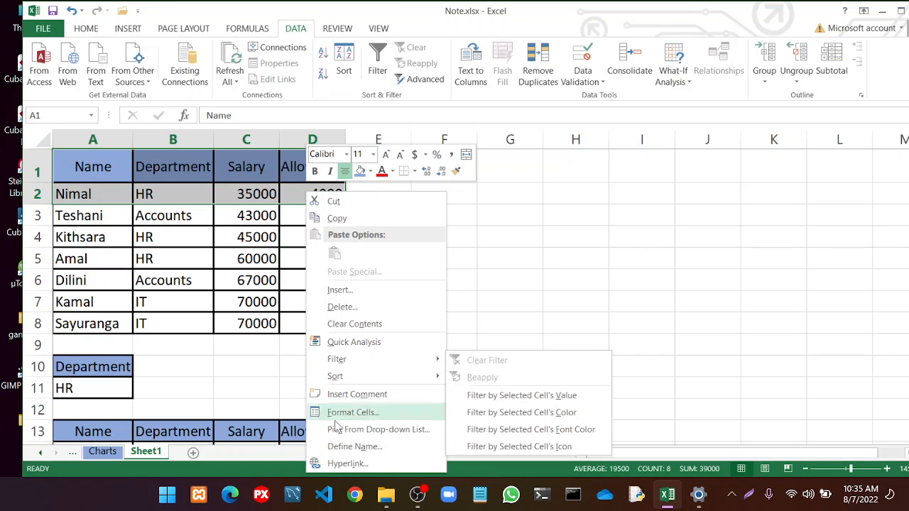
click(339, 218)
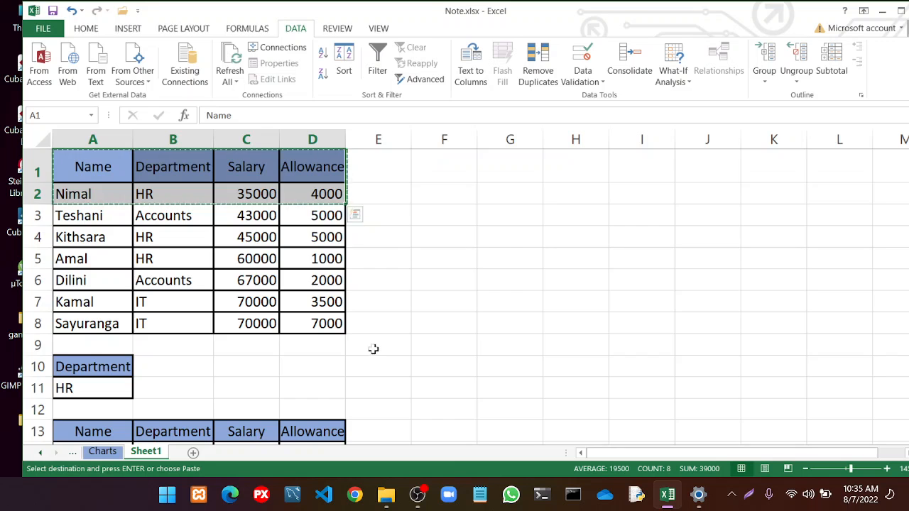
scroll(373, 350, down, 4)
click(69, 288)
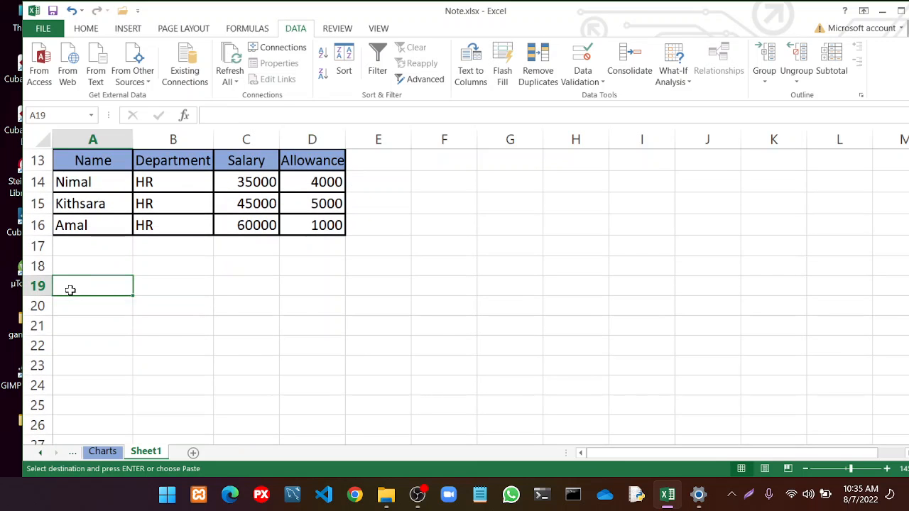
right_click(71, 291)
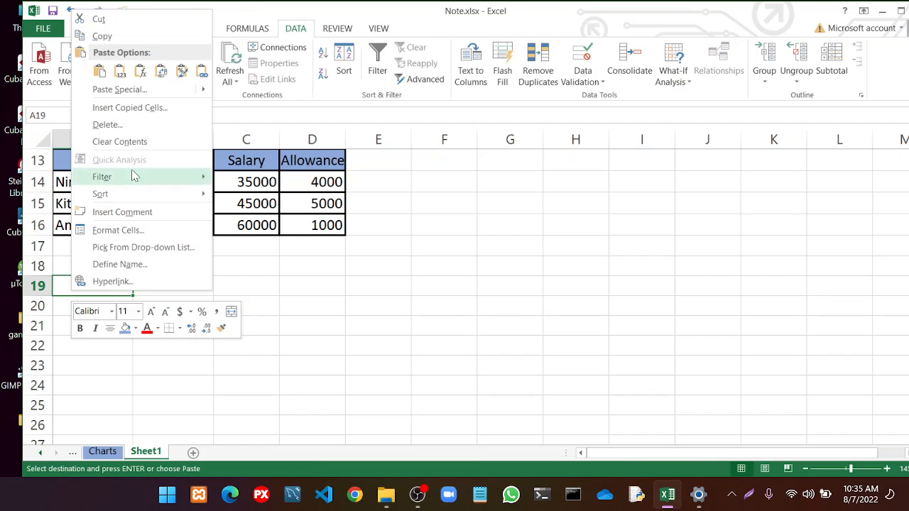
click(98, 70)
click(438, 317)
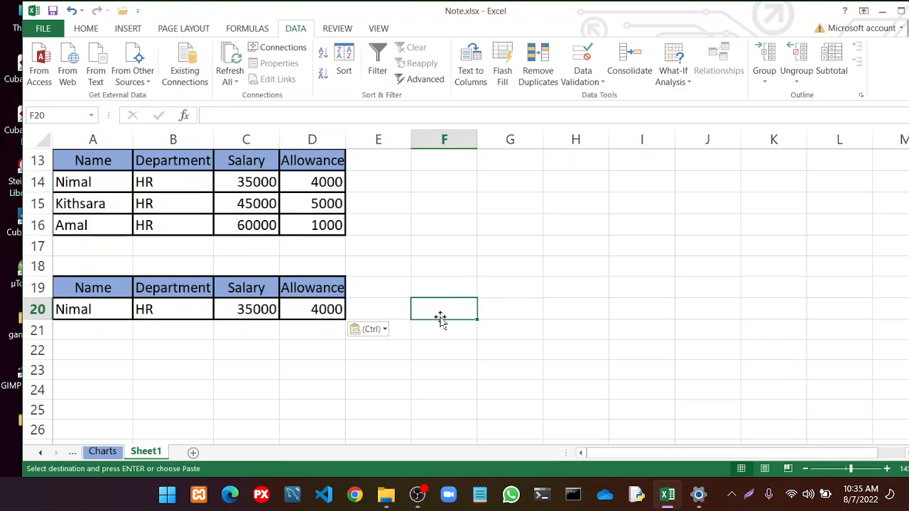
Apply a thick box border around A10:E17, enclosing the Department criteria and the HR results
scroll(426, 277, up, 2)
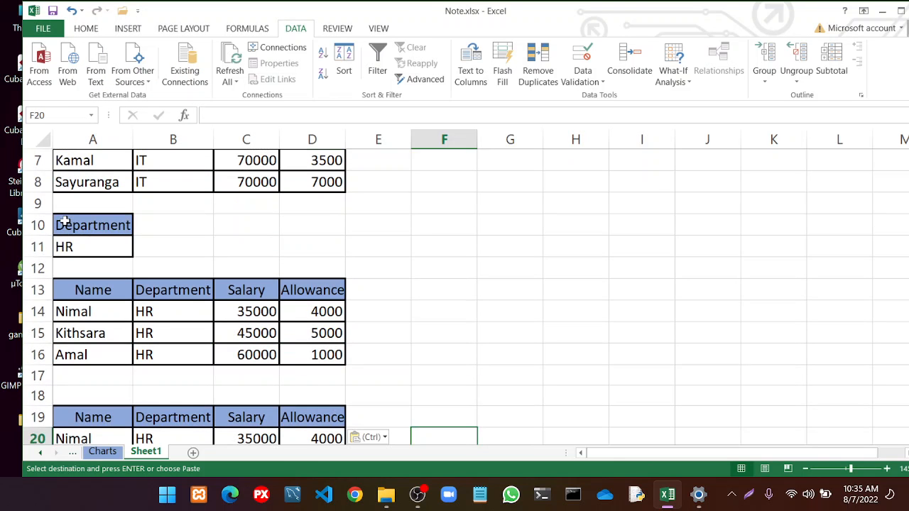
drag(61, 226, 383, 364)
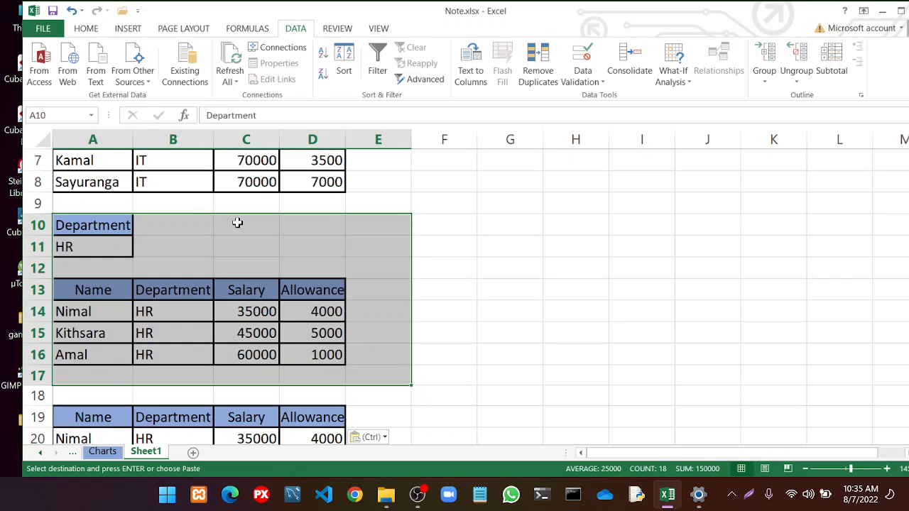
click(86, 28)
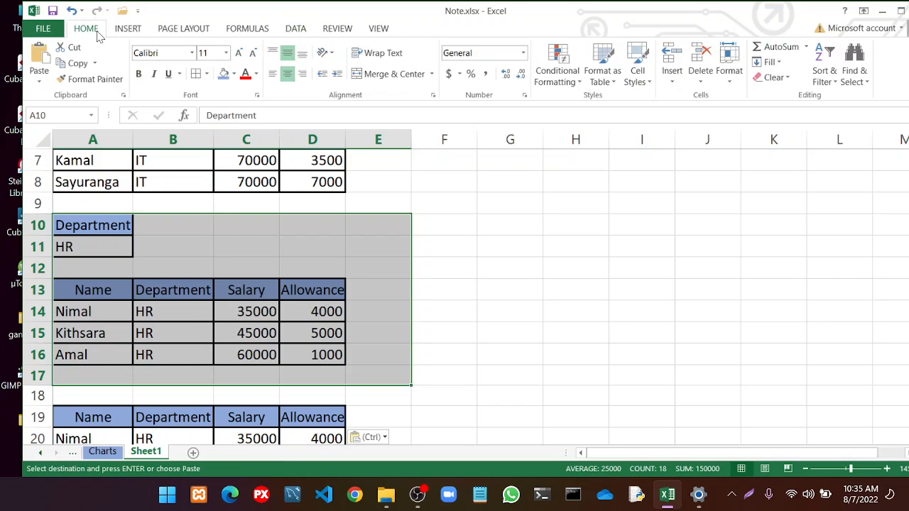
click(206, 74)
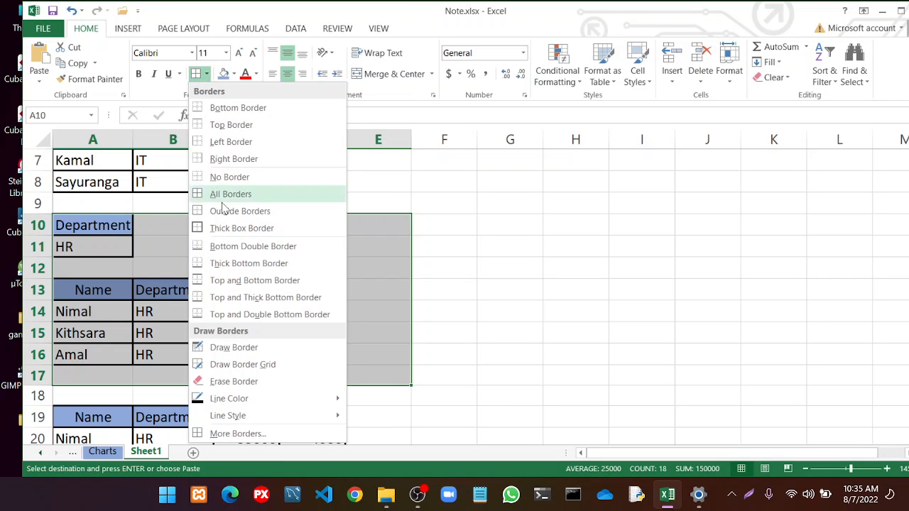
click(226, 228)
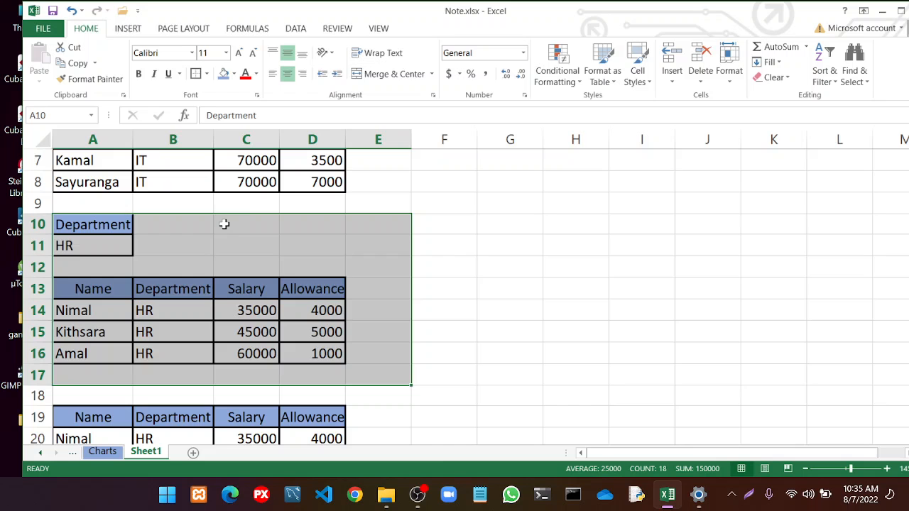
click(511, 272)
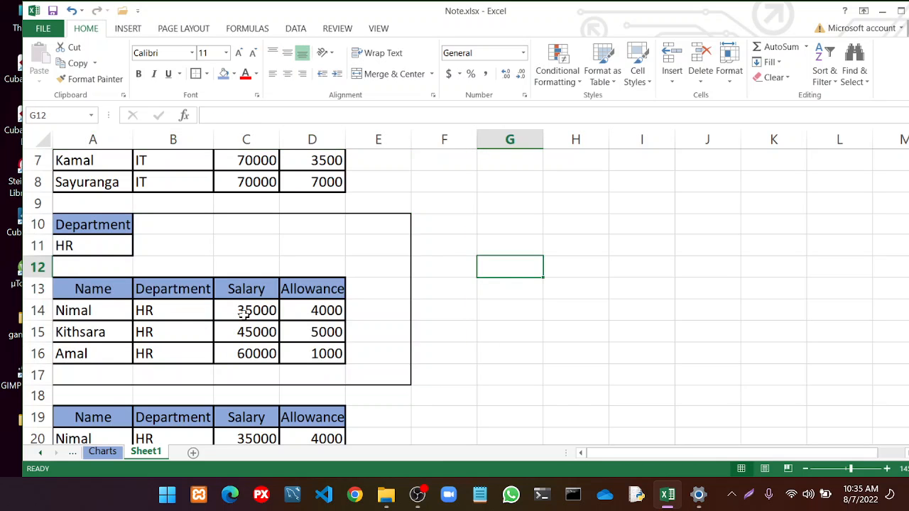
Insert a blank row at row 18, between the bordered HR section and the pasted header table
scroll(243, 313, down, 2)
scroll(243, 310, up, 3)
scroll(244, 311, down, 3)
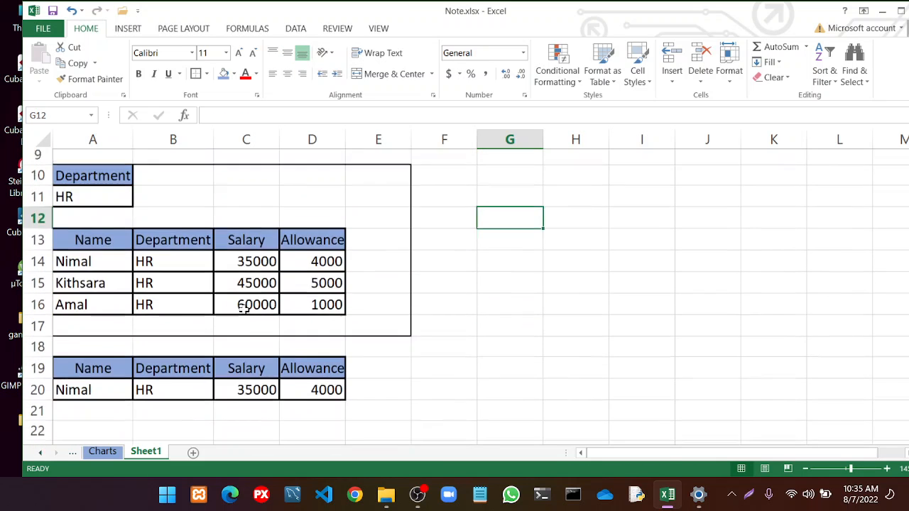
click(37, 267)
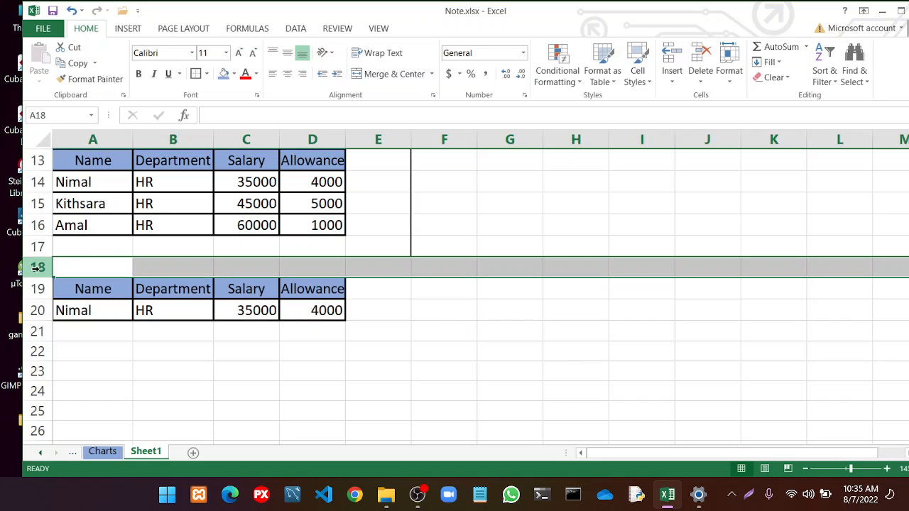
right_click(37, 268)
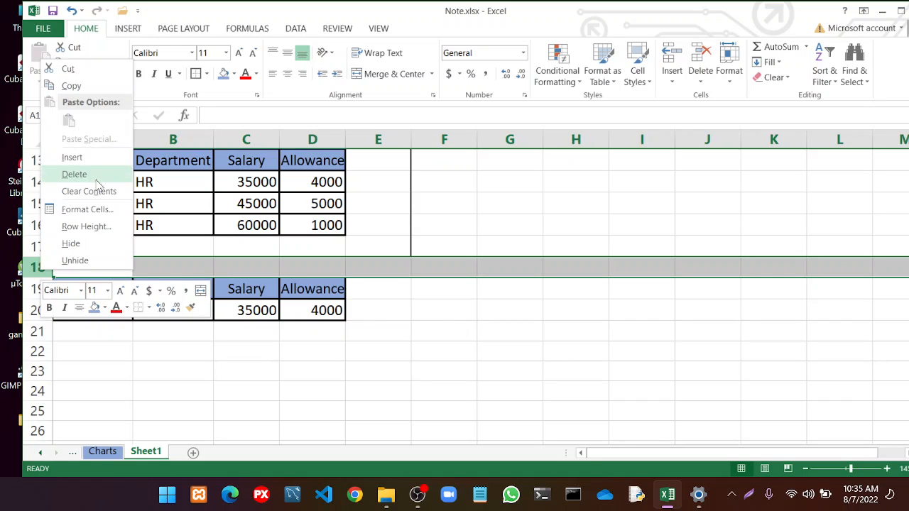
click(88, 157)
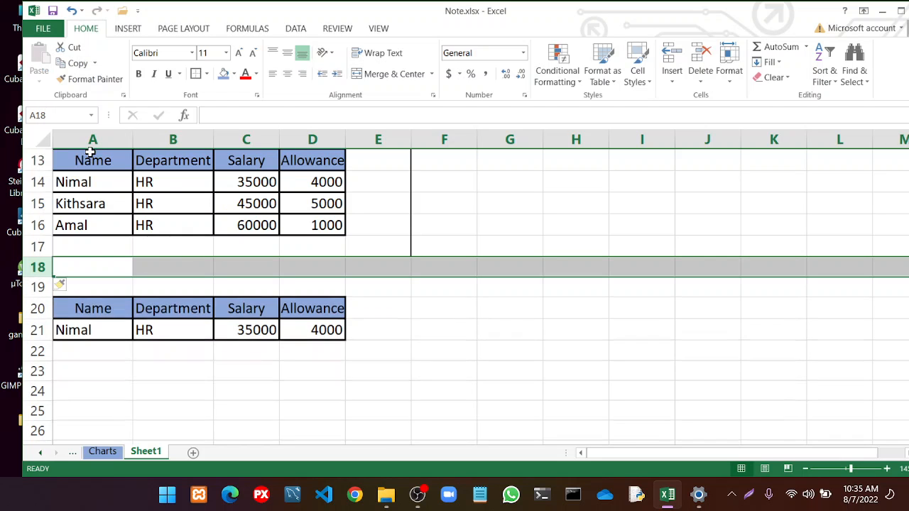
click(246, 327)
click(369, 309)
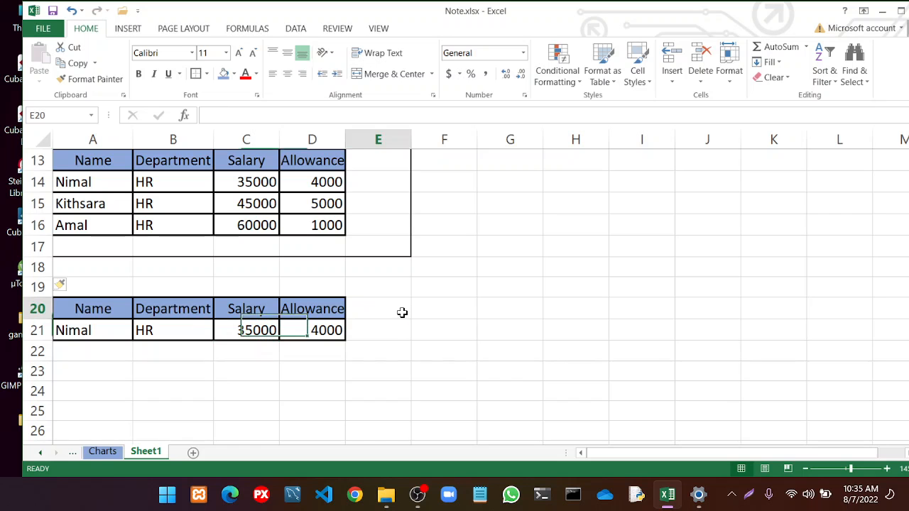
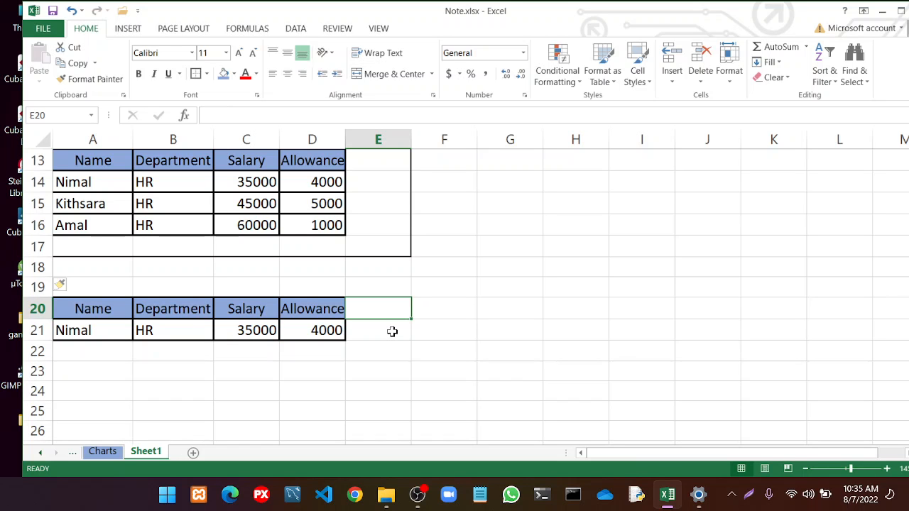
Replace the salary in cell C21 of the pasted criteria table with the criterion >50000
click(253, 329)
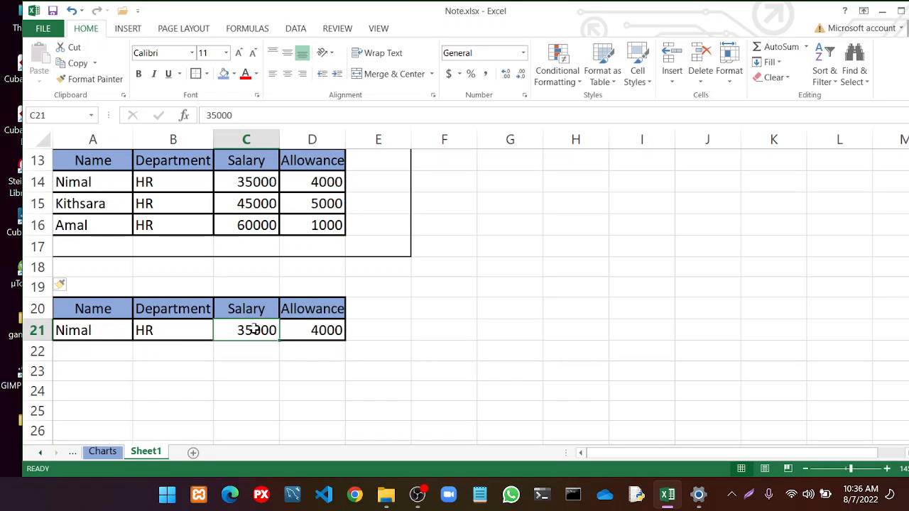
key(BackSpace)
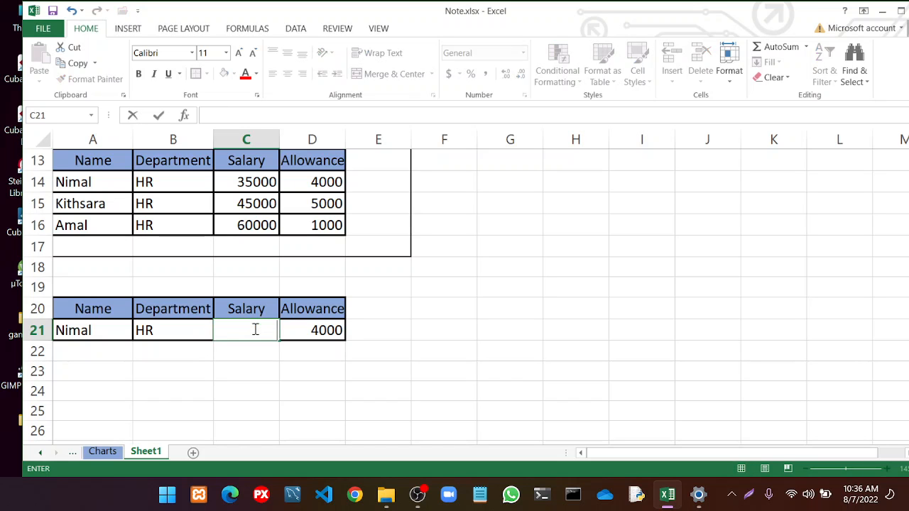
text(>52)
key(BackSpace)
text(0000)
scroll(241, 271, up, 4)
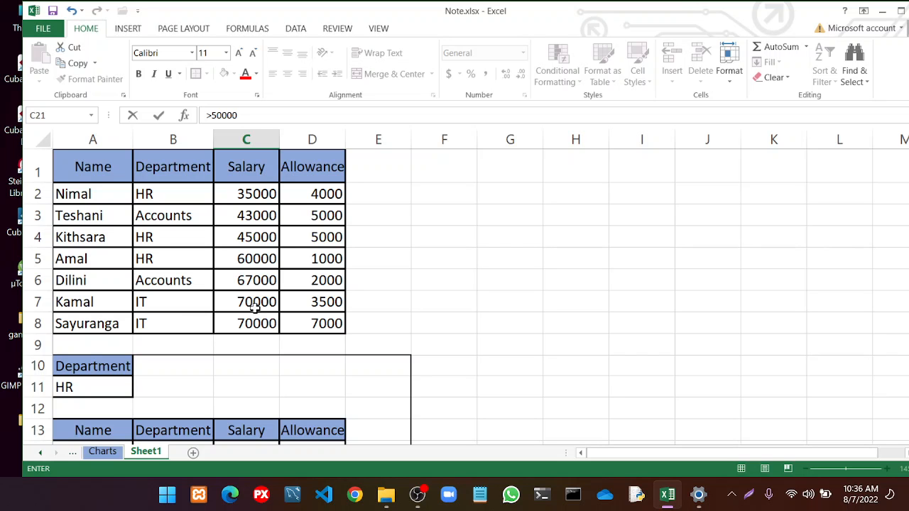
scroll(337, 317, down, 4)
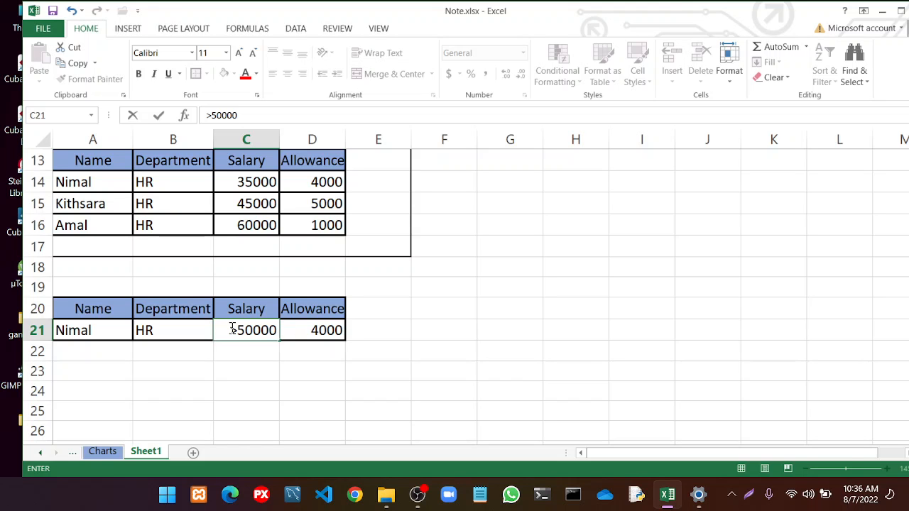
click(252, 367)
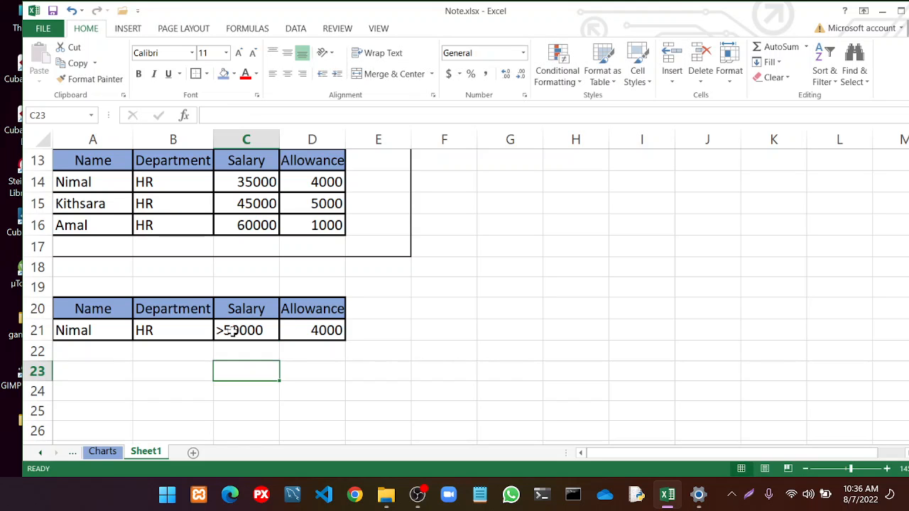
drag(233, 318, 239, 329)
click(362, 409)
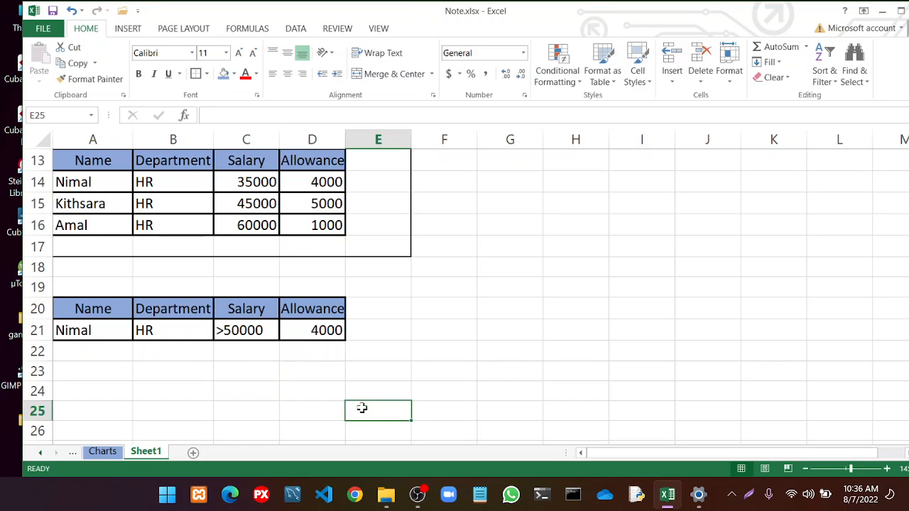
drag(307, 318, 307, 330)
click(459, 336)
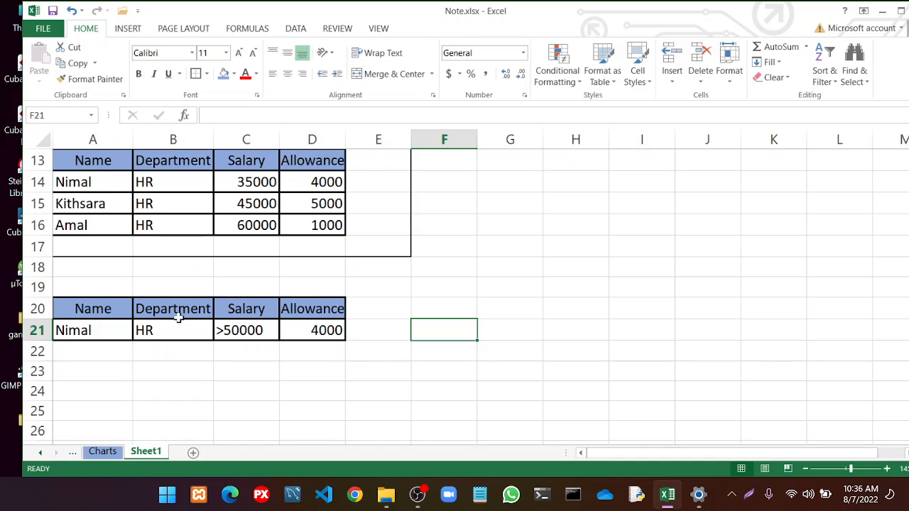
Clear the contents of the pasted table A20:D21 and remove the fill colour from row 20
drag(83, 300, 340, 331)
key(Delete)
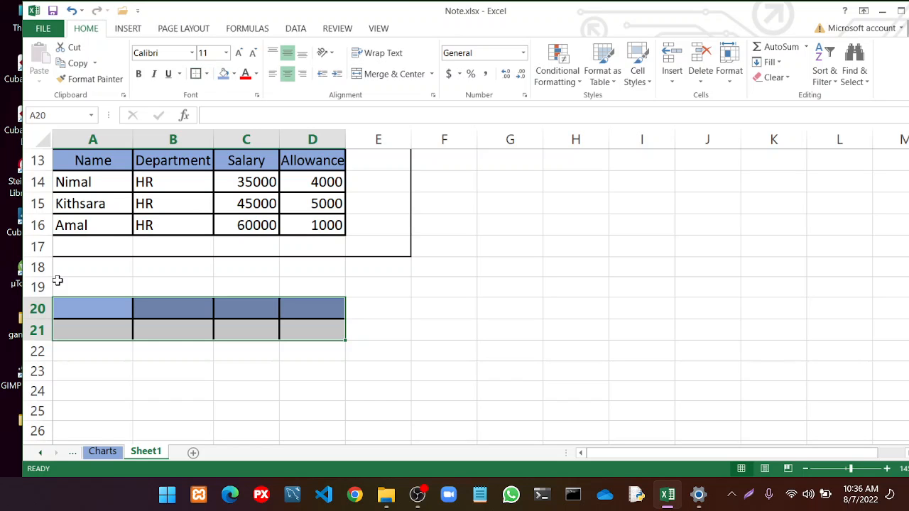
right_click(37, 309)
key(Escape)
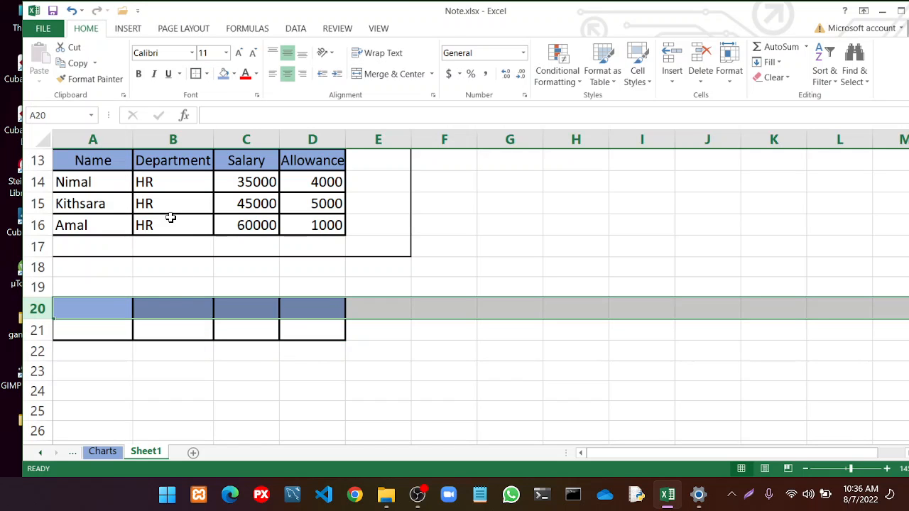
click(234, 74)
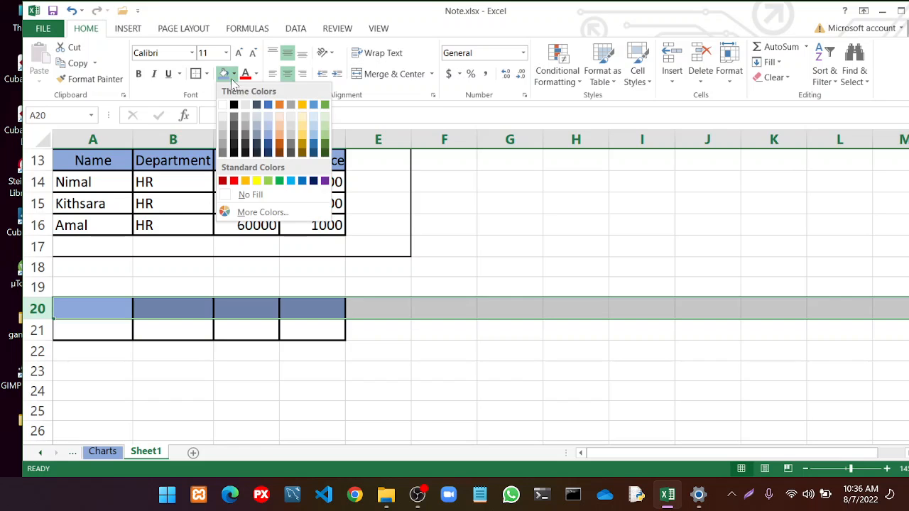
click(238, 194)
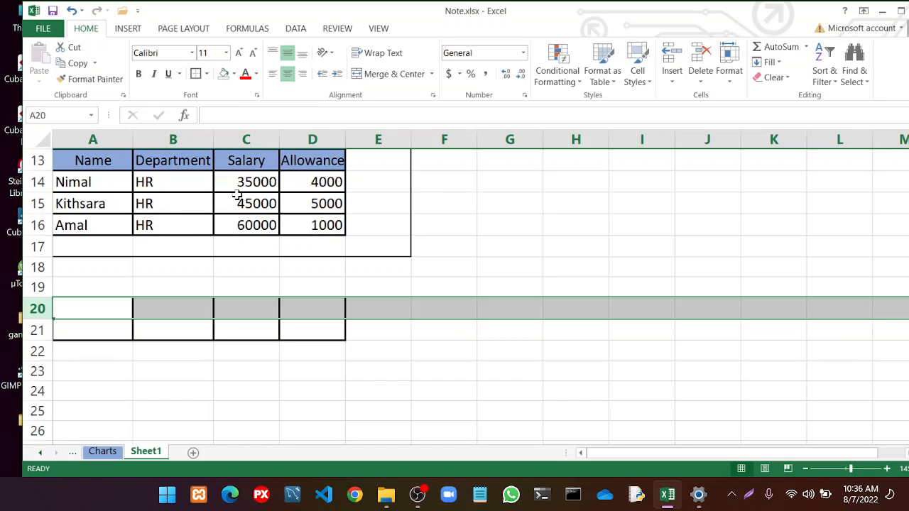
Remove all borders from the emptied cells A20:D21
click(133, 307)
drag(71, 308, 340, 335)
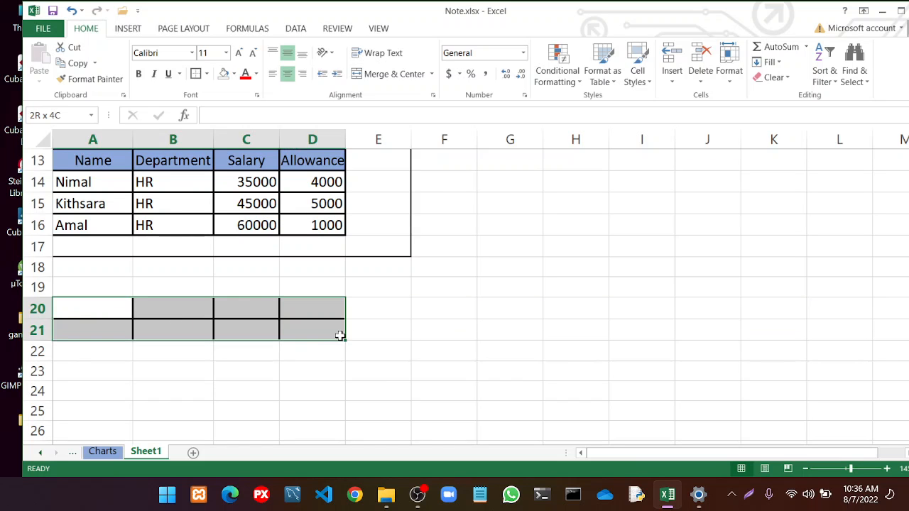
click(206, 74)
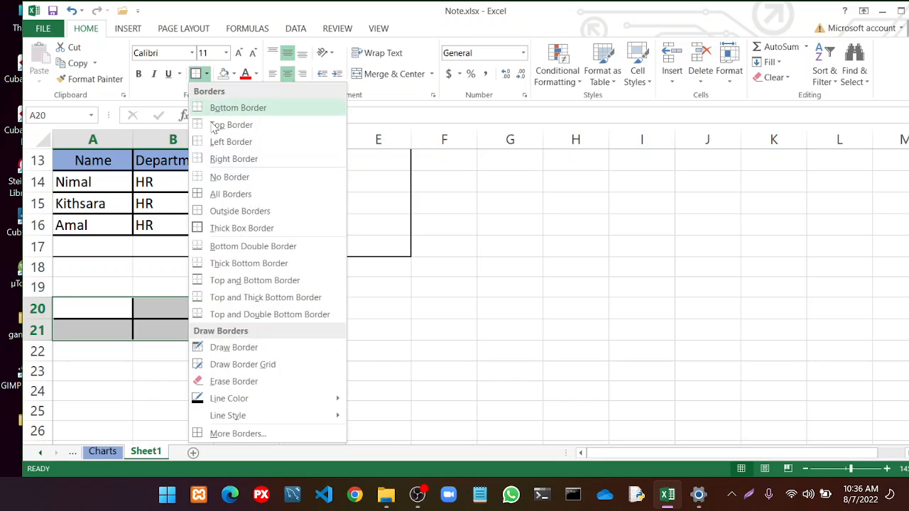
click(218, 177)
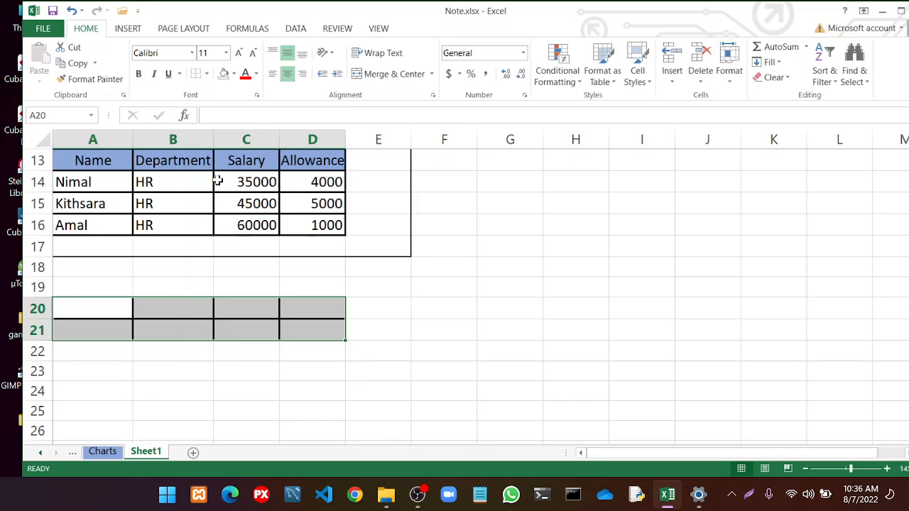
click(293, 329)
Copy the Salary header and first salary value C1:C2 and paste them at A19 below the HR results
scroll(76, 309, up, 4)
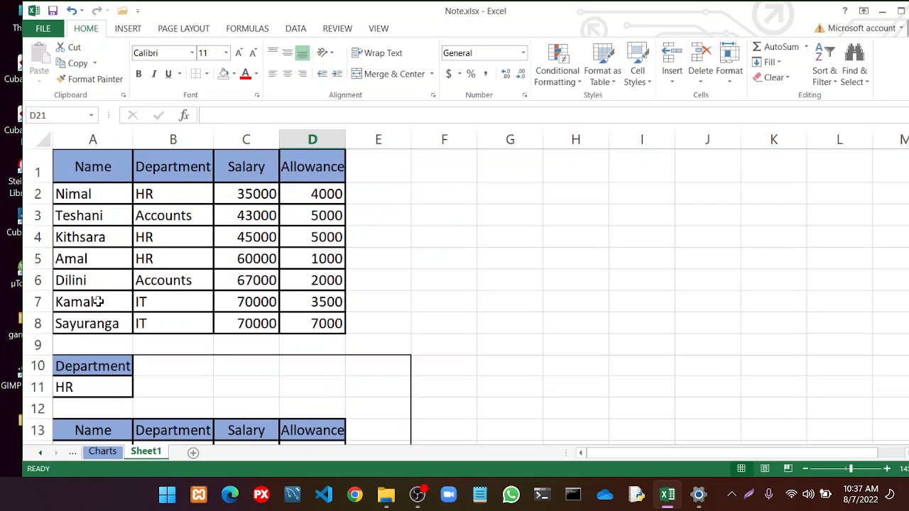
drag(245, 166, 260, 193)
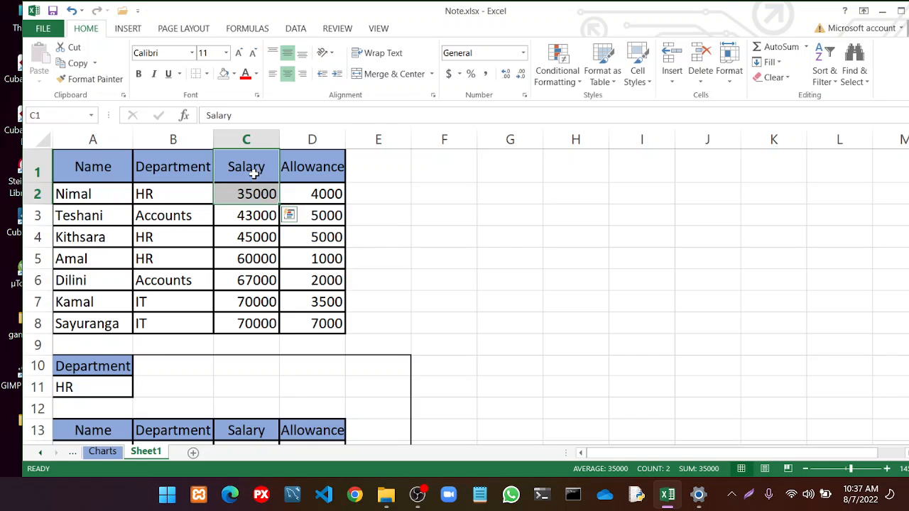
right_click(255, 175)
click(286, 202)
scroll(140, 286, down, 4)
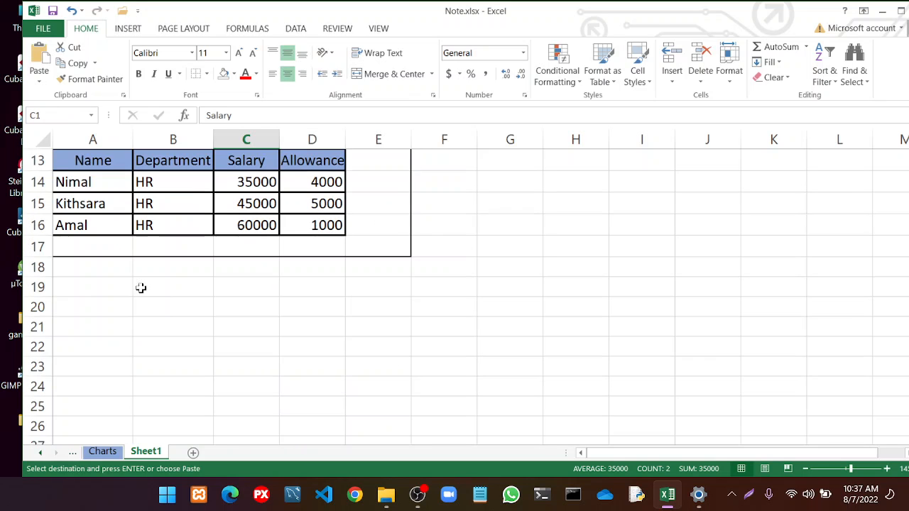
click(85, 287)
right_click(87, 289)
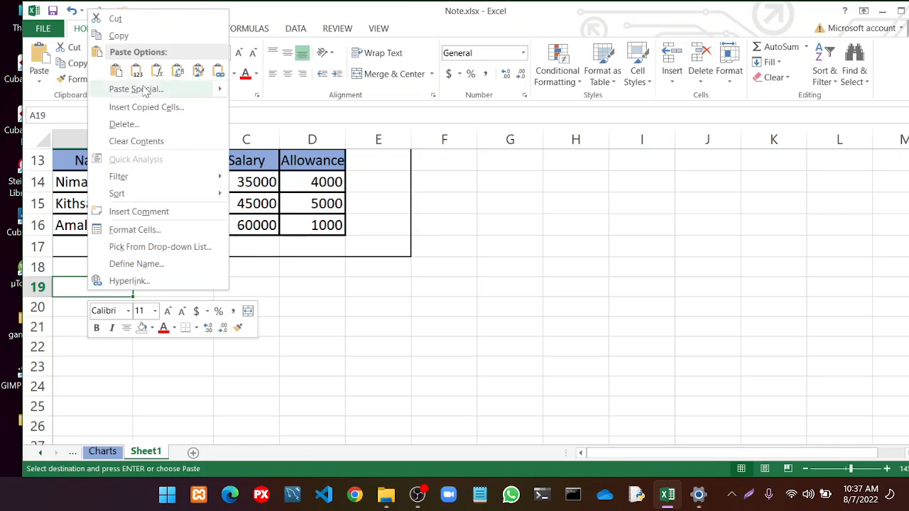
click(117, 69)
click(154, 290)
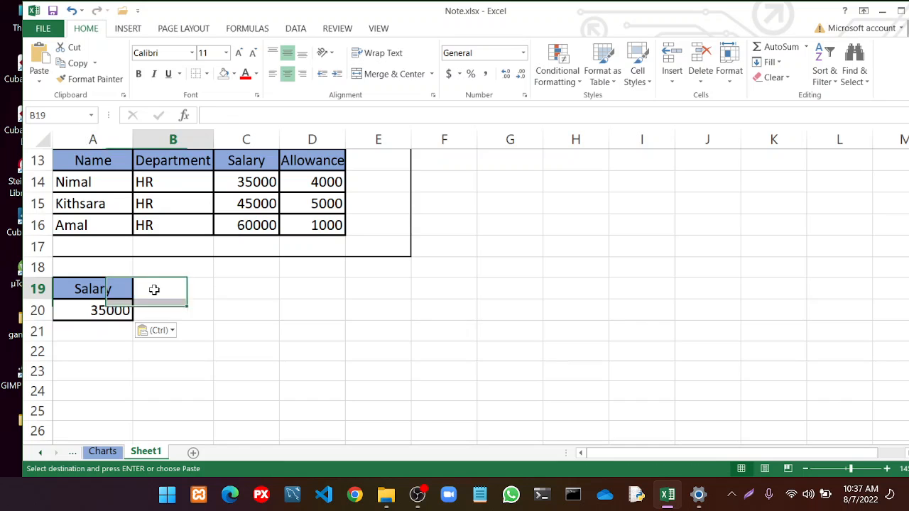
Set the value under the pasted Salary header in A20 to the criterion >50000
click(103, 306)
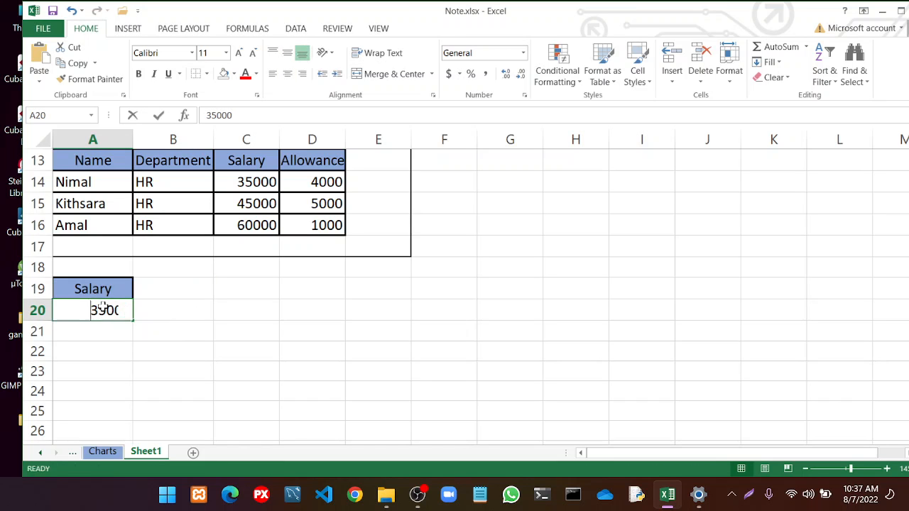
double_click(103, 307)
key(BackSpace)
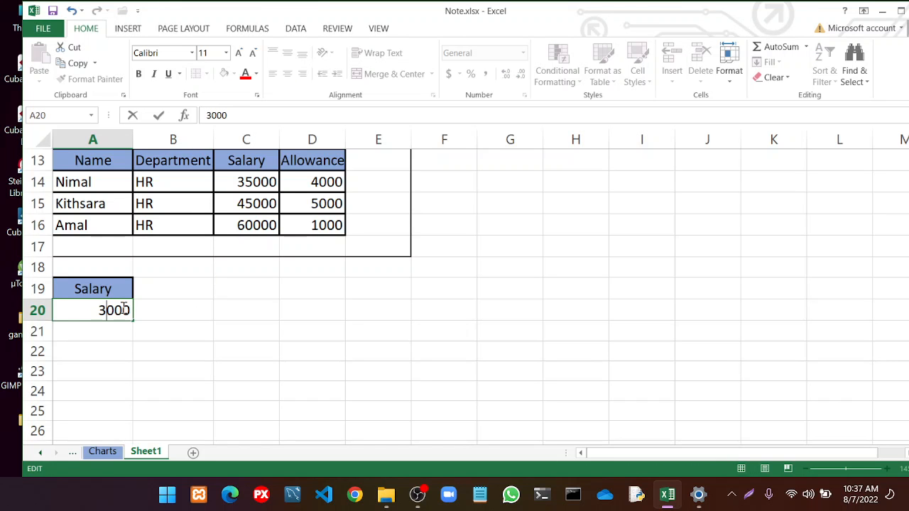
text(50)
click(188, 345)
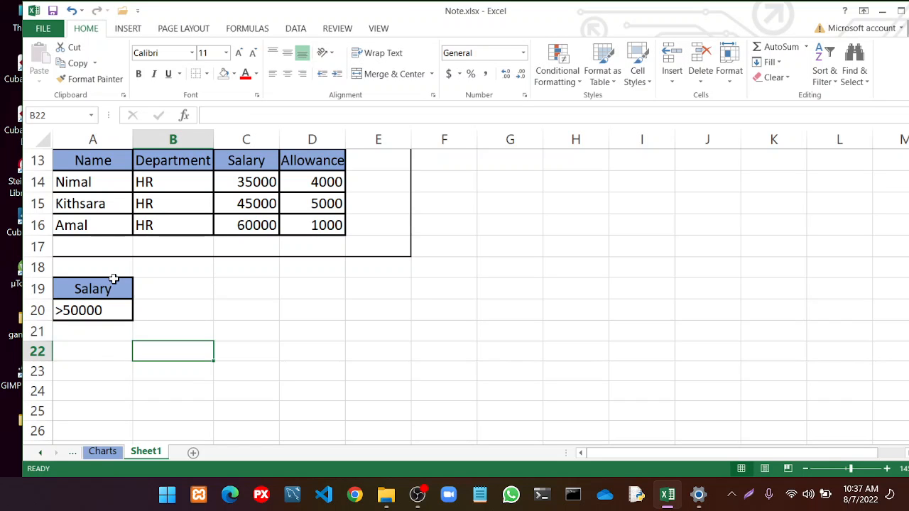
Insert a blank row at row 18, between the bordered HR section and the Salary criteria
scroll(103, 287, up, 4)
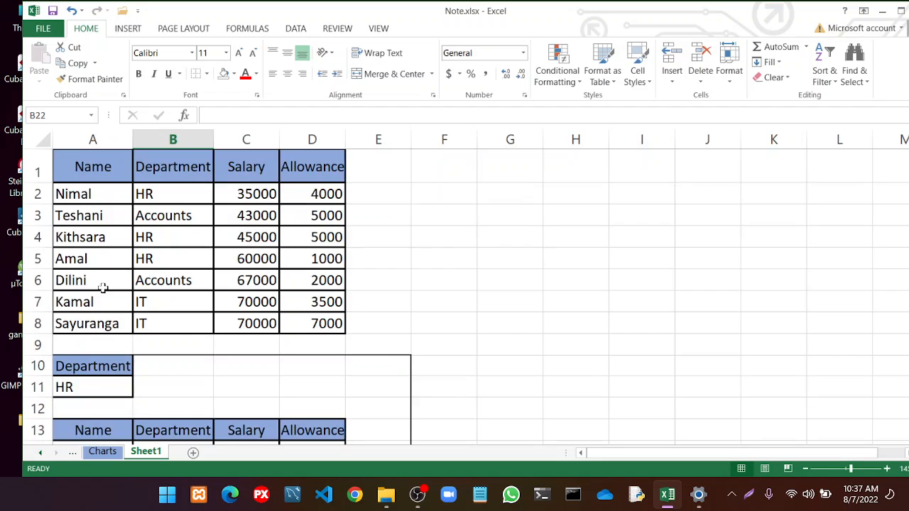
scroll(103, 288, down, 3)
scroll(105, 283, down, 2)
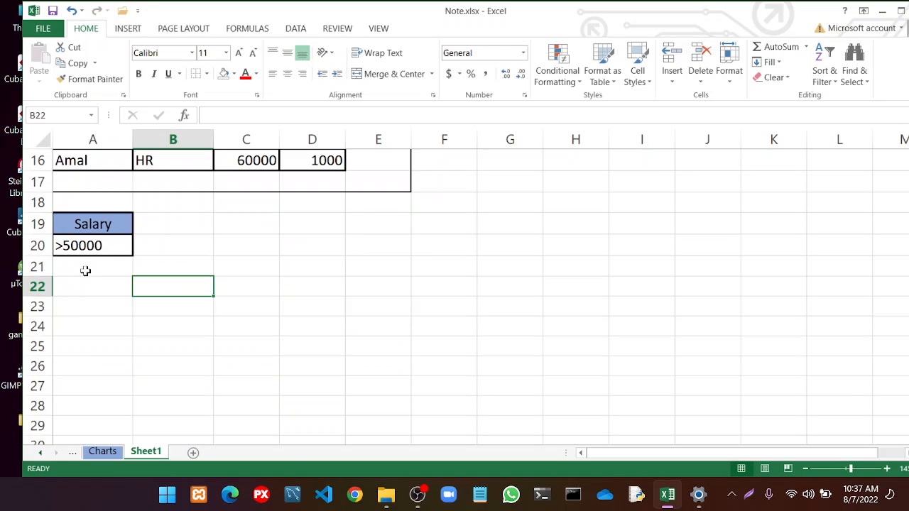
right_click(37, 202)
click(71, 306)
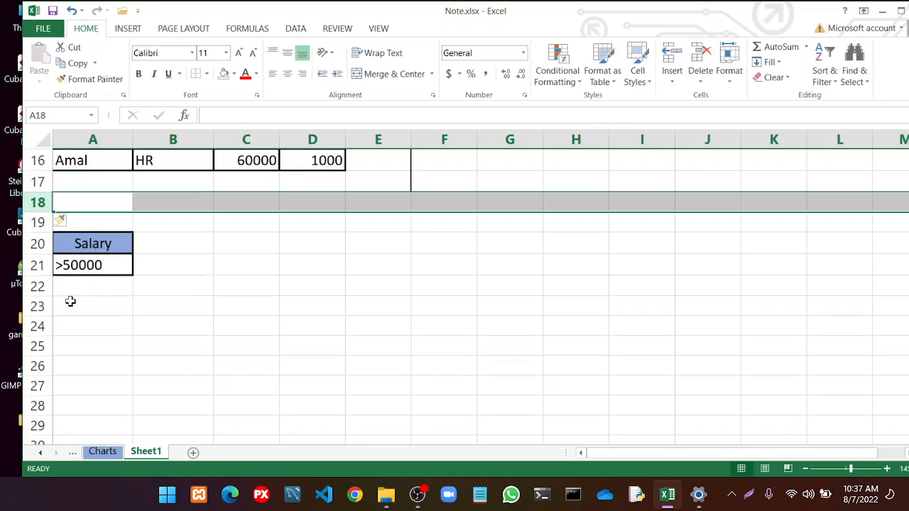
click(162, 275)
scroll(206, 249, up, 3)
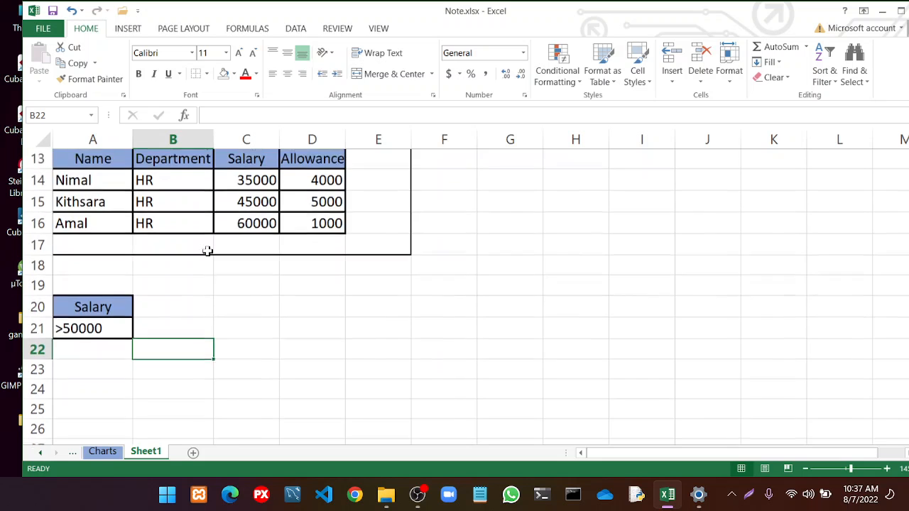
scroll(206, 249, down, 1)
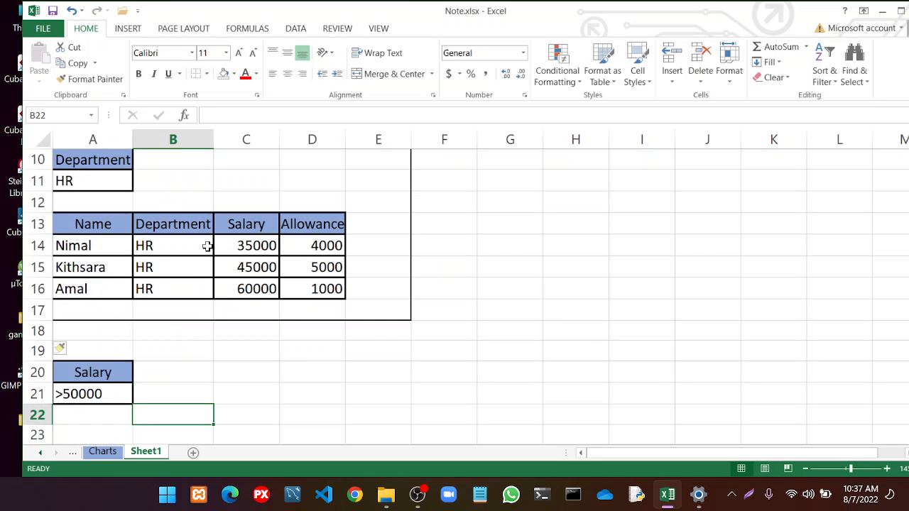
ctrl+scroll(206, 245, down, 2)
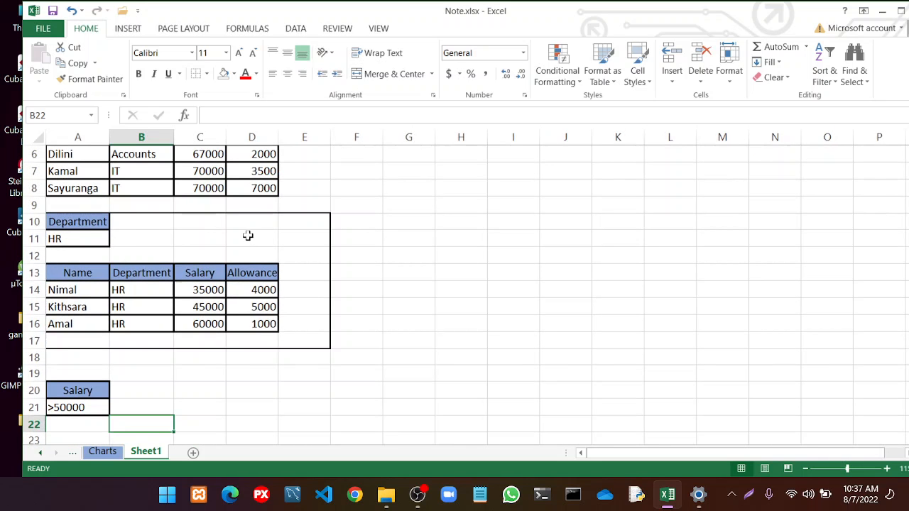
scroll(397, 265, up, 2)
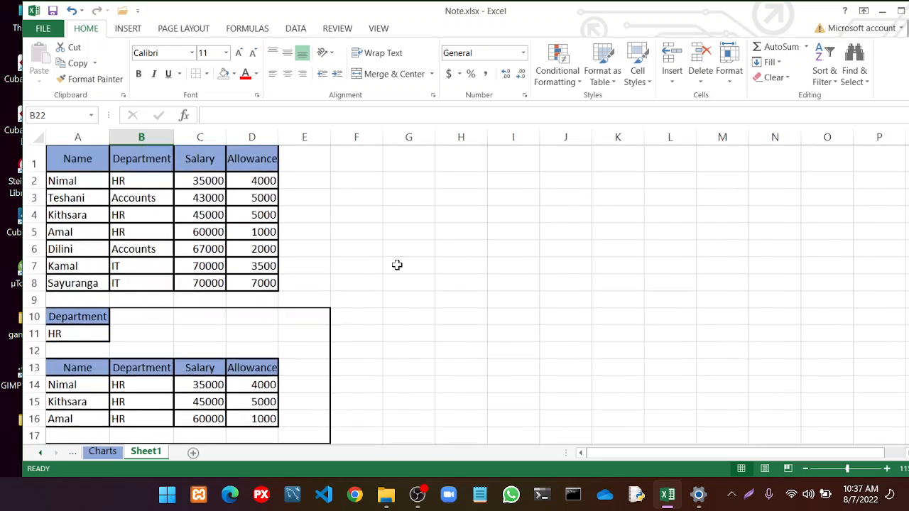
scroll(397, 265, down, 2)
ctrl+scroll(397, 265, up, 1)
ctrl+scroll(396, 265, up, 2)
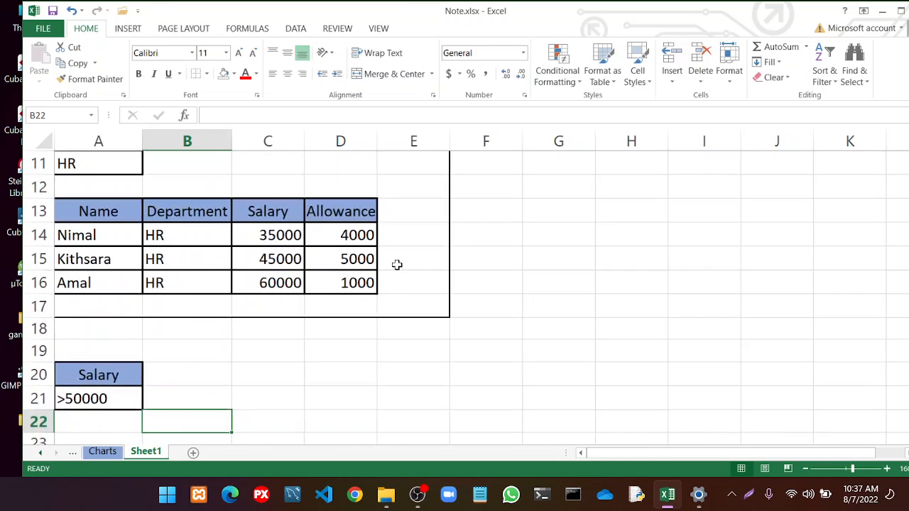
Start an Advanced Filter on the employee table A1:D8 with the Salary criteria A20:A21 as the criteria range
scroll(397, 263, up, 3)
click(295, 28)
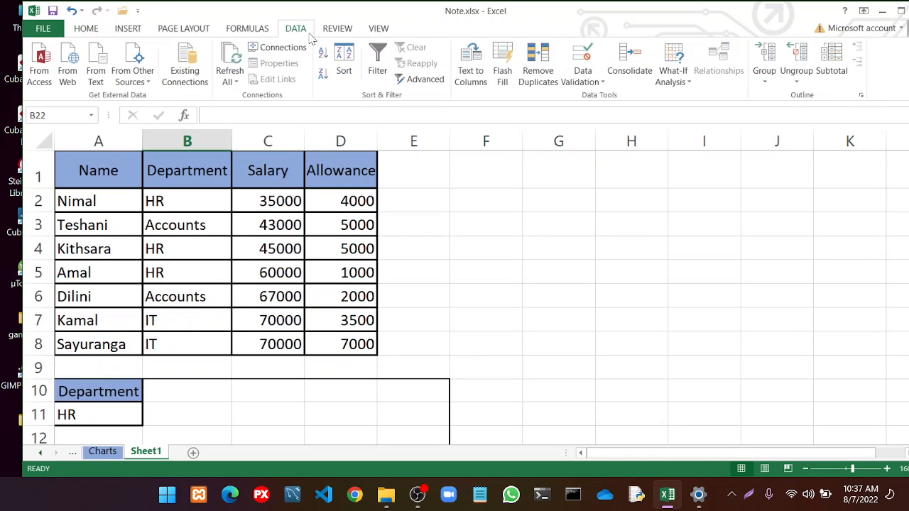
click(419, 79)
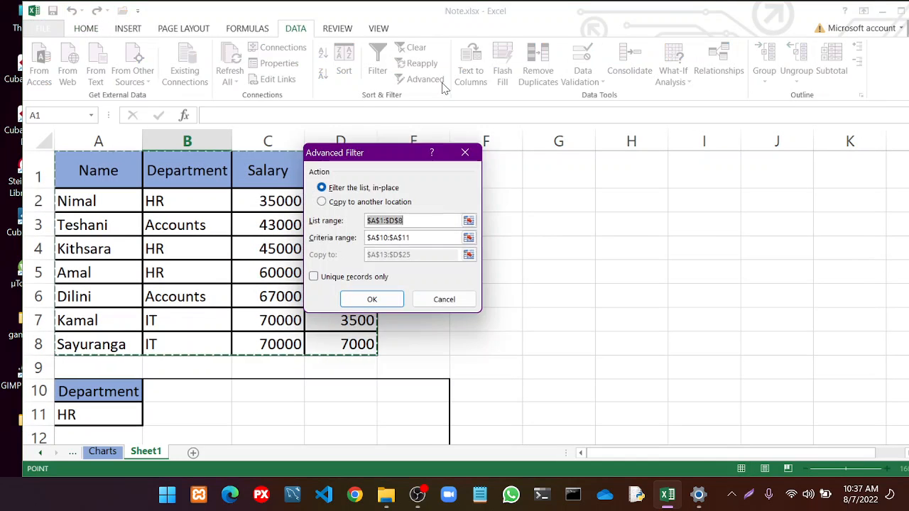
click(468, 220)
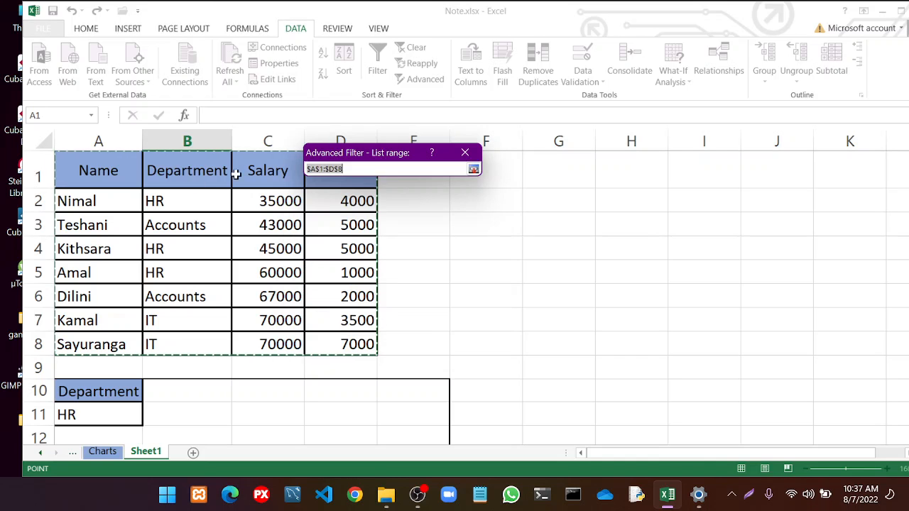
click(457, 154)
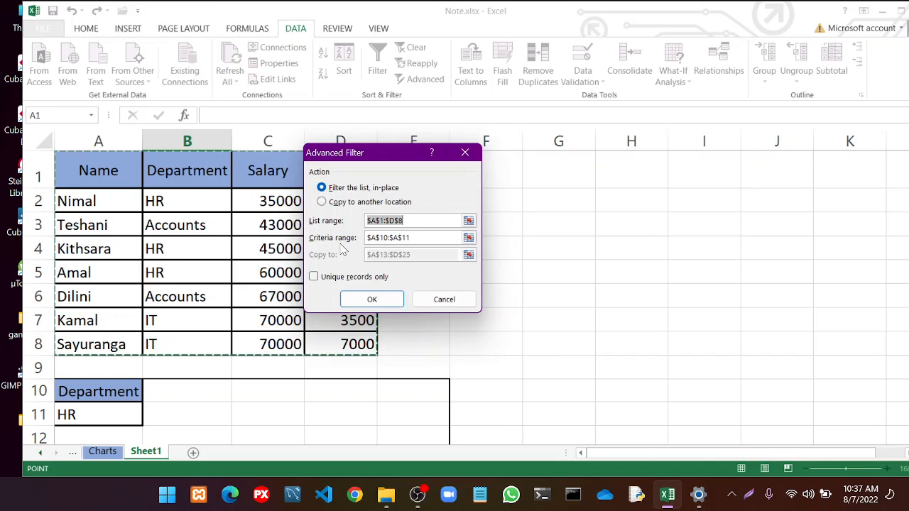
click(468, 237)
scroll(358, 282, down, 4)
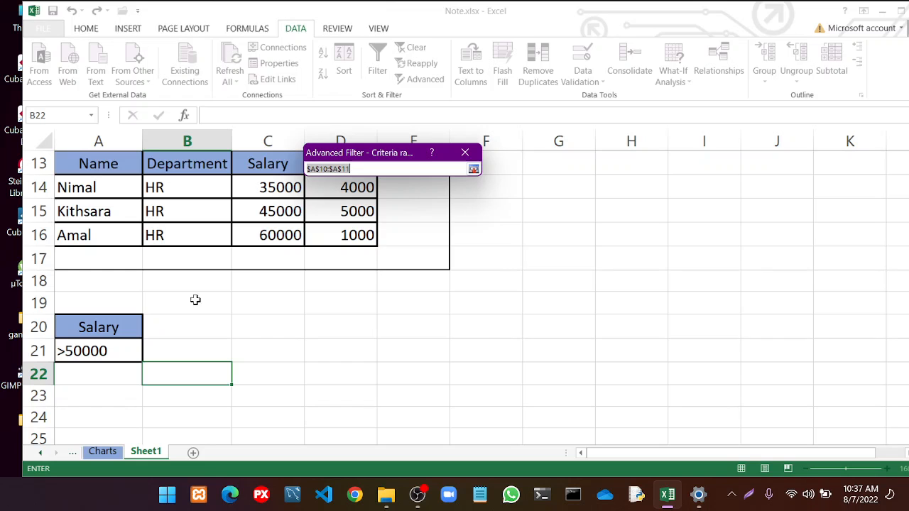
drag(88, 334, 111, 340)
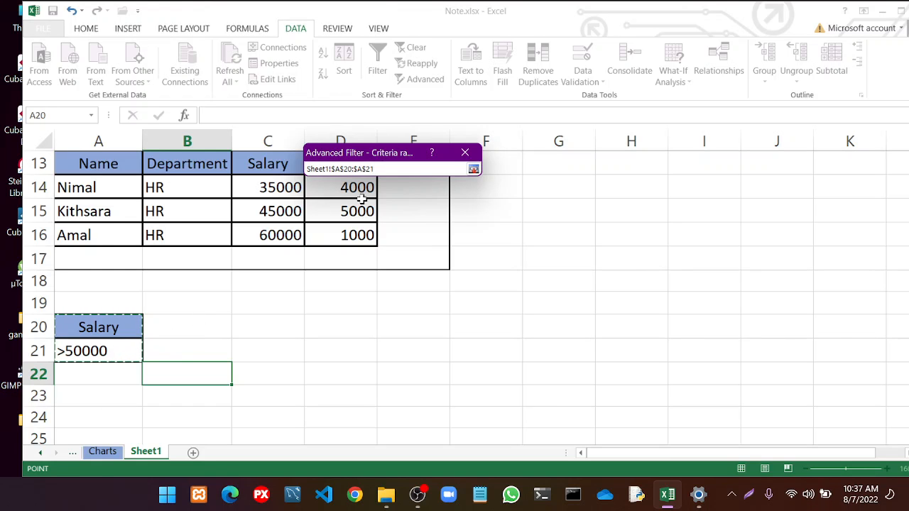
click(465, 153)
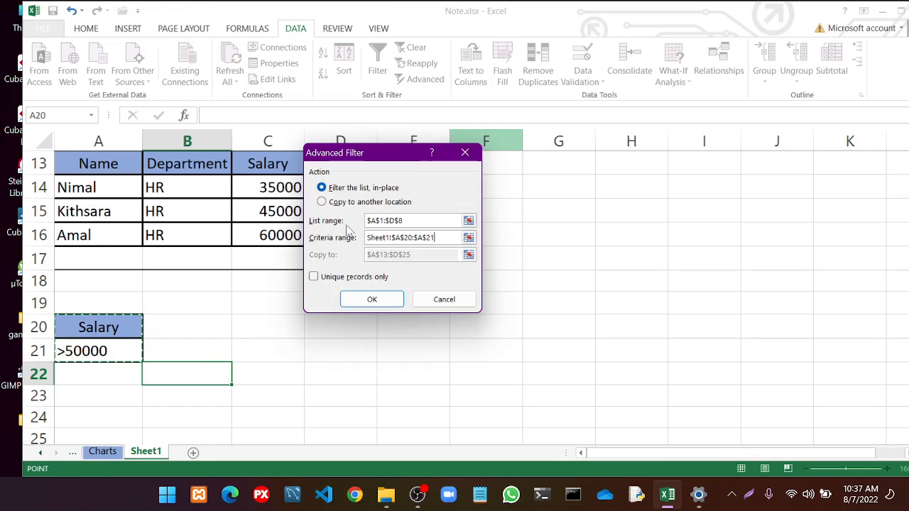
Set the Advanced Filter to copy to another location, with A23:D32 as the destination, and run it
click(470, 260)
click(349, 203)
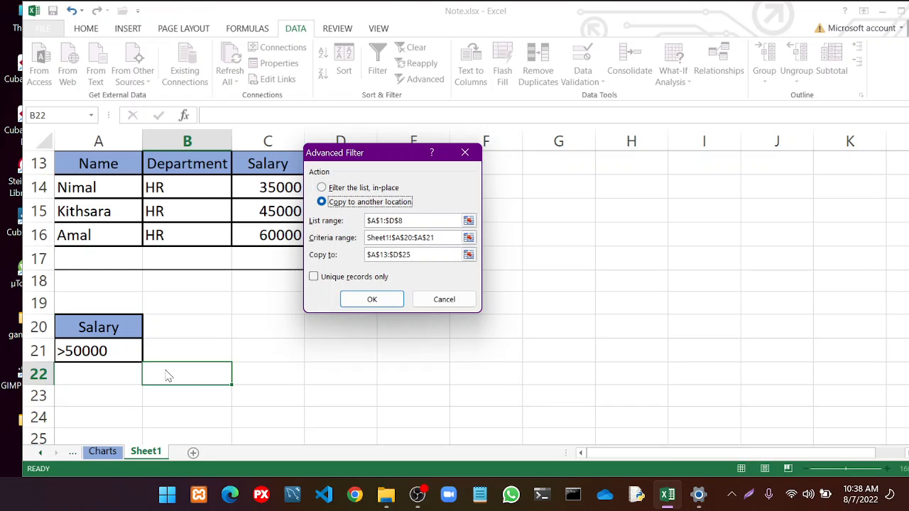
click(469, 237)
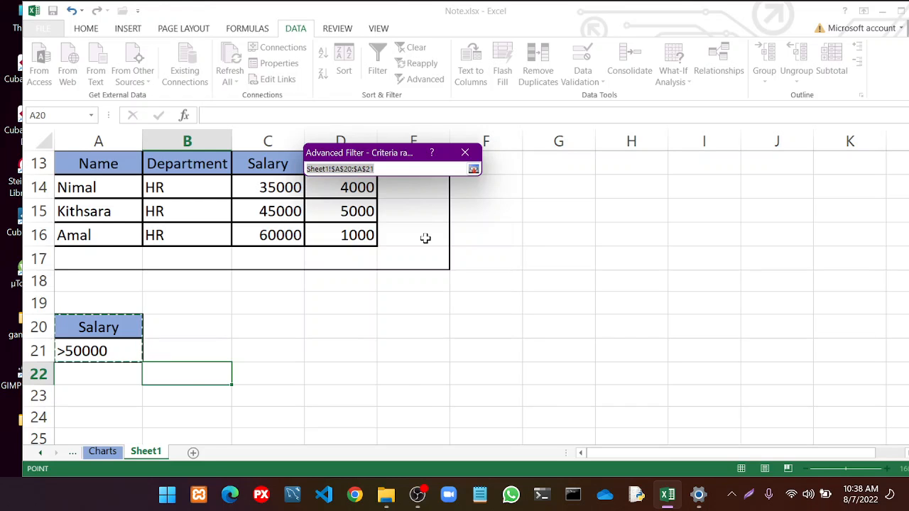
click(473, 169)
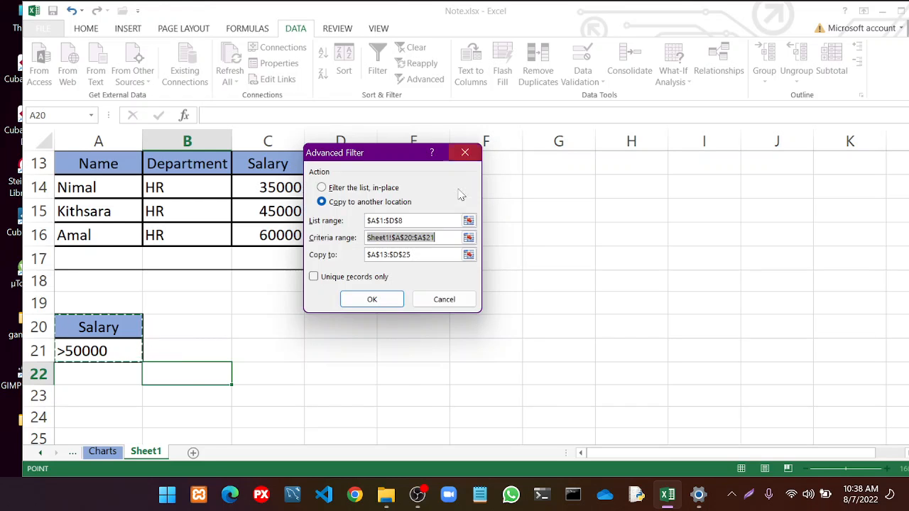
click(470, 256)
drag(59, 400, 346, 402)
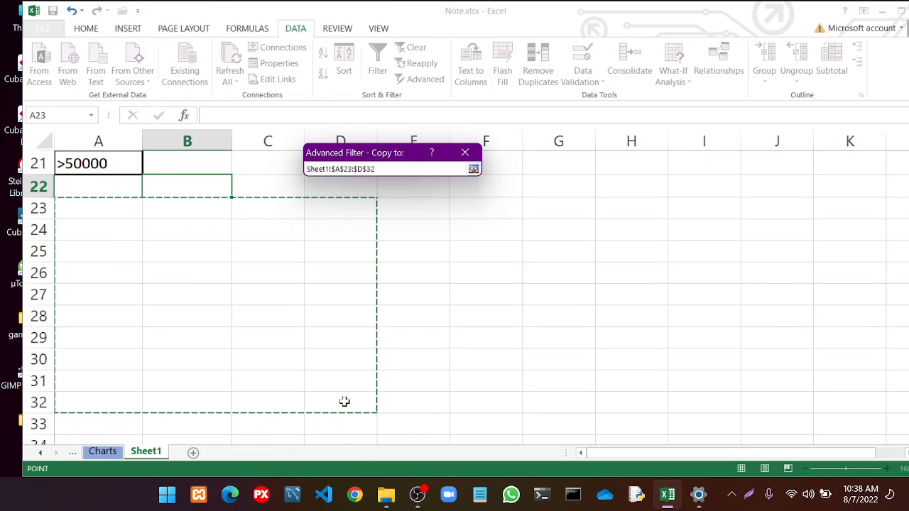
click(465, 152)
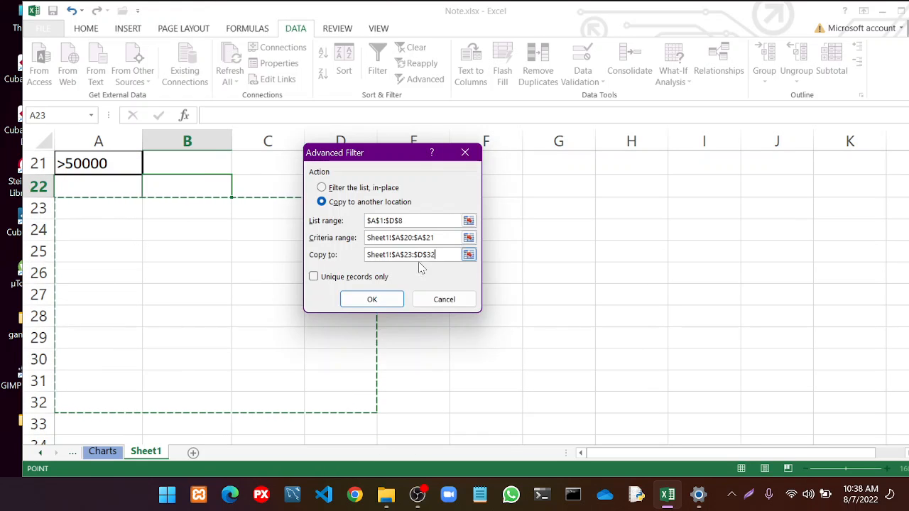
click(376, 299)
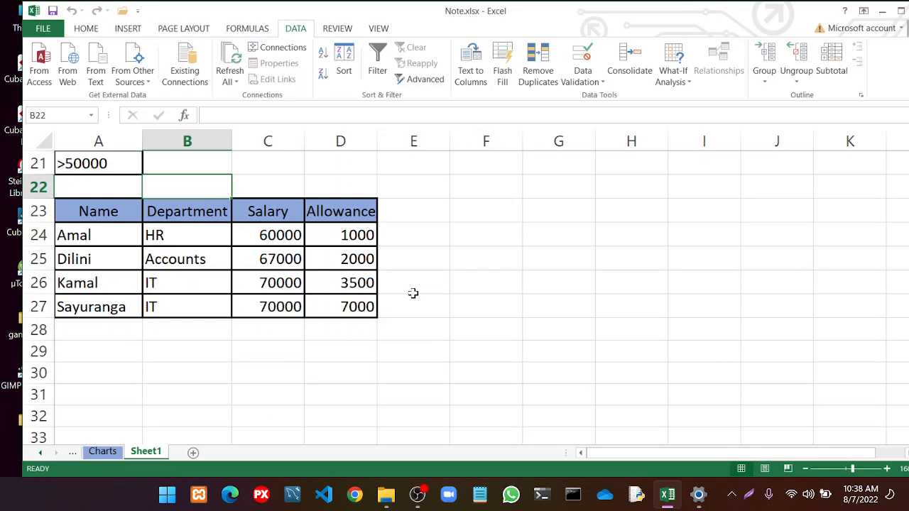
scroll(430, 294, up, 2)
scroll(440, 291, down, 1)
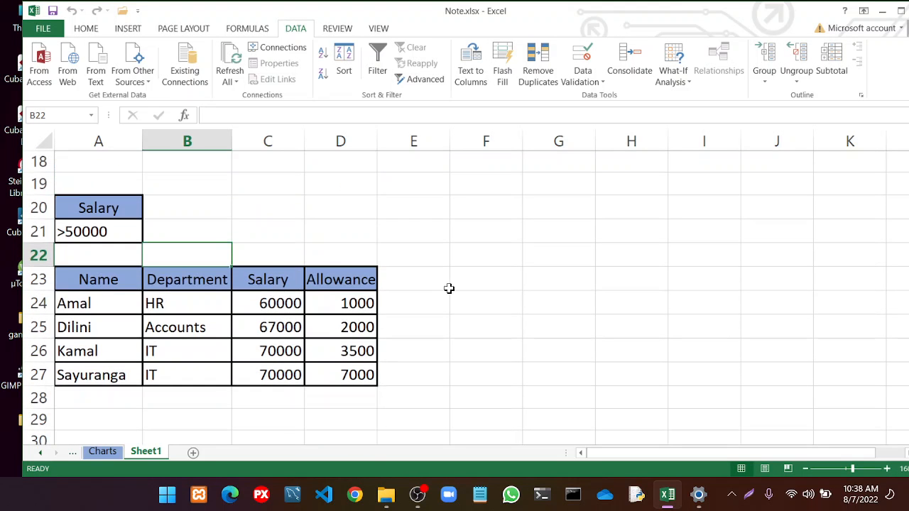
click(444, 287)
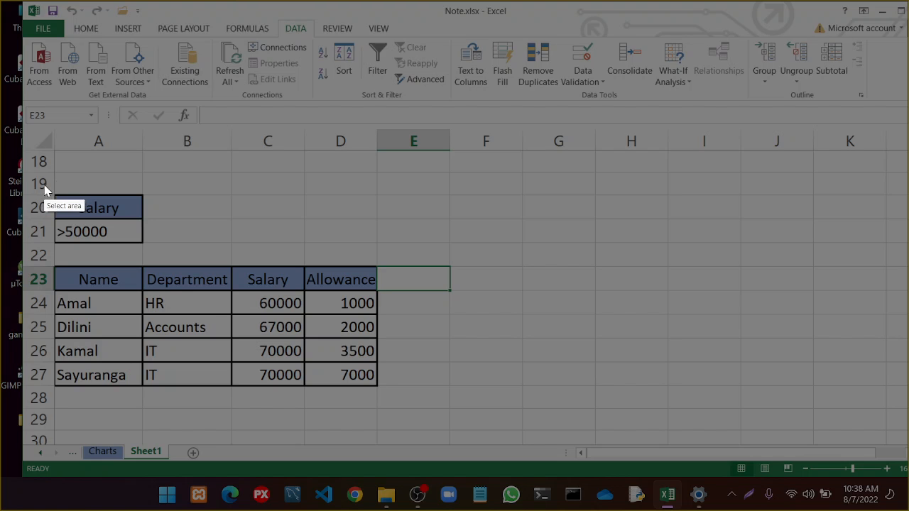
key(Print)
key(Escape)
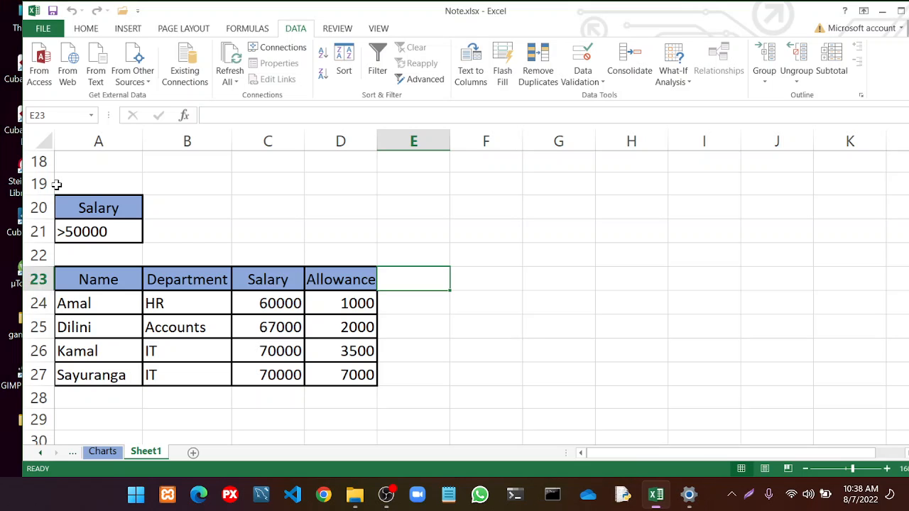
drag(101, 209, 404, 397)
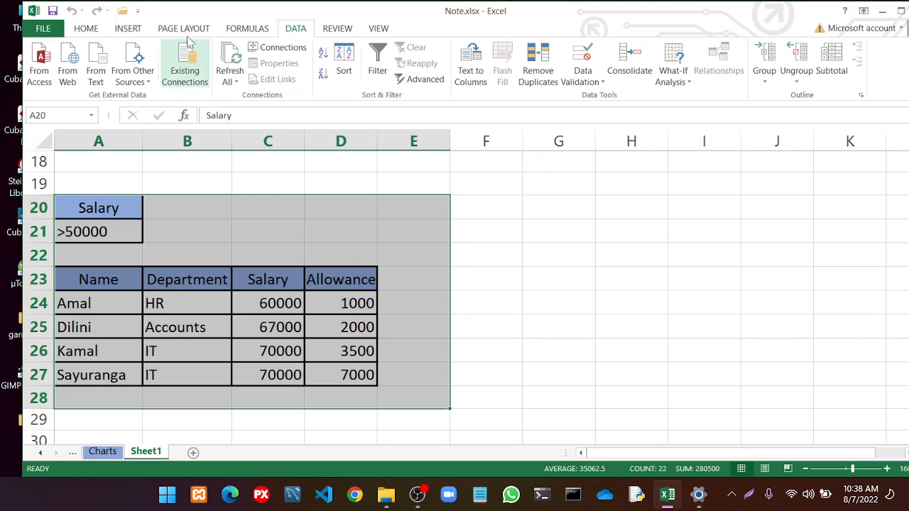
click(122, 29)
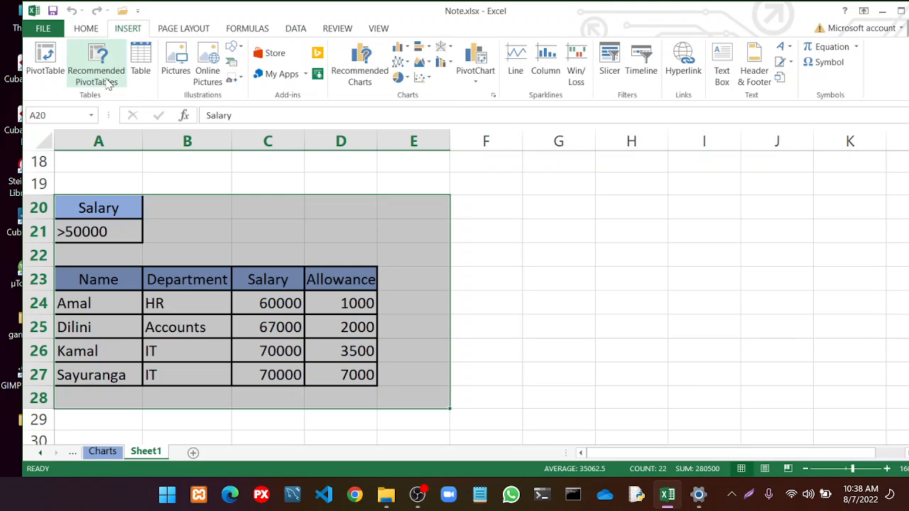
click(78, 182)
key(BackSpace)
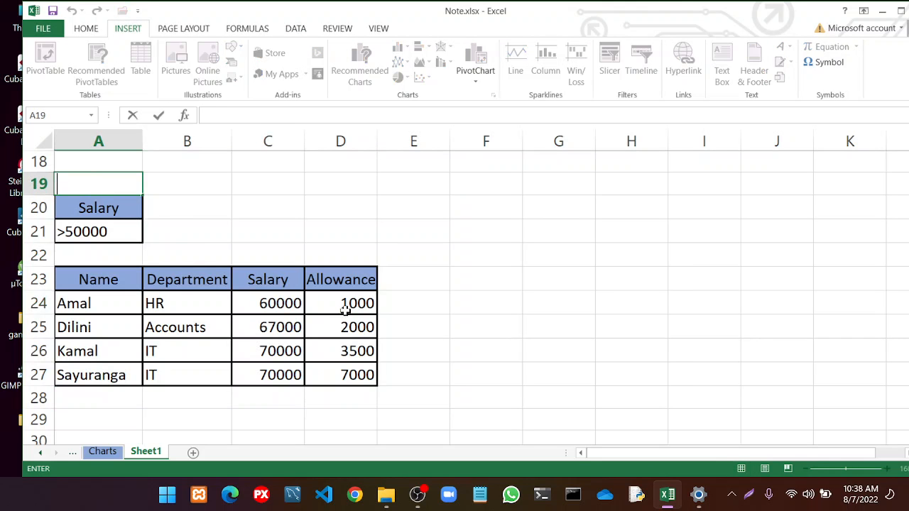
click(260, 205)
Apply a thick box border around A19:E28, enclosing the Salary criteria and its filtered results
drag(99, 185, 407, 397)
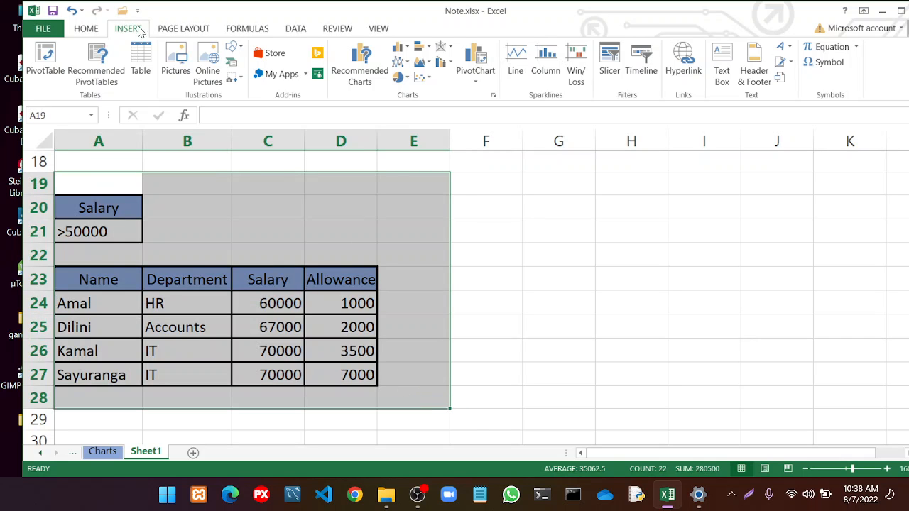
click(86, 29)
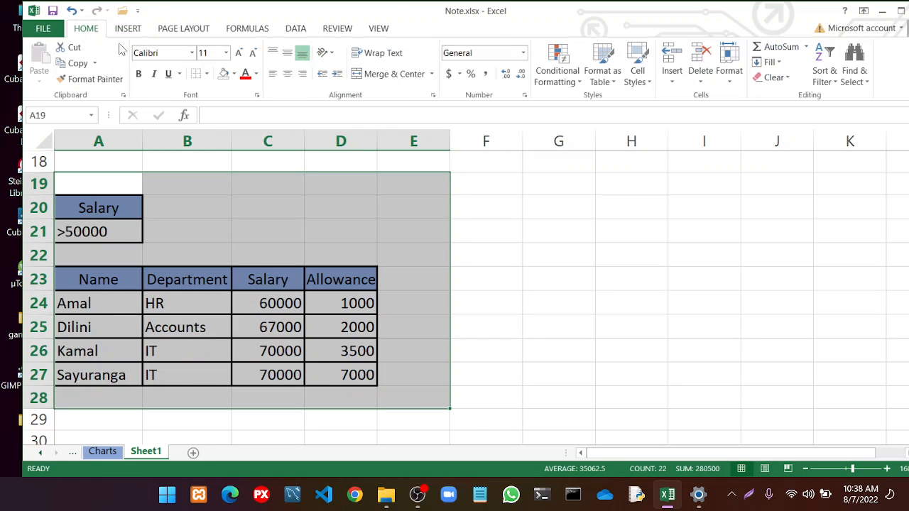
click(207, 74)
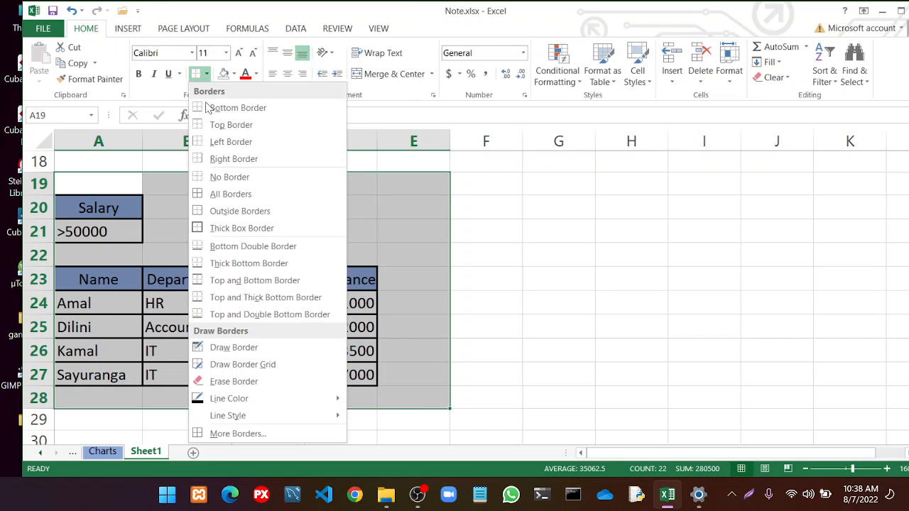
click(229, 228)
click(542, 278)
Insert a blank row at row 10, above the Department criteria header of the HR section
scroll(452, 227, up, 2)
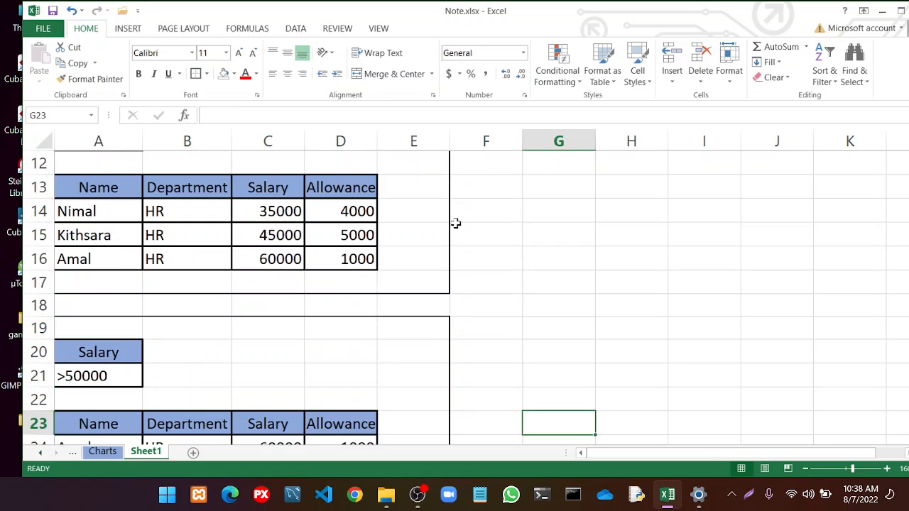
scroll(458, 217, up, 1)
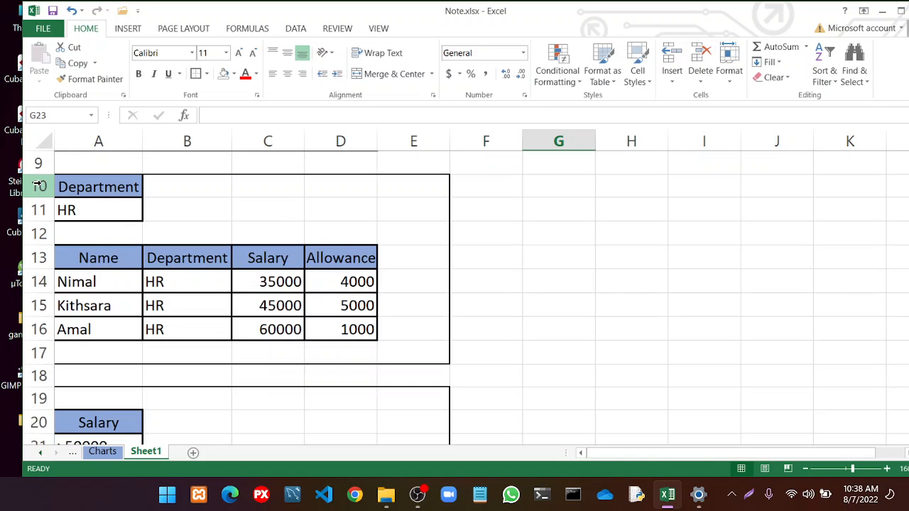
right_click(40, 186)
click(74, 282)
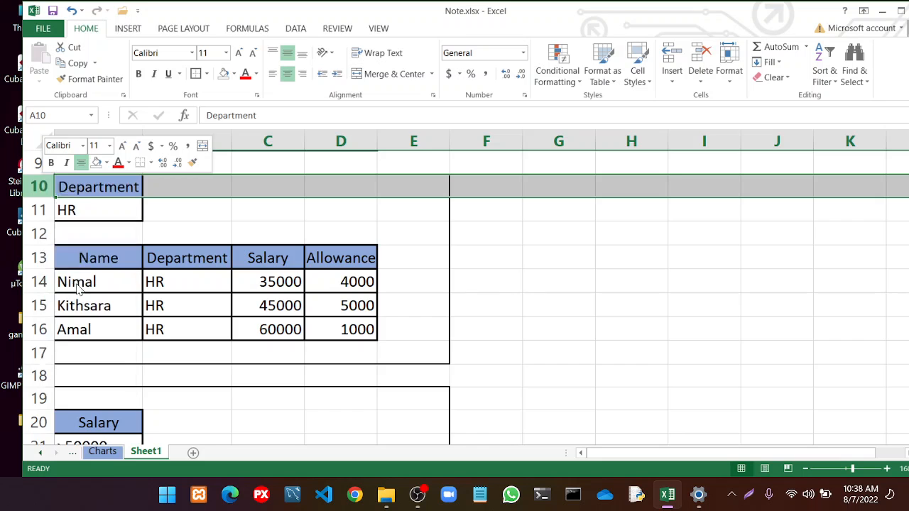
click(235, 223)
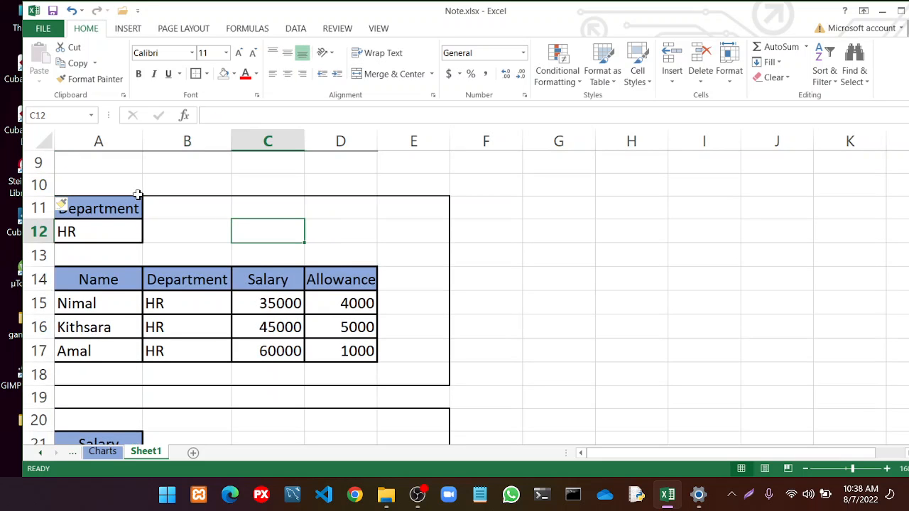
drag(73, 203, 432, 375)
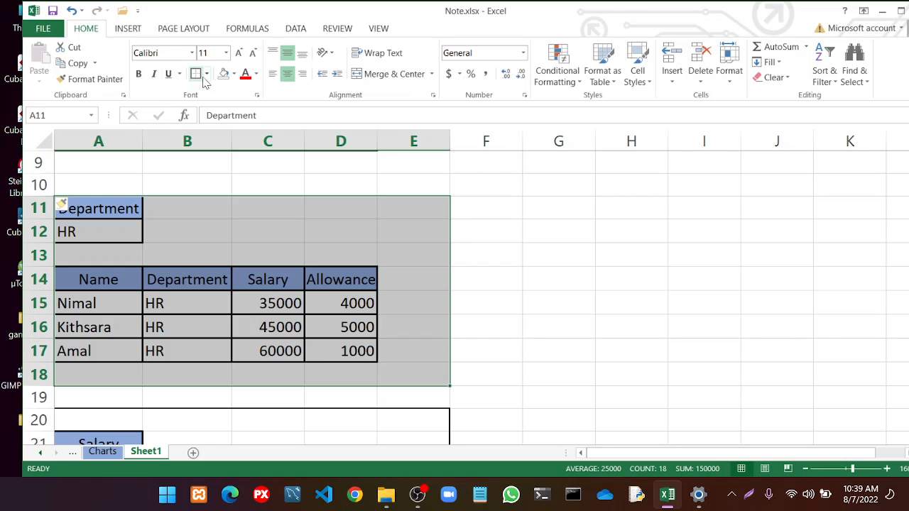
click(185, 174)
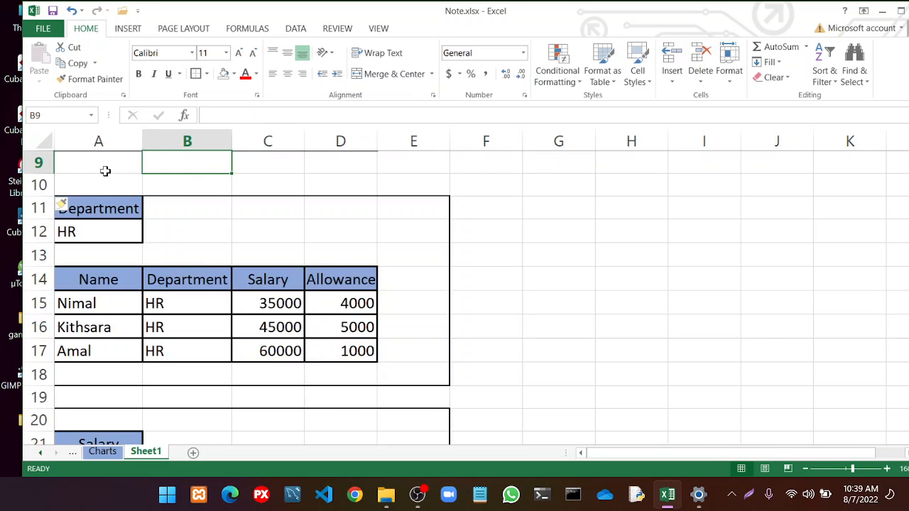
drag(73, 204, 426, 365)
click(426, 365)
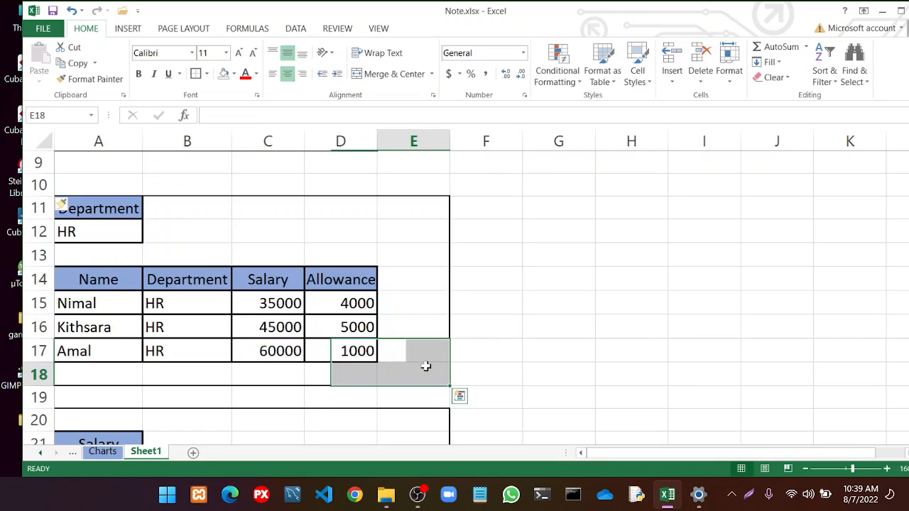
Erase the upper border line of the HR section's box across cells B11:E11 with the Erase Border tool
click(206, 73)
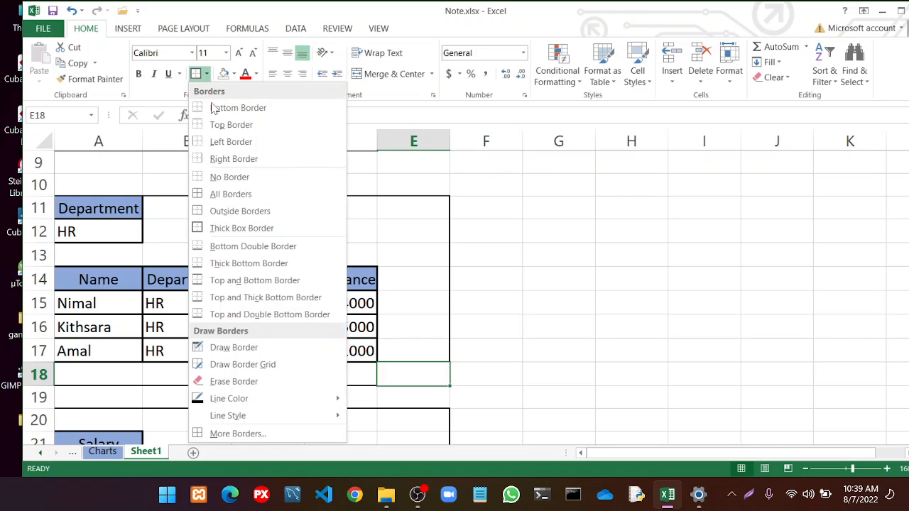
click(240, 380)
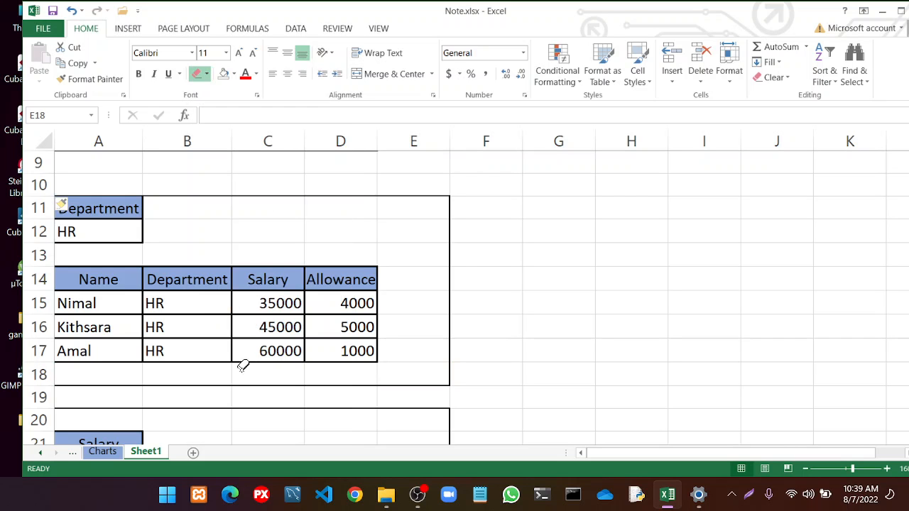
click(226, 194)
click(249, 196)
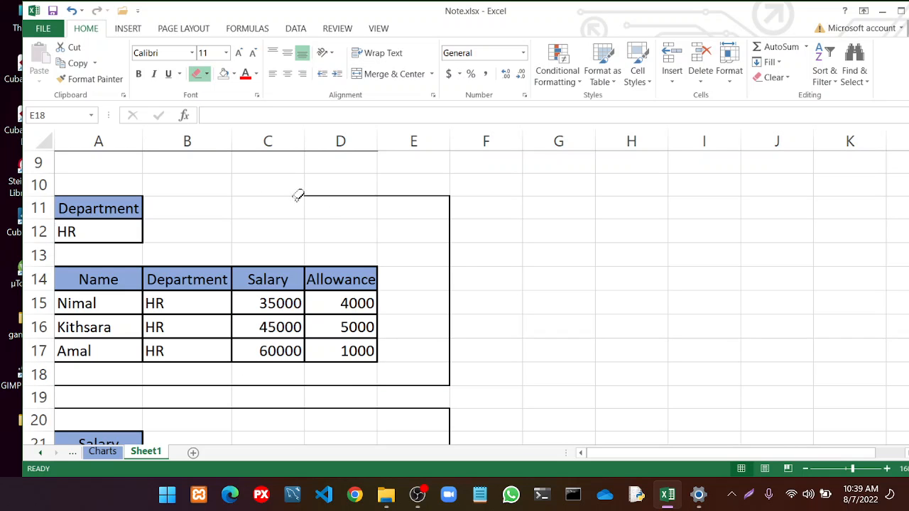
click(336, 194)
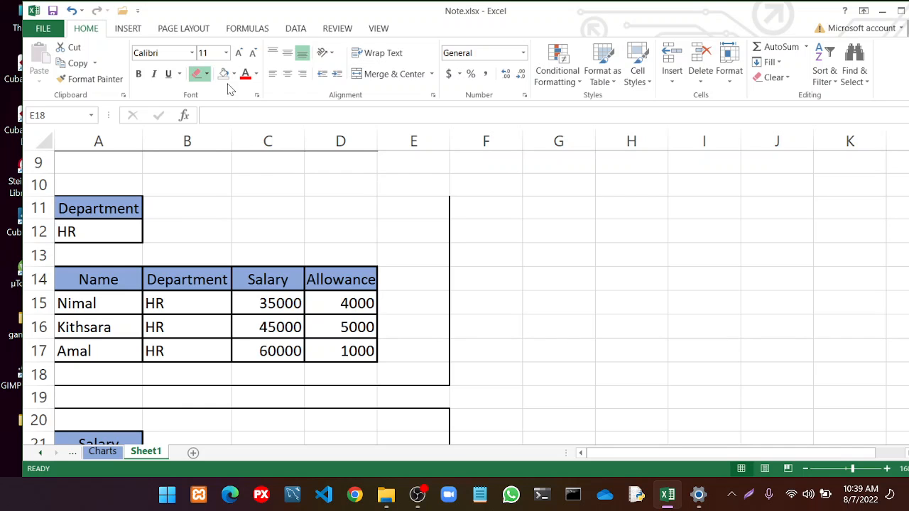
click(207, 73)
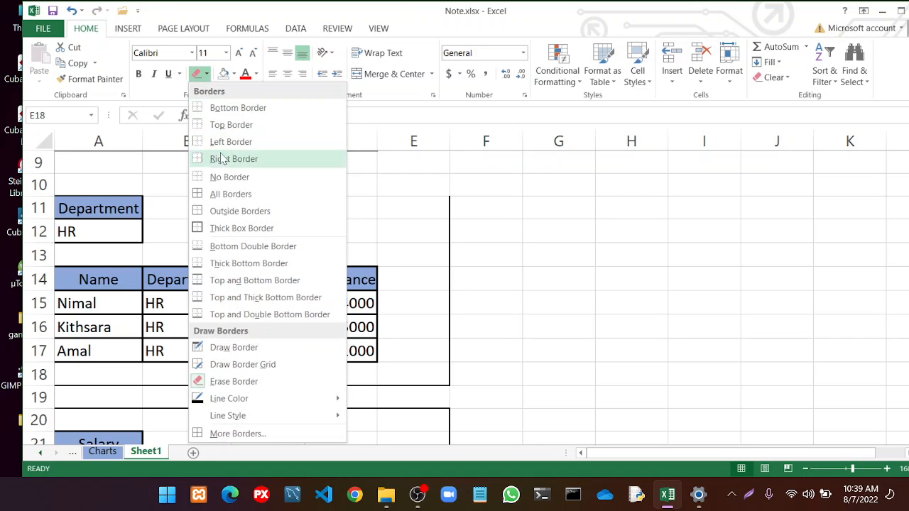
click(431, 175)
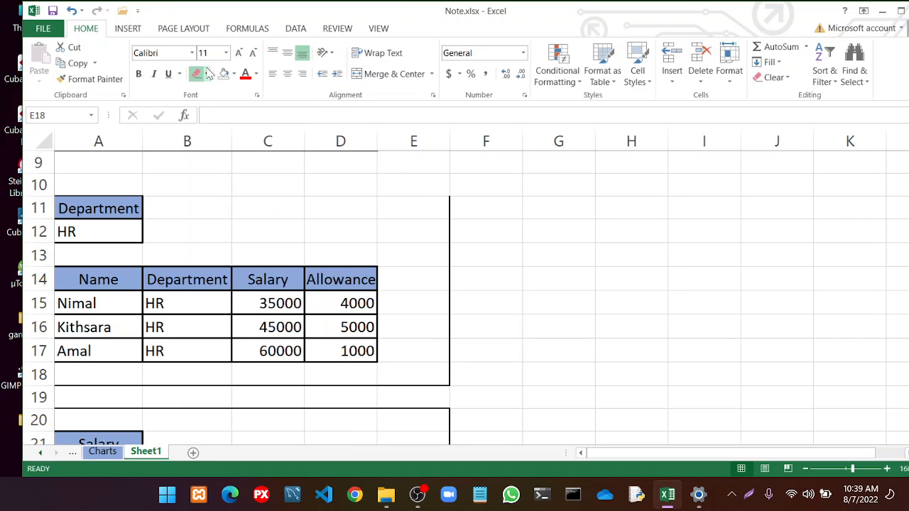
click(207, 74)
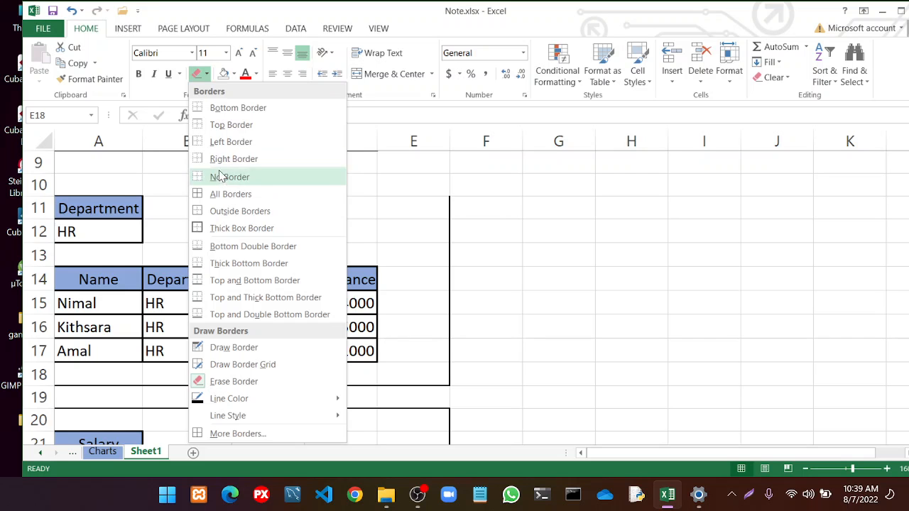
click(220, 194)
click(252, 201)
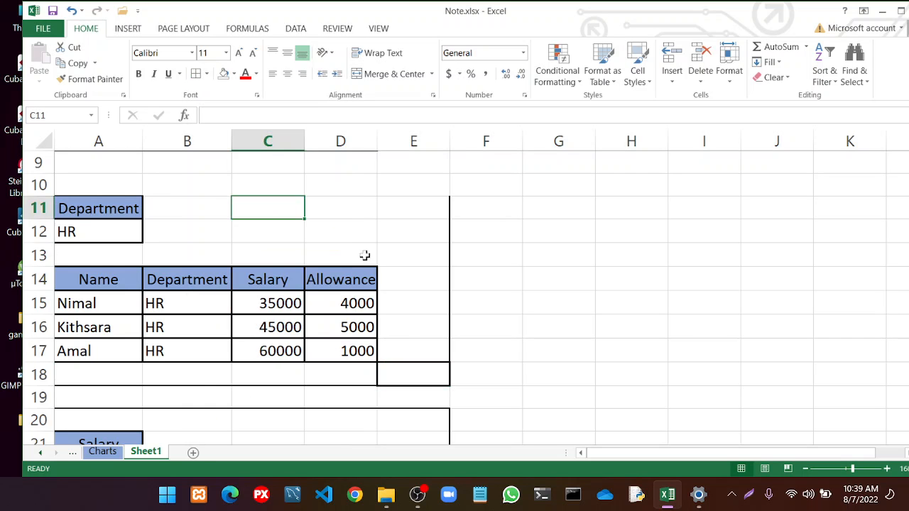
key(ctrl+z)
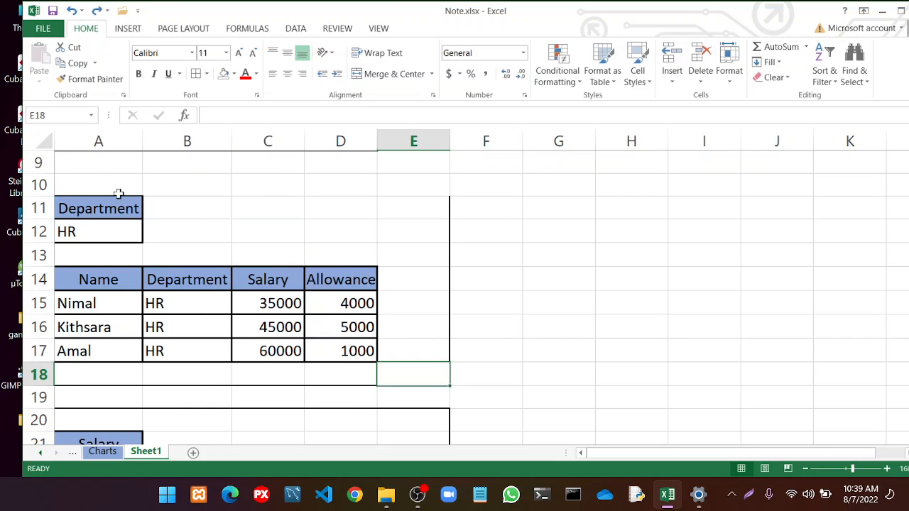
Apply a thick box border around A10:E18, enclosing the Department criteria and its filtered HR results
drag(67, 188, 420, 370)
click(207, 74)
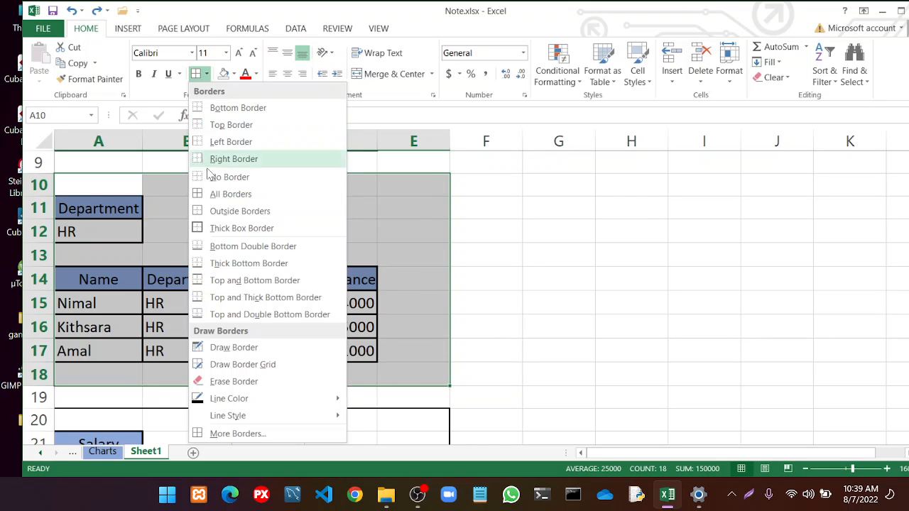
click(217, 228)
click(468, 269)
Review the employee table and the two boxed criteria-and-results sections for HR and Salary >50000
scroll(377, 289, up, 3)
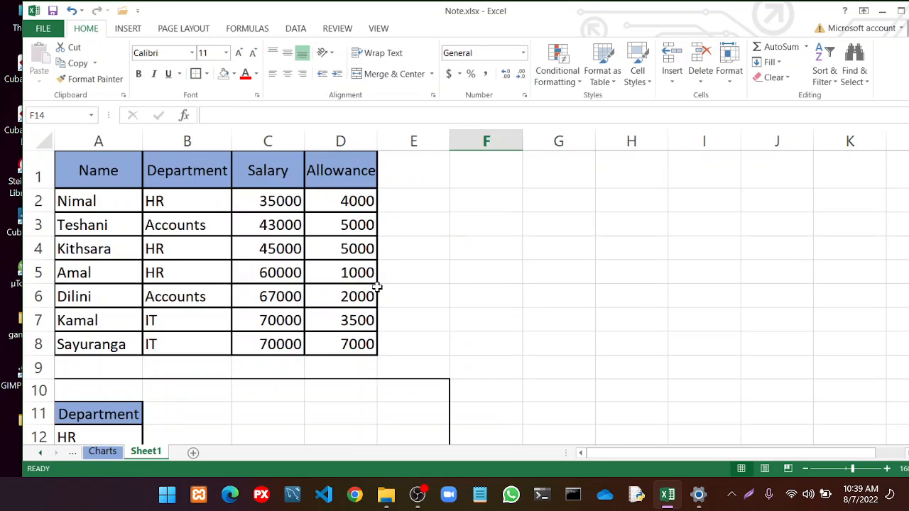
scroll(382, 277, down, 2)
scroll(382, 277, down, 5)
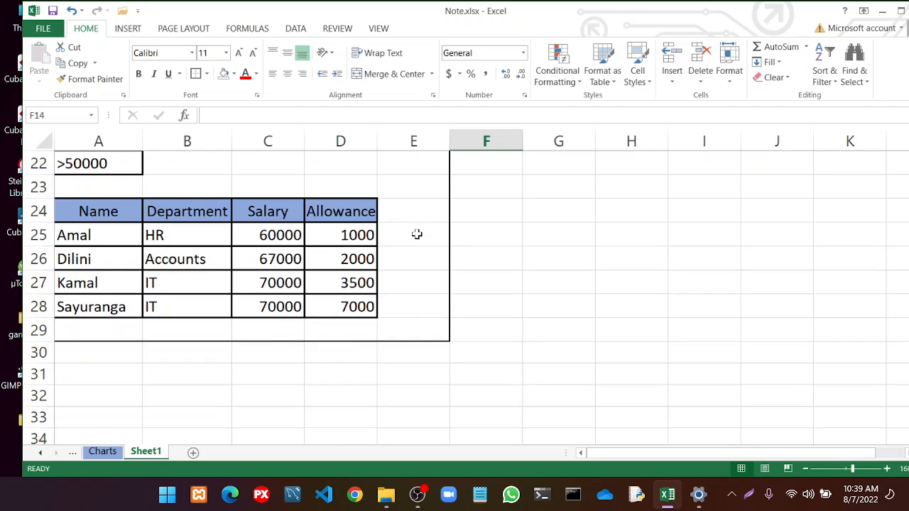
scroll(415, 235, up, 1)
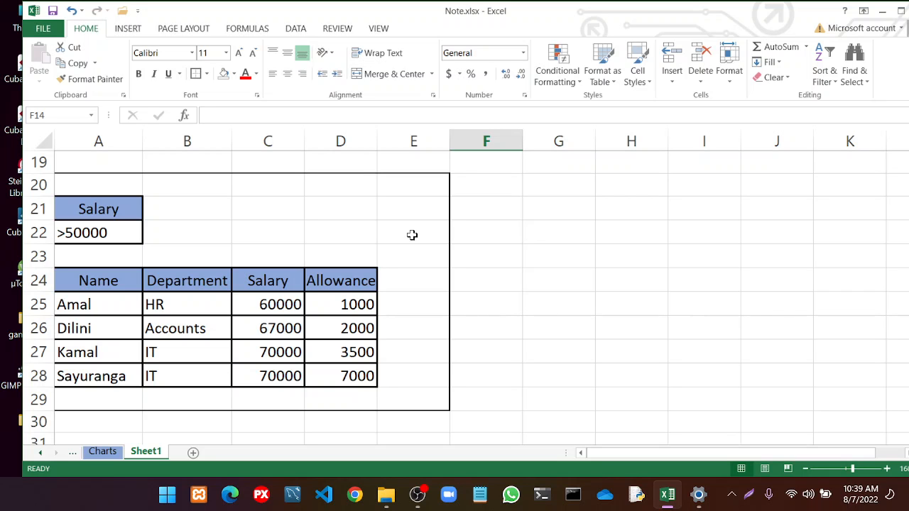
scroll(320, 271, up, 2)
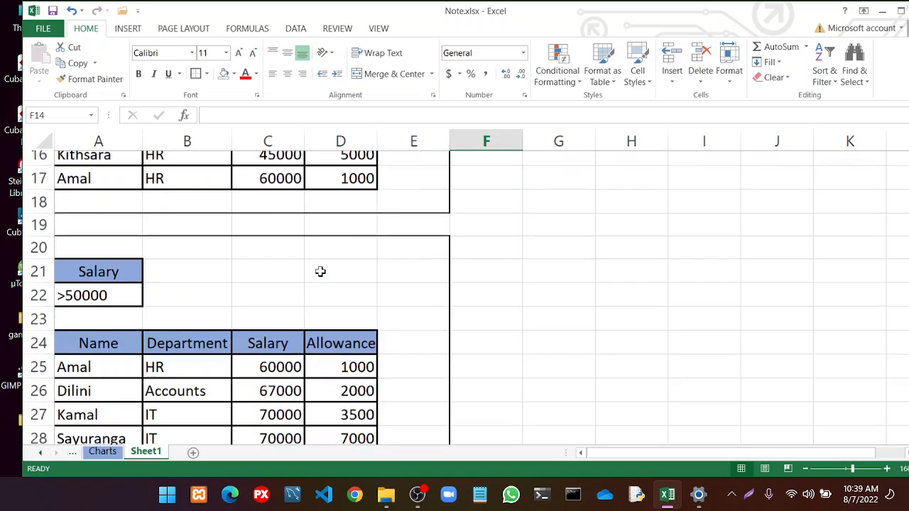
scroll(321, 263, down, 2)
scroll(321, 260, up, 1)
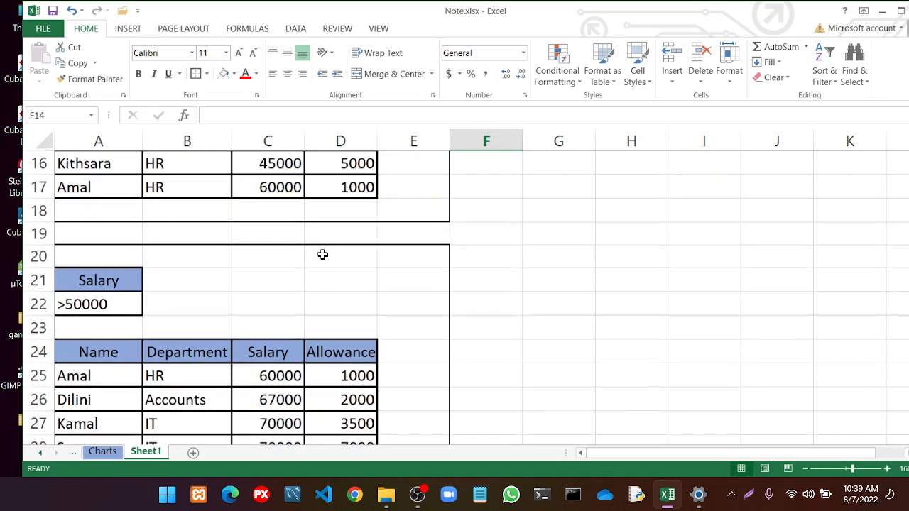
scroll(323, 253, down, 1)
scroll(323, 252, up, 1)
scroll(323, 252, up, 2)
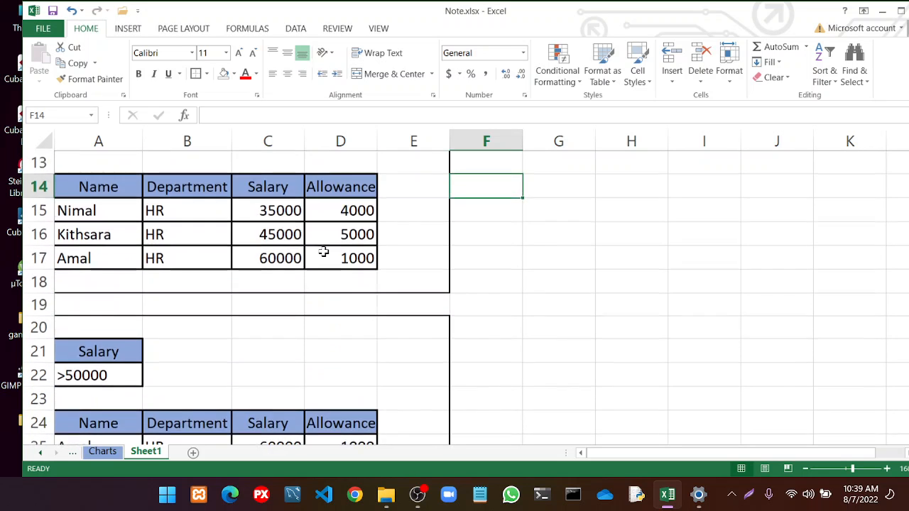
scroll(323, 252, down, 3)
scroll(324, 249, up, 1)
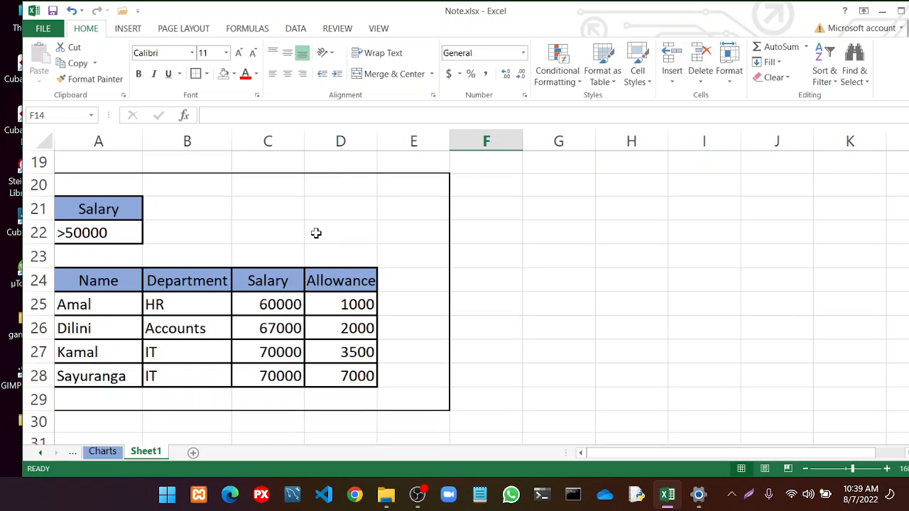
Copy the Salary >50000 criteria cells A21:A22 to A33:A34, below the boxed Salary section
drag(102, 208, 127, 225)
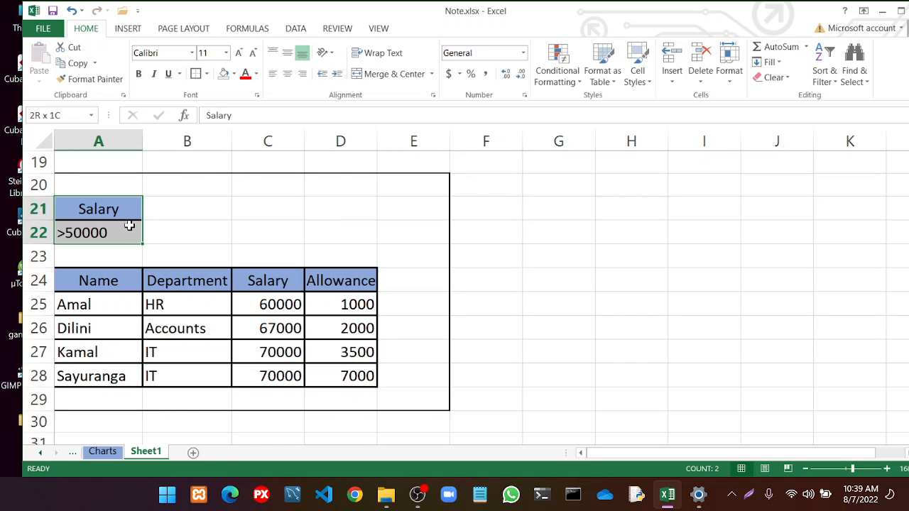
key(ctrl+c)
scroll(139, 215, down, 3)
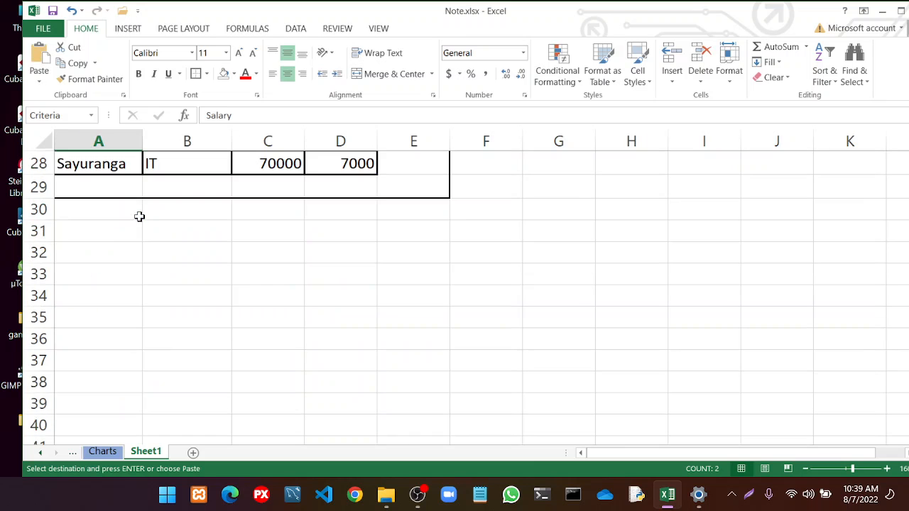
click(111, 232)
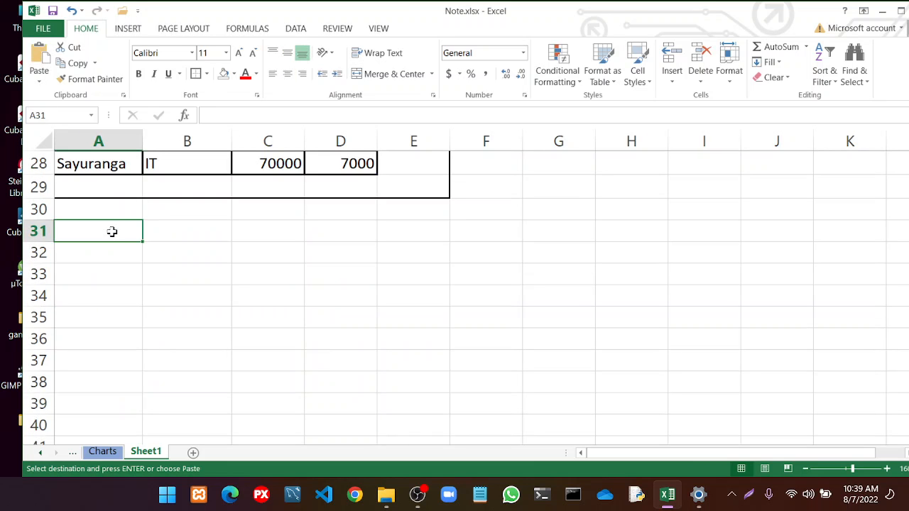
key(ctrl+v)
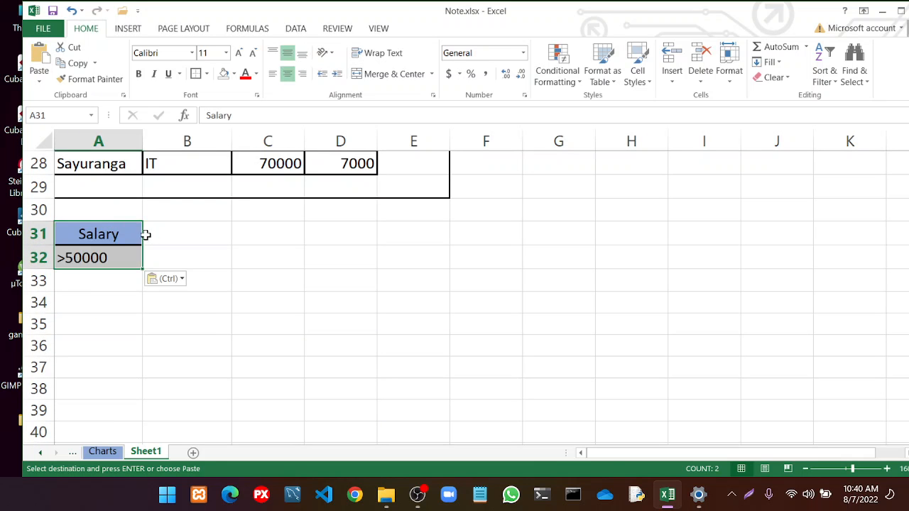
key(ctrl+z)
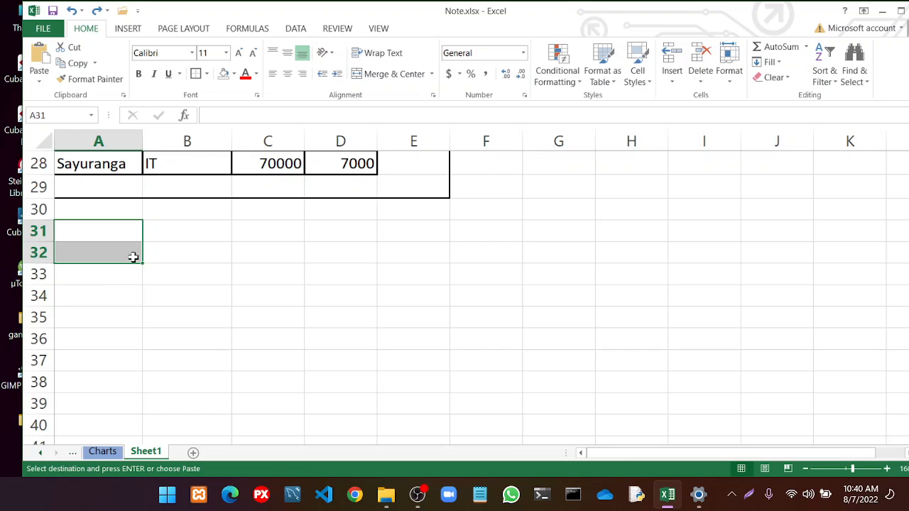
click(101, 280)
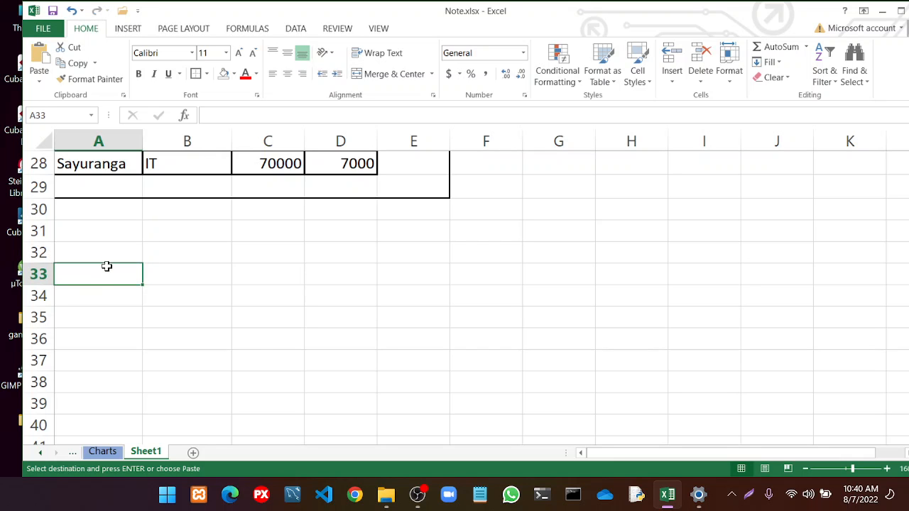
key(ctrl+v)
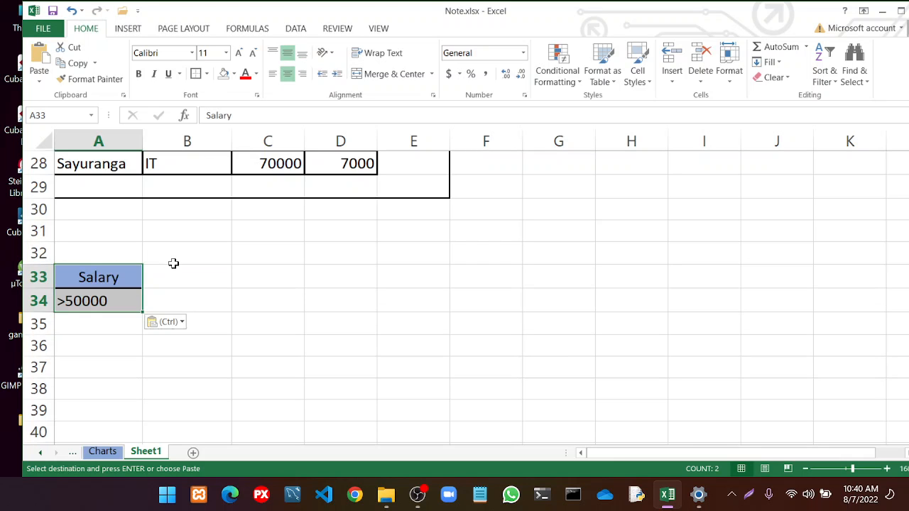
scroll(174, 255, up, 9)
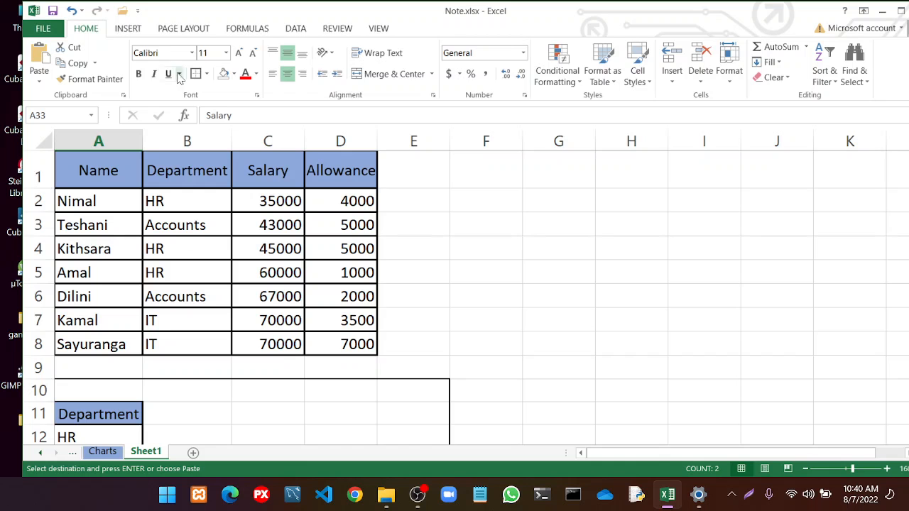
click(292, 28)
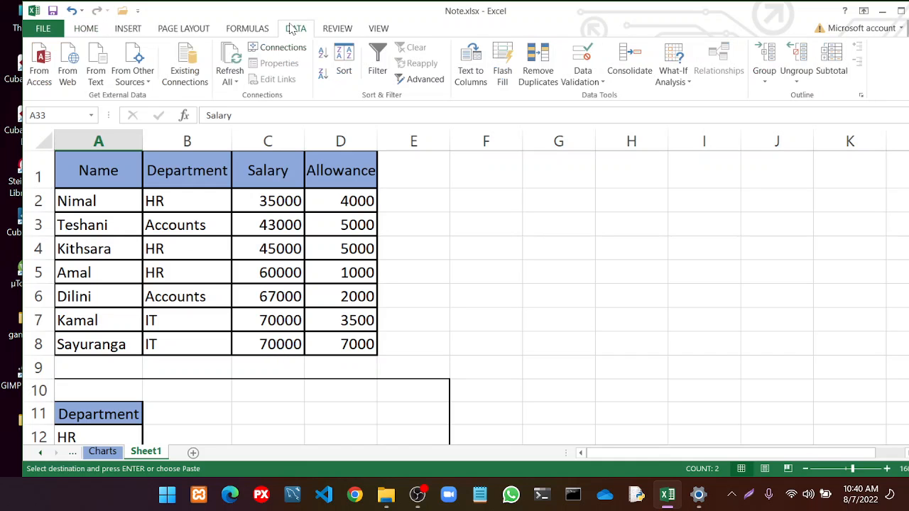
click(412, 79)
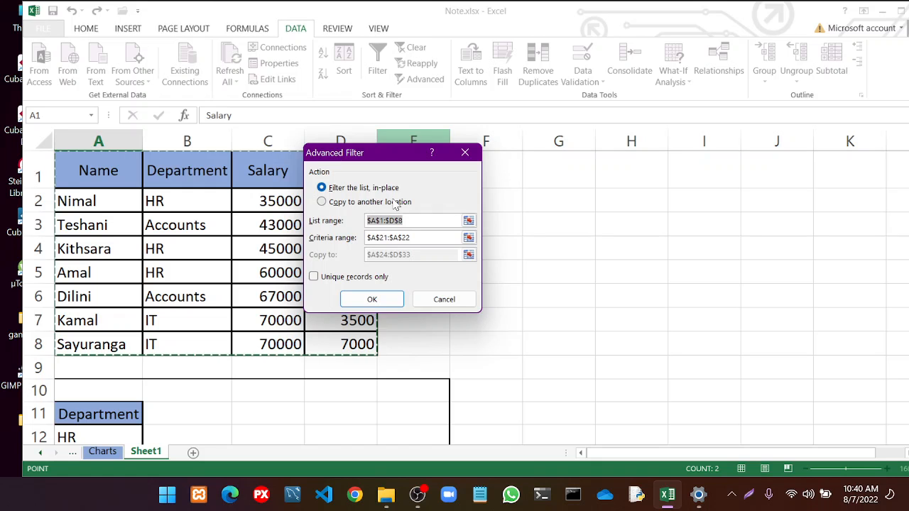
click(347, 202)
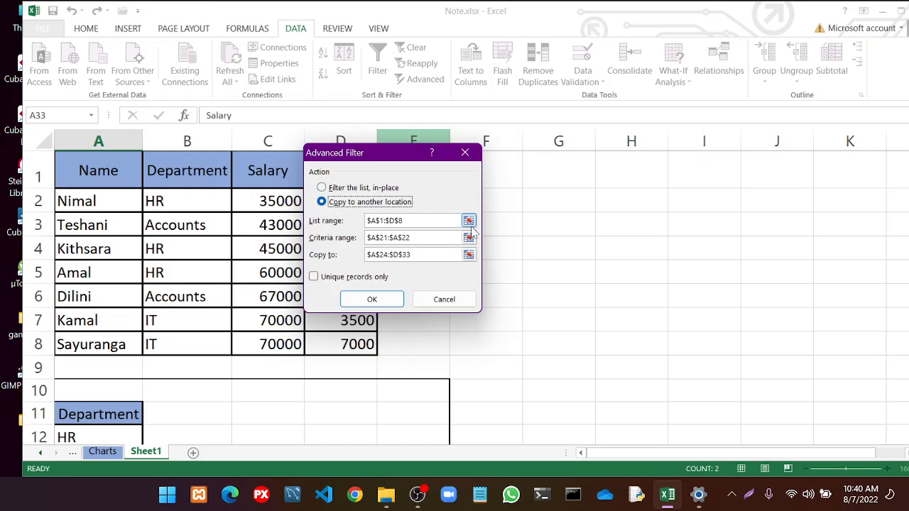
click(469, 221)
click(464, 153)
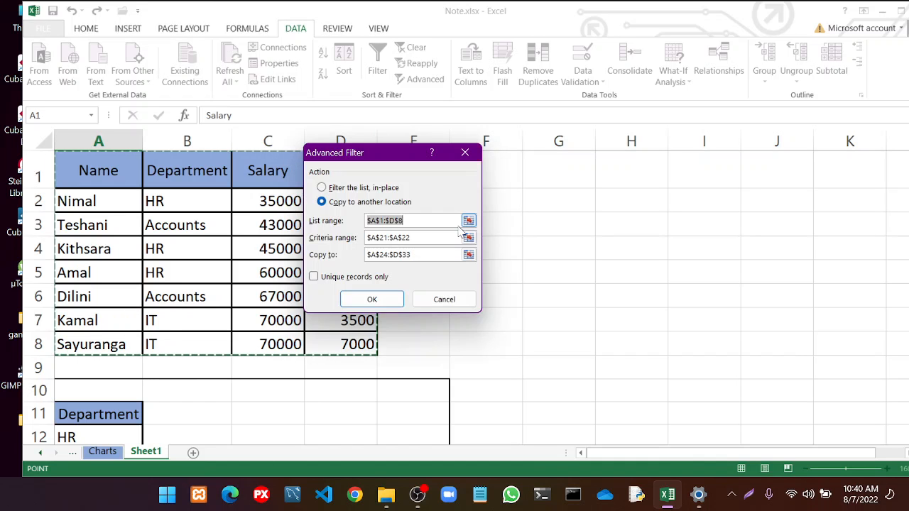
click(468, 238)
scroll(471, 235, down, 6)
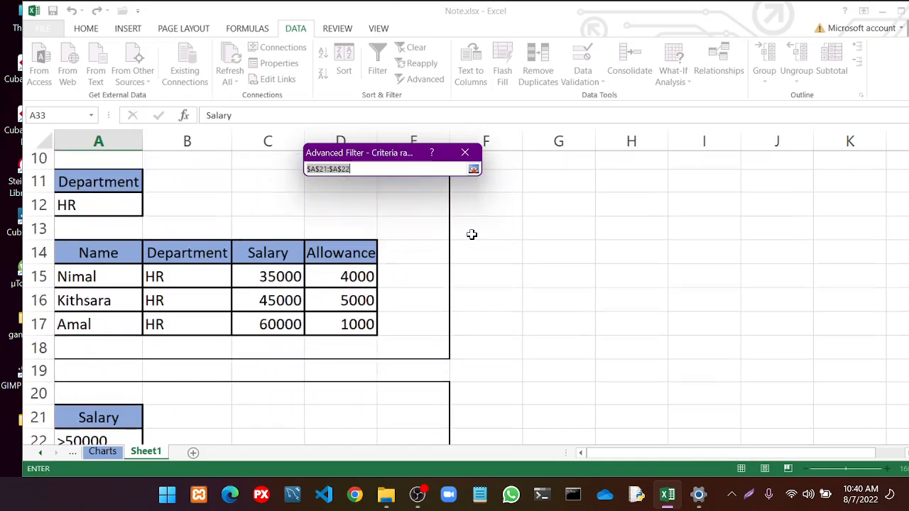
scroll(161, 235, down, 3)
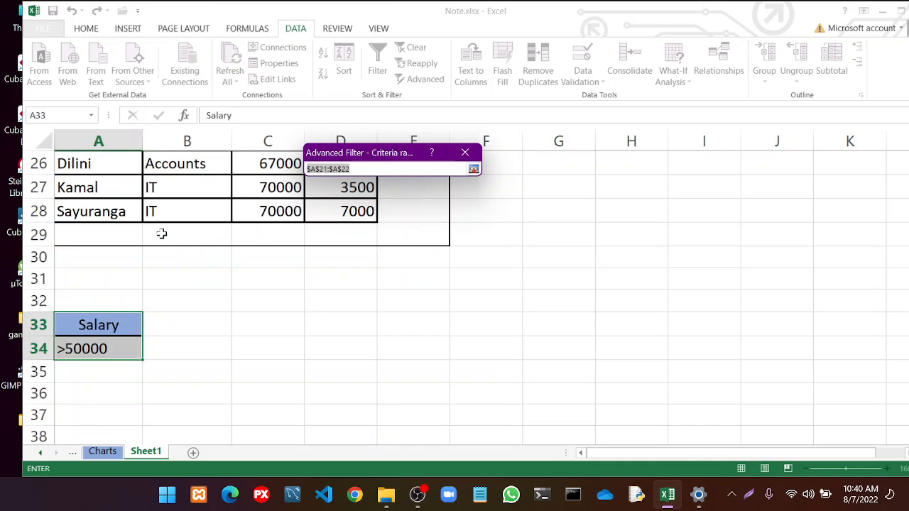
scroll(118, 257, up, 3)
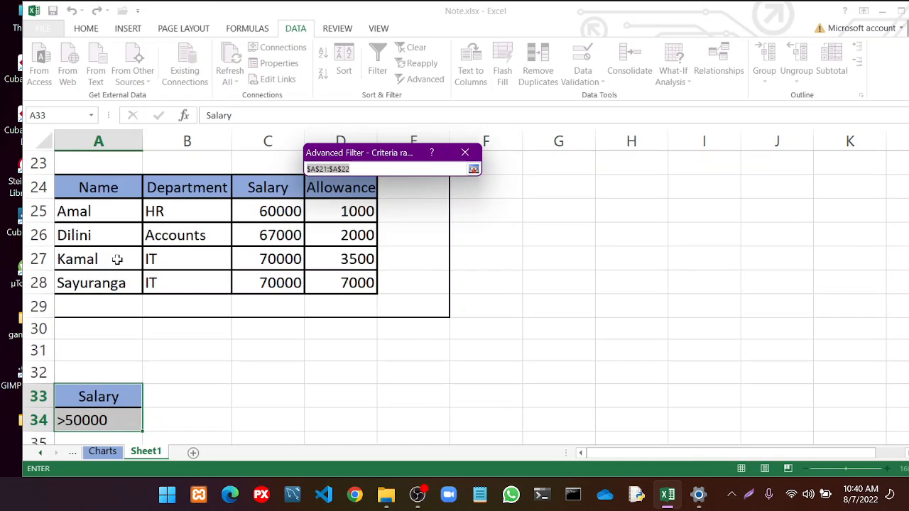
scroll(119, 260, down, 1)
scroll(118, 260, down, 1)
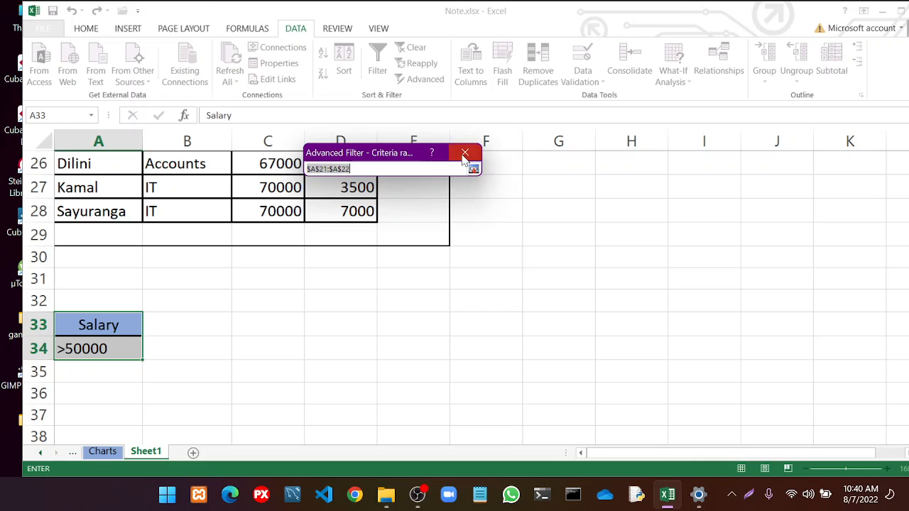
click(468, 154)
click(465, 153)
Change the copied Salary criterion in A34 to <50000
click(96, 342)
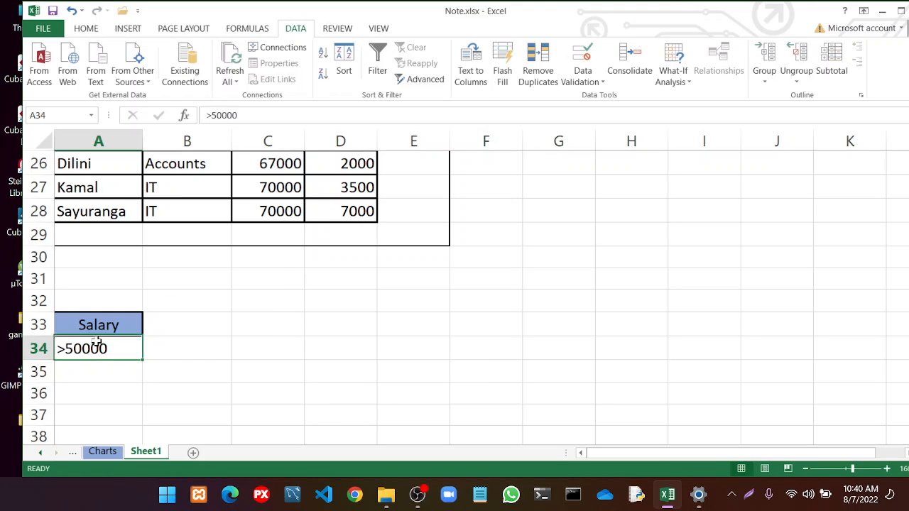
double_click(78, 344)
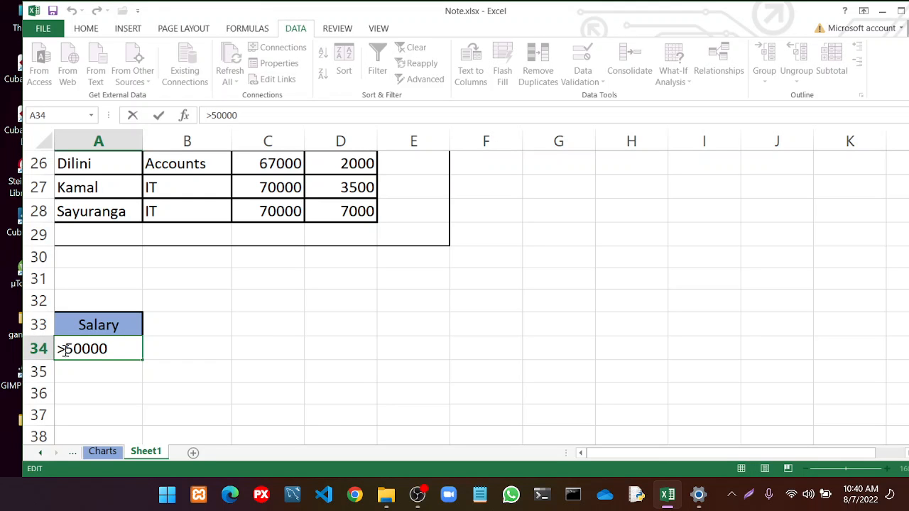
key(BackSpace)
text(<)
click(180, 342)
click(242, 321)
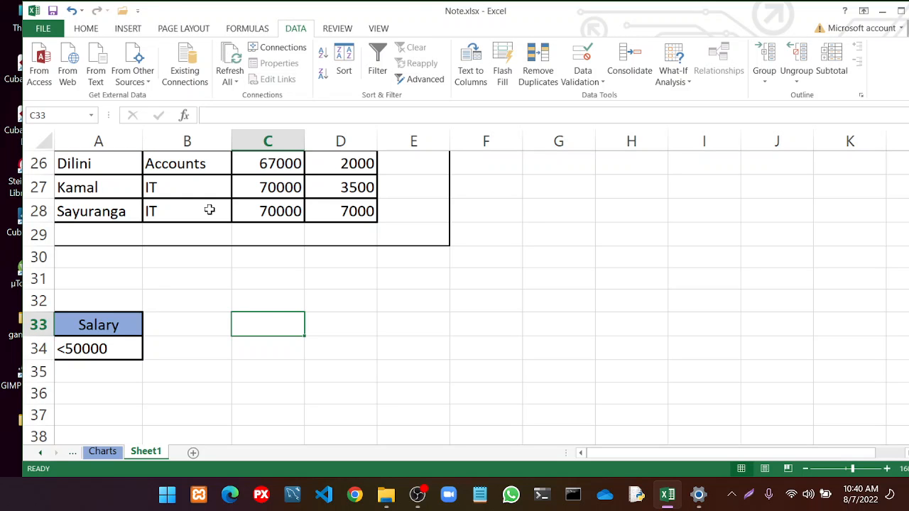
Start an Advanced Filter on the employee list A1:D8 with the Salary <50000 cells A33:A34 as criteria range
click(421, 78)
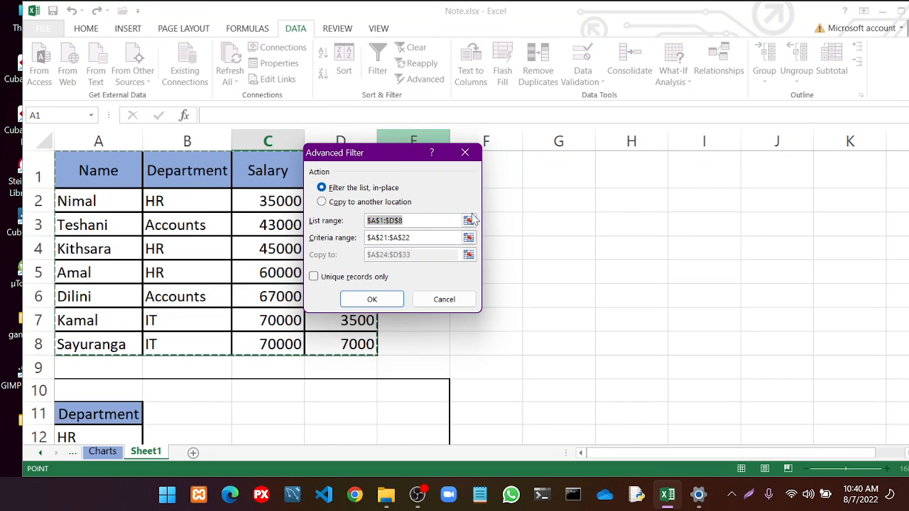
click(468, 238)
scroll(280, 281, down, 4)
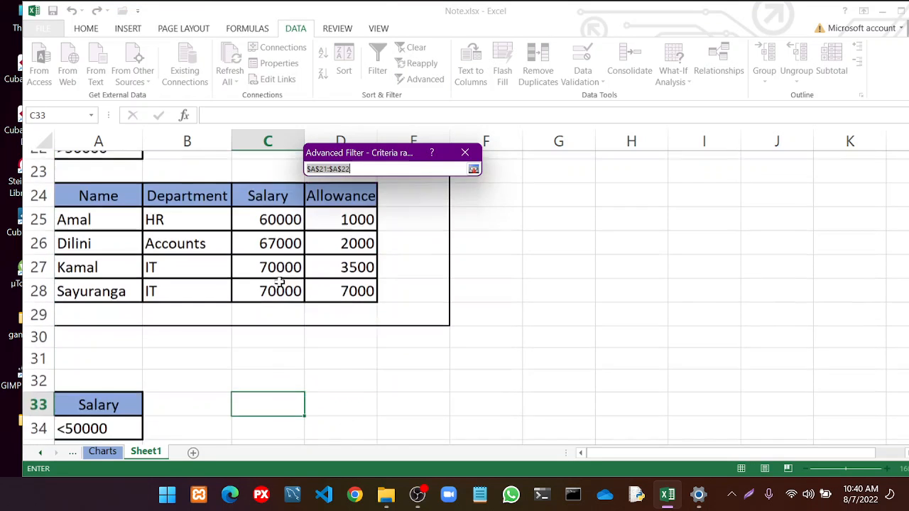
scroll(280, 282, down, 3)
drag(104, 185, 108, 207)
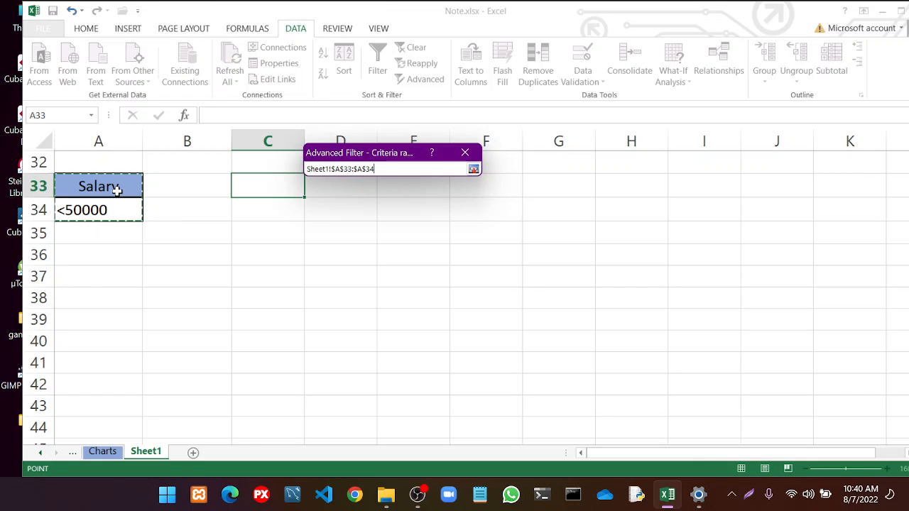
click(465, 155)
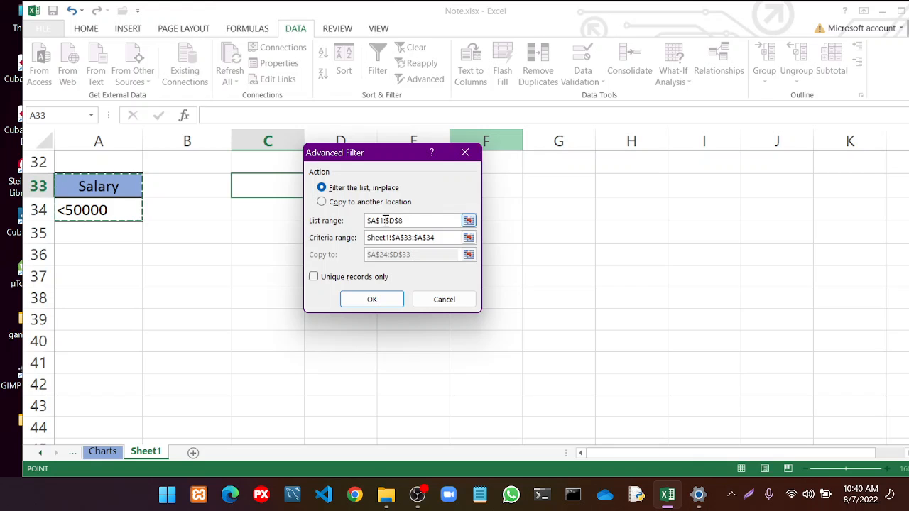
Set the Advanced Filter to copy its results to another location, A36:D43, and run it
click(374, 202)
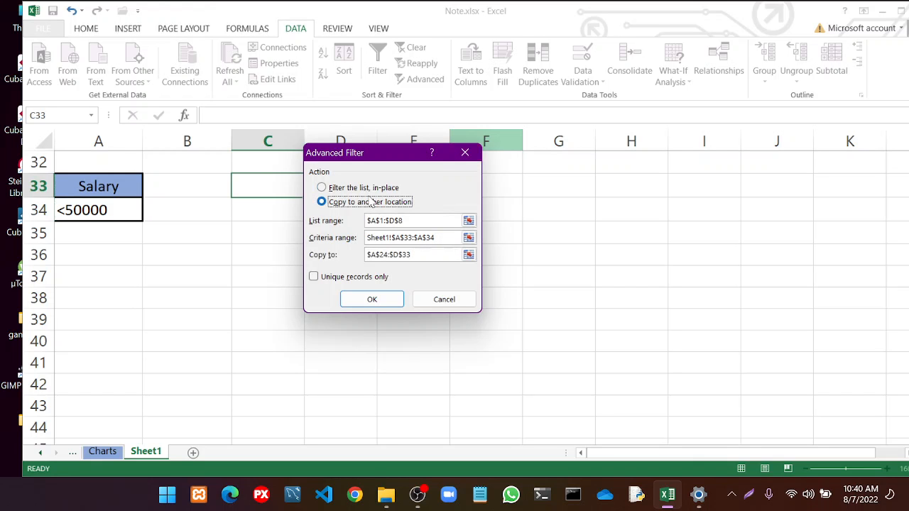
click(469, 254)
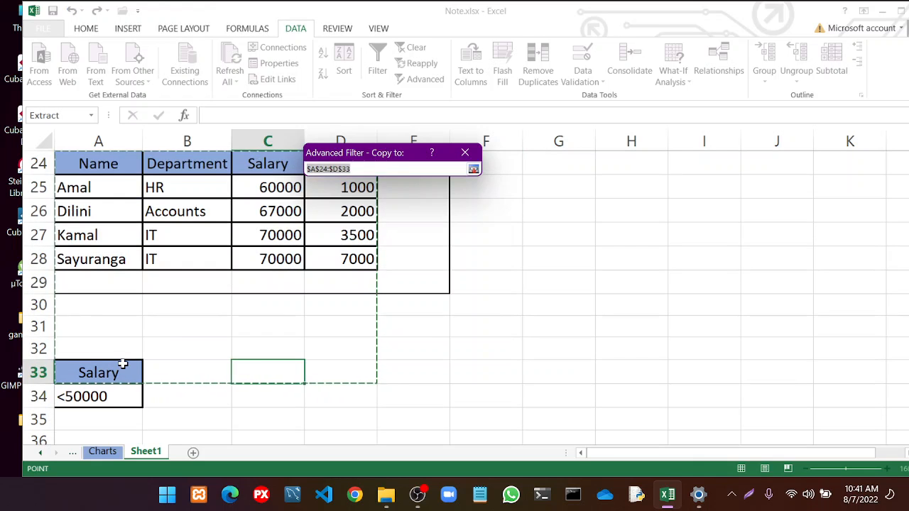
scroll(122, 365, down, 1)
scroll(97, 387, down, 1)
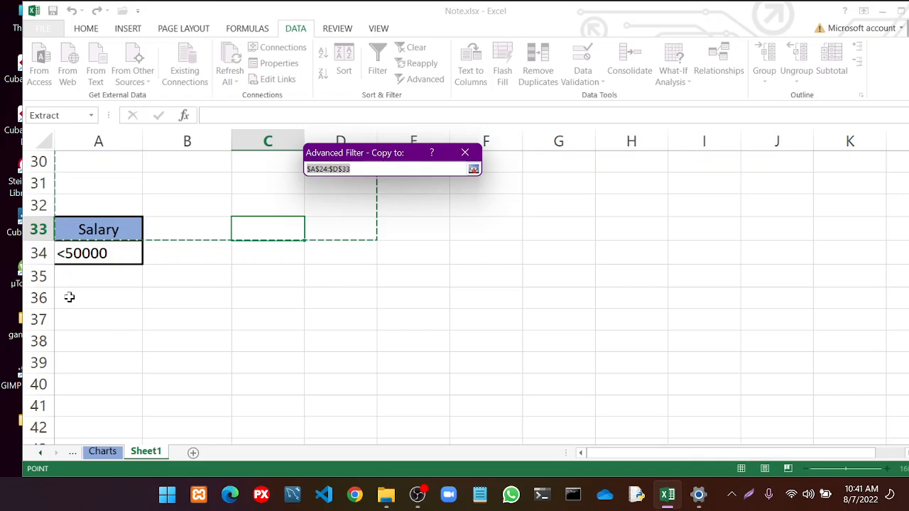
drag(69, 296, 324, 374)
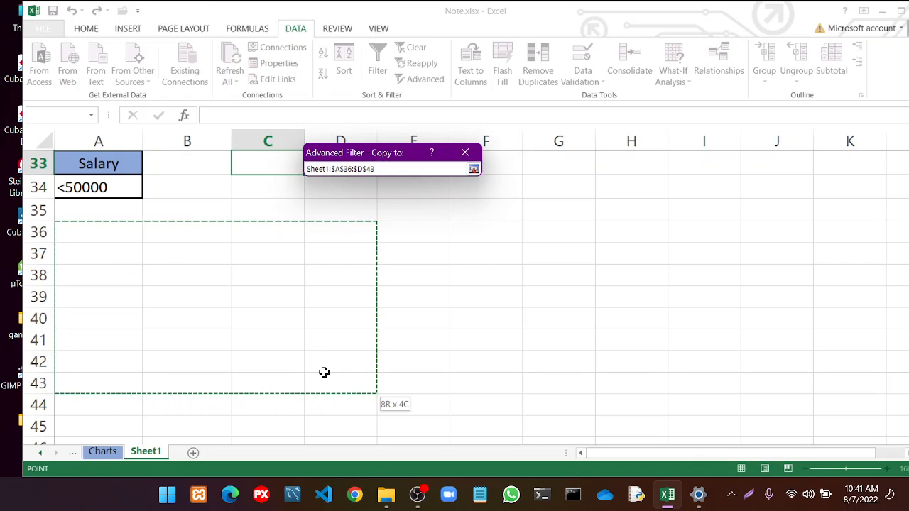
scroll(402, 341, up, 3)
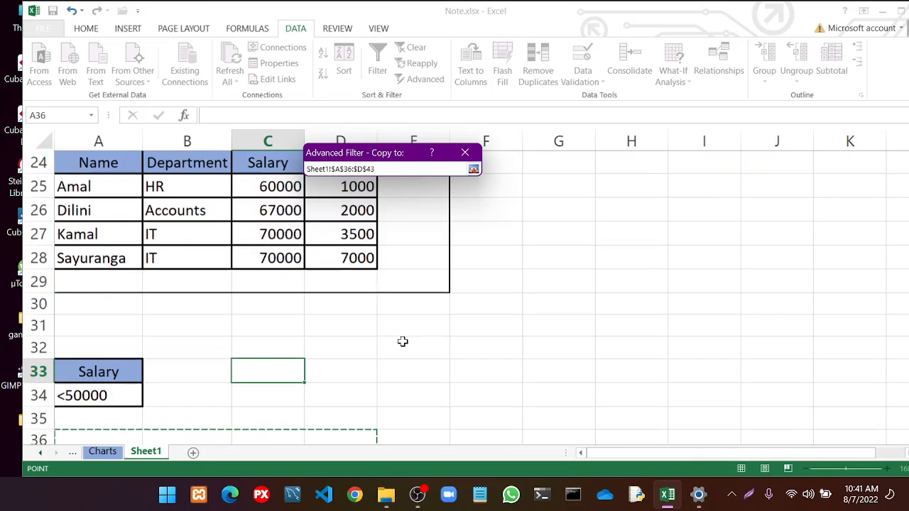
scroll(402, 341, down, 3)
click(473, 169)
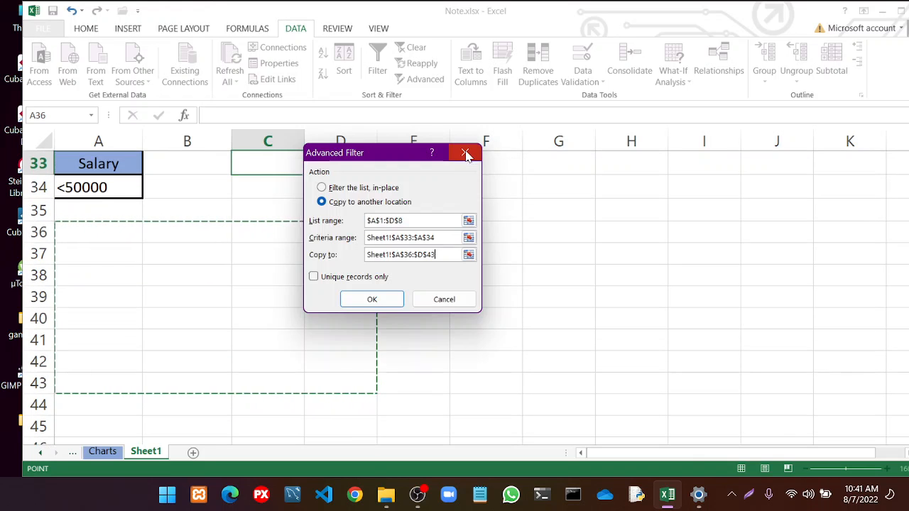
click(372, 298)
scroll(309, 306, up, 1)
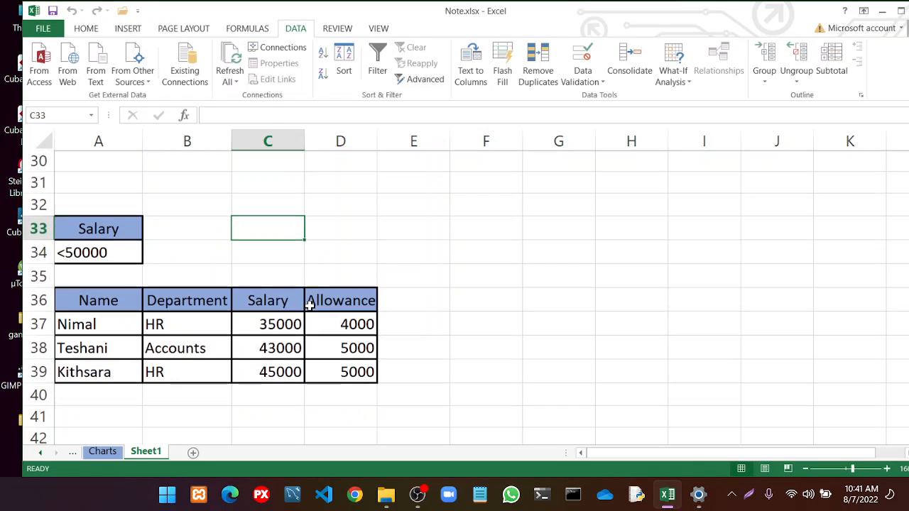
Apply a thick box border around A32:E40, enclosing the Salary <50000 criteria and its filtered results
click(362, 271)
drag(70, 205, 389, 402)
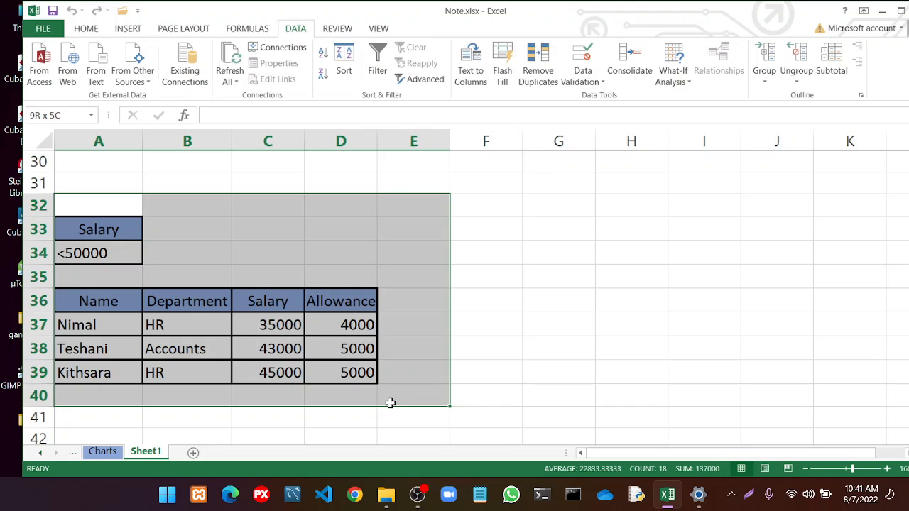
click(84, 28)
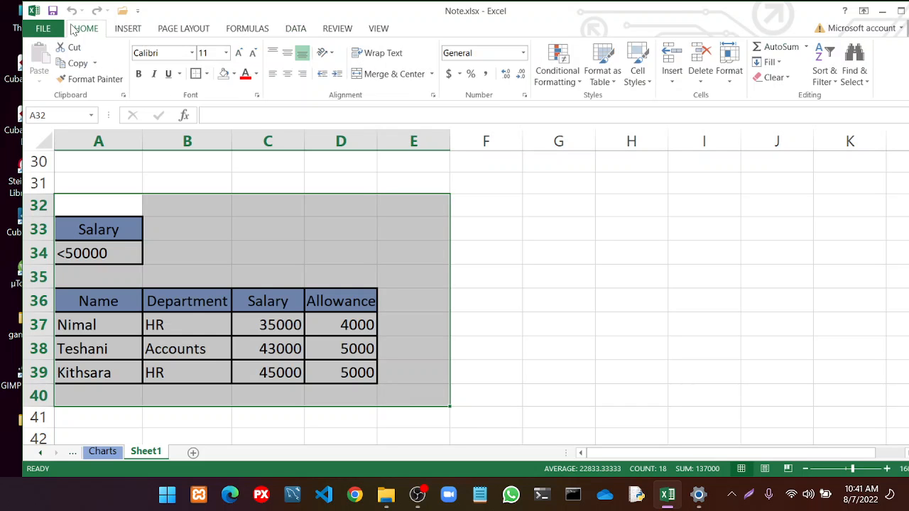
click(206, 74)
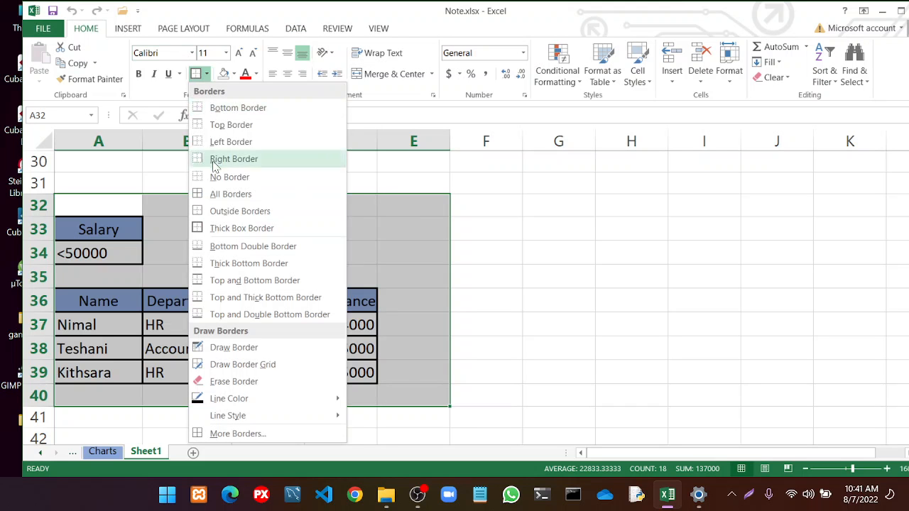
click(213, 228)
click(518, 272)
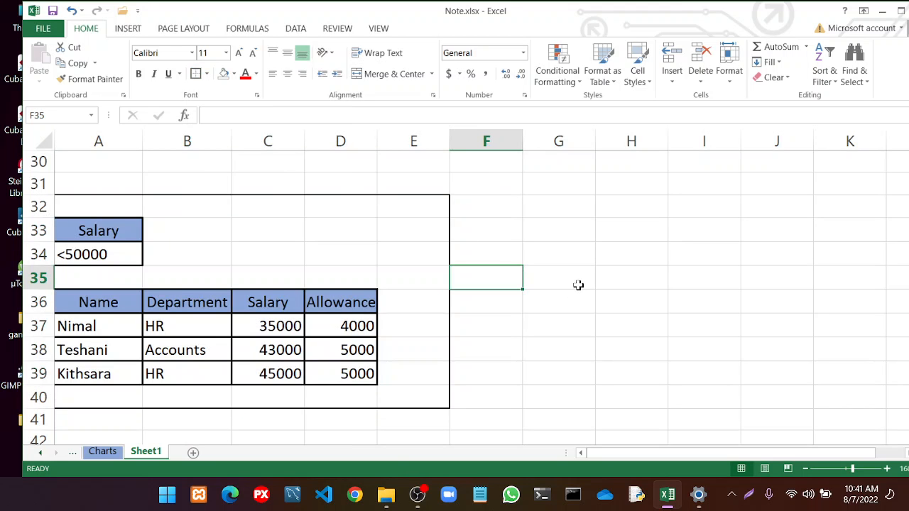
Enter the label "is equal" in C11, beside the Department HR criteria
scroll(578, 284, up, 8)
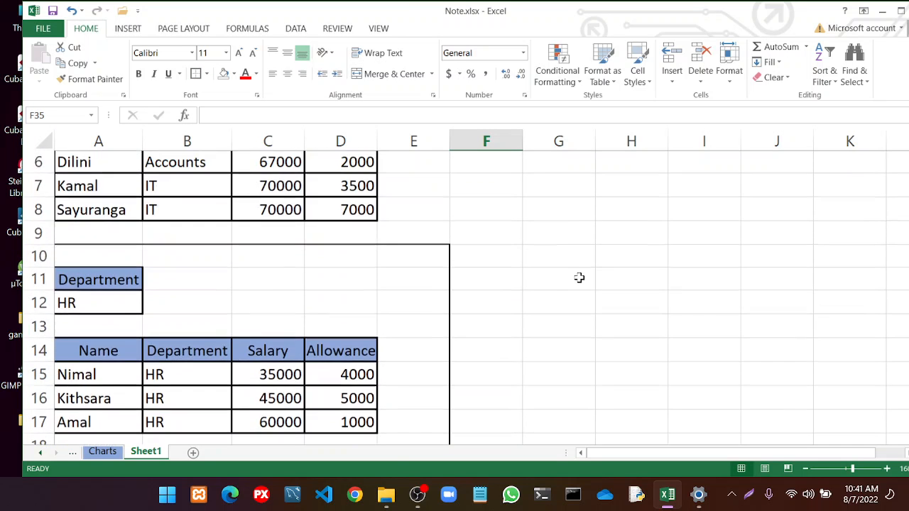
scroll(579, 277, up, 2)
scroll(573, 272, down, 2)
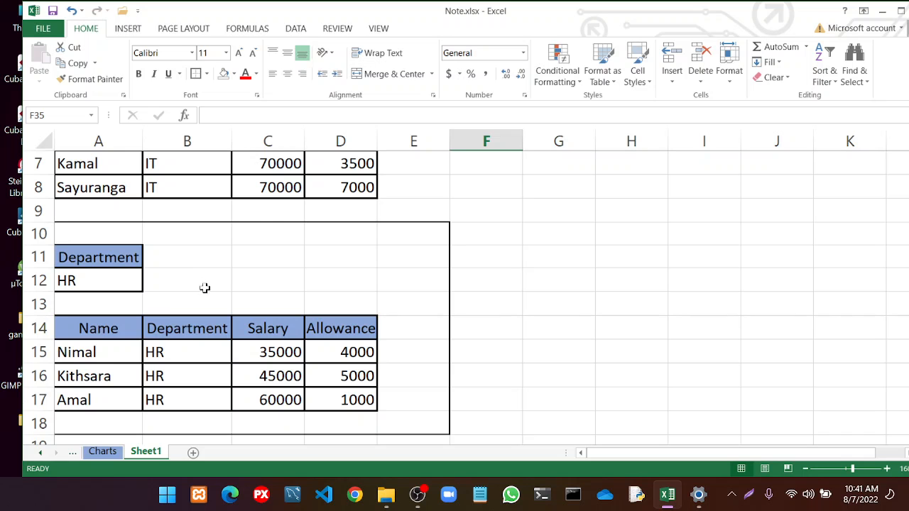
click(295, 281)
click(260, 256)
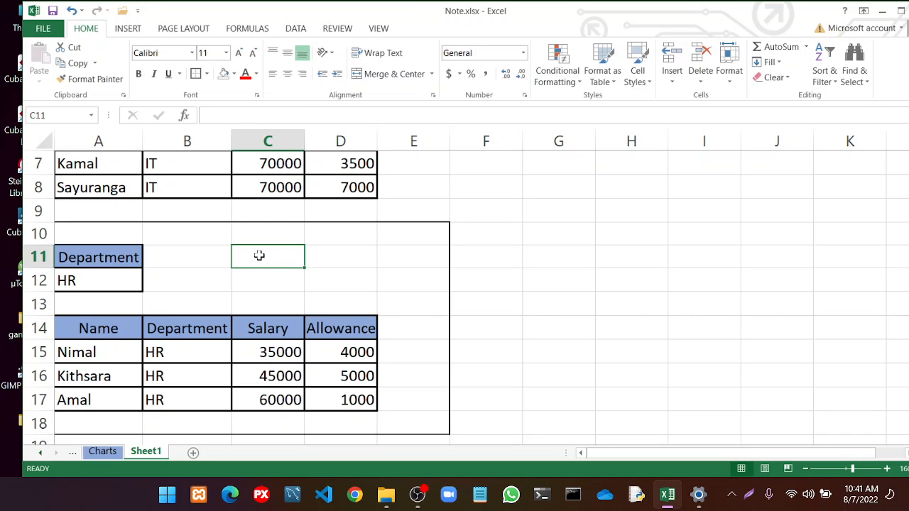
text(is e)
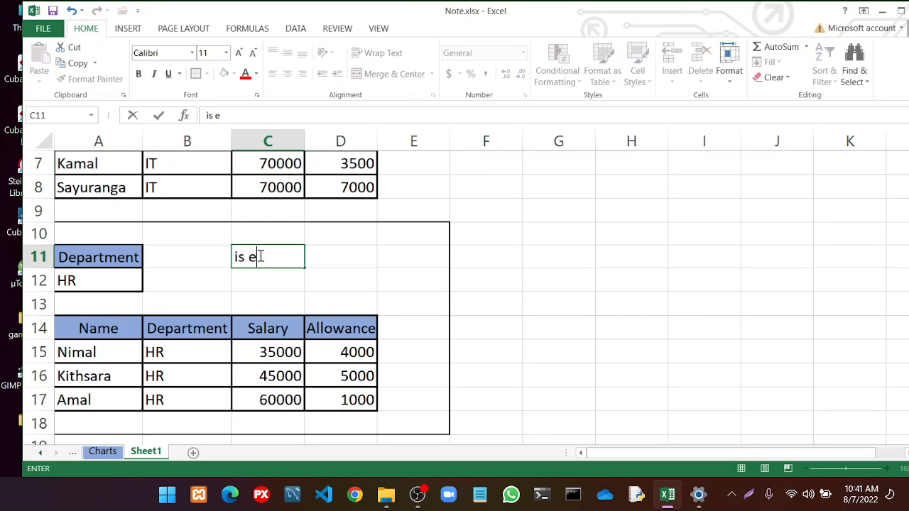
text(qual)
click(370, 290)
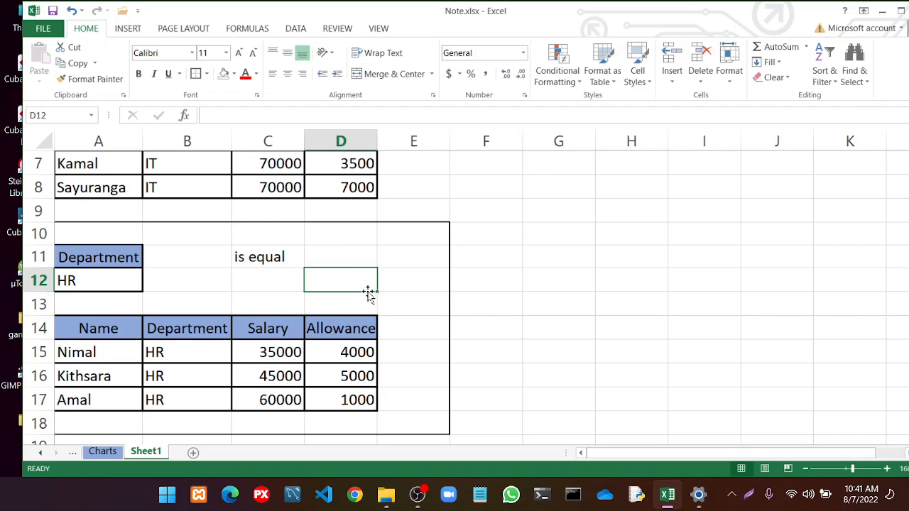
Enter the label "is grater than" in C21, beside the Salary >50000 criteria
scroll(382, 311, down, 4)
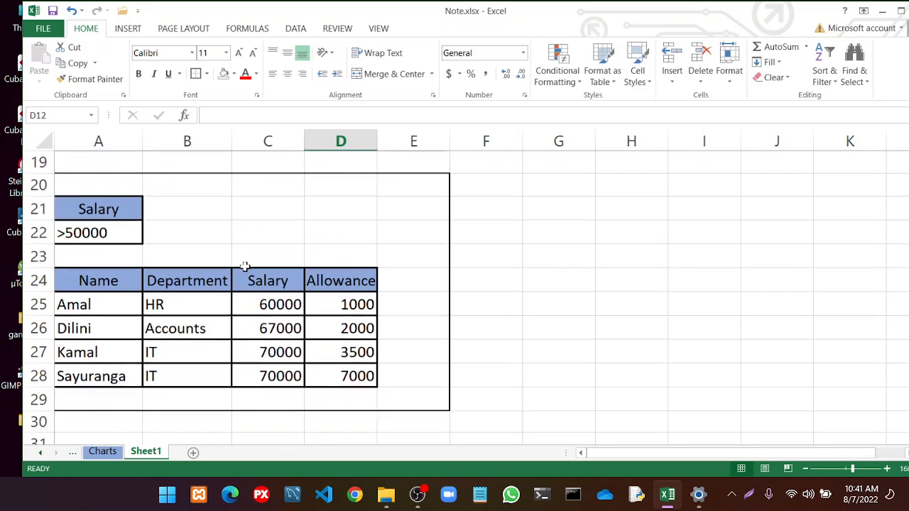
click(266, 208)
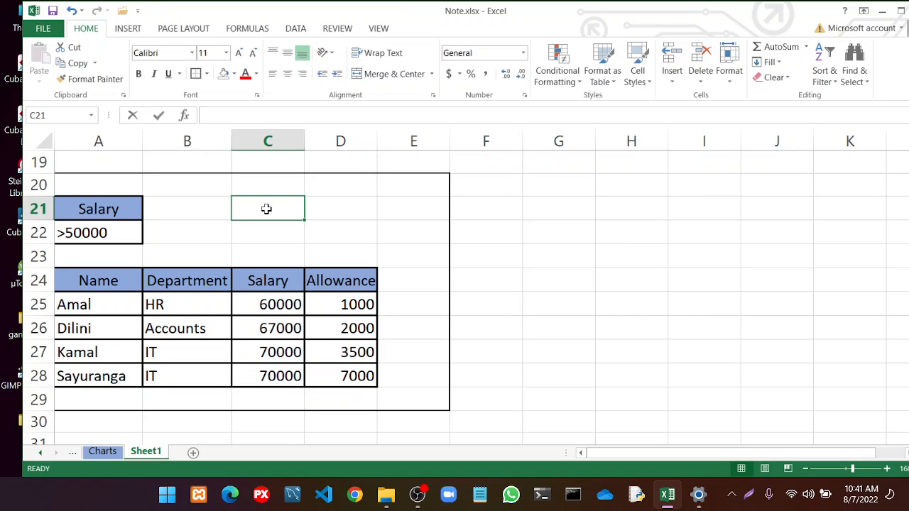
text(is grater)
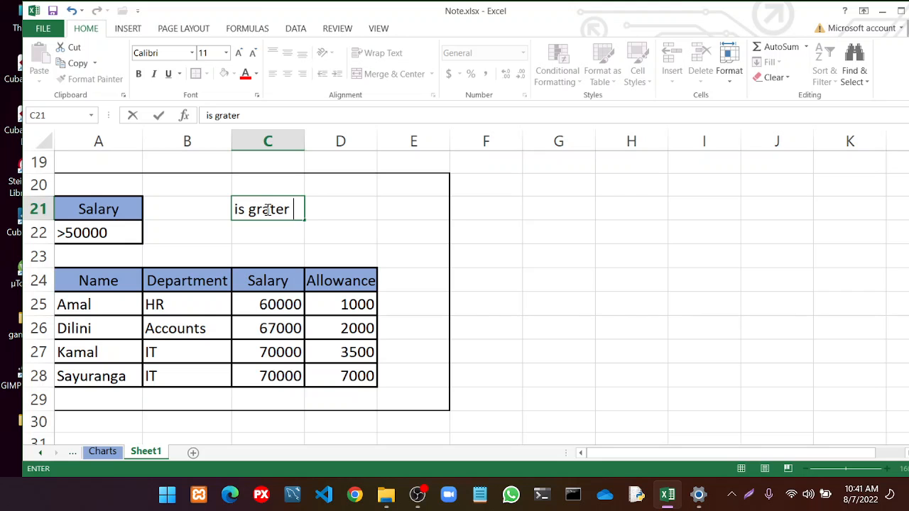
text( tha)
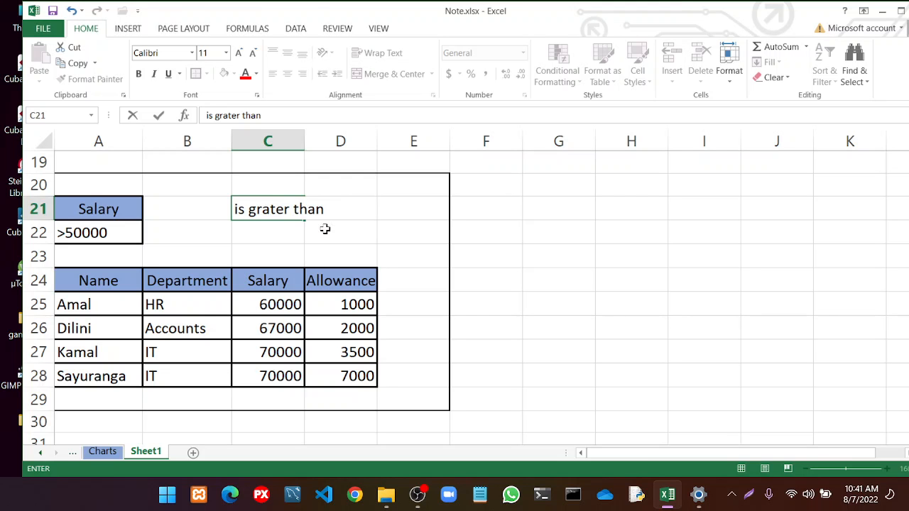
text(n)
click(383, 225)
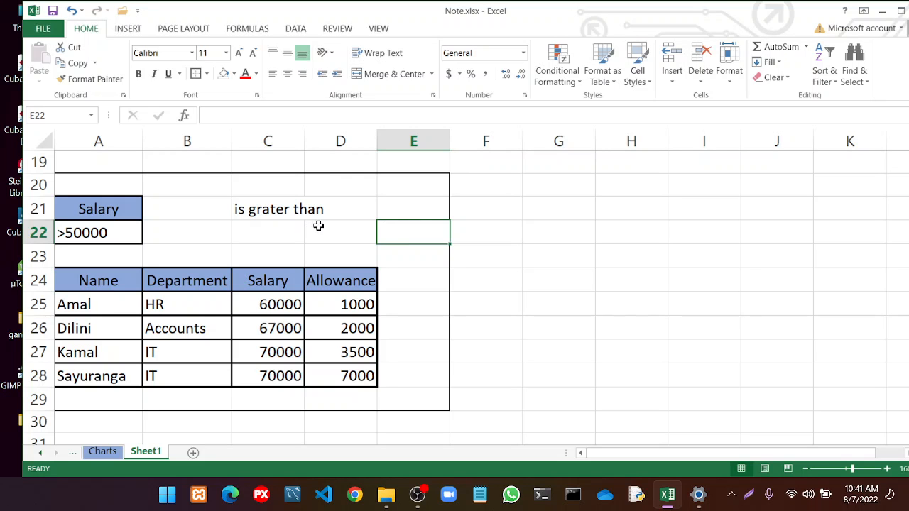
Enter the label "is less than" in C33, beside the Salary <50000 criteria
scroll(318, 225, down, 3)
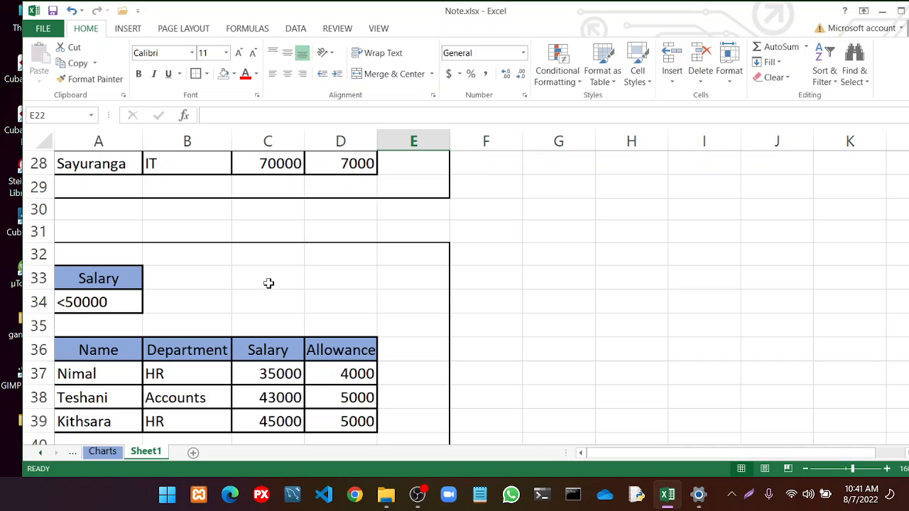
click(268, 283)
text(is )
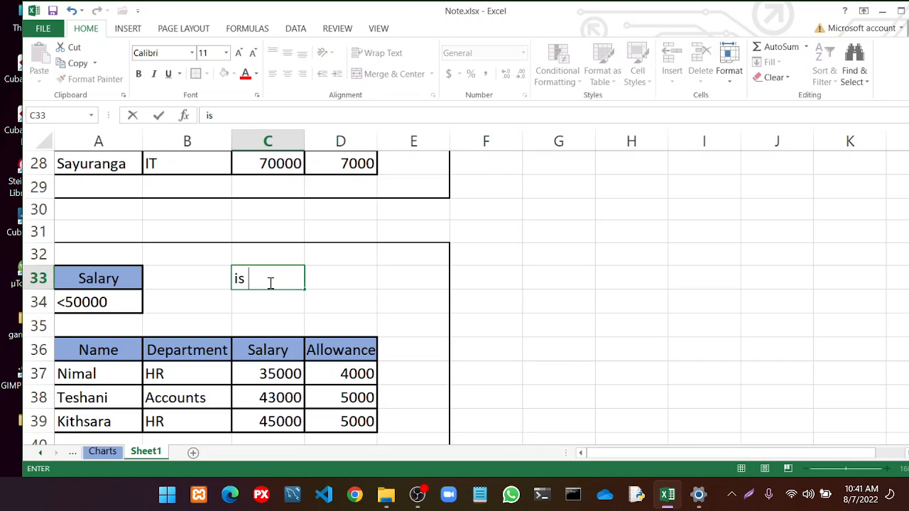
text(less than)
click(600, 313)
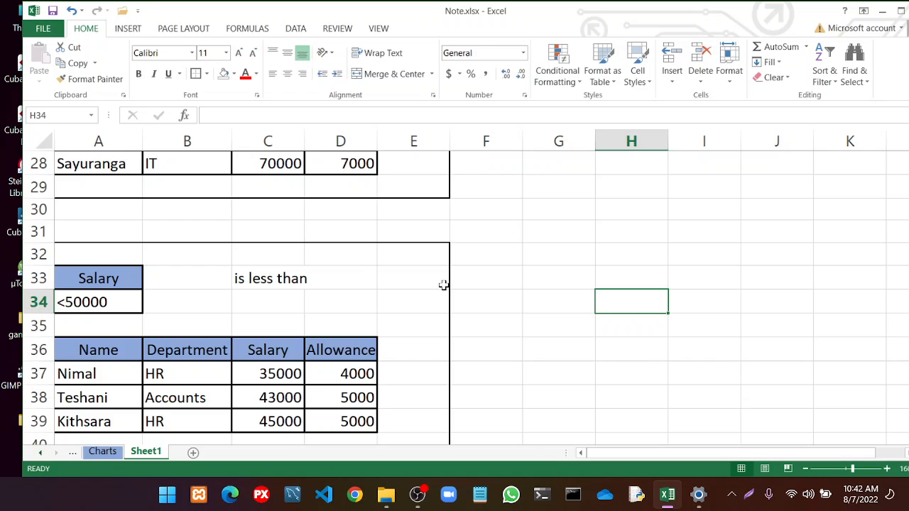
scroll(443, 285, up, 8)
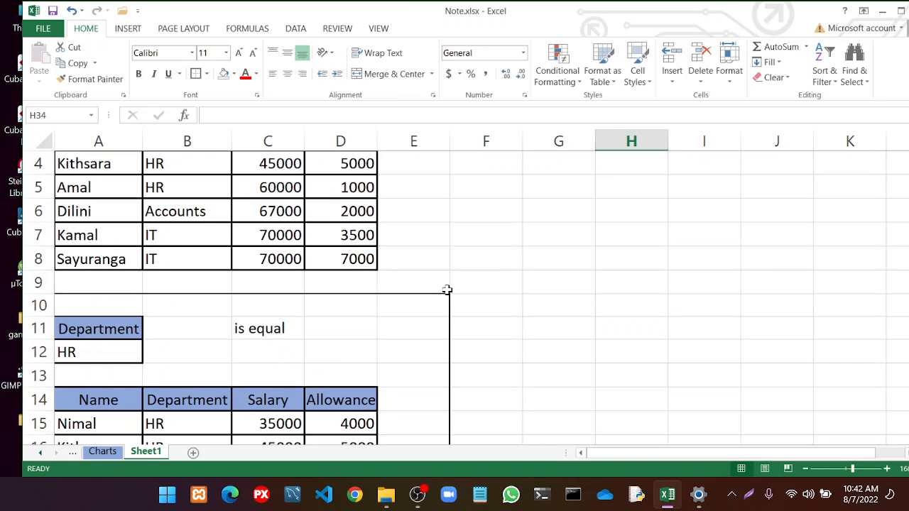
scroll(446, 289, up, 1)
scroll(452, 288, down, 3)
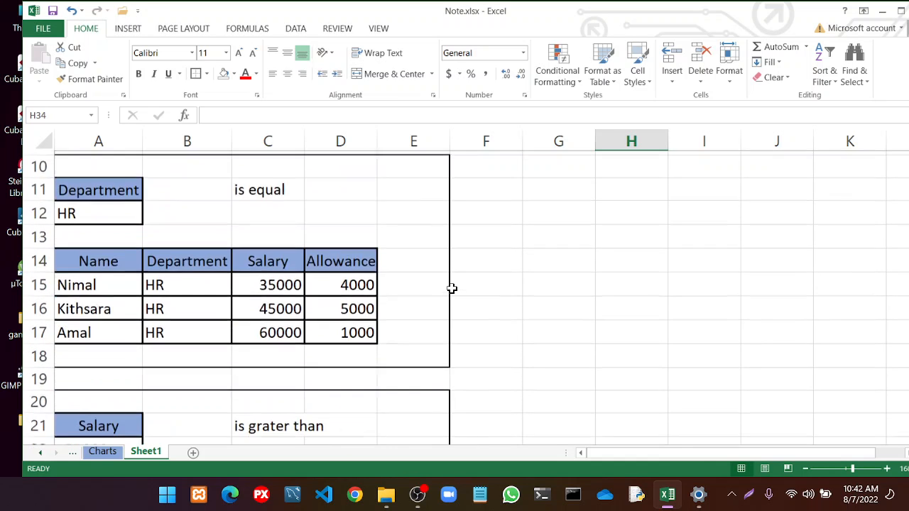
scroll(452, 287, down, 8)
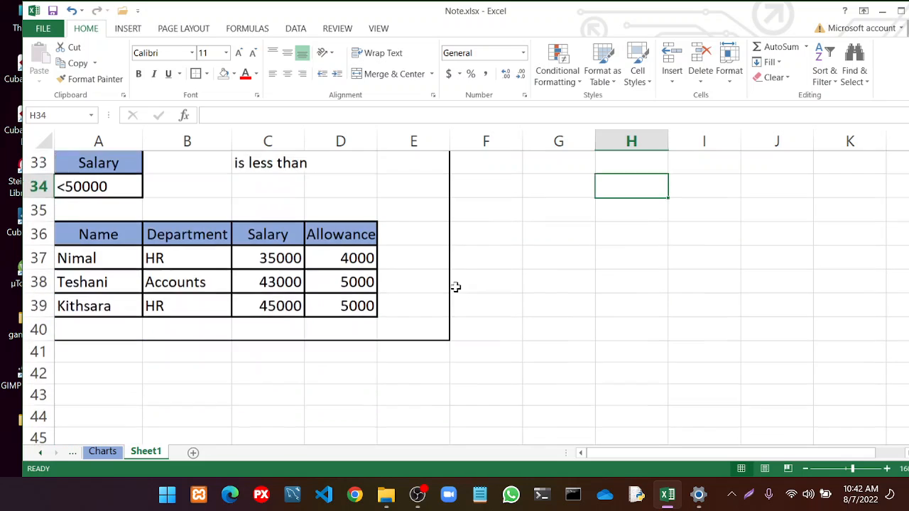
Review the employee table and the existing is equal, is greater than and is less than filter examples on Sheet1
scroll(455, 287, up, 10)
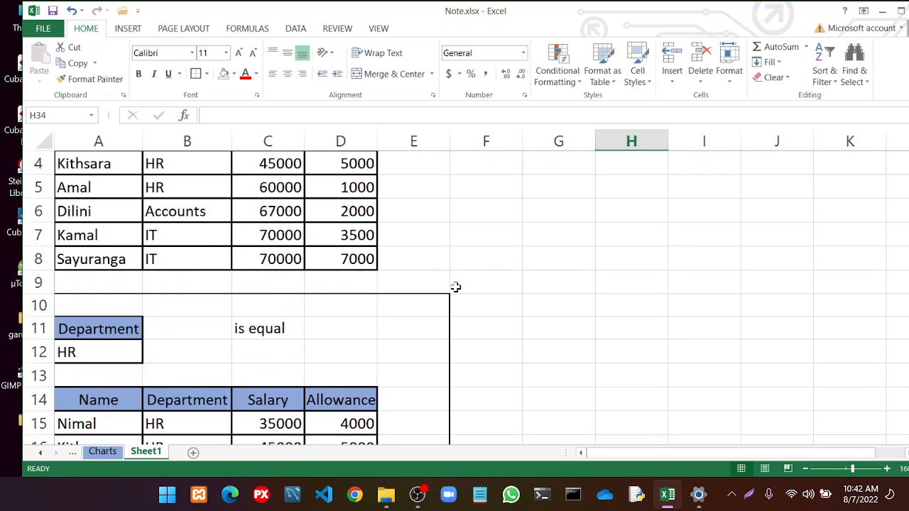
scroll(455, 287, up, 1)
scroll(455, 285, down, 3)
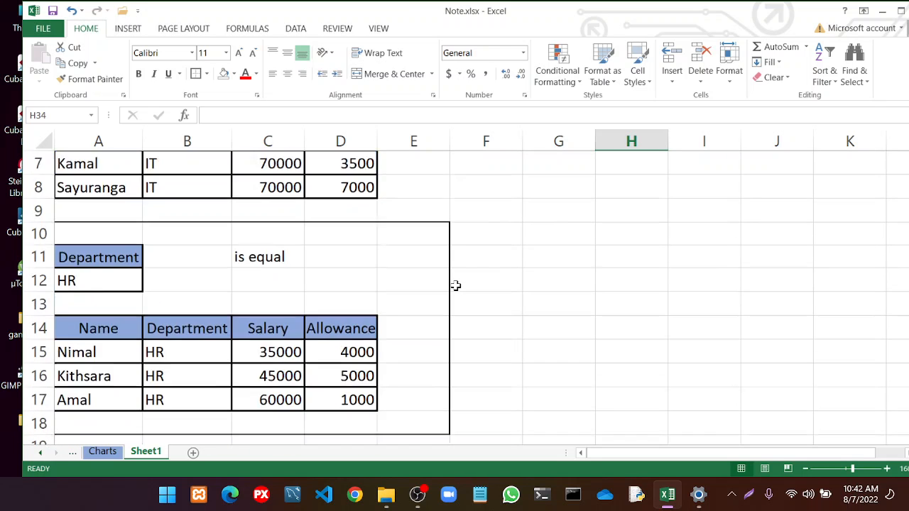
scroll(285, 203, down, 7)
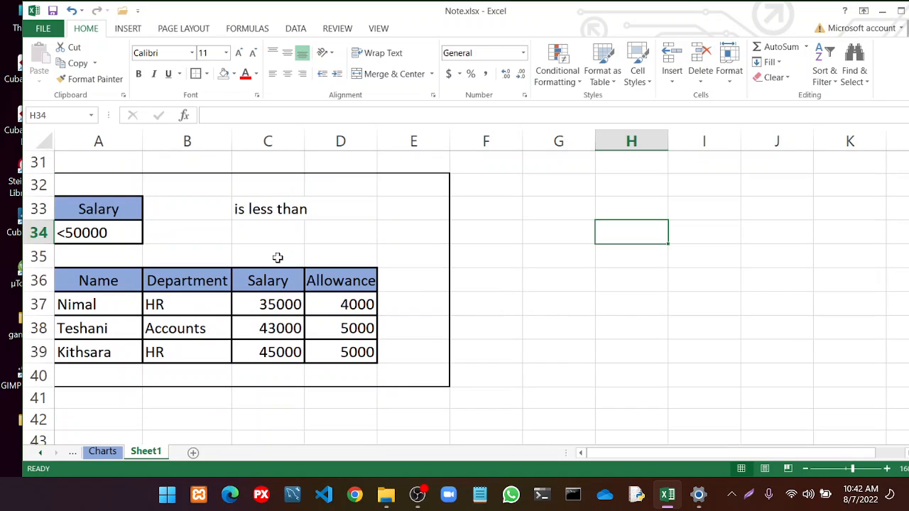
scroll(280, 257, down, 1)
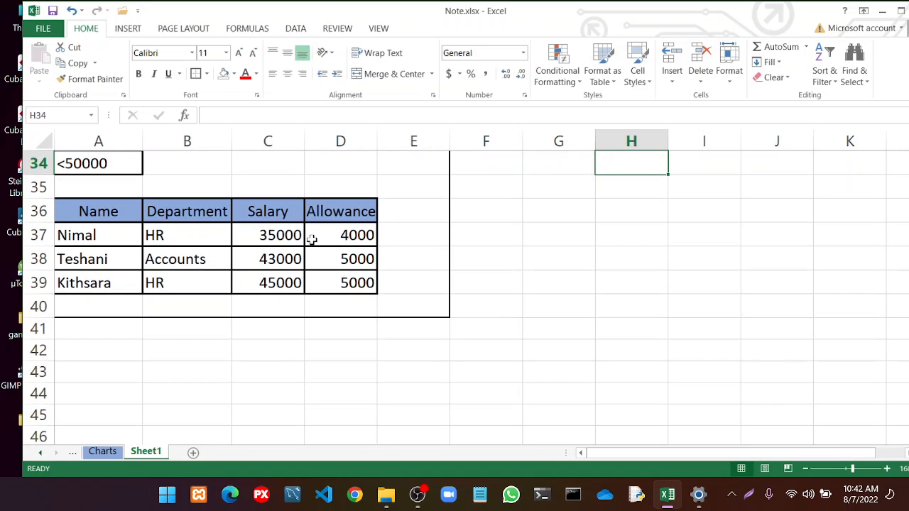
scroll(315, 244, down, 1)
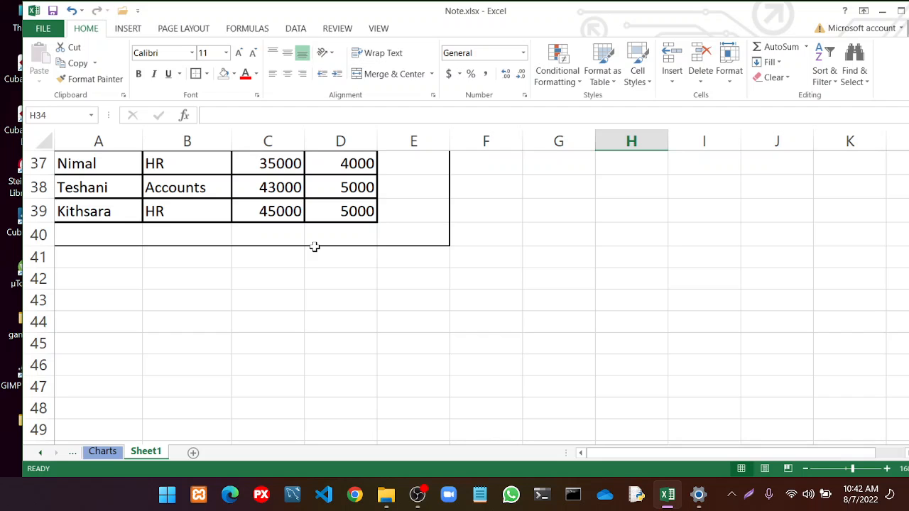
scroll(319, 277, down, 1)
scroll(324, 267, up, 4)
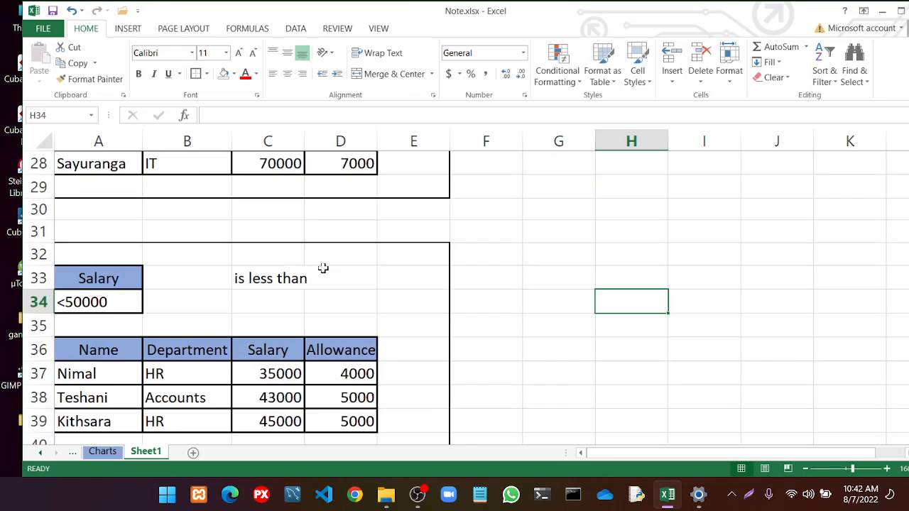
scroll(320, 266, down, 2)
scroll(320, 266, up, 11)
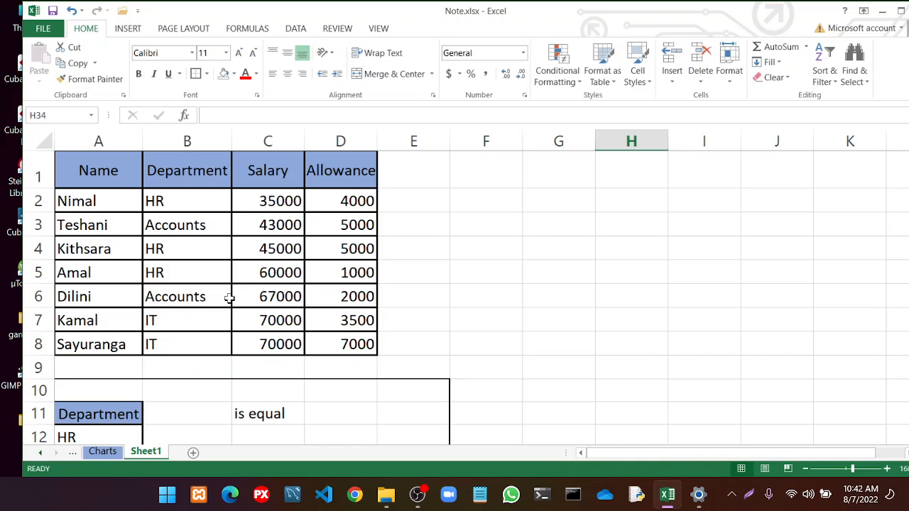
Examine the department and salary values of the HR rows in the employee table
click(177, 196)
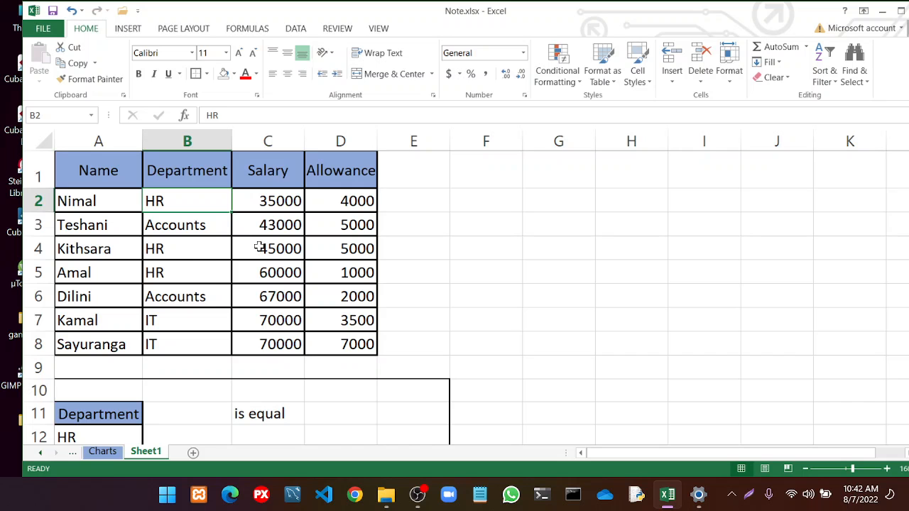
drag(189, 254, 253, 251)
drag(181, 274, 249, 272)
drag(191, 204, 258, 201)
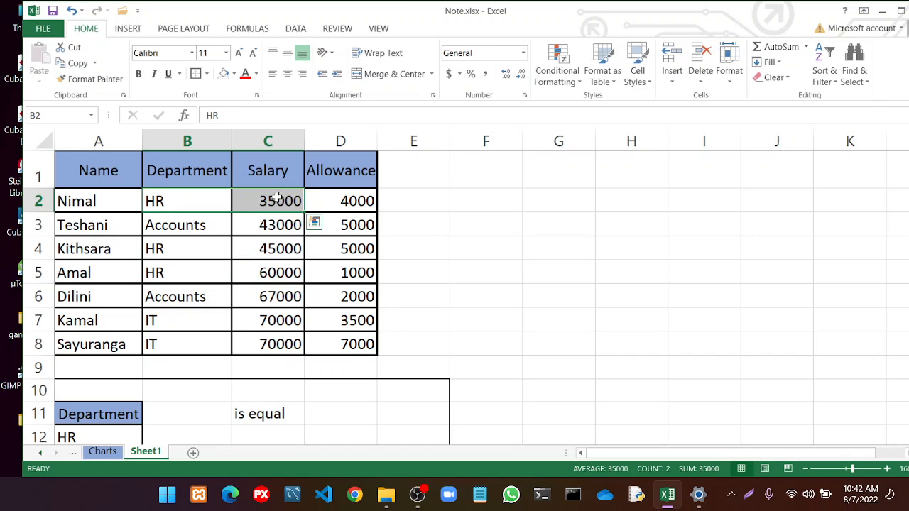
scroll(493, 273, down, 1)
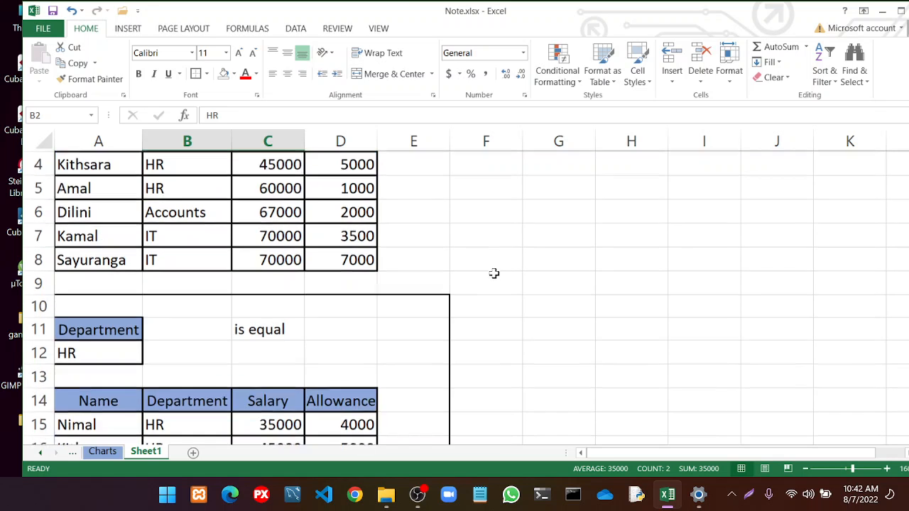
scroll(493, 273, up, 1)
click(452, 242)
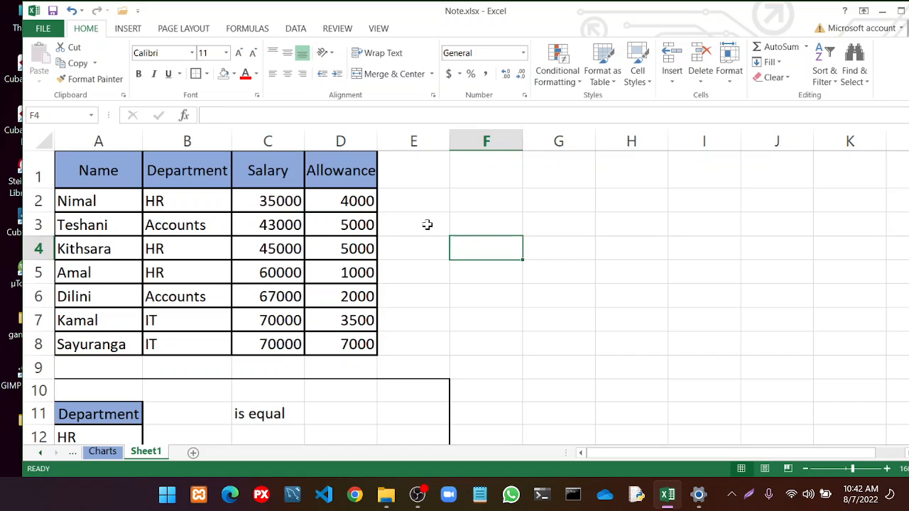
drag(85, 174, 325, 203)
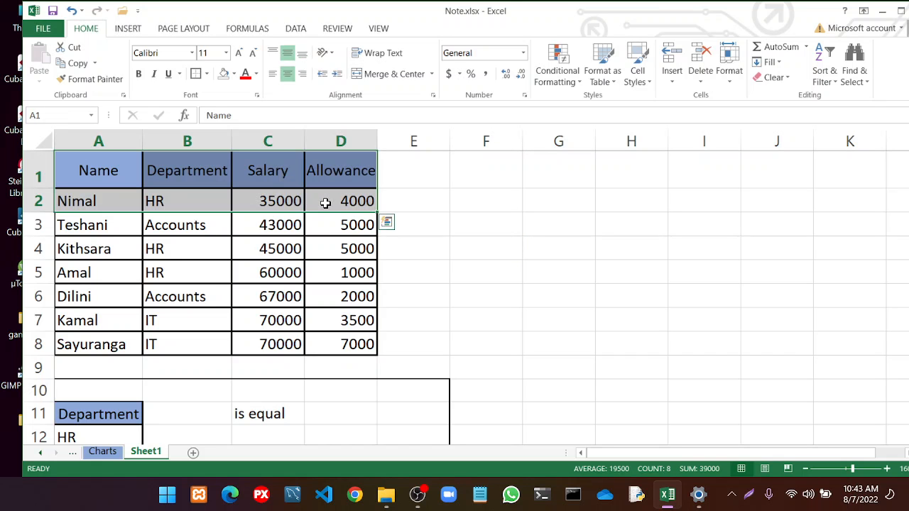
right_click(273, 178)
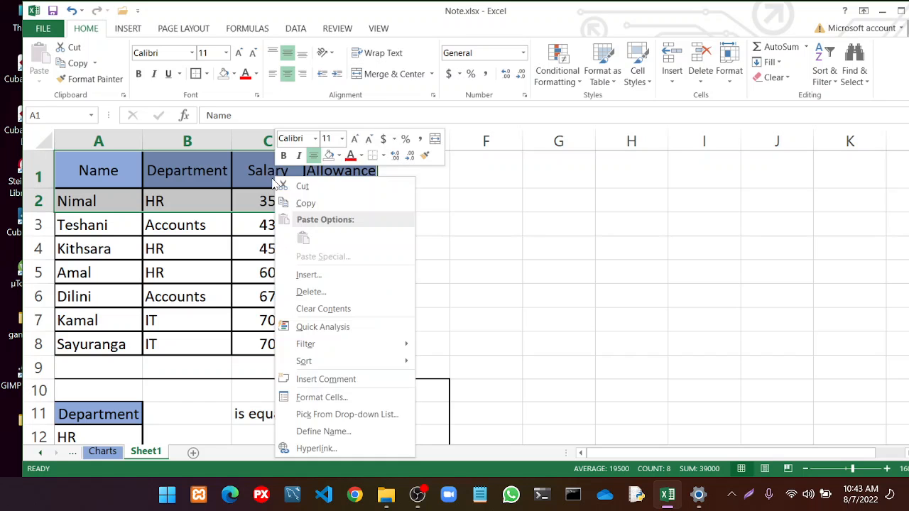
click(435, 183)
click(253, 170)
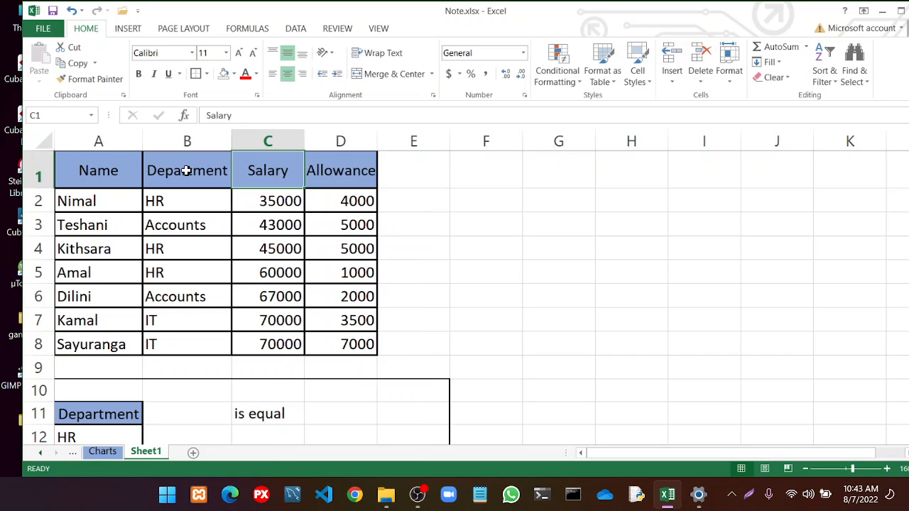
Copy the Department and Salary headers with their first data row (B1:C2) to the empty area starting at A44
drag(187, 170, 263, 199)
right_click(258, 175)
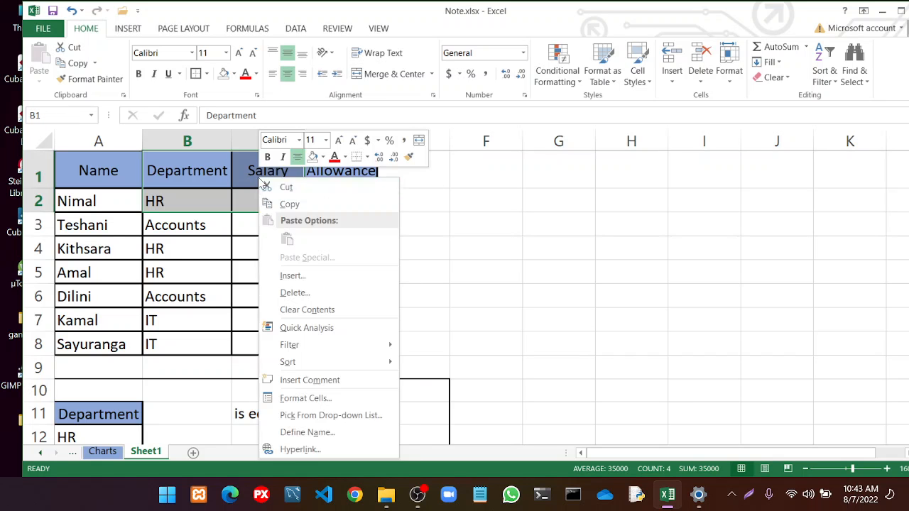
click(282, 204)
scroll(528, 259, down, 7)
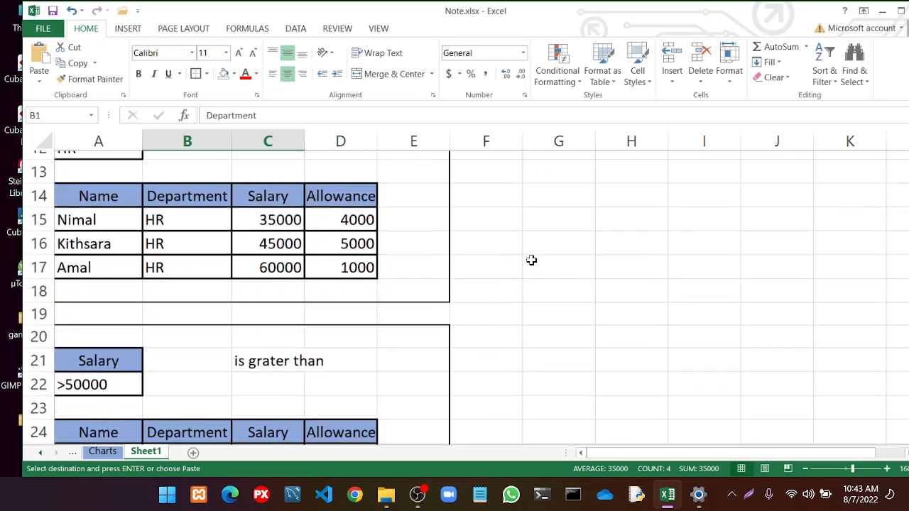
scroll(529, 260, down, 6)
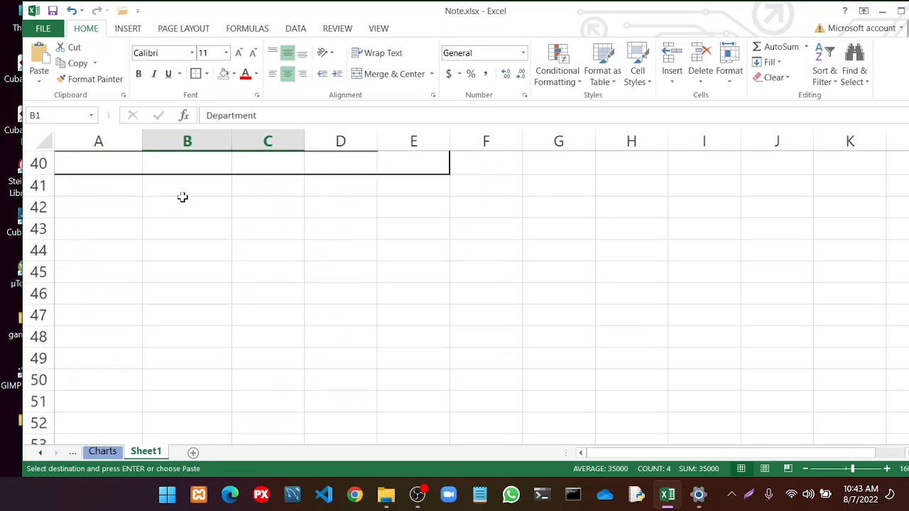
click(90, 232)
click(83, 249)
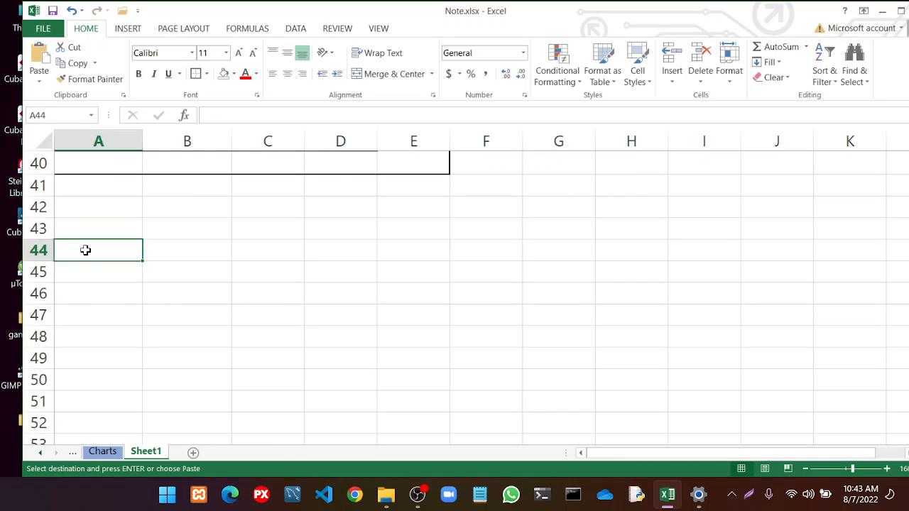
right_click(85, 254)
click(113, 254)
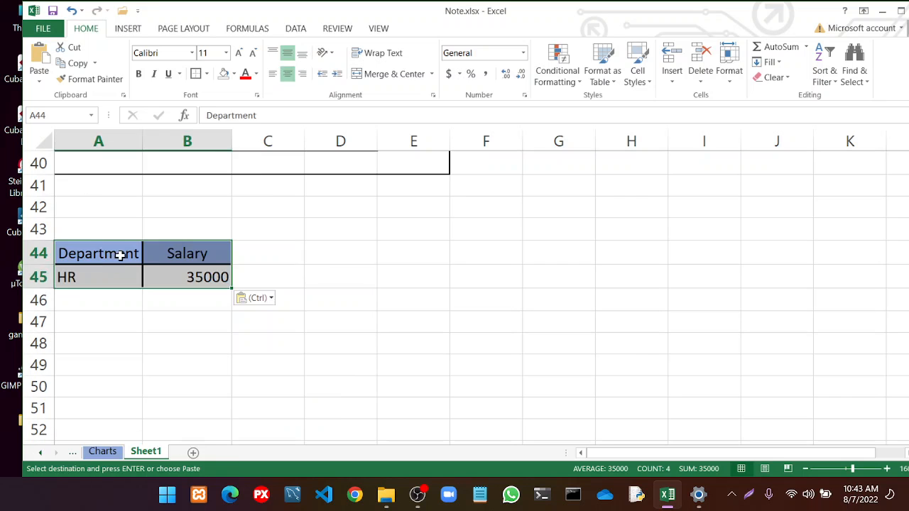
click(272, 249)
Change the salary criterion in B45 to >40000
click(158, 280)
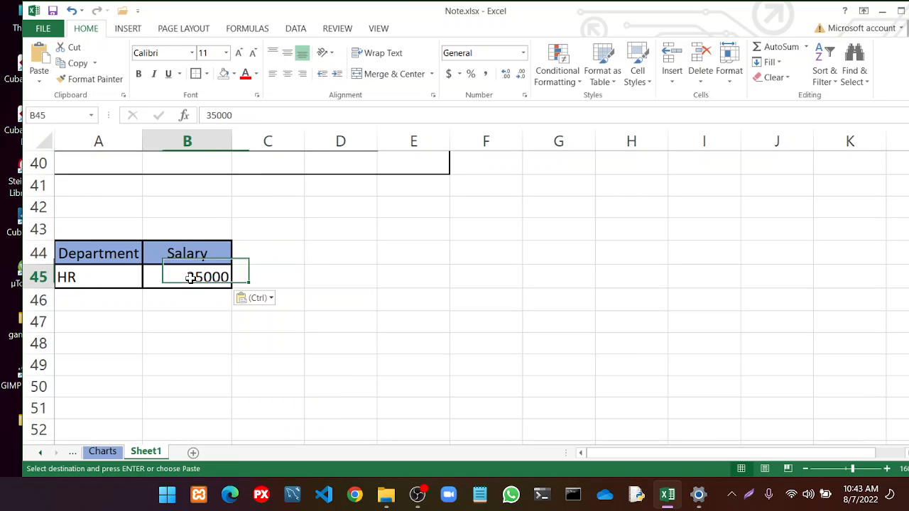
double_click(208, 277)
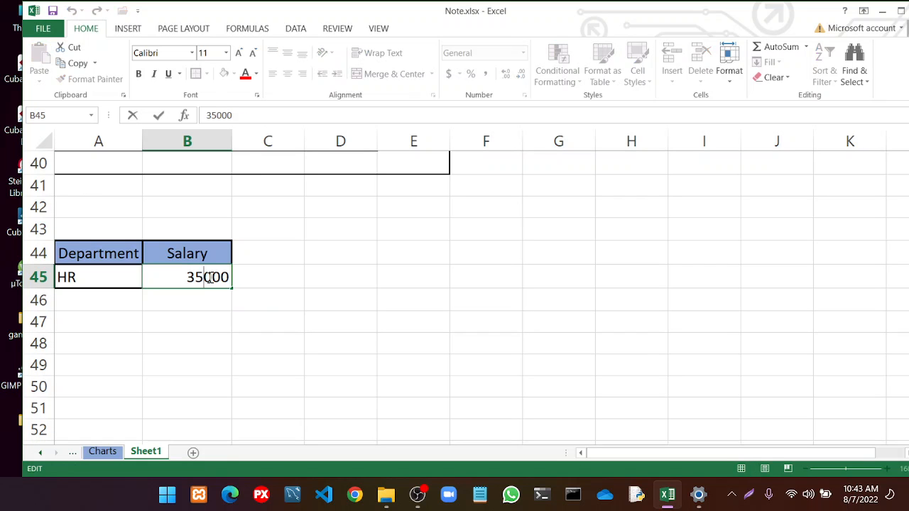
key(BackSpace)
key(BackSpace)
text(40)
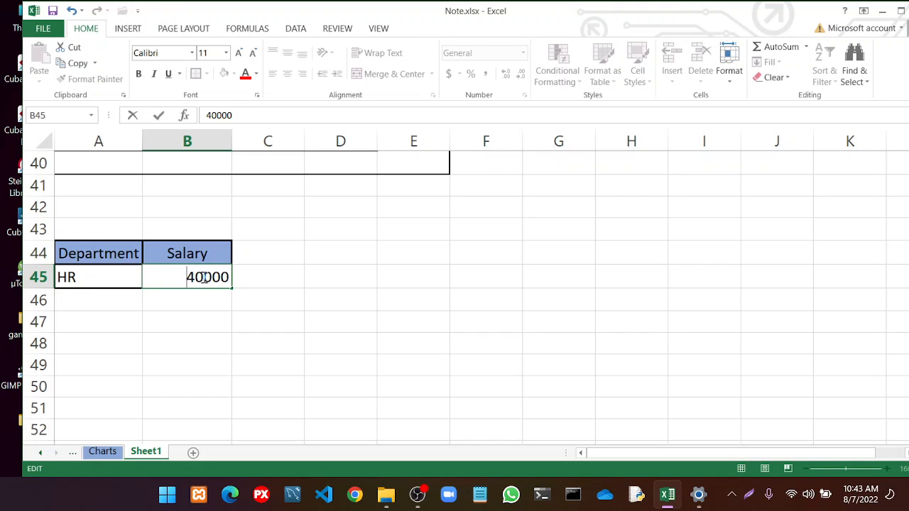
text(>)
click(257, 307)
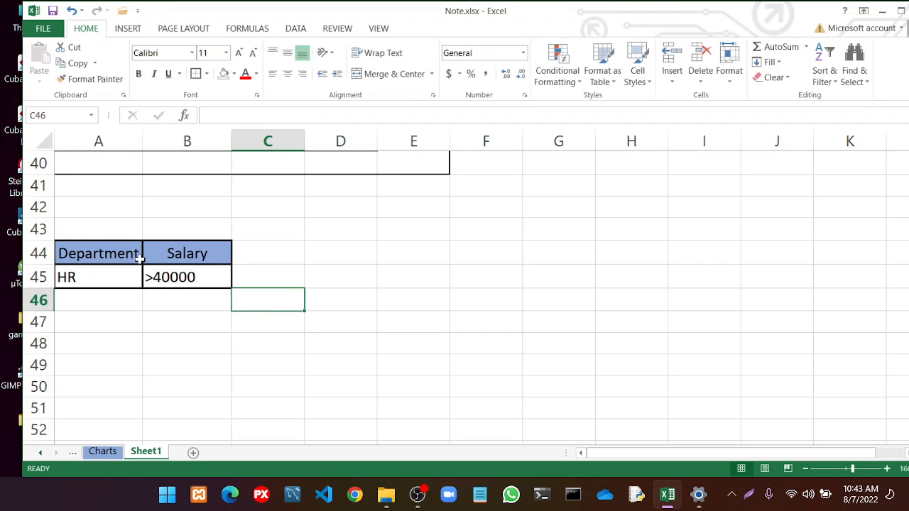
Set up an Advanced Filter that copies to another location, using A44:B45 as the criteria range
click(294, 28)
click(408, 79)
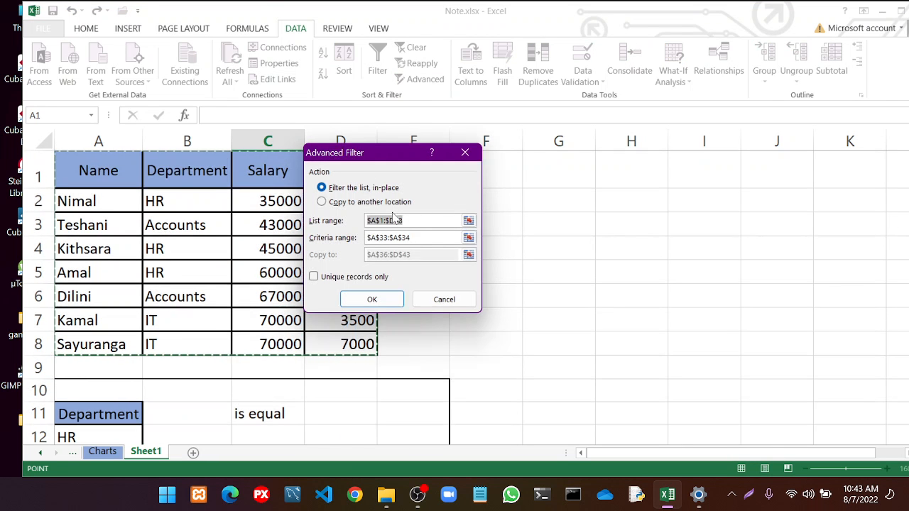
click(352, 202)
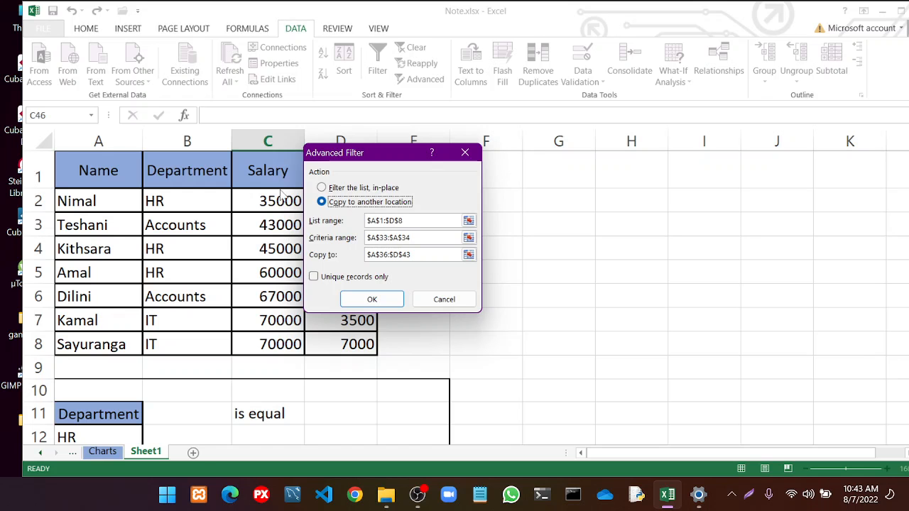
click(467, 238)
scroll(462, 229, down, 11)
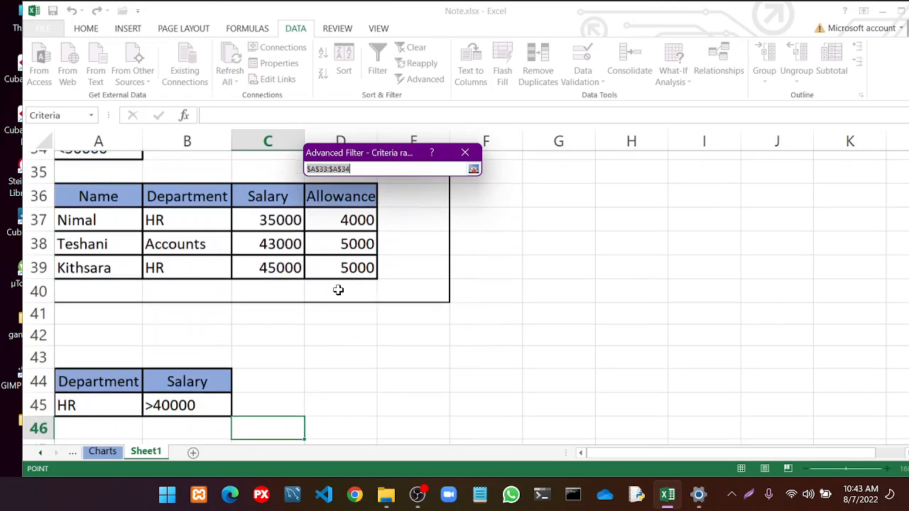
scroll(338, 290, down, 2)
drag(125, 230, 194, 256)
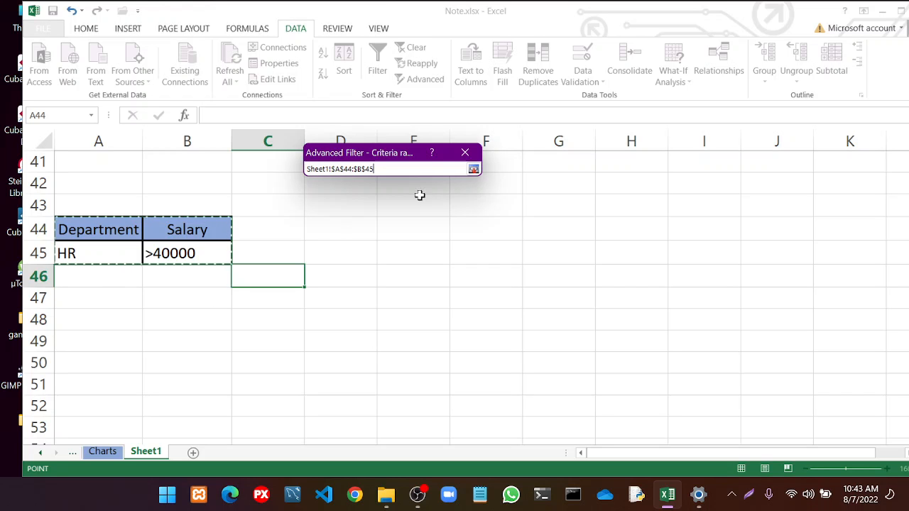
click(473, 169)
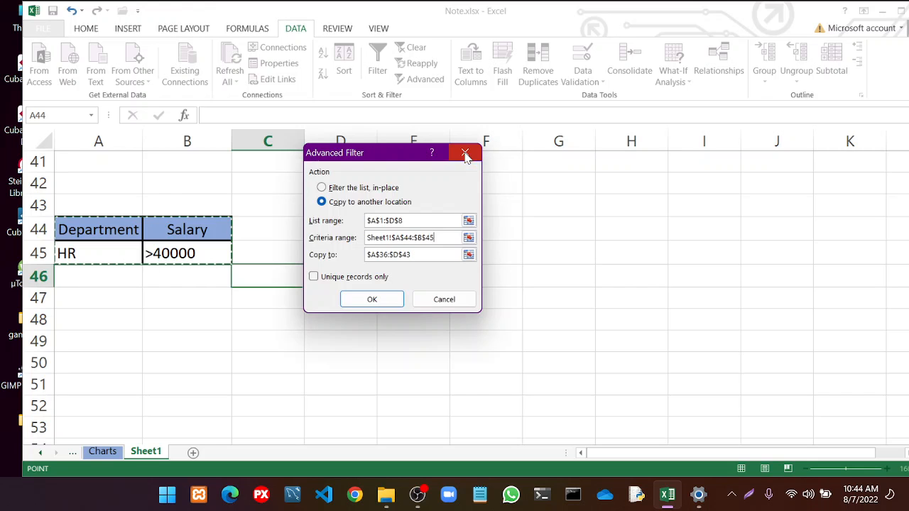
Set the filter's copy destination to A47:D51 and run the Advanced Filter
click(468, 254)
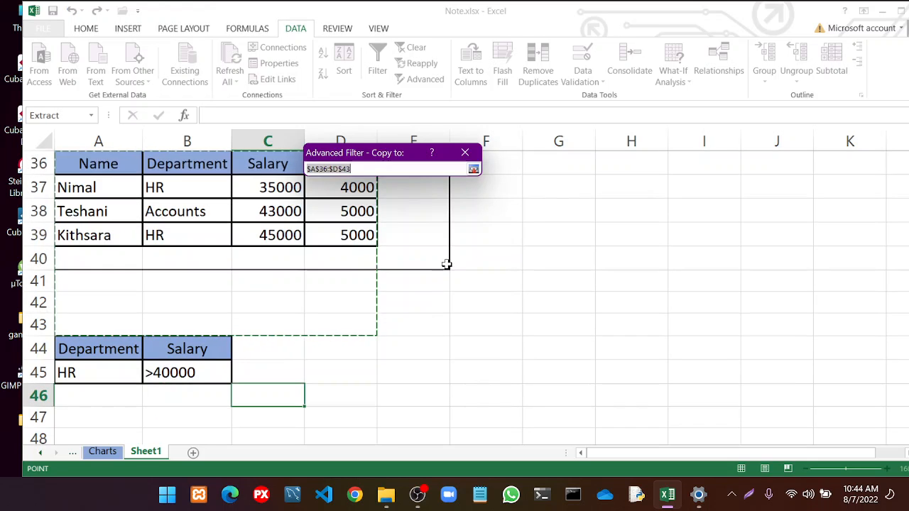
scroll(301, 317, down, 2)
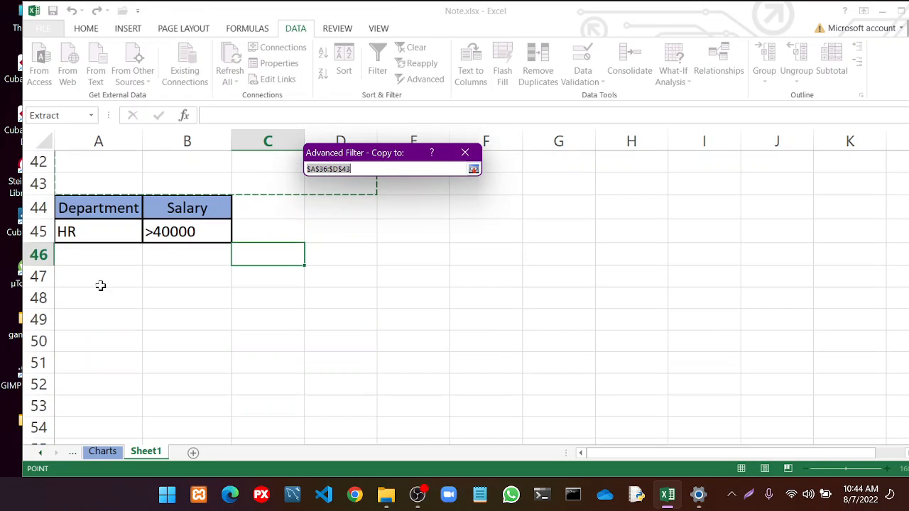
drag(71, 282, 344, 359)
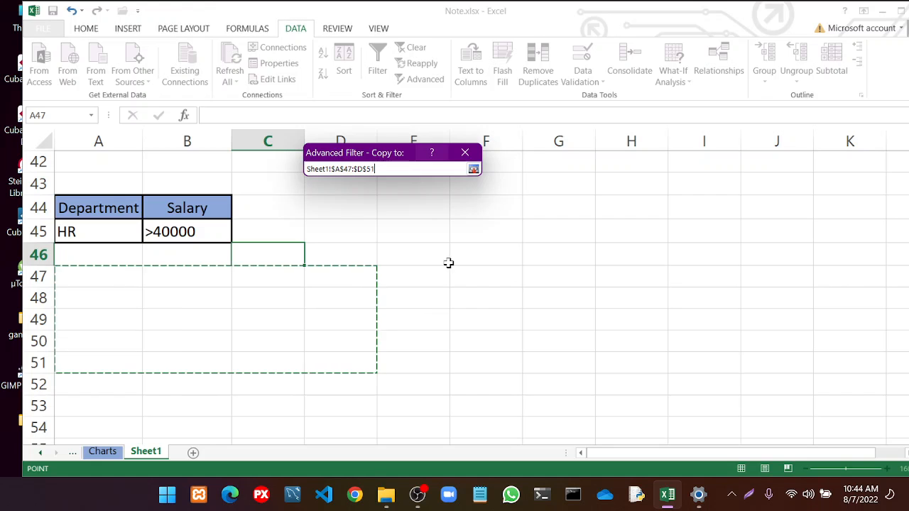
click(464, 154)
click(371, 299)
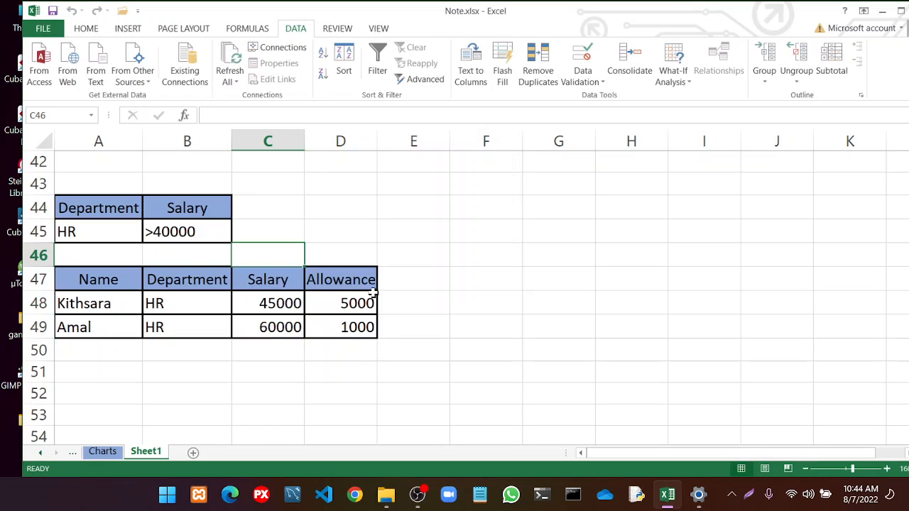
Apply an outside border around the combined-criteria block A43:E50, enclosing the criteria and the extracted records
scroll(444, 298, up, 1)
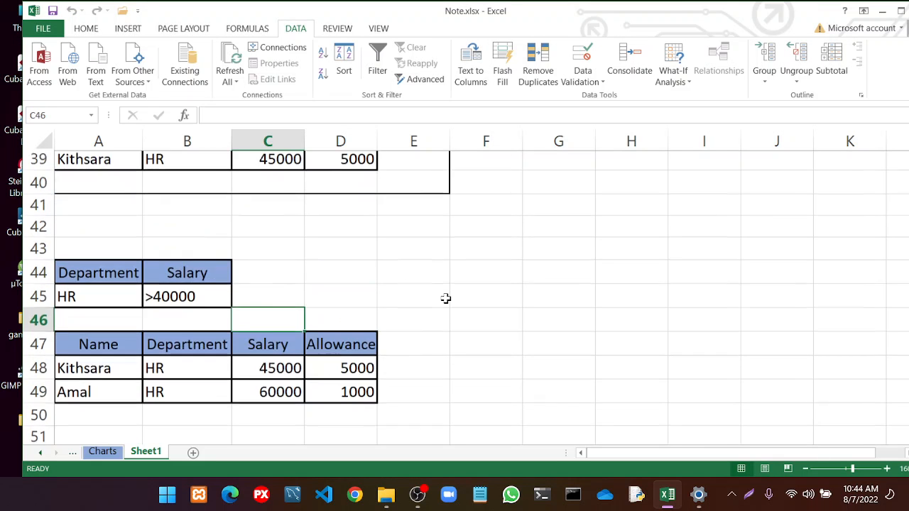
click(445, 298)
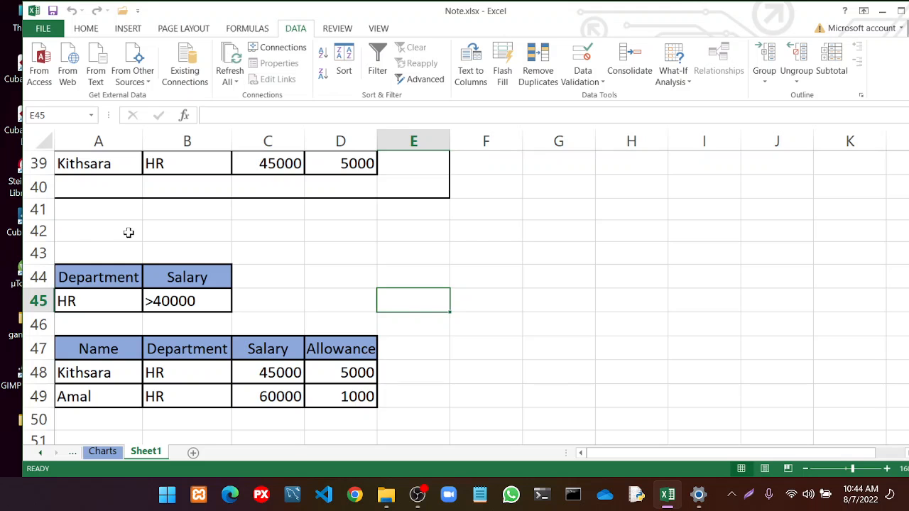
drag(68, 249, 394, 424)
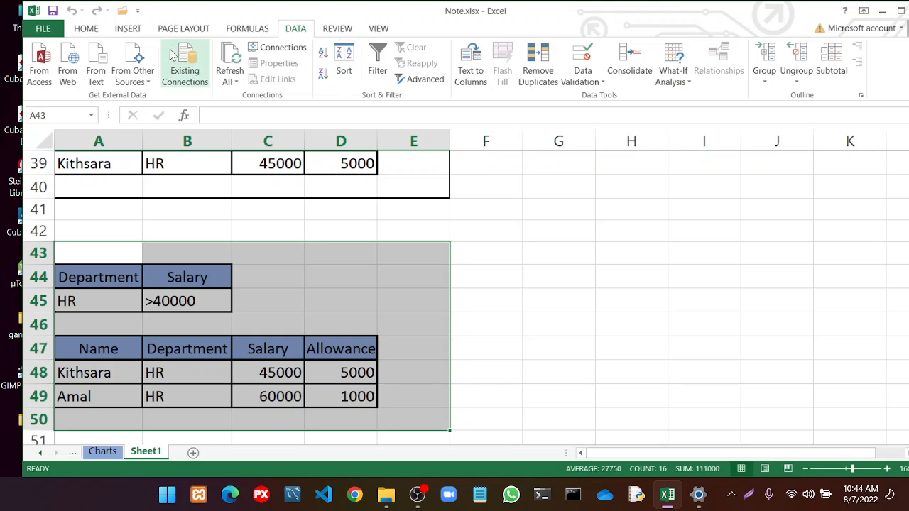
click(82, 30)
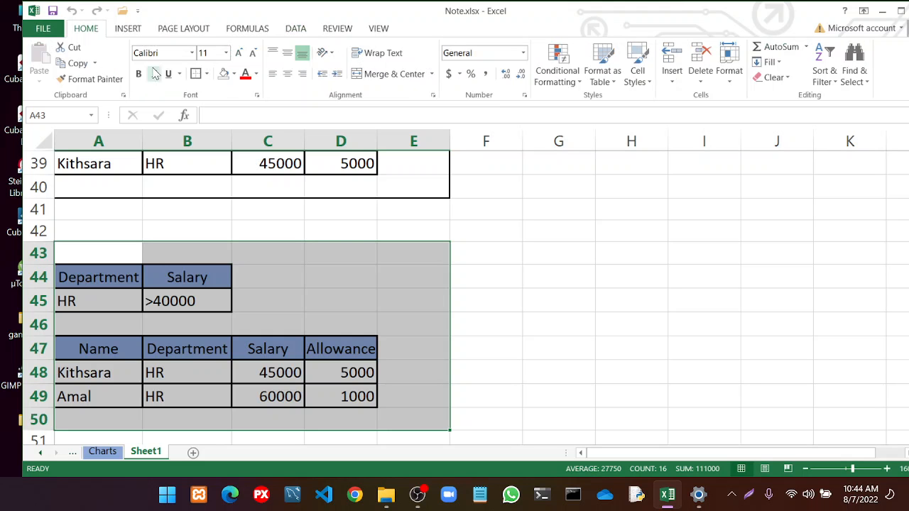
click(198, 74)
click(542, 270)
Label the combined-criteria block by entering AND in cell D44
click(340, 277)
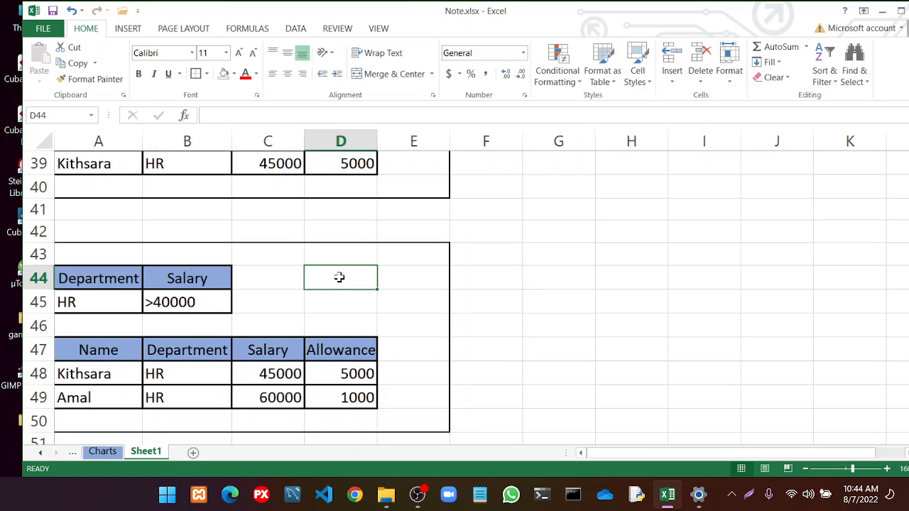
text(AND)
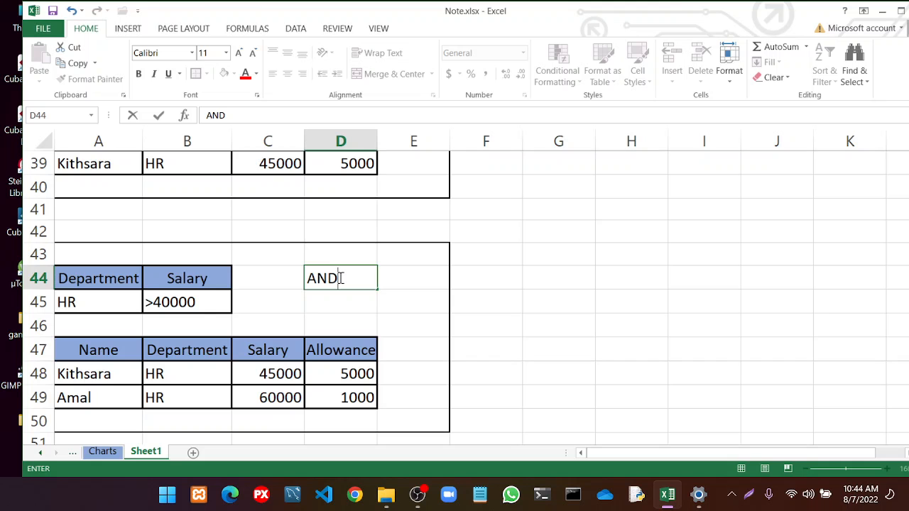
click(465, 257)
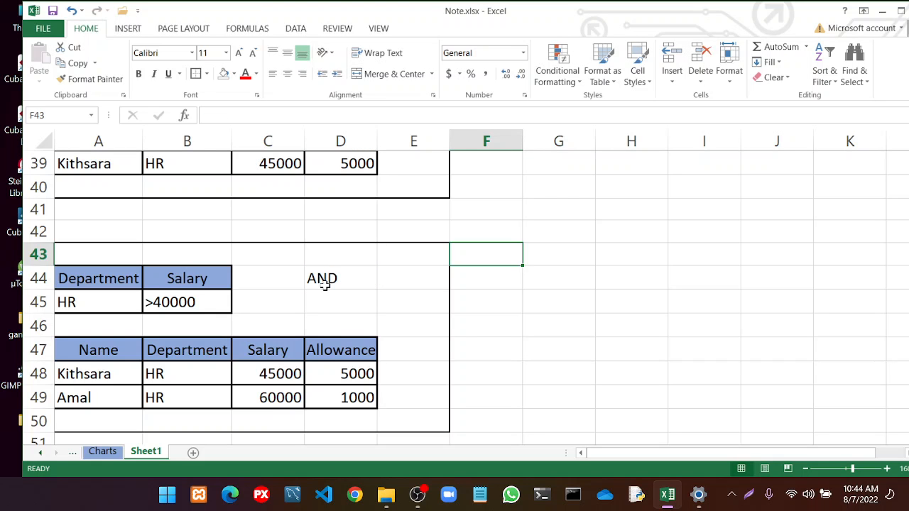
scroll(497, 284, down, 1)
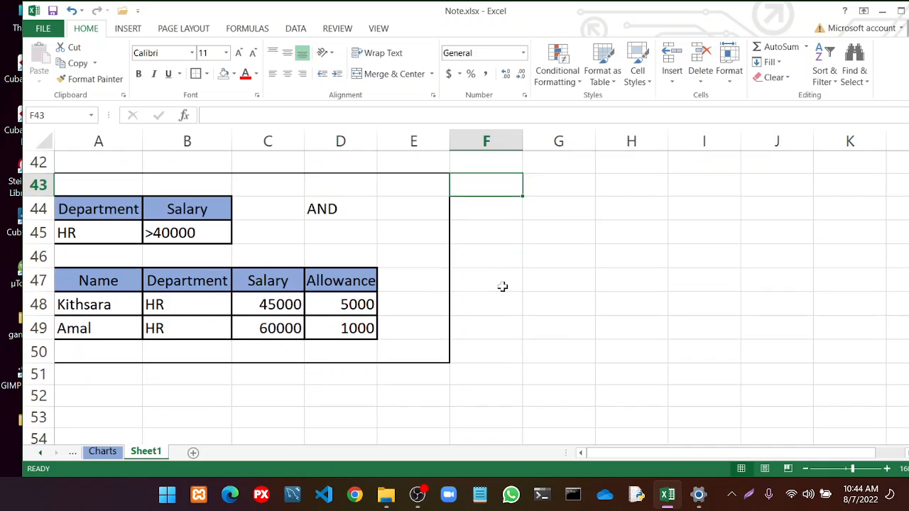
click(487, 278)
Insert two blank rows at row 8, above the last record of the main employee table
scroll(487, 277, up, 2)
scroll(487, 277, up, 2)
scroll(484, 281, down, 2)
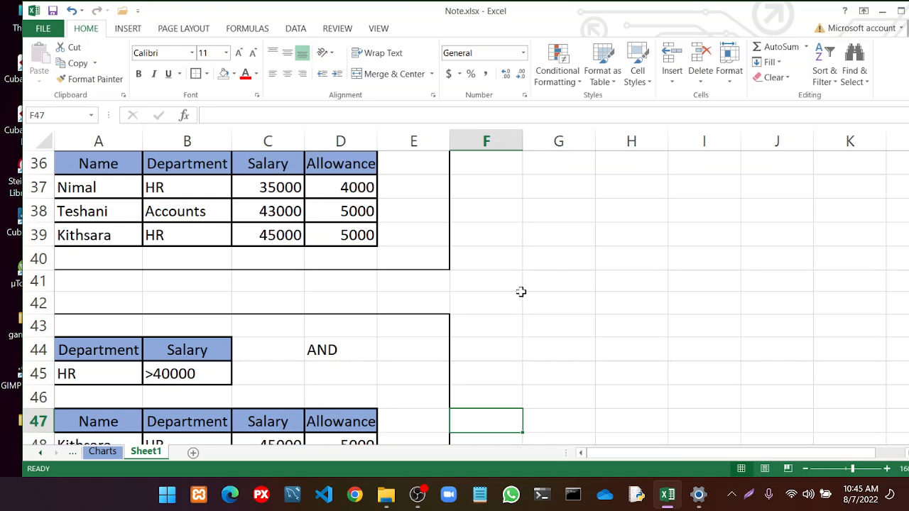
scroll(475, 285, up, 12)
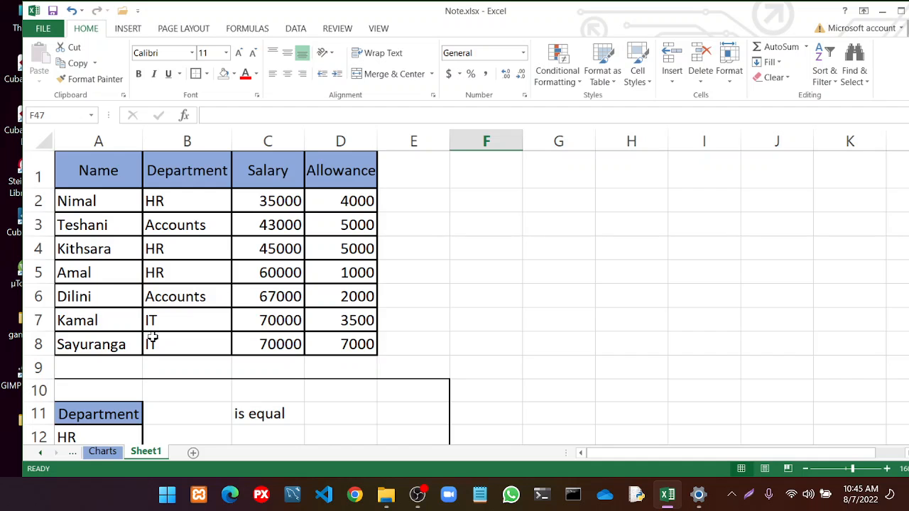
scroll(164, 332, down, 3)
scroll(164, 333, up, 3)
click(334, 345)
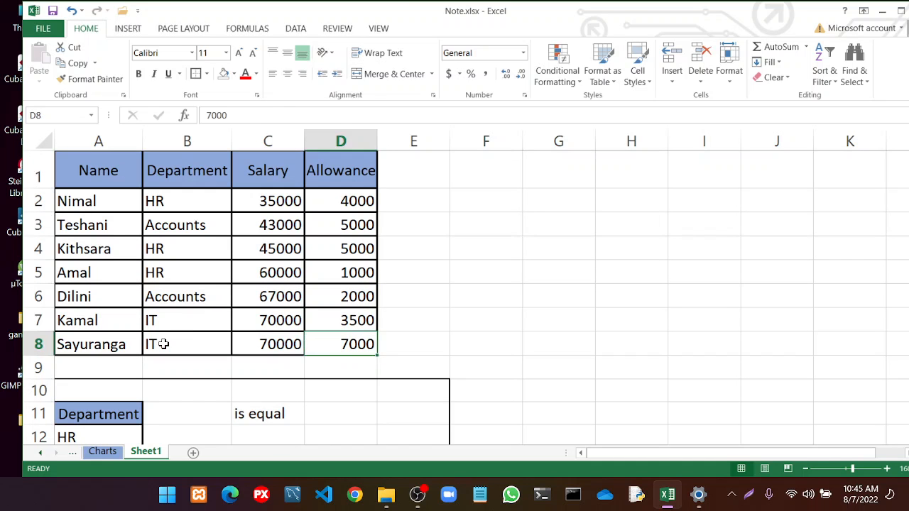
click(108, 346)
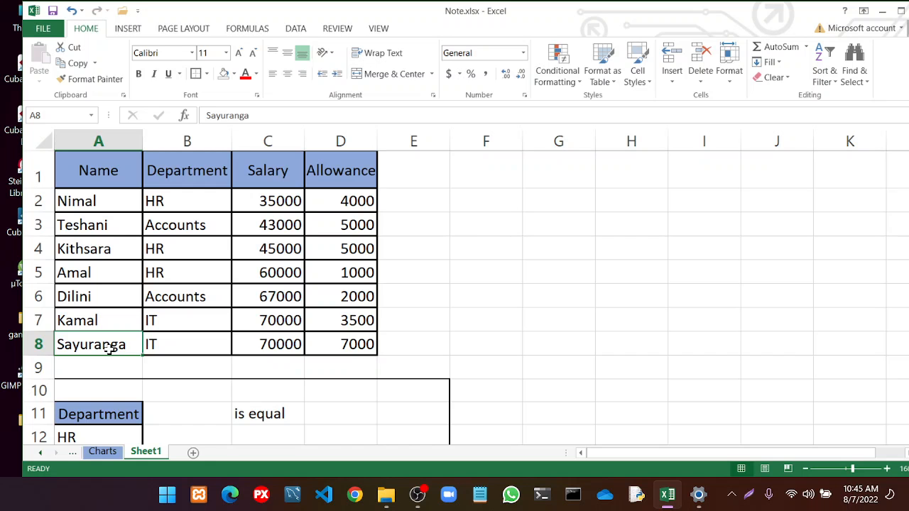
key(Down)
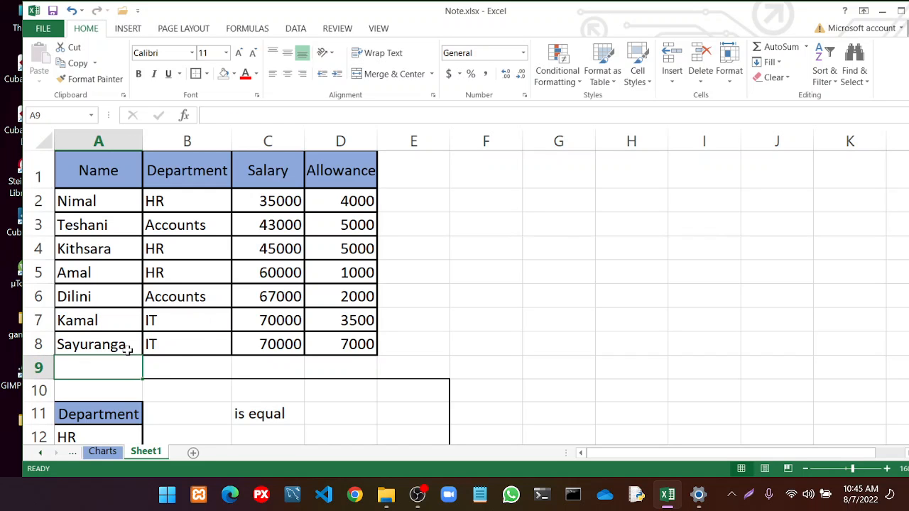
click(127, 347)
right_click(40, 346)
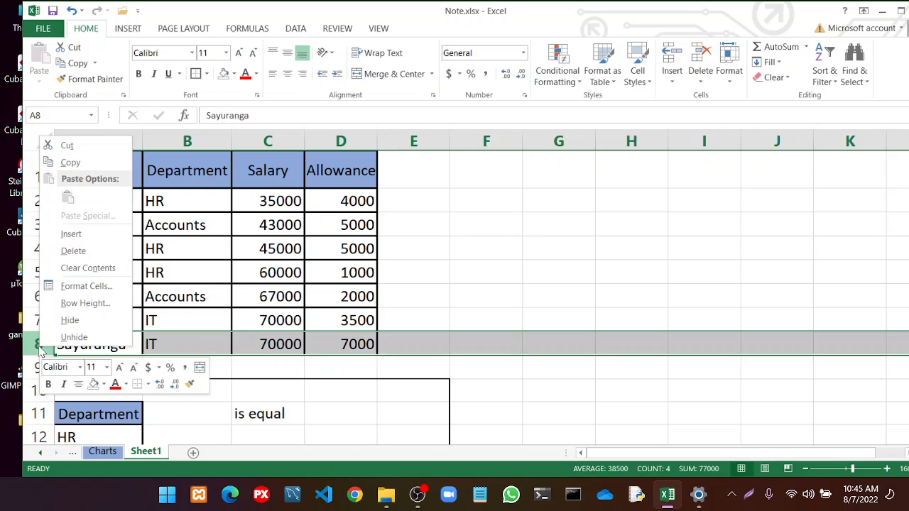
click(71, 234)
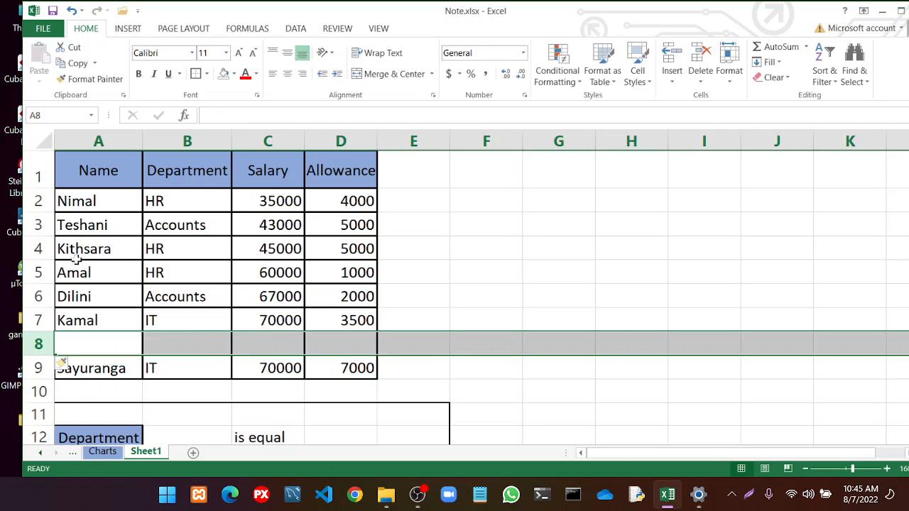
right_click(40, 345)
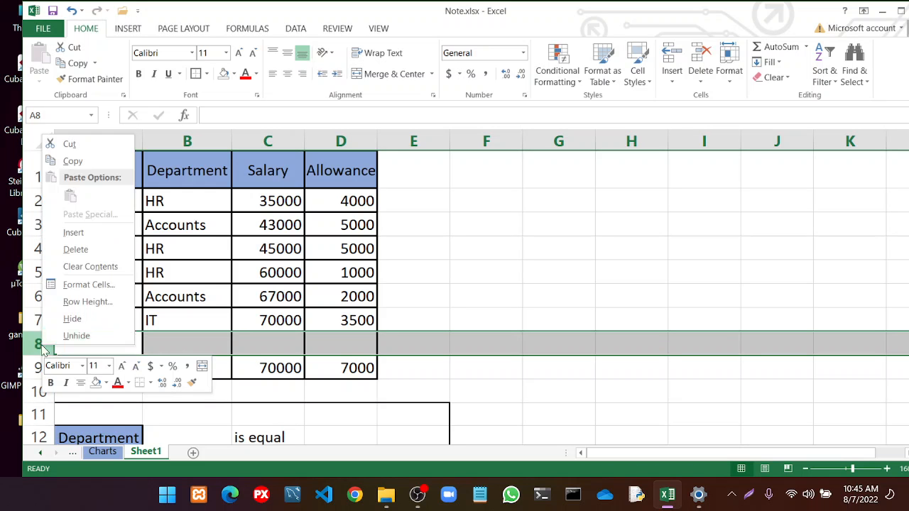
click(67, 233)
Fill row 8 with a new employee's name, department HR, salary 45000 and allowance 3000
scroll(207, 318, down, 5)
scroll(208, 318, up, 3)
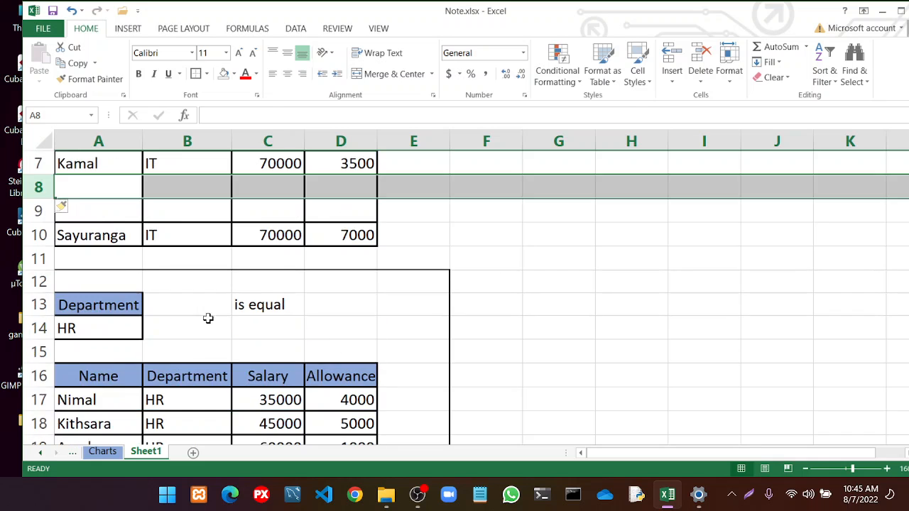
scroll(162, 266, up, 1)
double_click(100, 263)
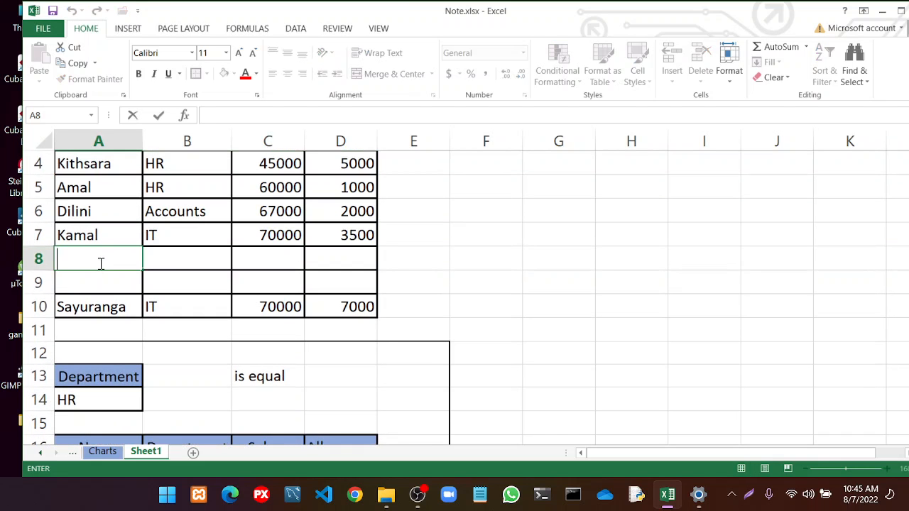
text(Dimal)
click(161, 263)
text(HR)
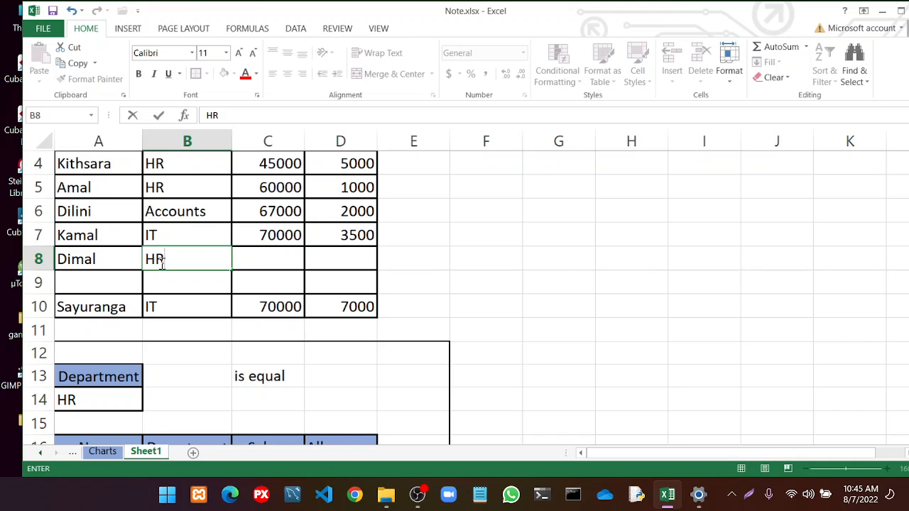
click(254, 262)
text(45000)
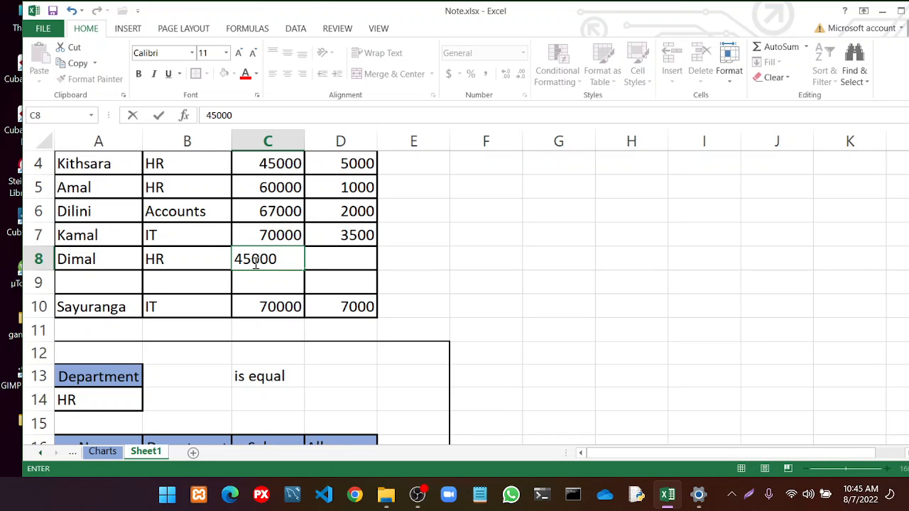
click(341, 262)
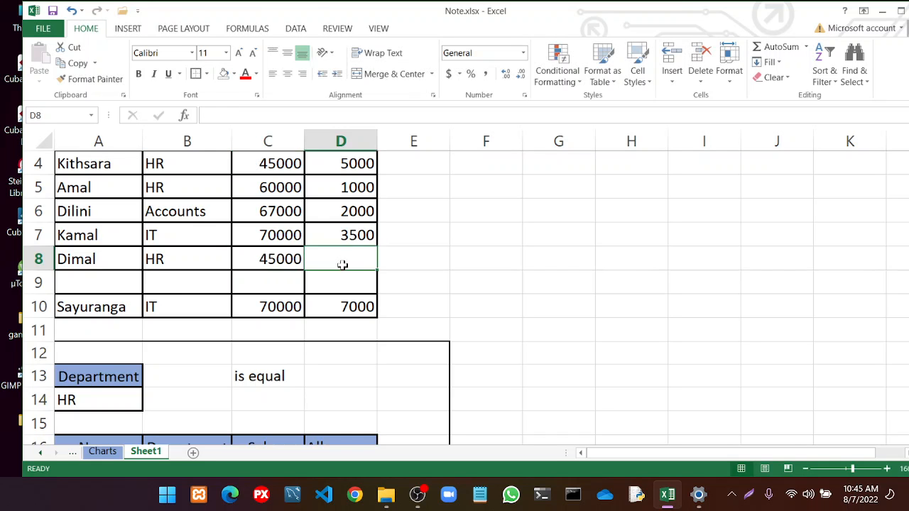
scroll(348, 256, up, 1)
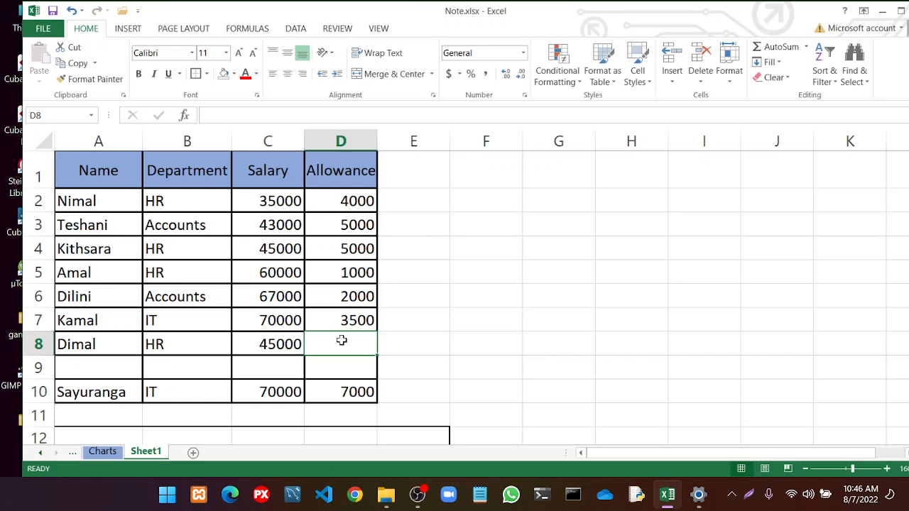
text(3000)
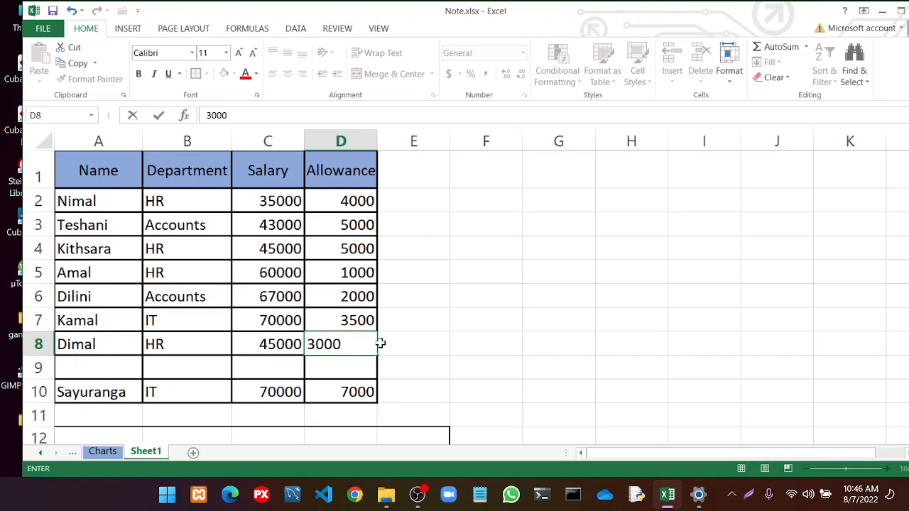
click(380, 343)
Fill row 9 with another employee's name, department HR, salary 55000 and allowance 2800
click(103, 372)
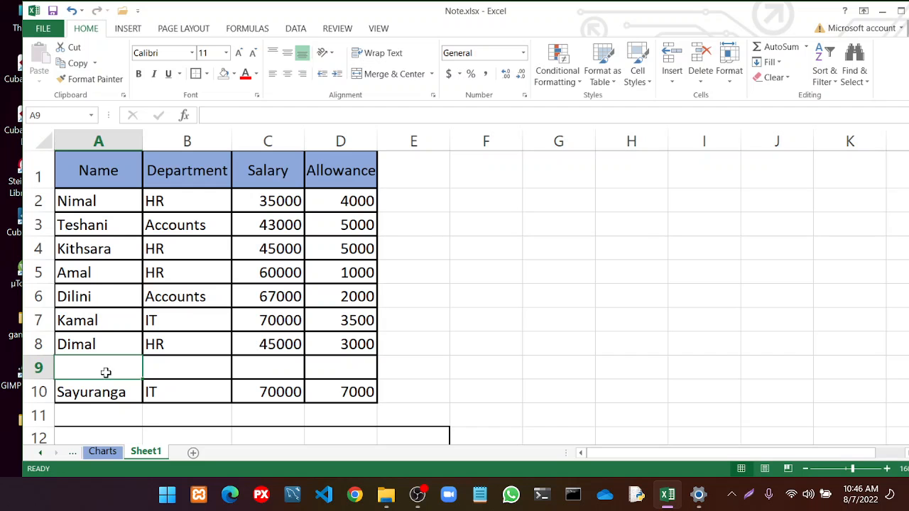
text(Taths)
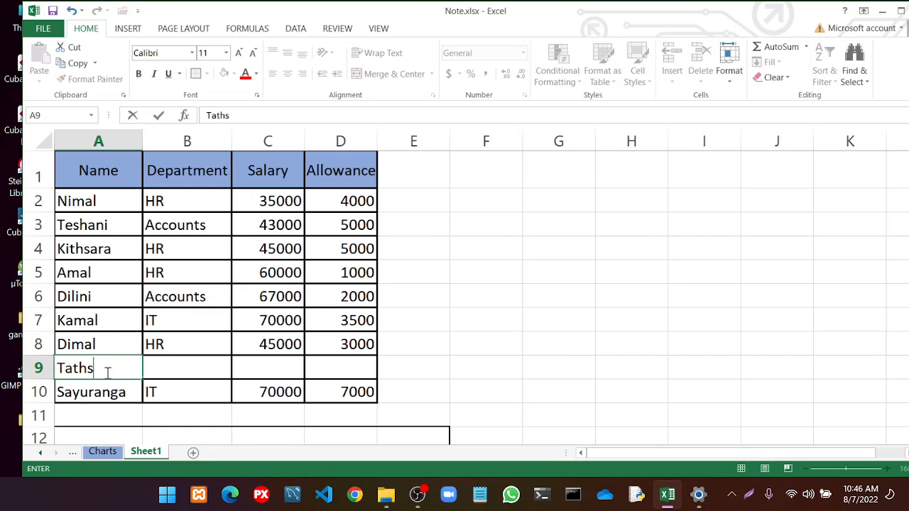
text(arani)
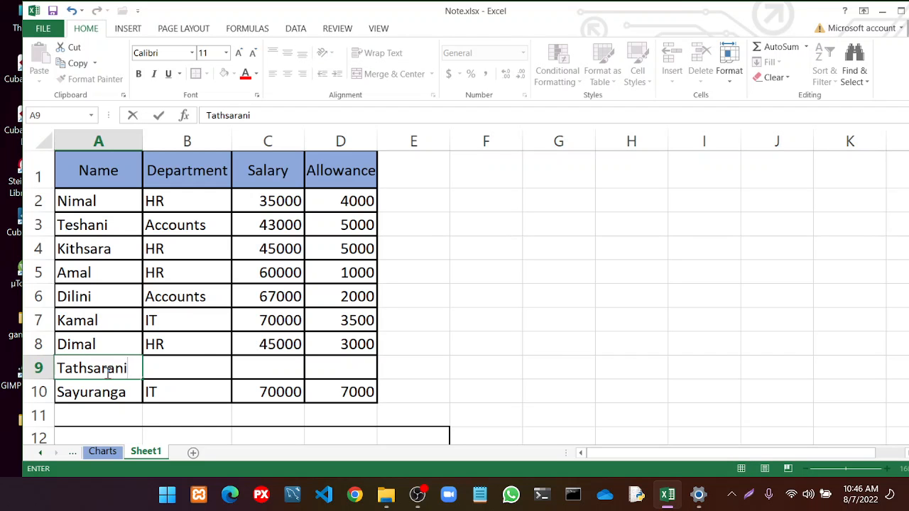
click(176, 368)
text(HR)
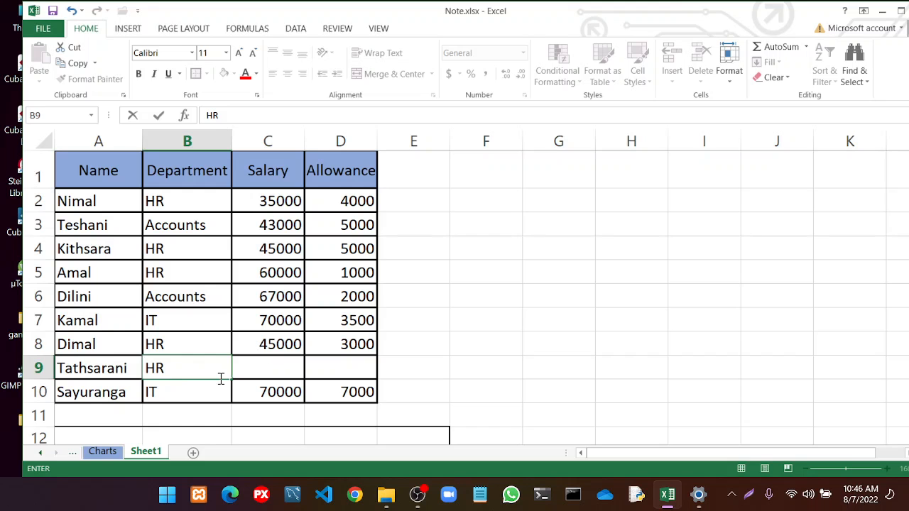
click(272, 369)
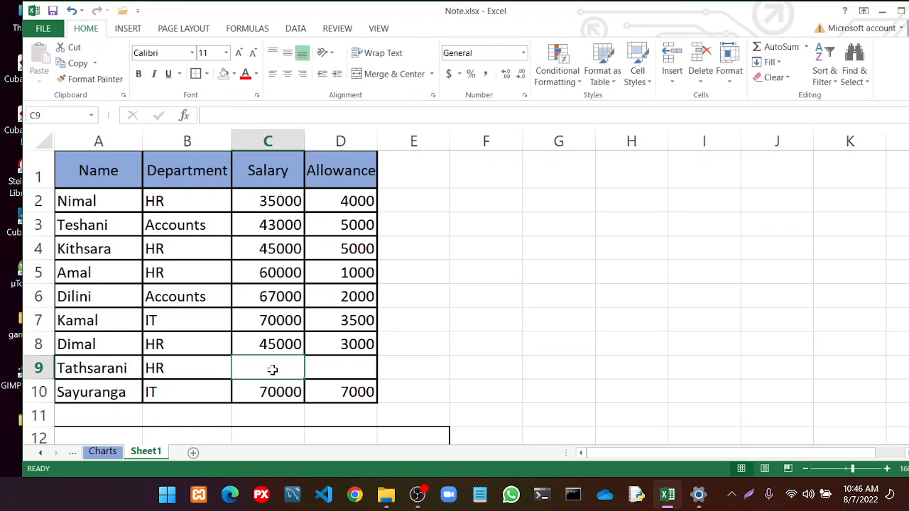
text(45)
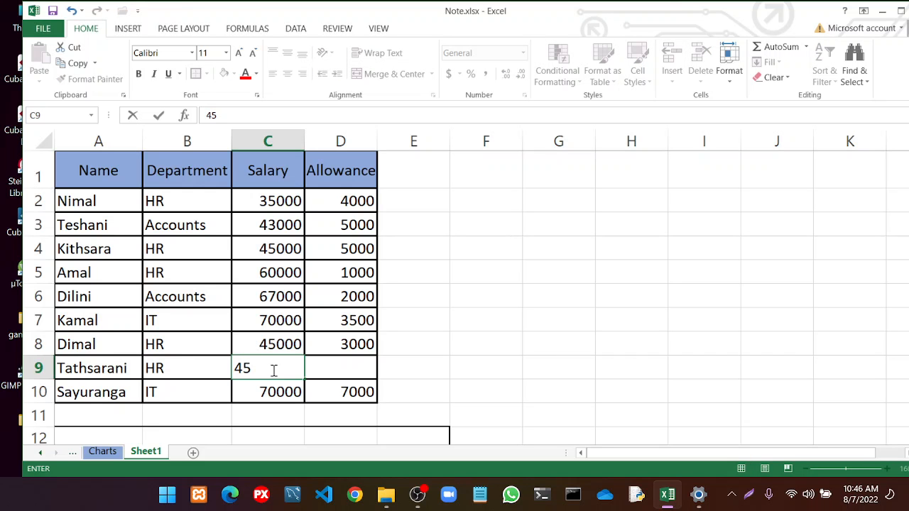
text(000)
click(251, 367)
key(BackSpace)
key(BackSpace)
text(55)
click(361, 365)
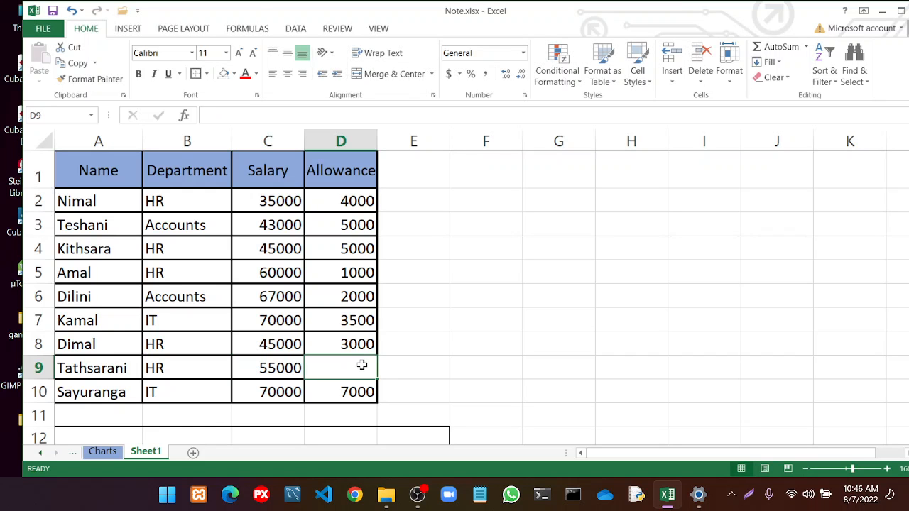
text(2800)
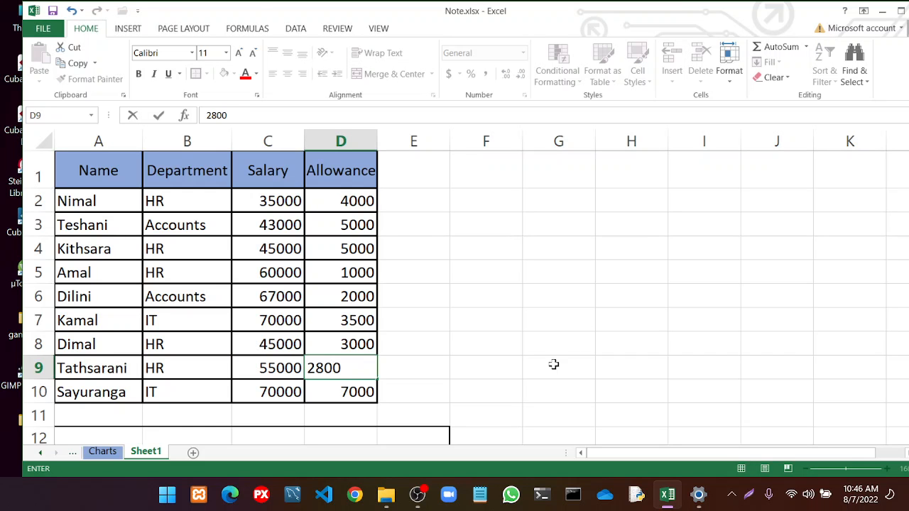
click(554, 365)
scroll(398, 345, down, 6)
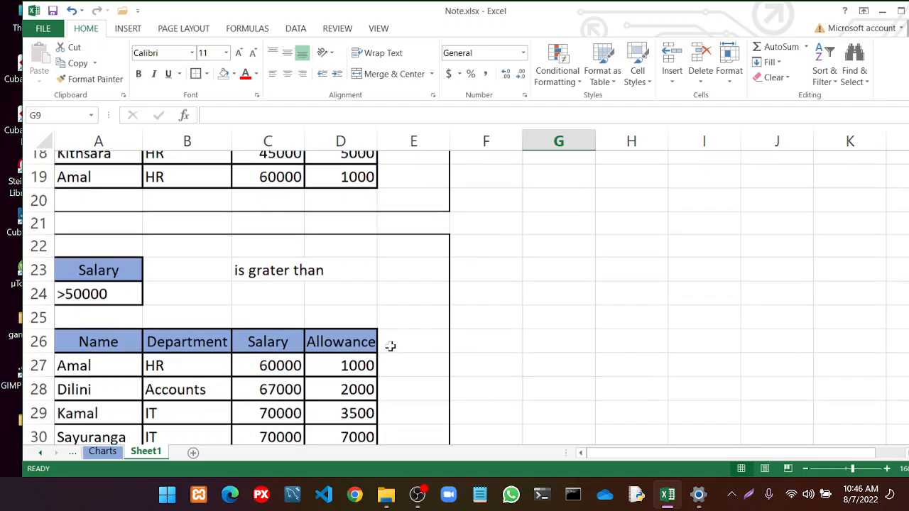
scroll(390, 345, down, 2)
scroll(392, 346, up, 4)
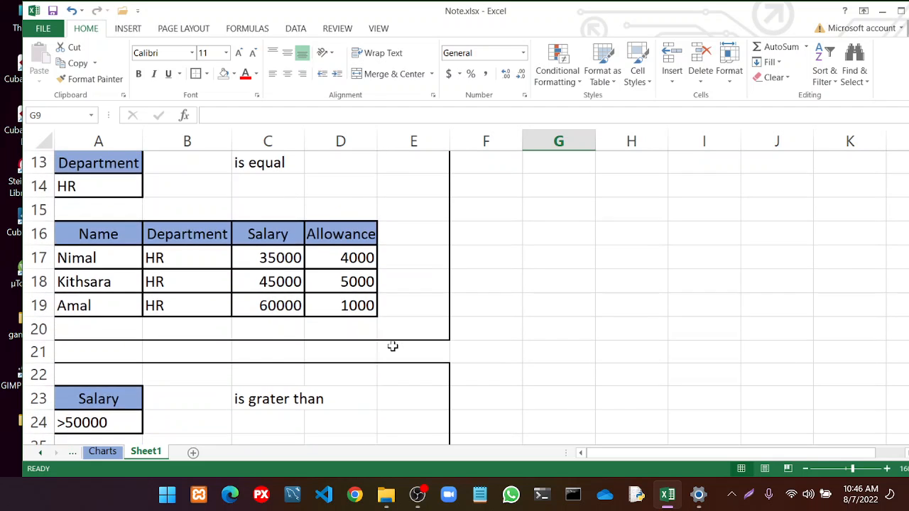
scroll(384, 345, up, 3)
scroll(341, 343, down, 1)
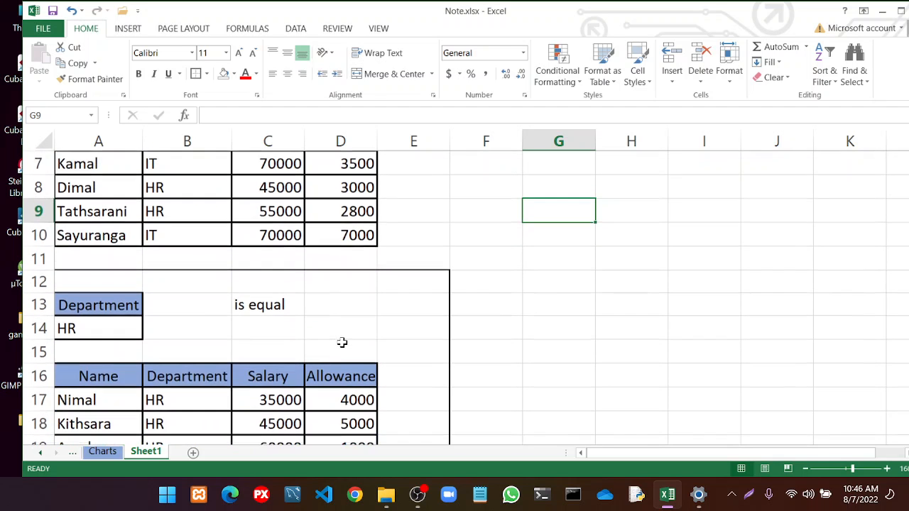
scroll(343, 342, down, 4)
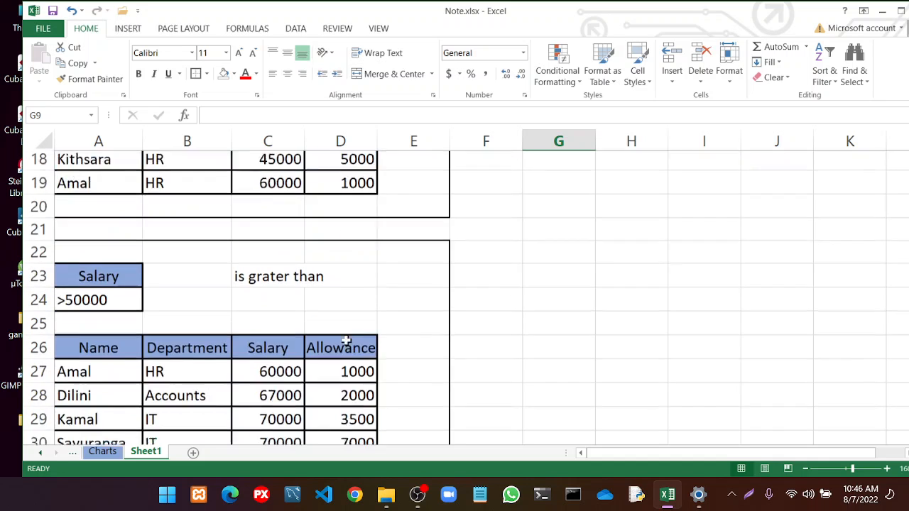
scroll(346, 340, down, 6)
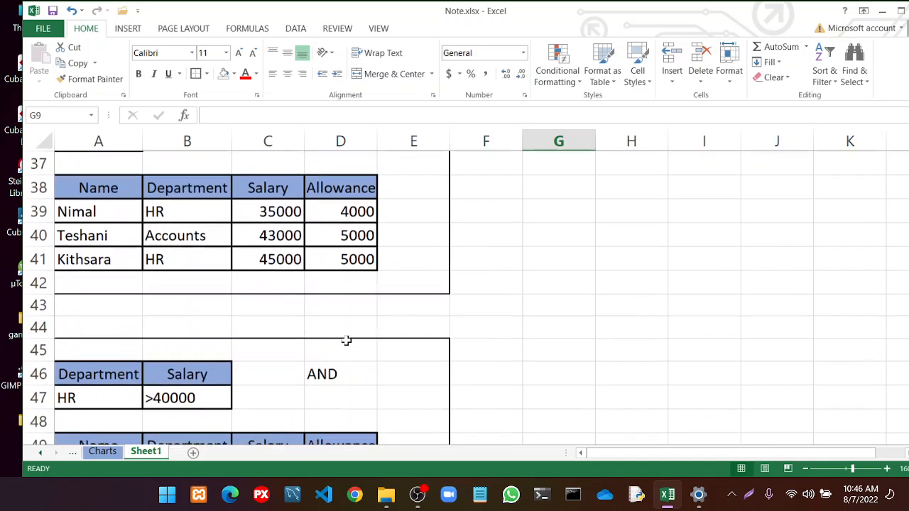
scroll(346, 341, down, 3)
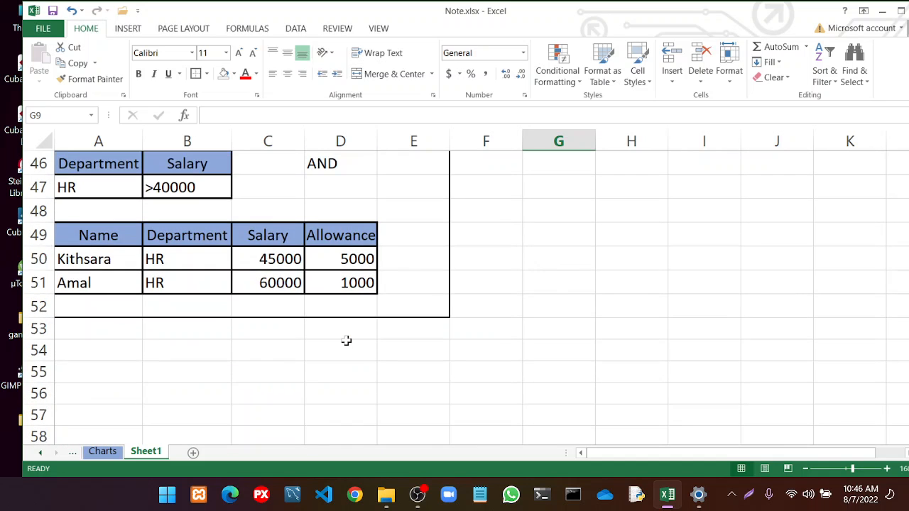
scroll(345, 340, up, 12)
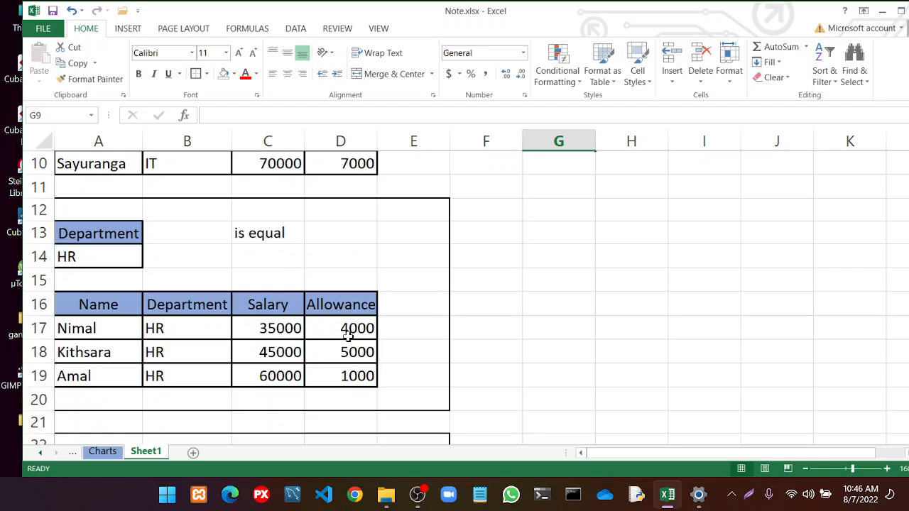
scroll(348, 337, up, 3)
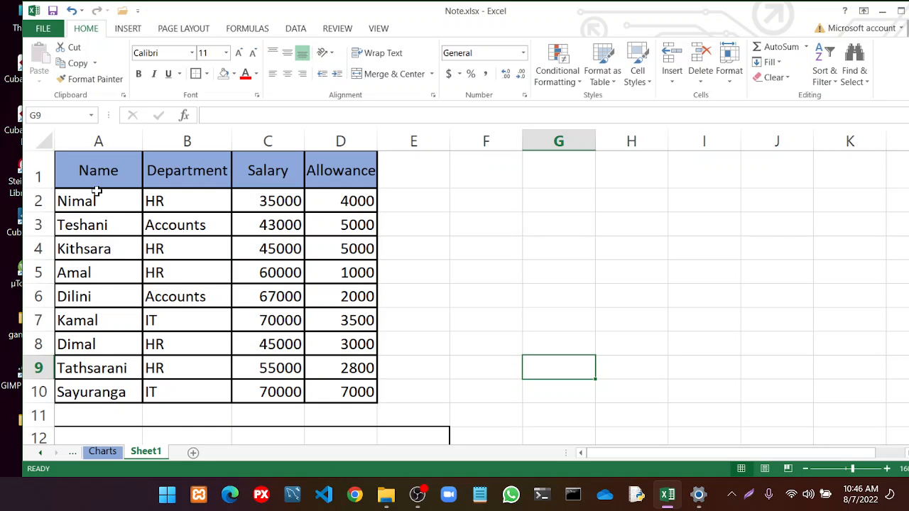
click(297, 30)
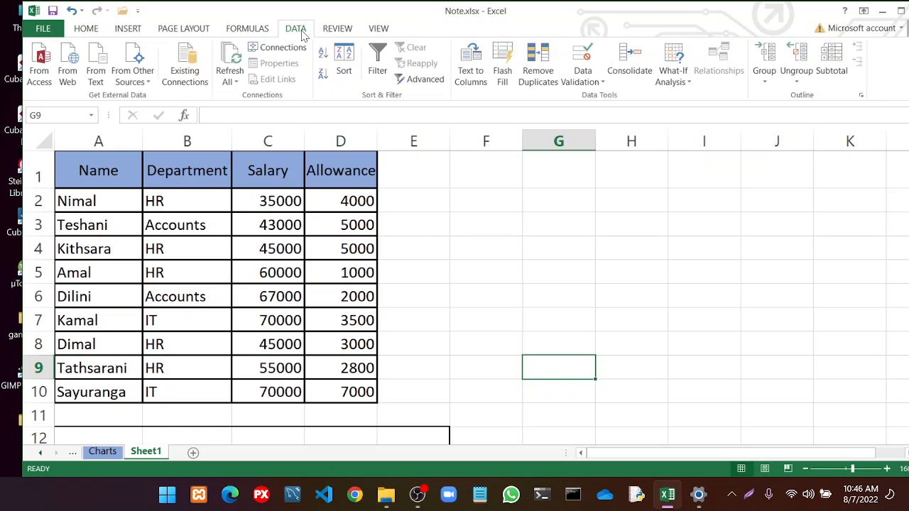
click(422, 80)
drag(394, 155, 627, 159)
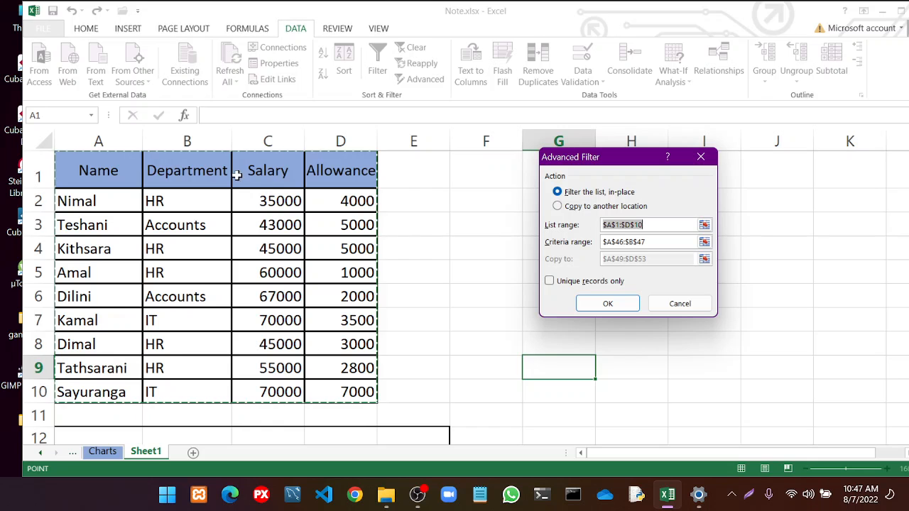
click(699, 157)
Compare the main employee table with the criteria blocks and extracted results below it, down to the AND example
scroll(384, 281, down, 2)
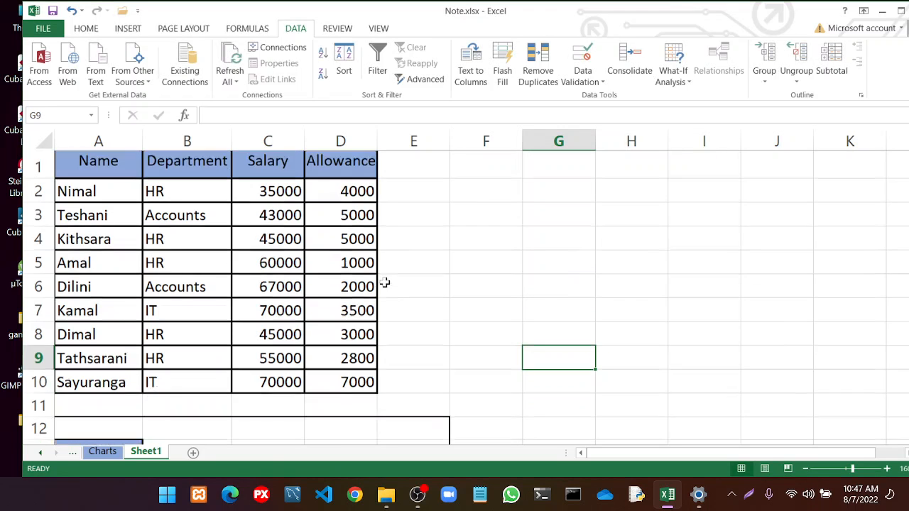
scroll(384, 281, down, 3)
scroll(385, 282, up, 4)
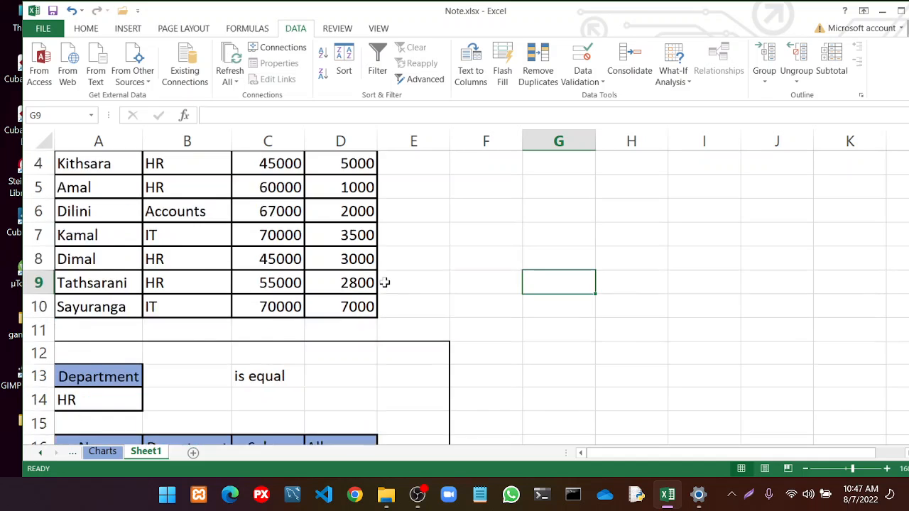
click(91, 170)
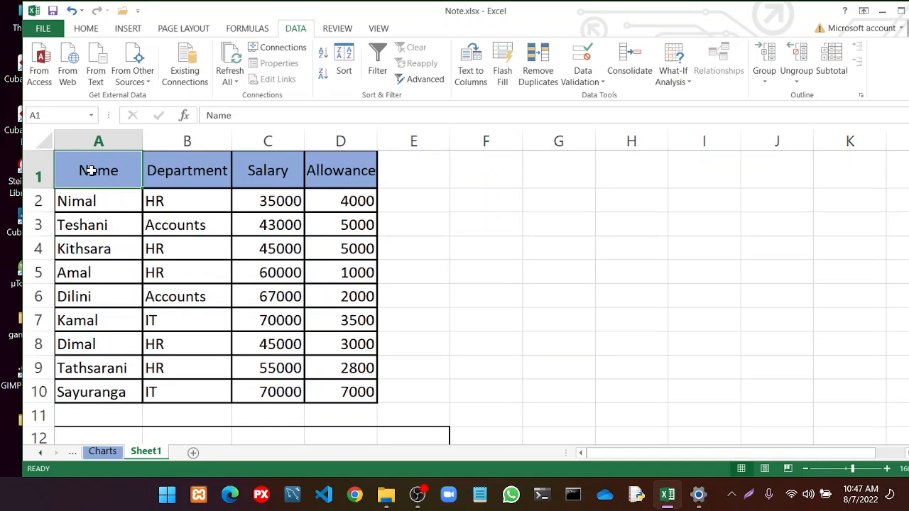
scroll(314, 237, down, 3)
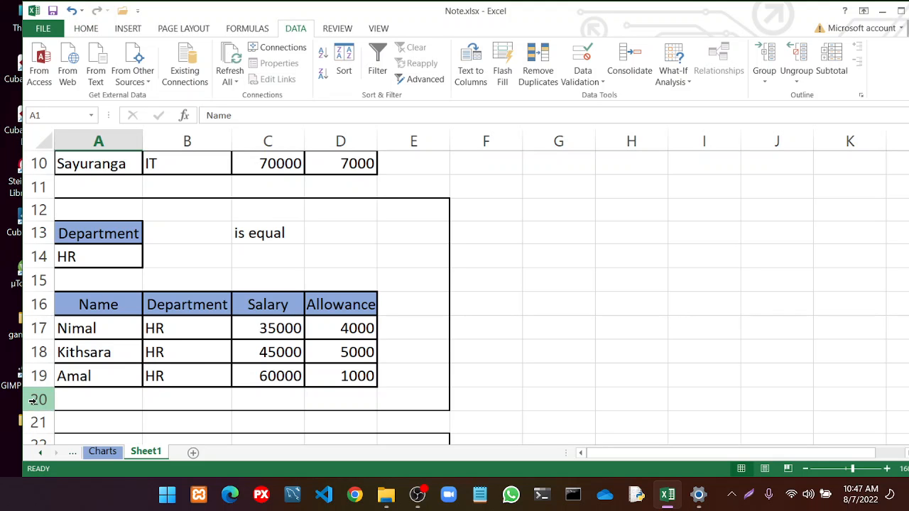
scroll(383, 313, down, 10)
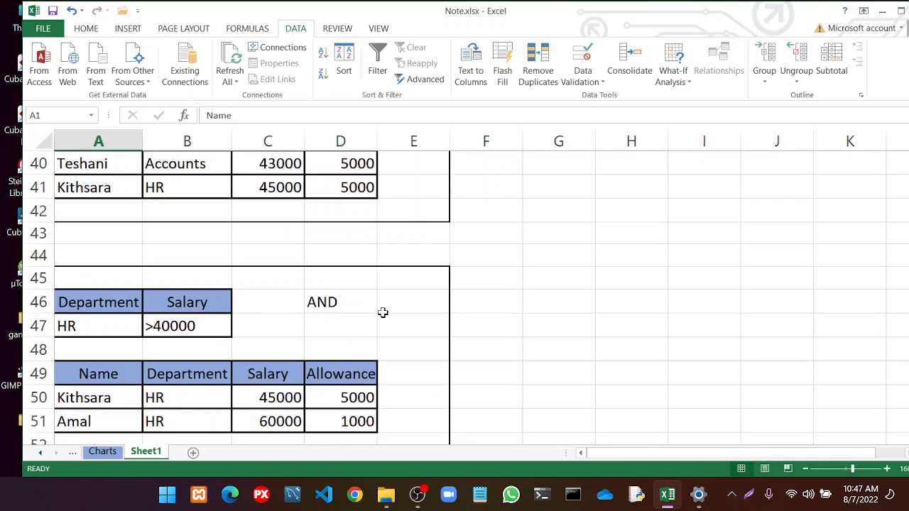
scroll(383, 313, down, 4)
scroll(383, 312, up, 14)
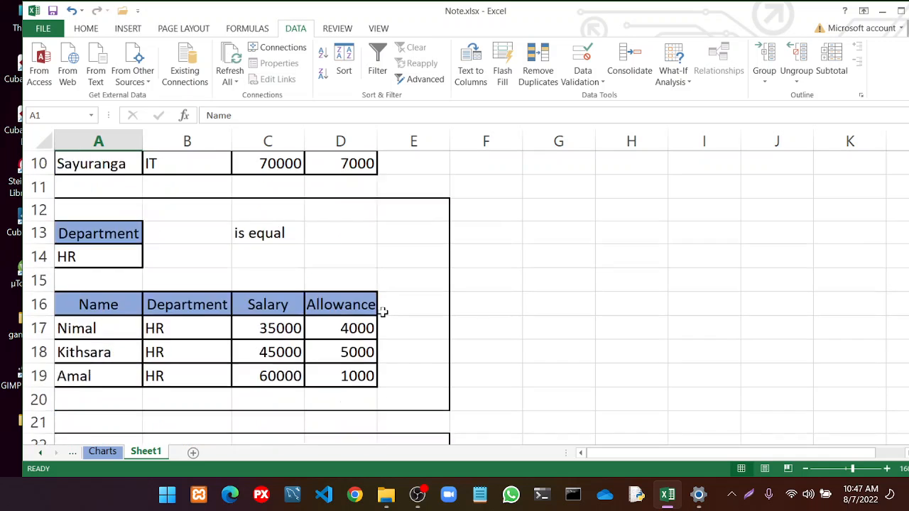
scroll(383, 313, up, 3)
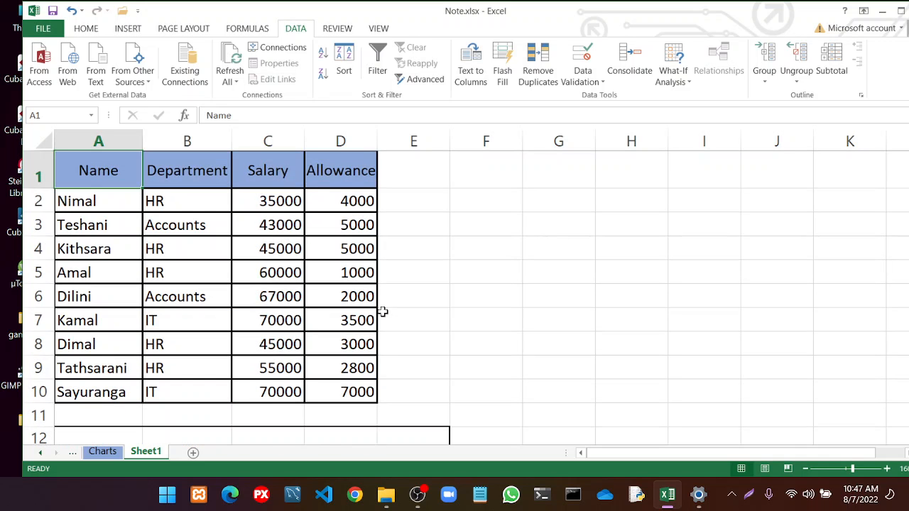
scroll(382, 313, down, 15)
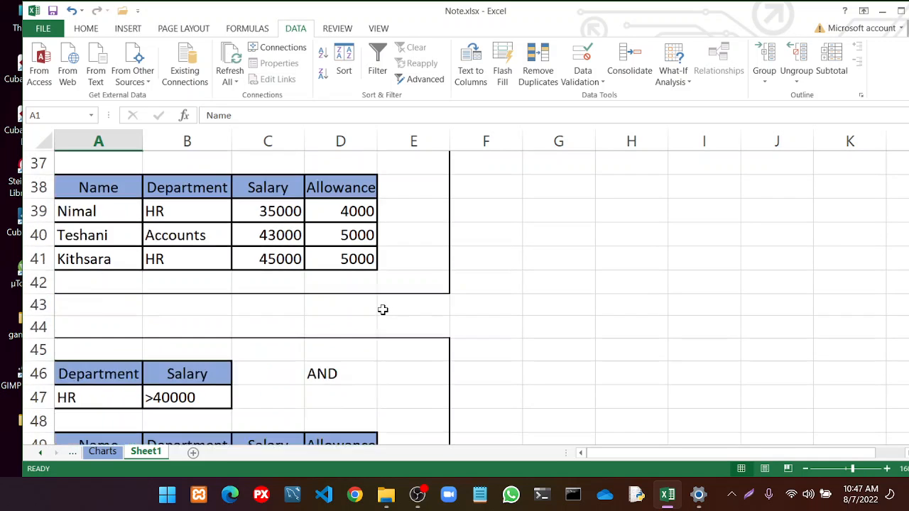
scroll(383, 310, down, 3)
scroll(383, 310, up, 12)
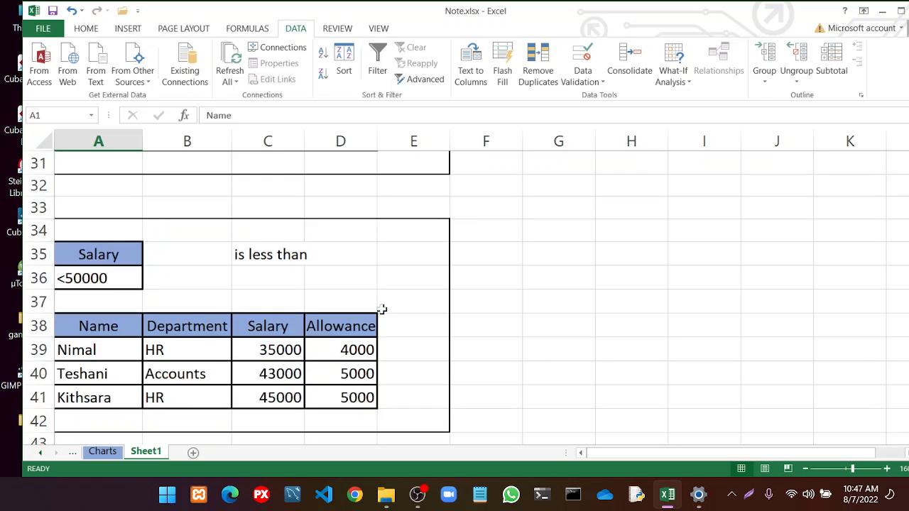
scroll(382, 310, up, 6)
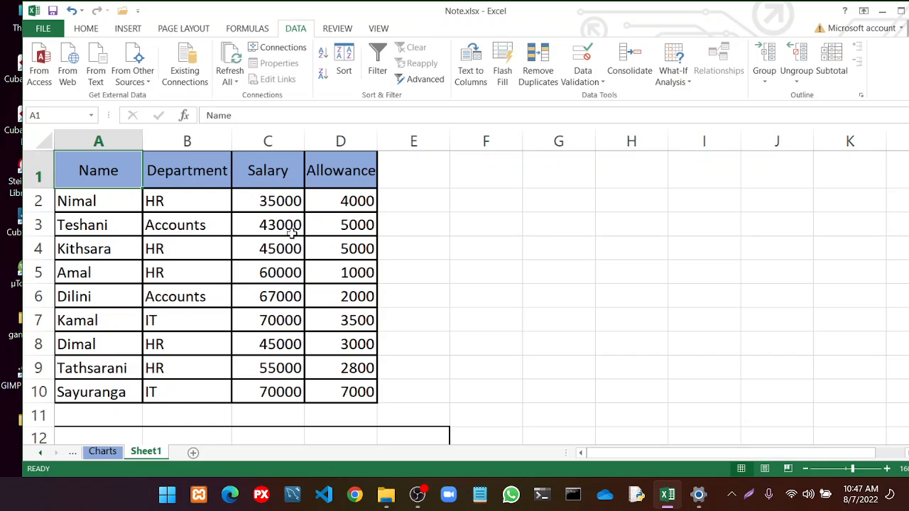
Undo the two added HR records and the insertion of their two rows in the main employee table
key(ctrl+z)
key(ctrl+z)
key(ctrl+z)
key(ctrl+z)
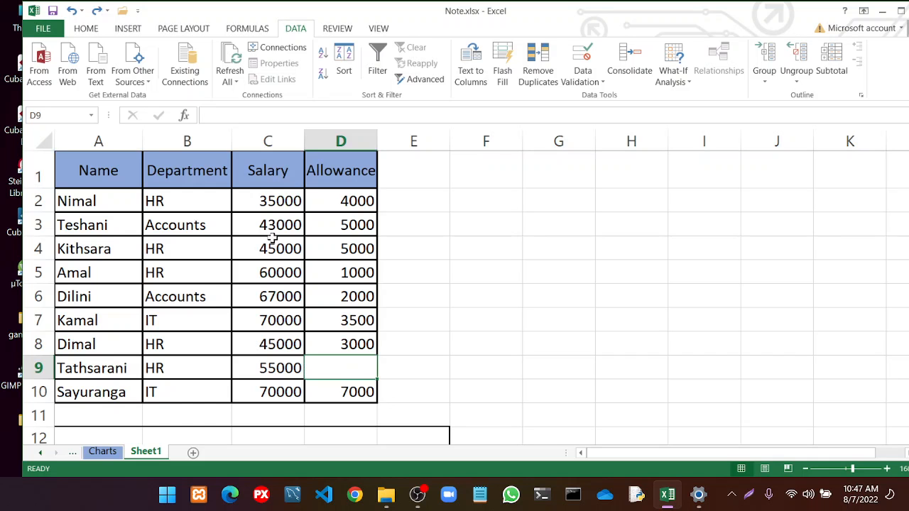
key(ctrl+z)
key(ctrl+z)
key(ctrl+z)
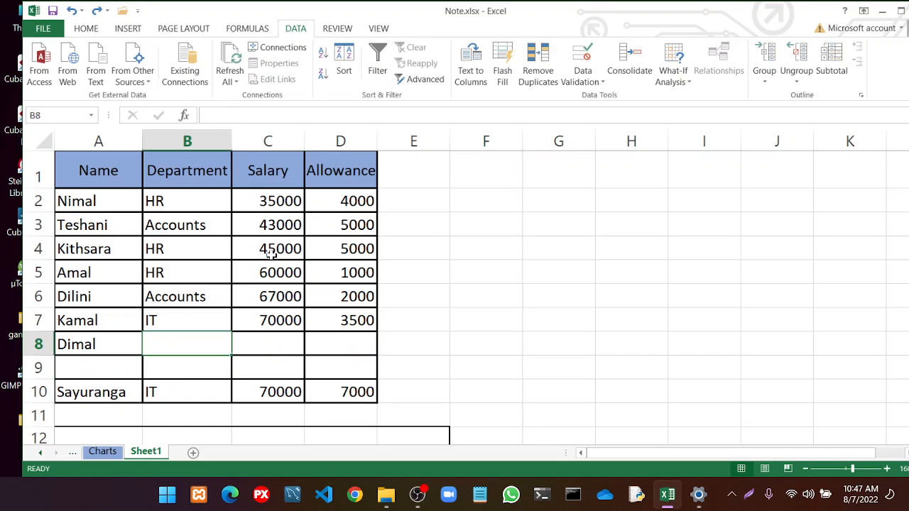
key(ctrl+z)
key(ctrl+z)
Rename the Sheet1 worksheet as Adv Filter Basic
scroll(455, 319, down, 11)
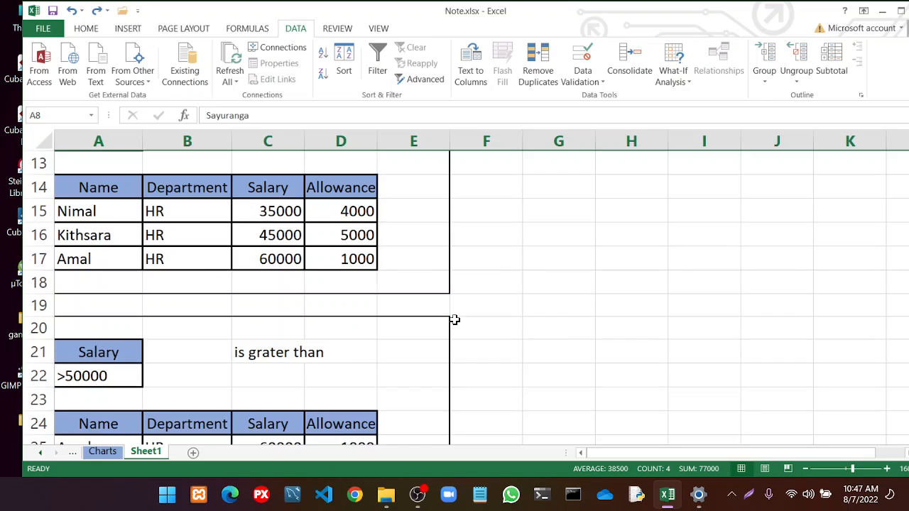
scroll(454, 320, down, 3)
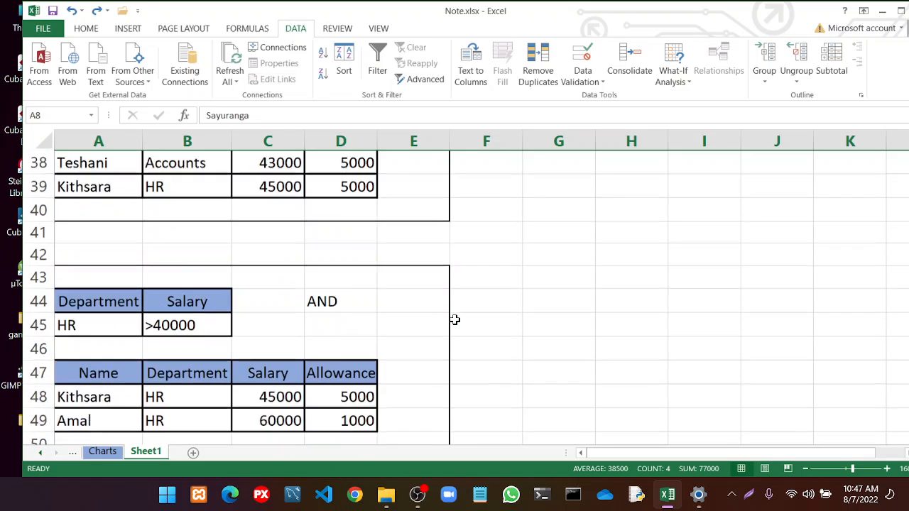
scroll(148, 244, up, 1)
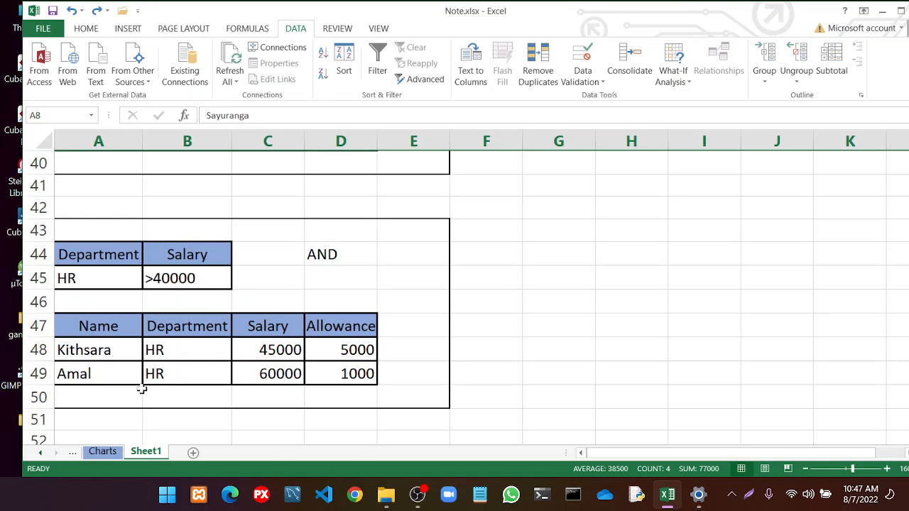
double_click(149, 452)
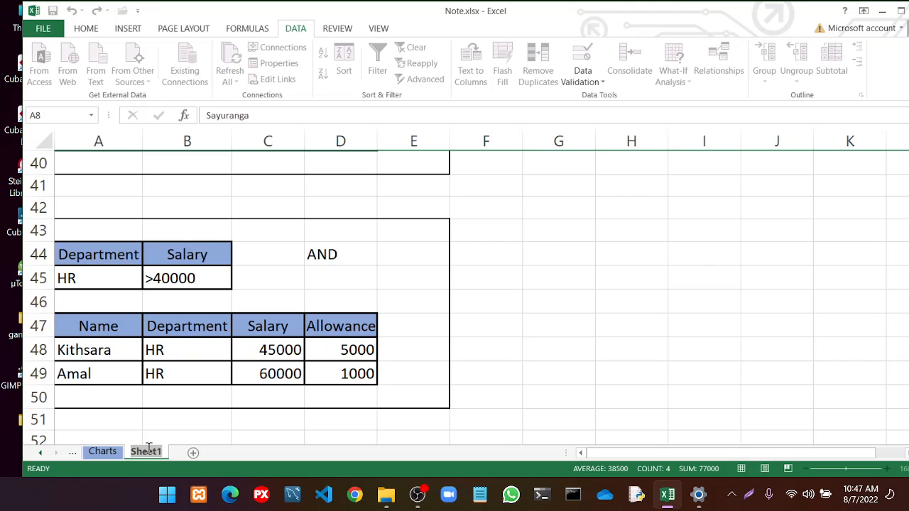
text(Adv)
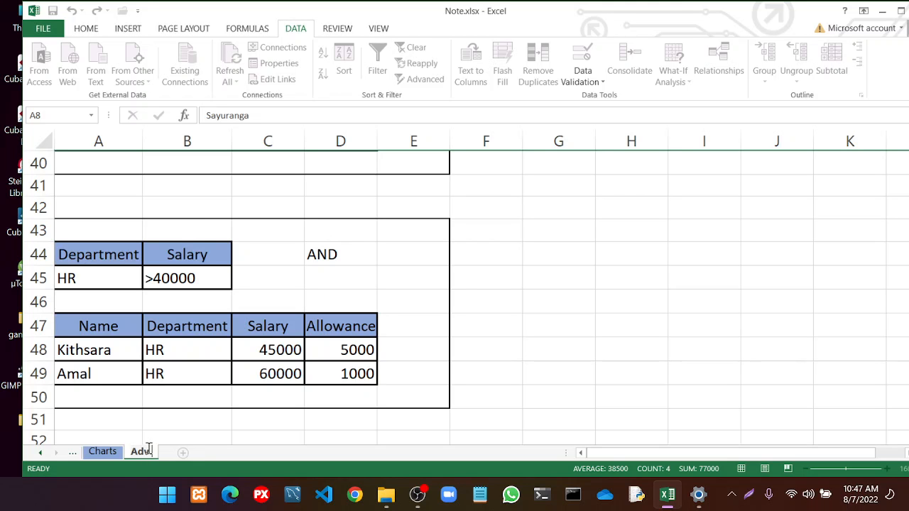
text( Filter Basic)
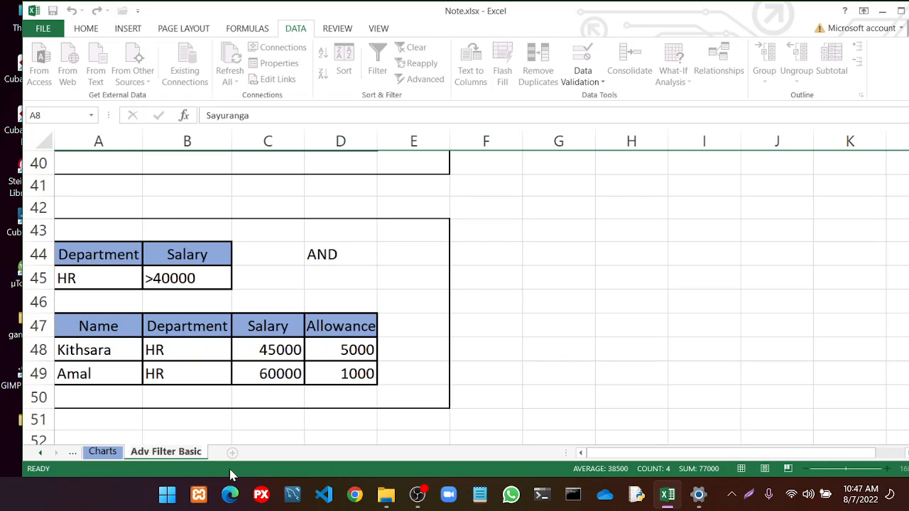
click(270, 431)
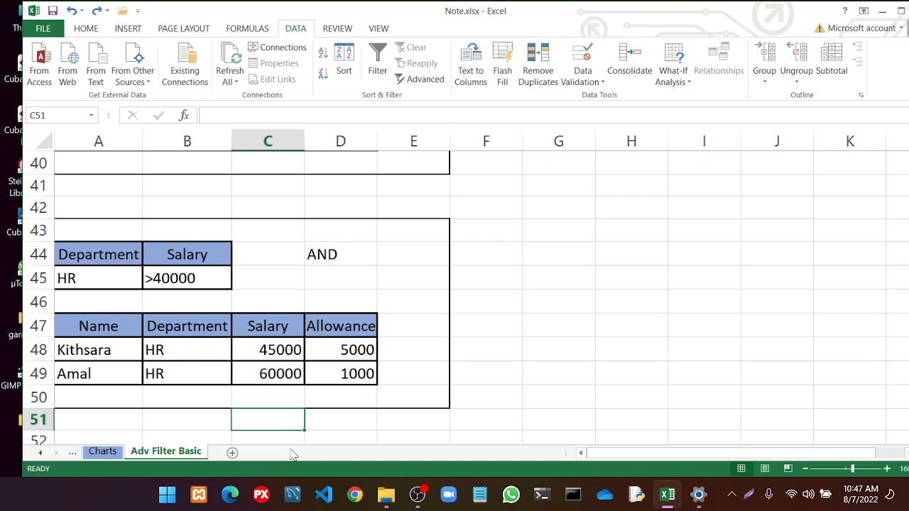
Add a new worksheet after Adv Filter Basic and name it Adv Filter Advanced
click(233, 453)
text(A)
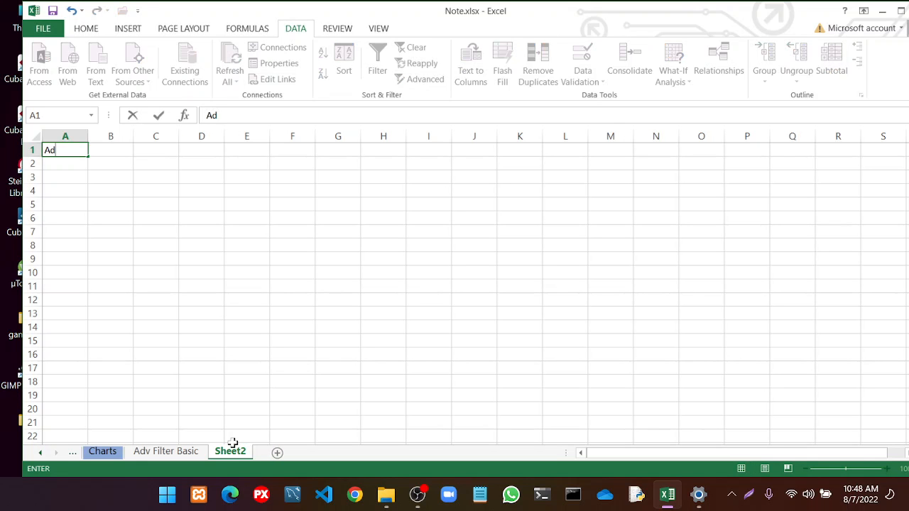
text(d)
double_click(240, 451)
text(Adv)
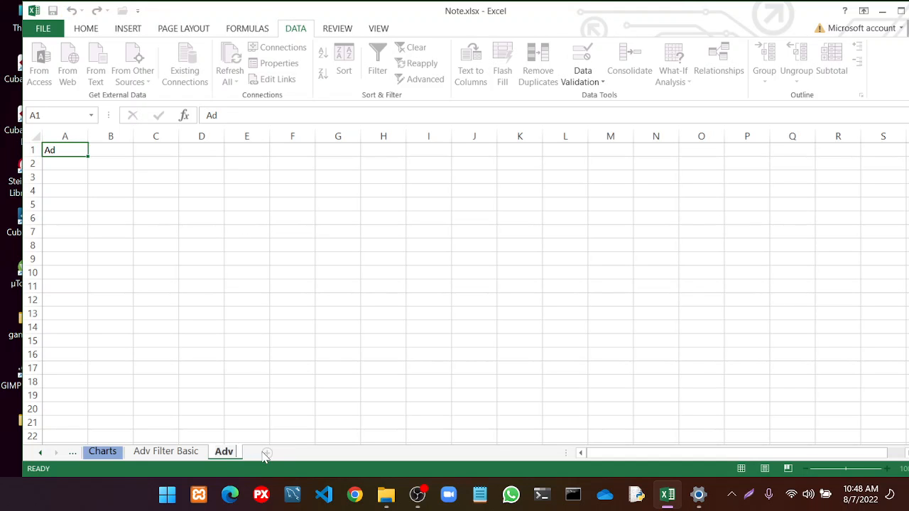
text( Filter Advanced)
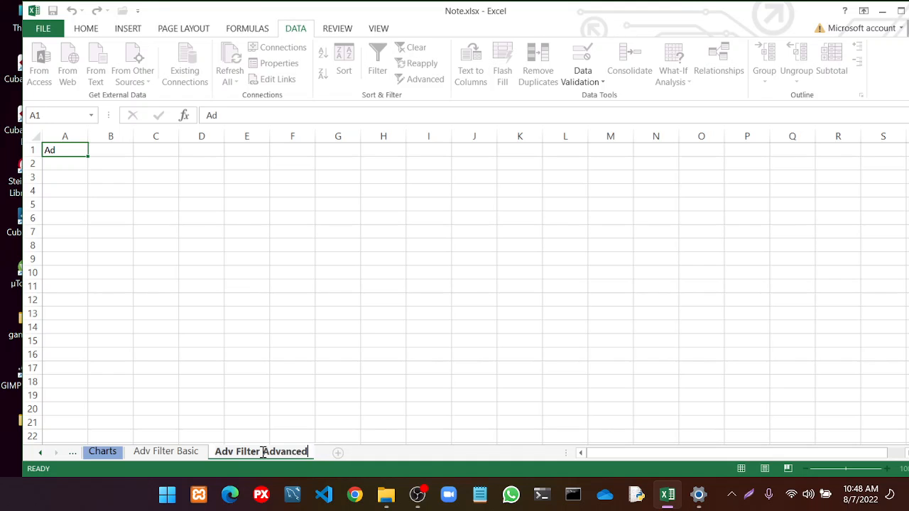
click(316, 423)
Return to the main employee table at the start of the Adv Filter Basic sheet
click(193, 452)
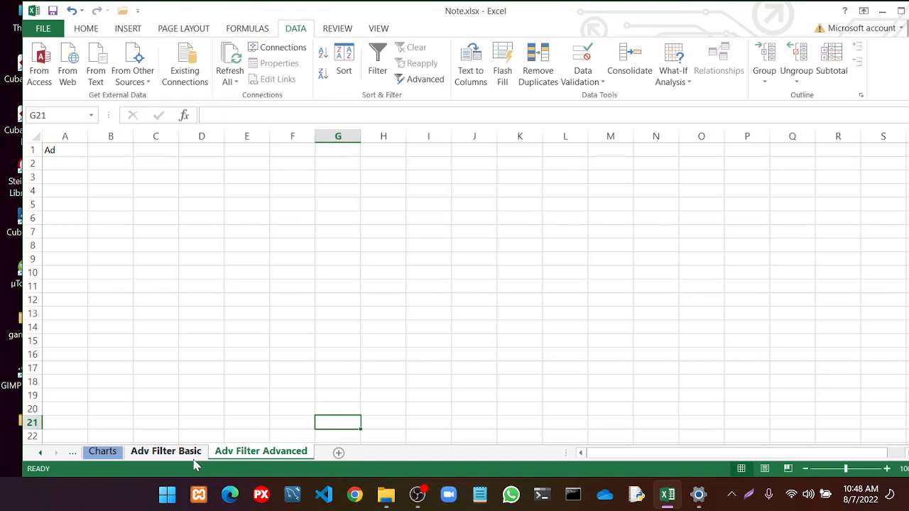
scroll(210, 393, up, 13)
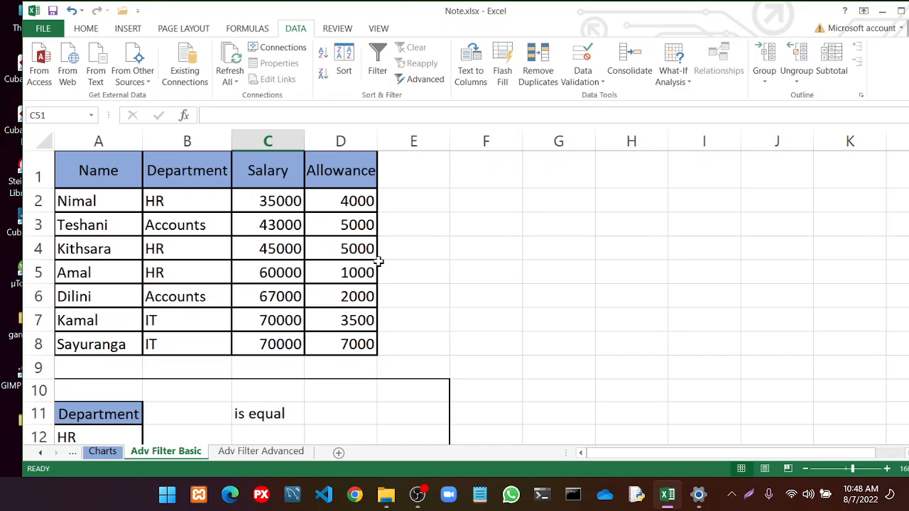
click(395, 274)
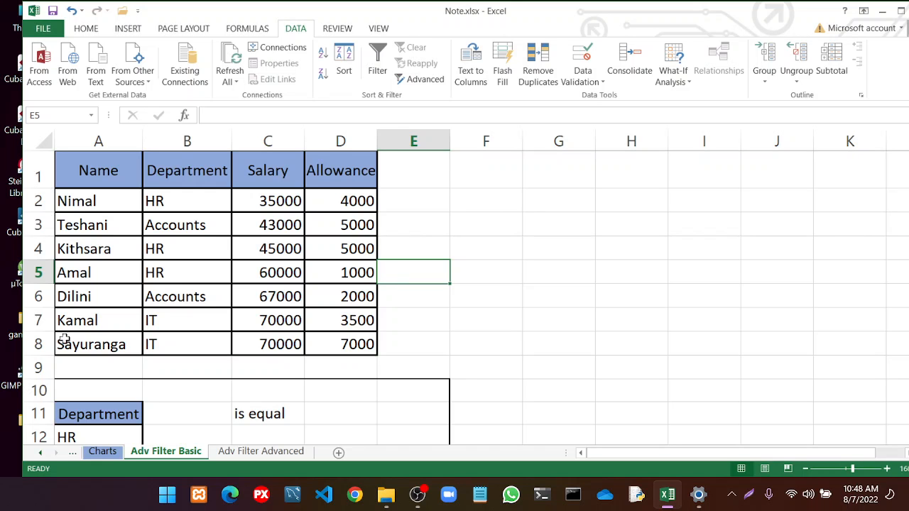
click(34, 344)
right_click(35, 344)
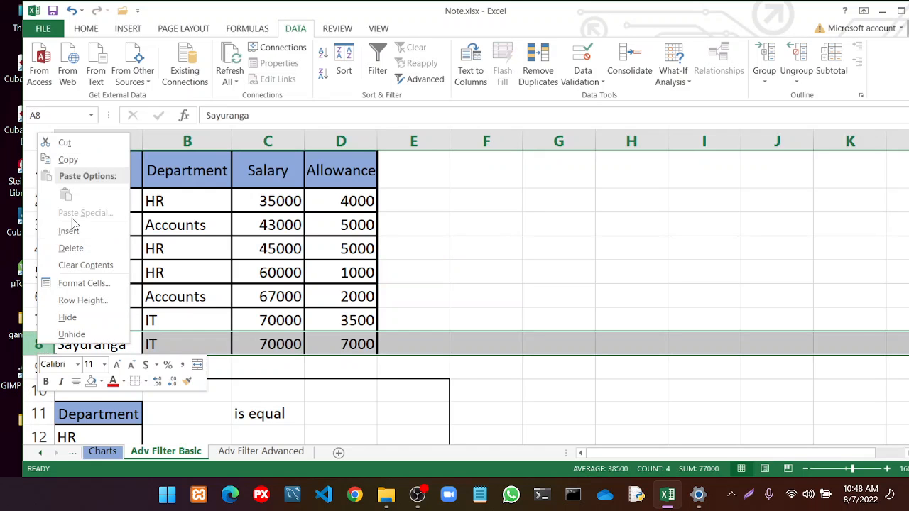
key(Escape)
Clear the stray text from cell A1 of the Adv Filter Advanced sheet
drag(89, 174, 358, 343)
key(ctrl+c)
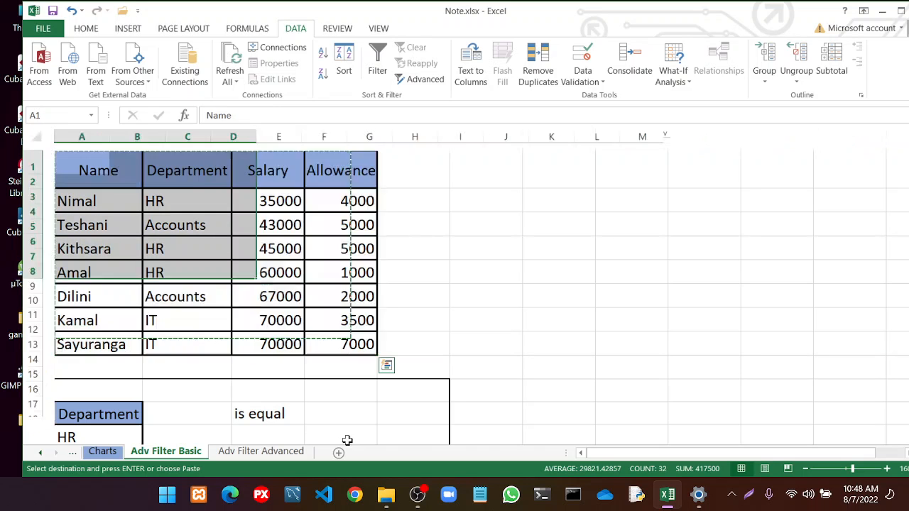
click(275, 453)
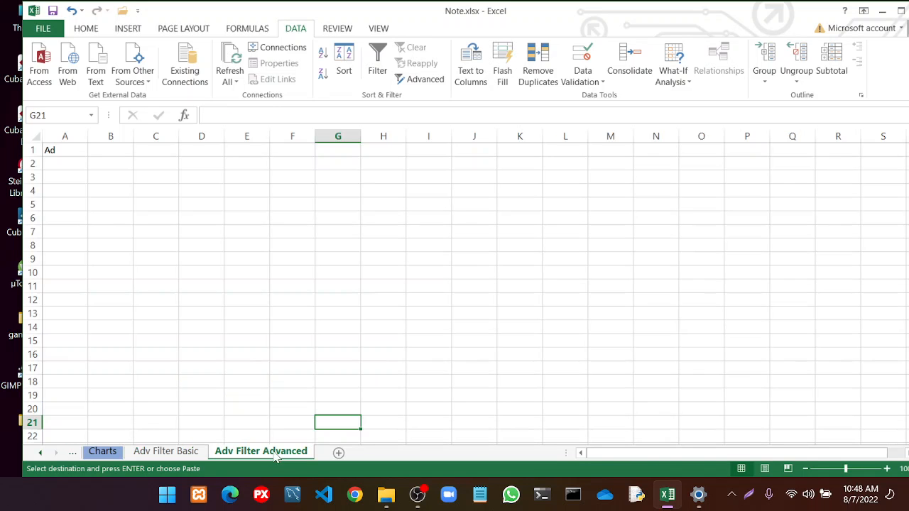
click(71, 149)
double_click(72, 151)
key(BackSpace)
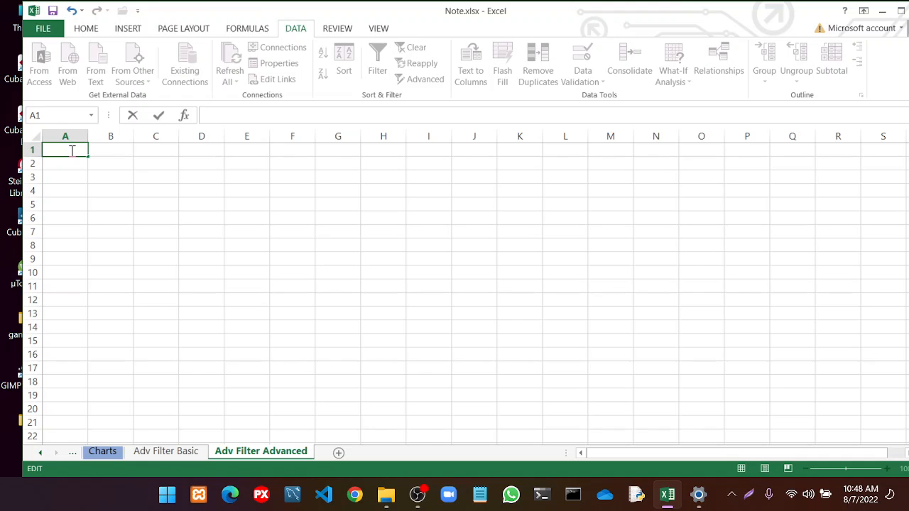
click(142, 164)
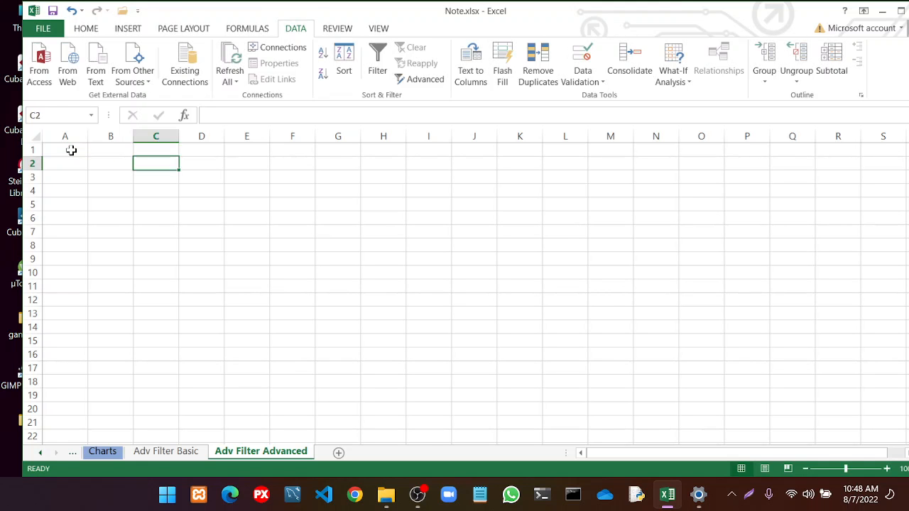
click(71, 150)
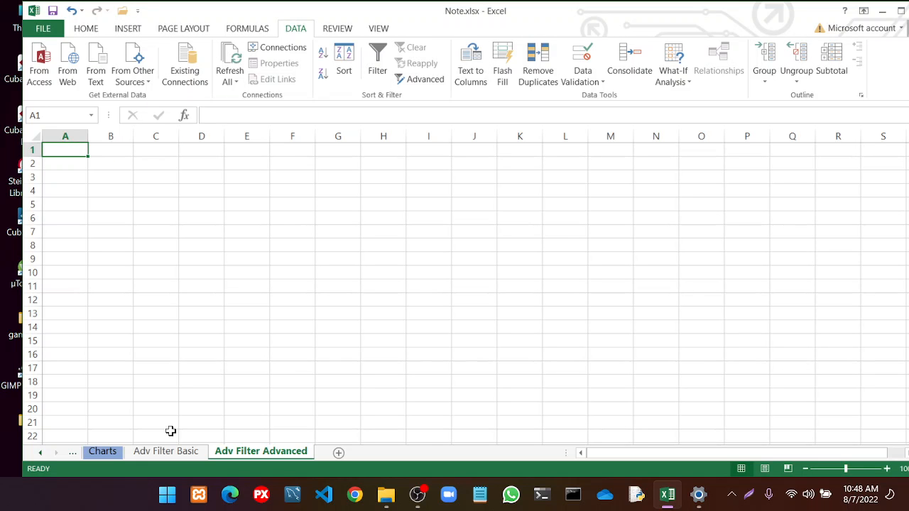
Copy the employee table A1:D8 from Adv Filter Basic and paste it at A1 of Adv Filter Advanced
click(174, 453)
click(125, 165)
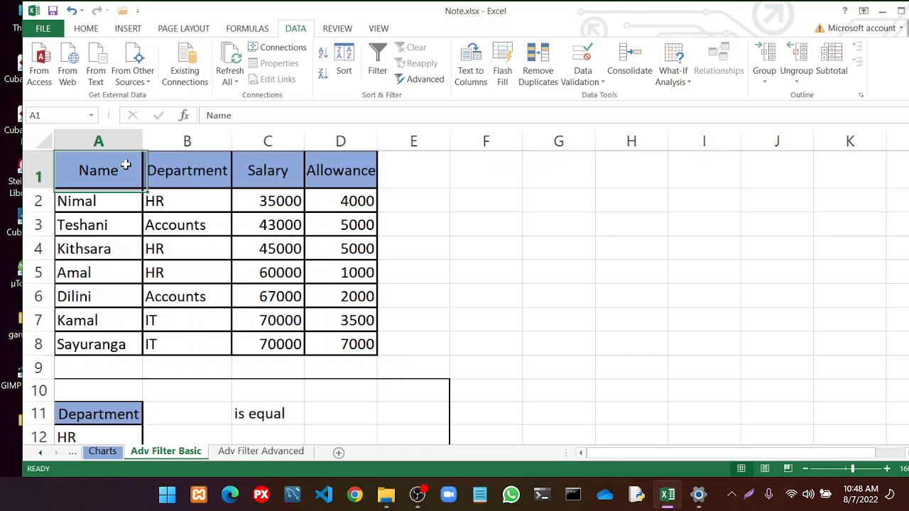
drag(125, 165, 330, 342)
key(ctrl+c)
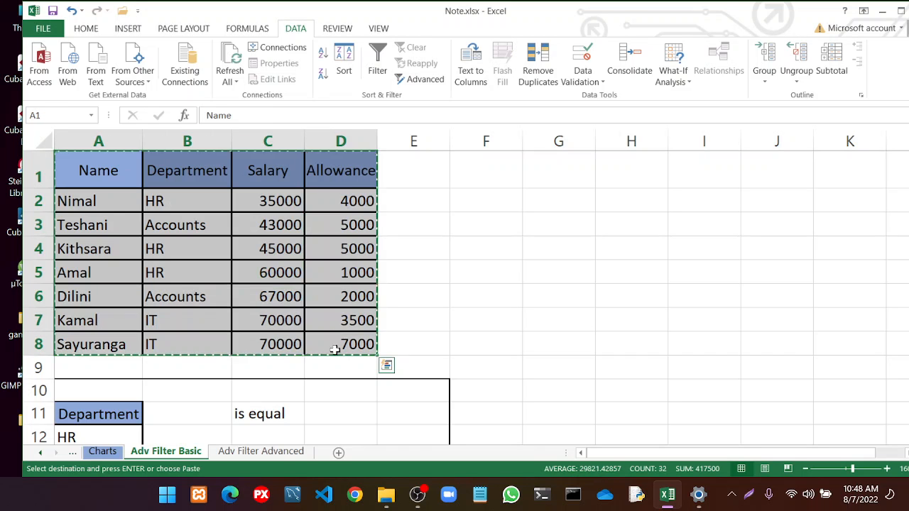
click(280, 453)
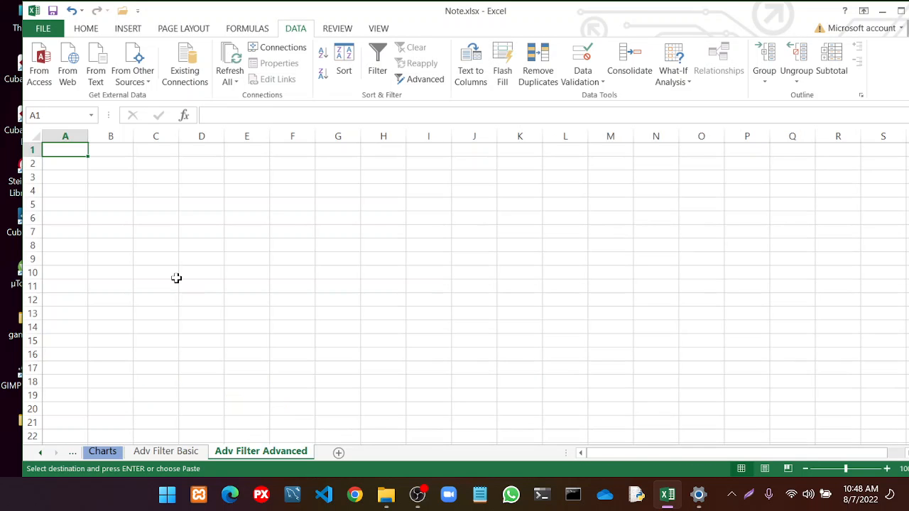
key(ctrl+v)
ctrl+scroll(348, 266, up, 6)
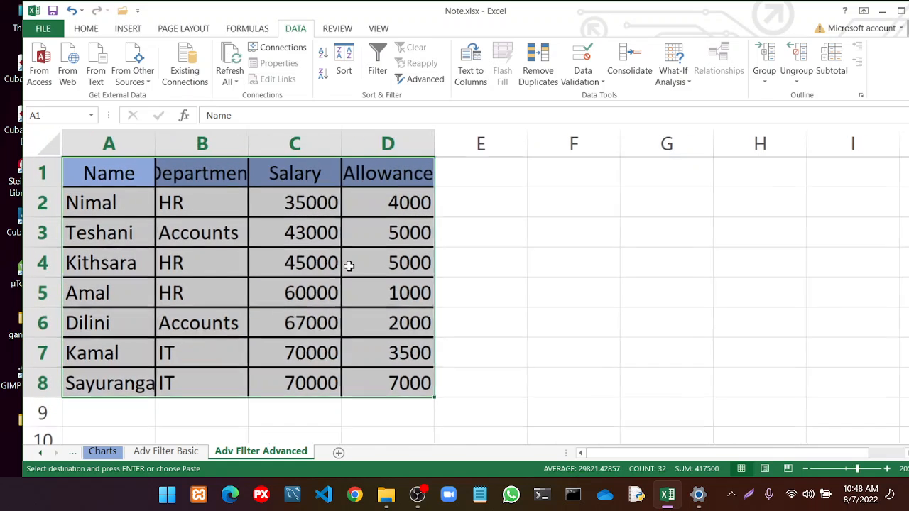
Insert a new row 7 and enter an employee record with a name, department HR, salary 48000 and allowance 3000
right_click(50, 355)
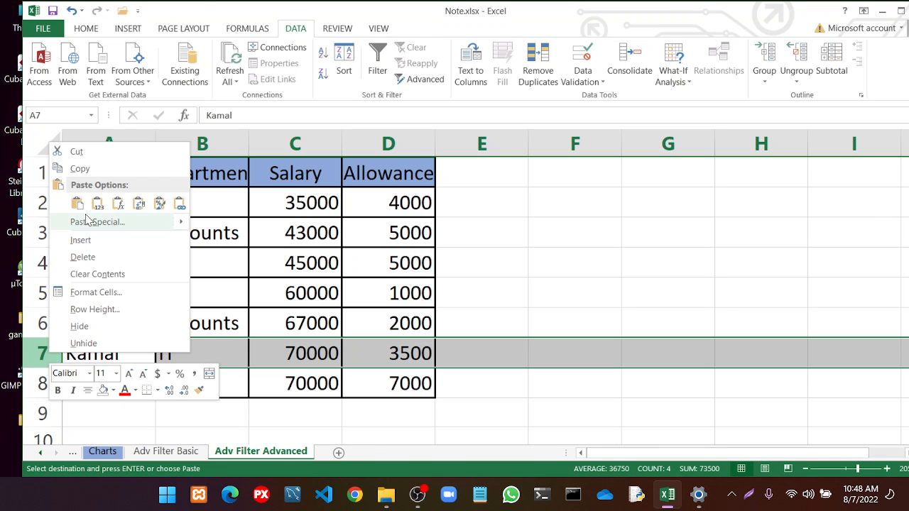
click(81, 240)
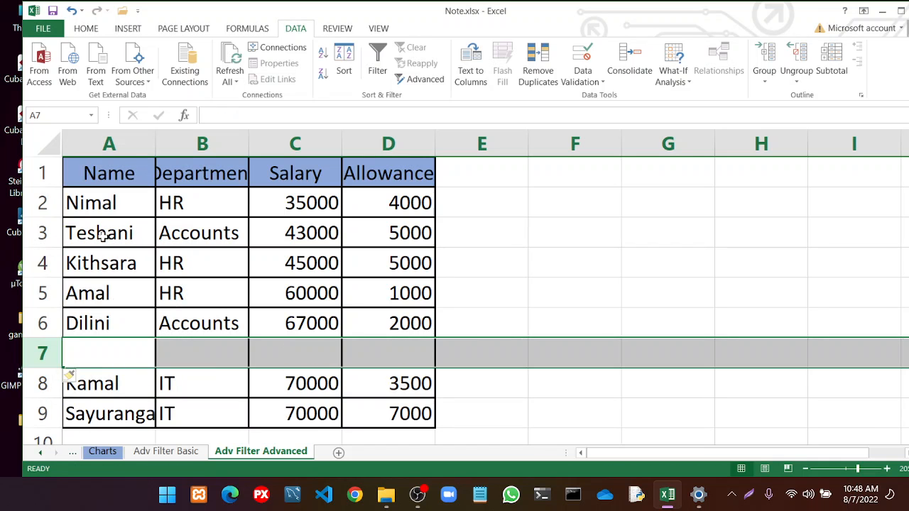
text(Dimal)
key(Tab)
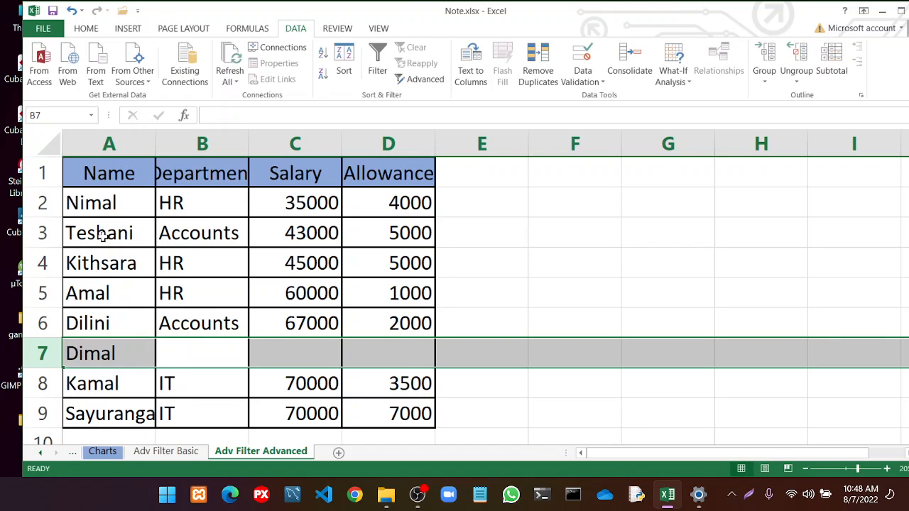
text(HR)
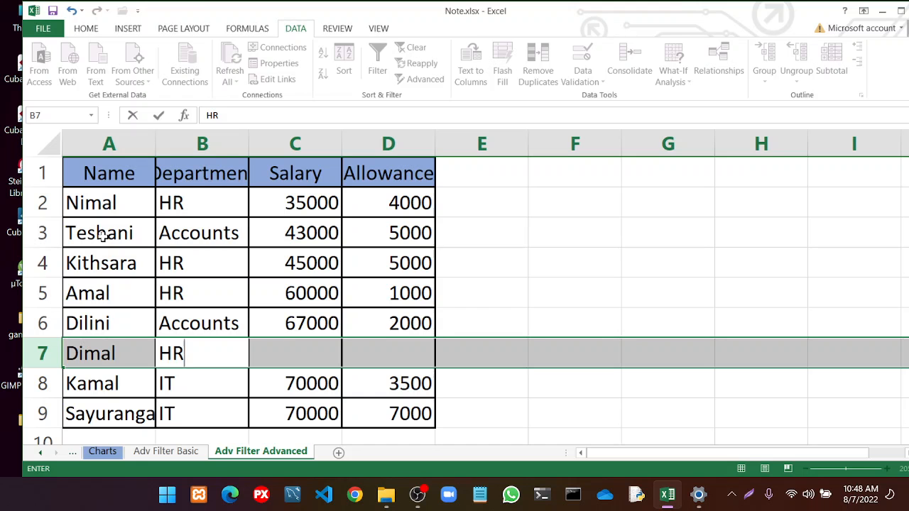
key(Tab)
text(45)
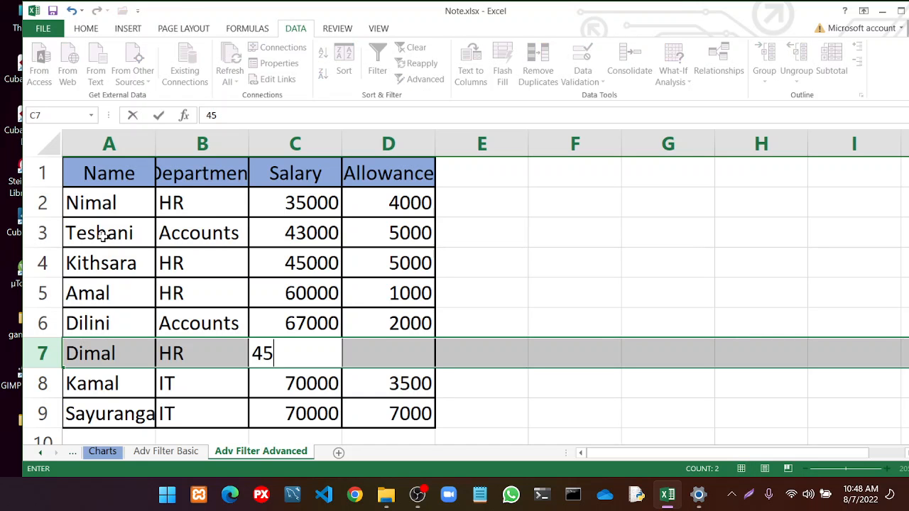
key(BackSpace)
text(8000)
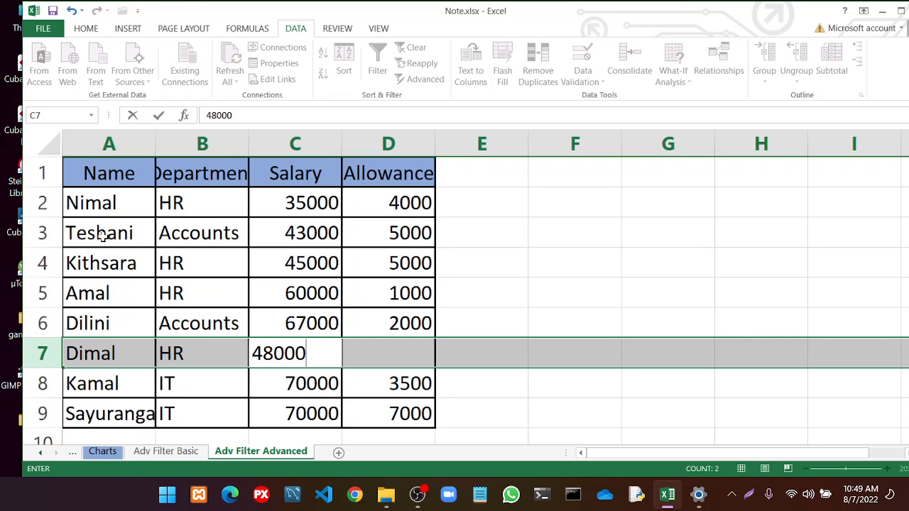
key(Tab)
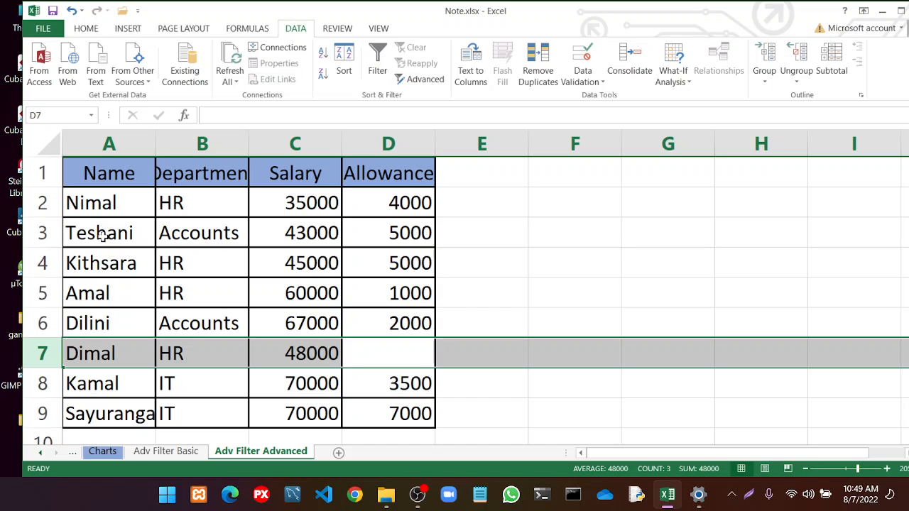
text(3000)
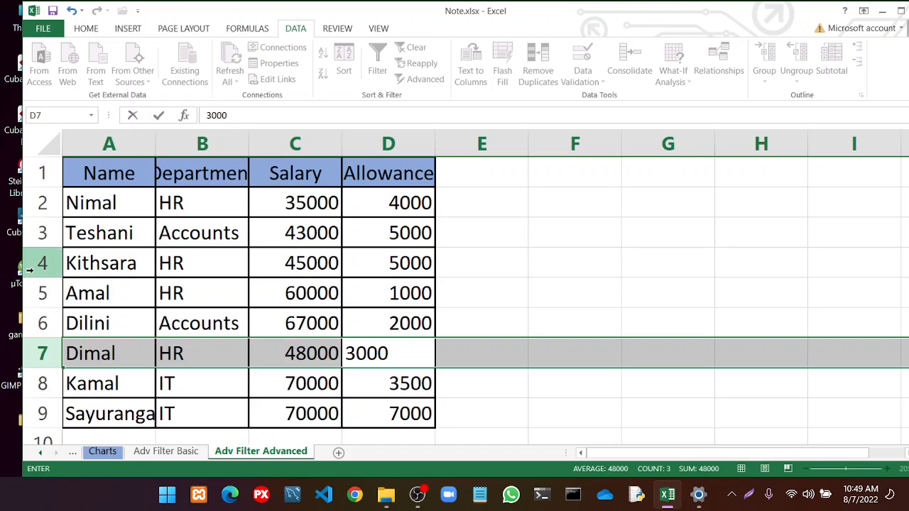
click(35, 363)
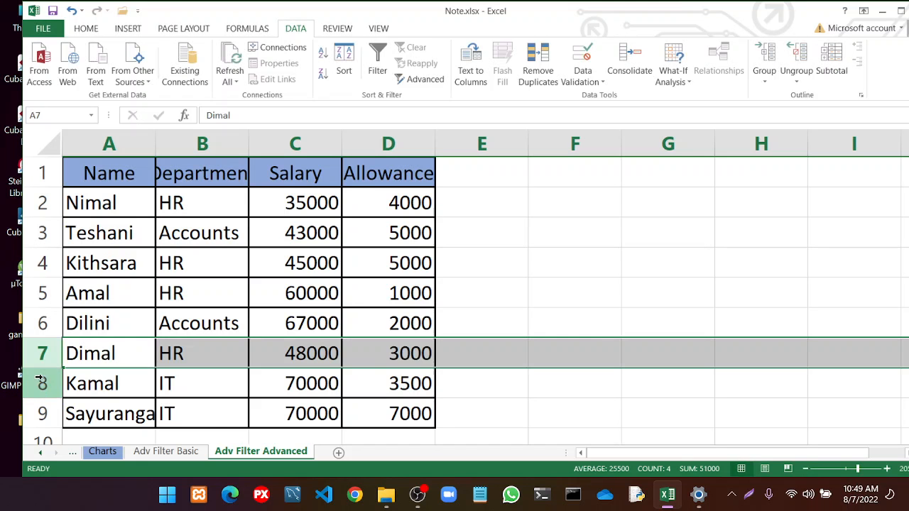
Insert a new row 8 below the added HR record and enter the employee's name in its Name cell
click(39, 382)
right_click(43, 384)
click(72, 270)
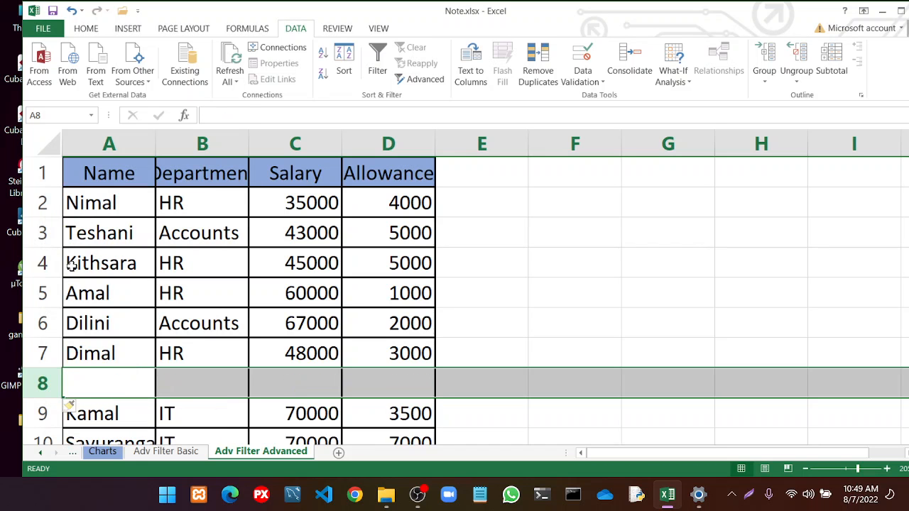
click(89, 381)
text(tath)
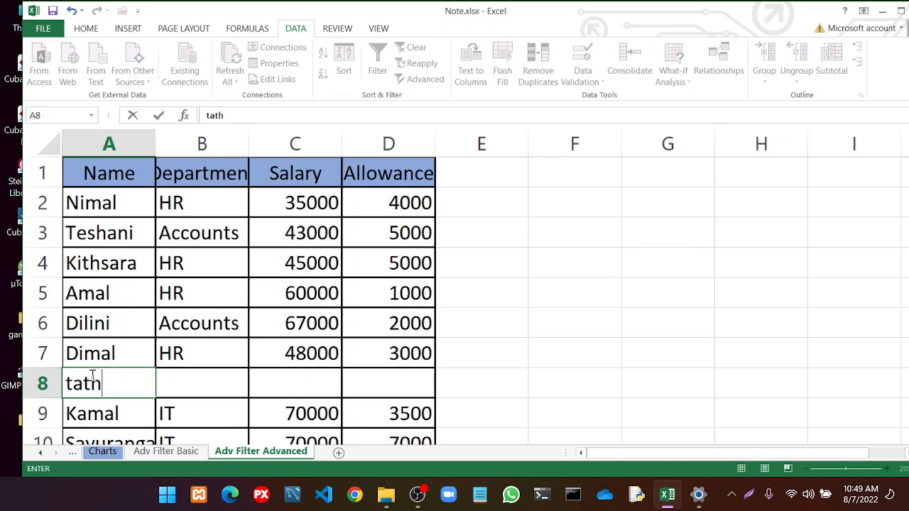
text(sarani)
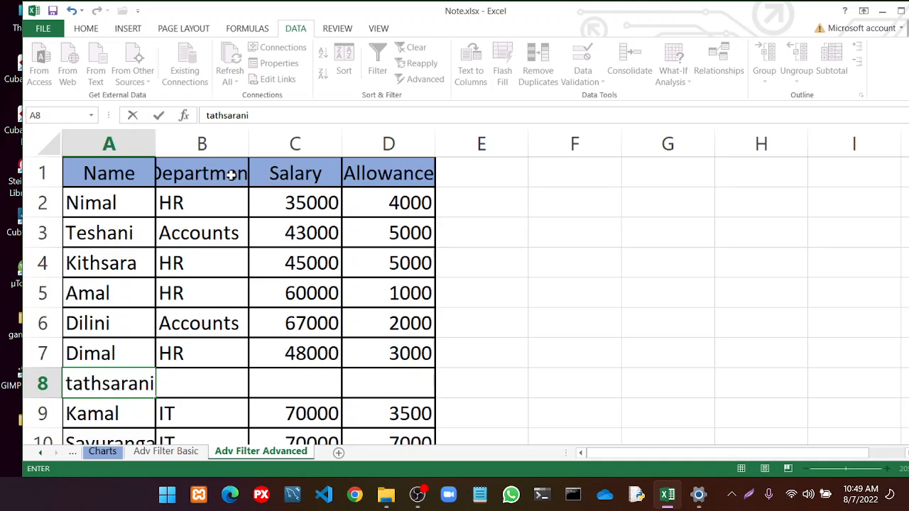
Auto-fit the widths of the Name and Department columns to their contents
click(158, 144)
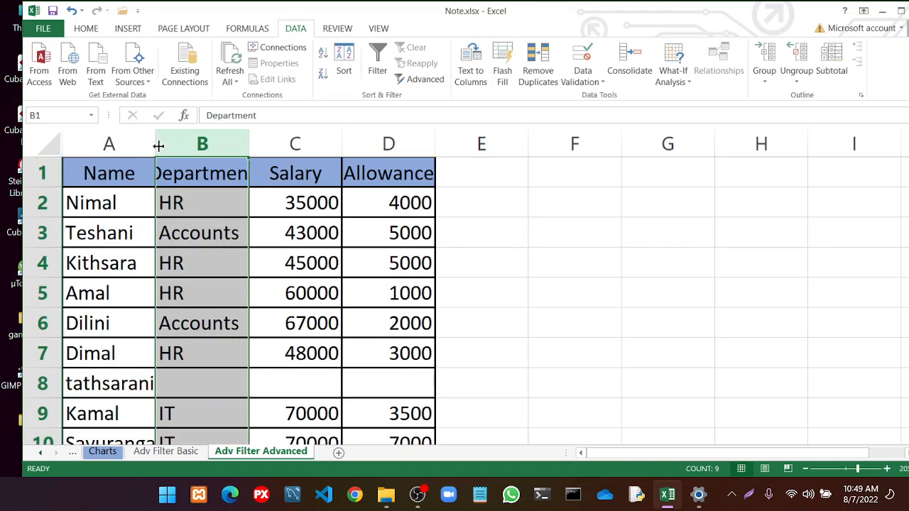
double_click(155, 144)
double_click(253, 136)
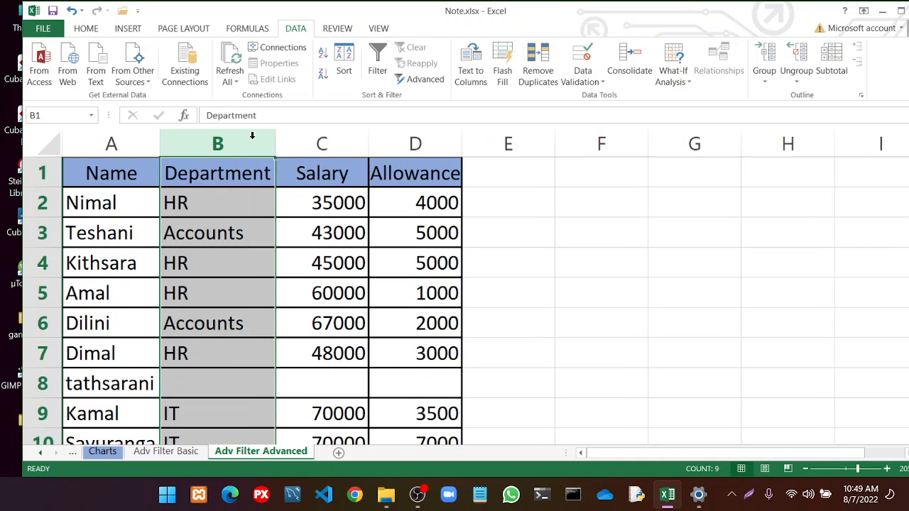
Complete the record in row 8 with department HR, salary 55000 and allowance 2500
click(209, 382)
text(HR)
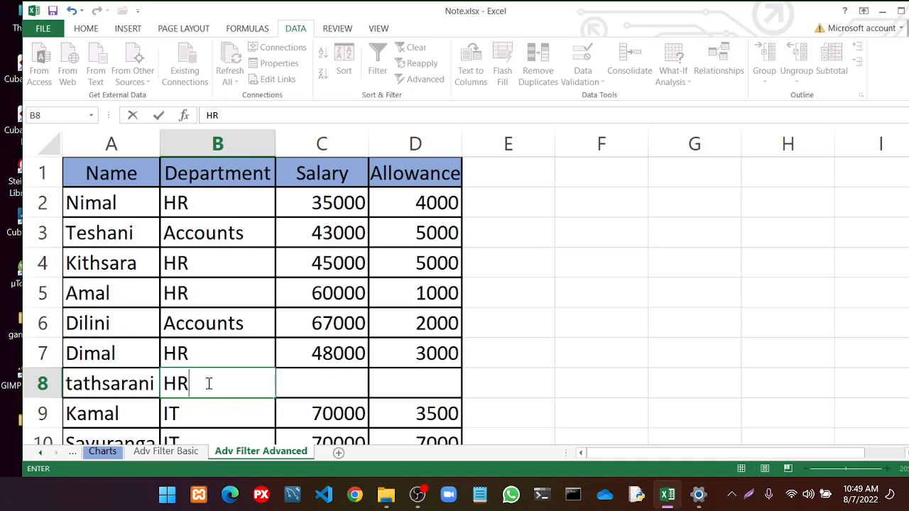
click(310, 389)
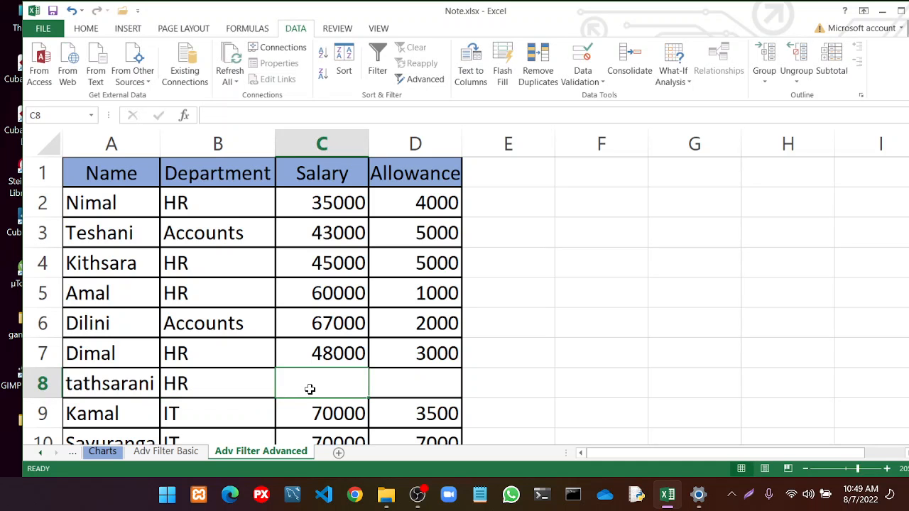
text(55000)
click(437, 385)
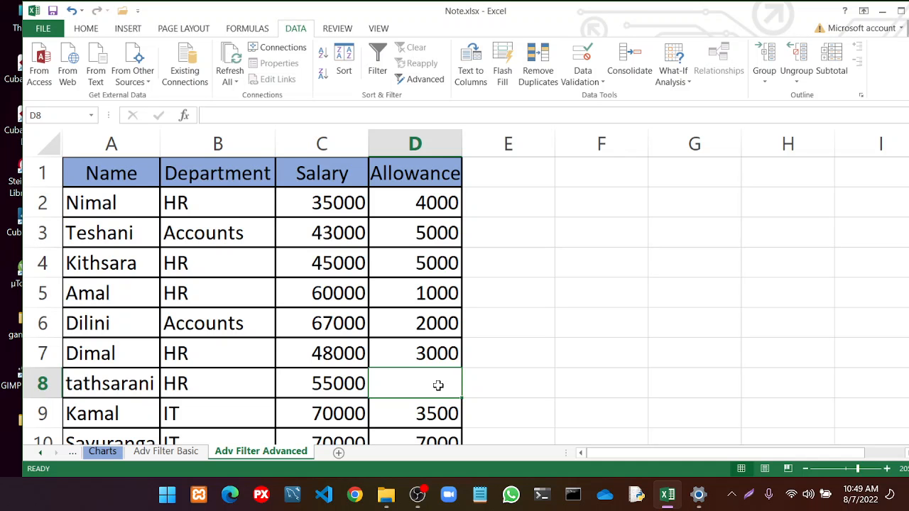
scroll(407, 371, down, 1)
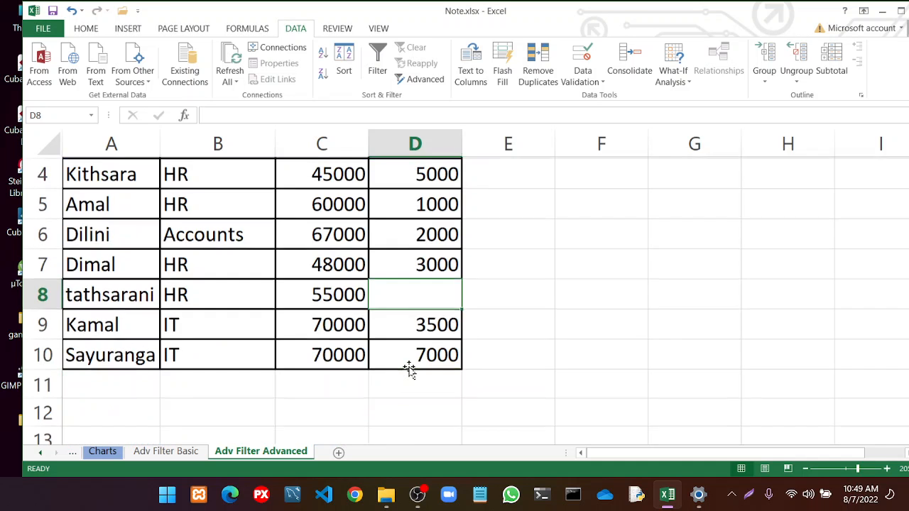
scroll(408, 371, up, 1)
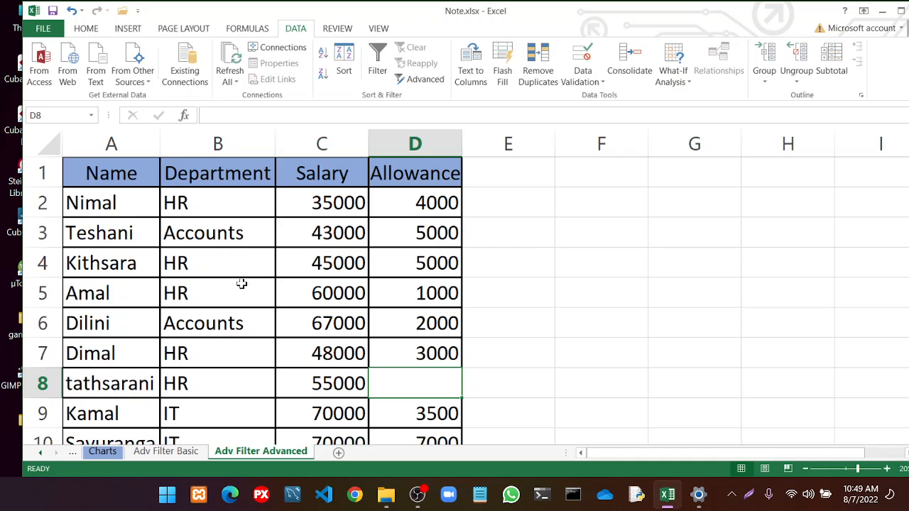
double_click(435, 387)
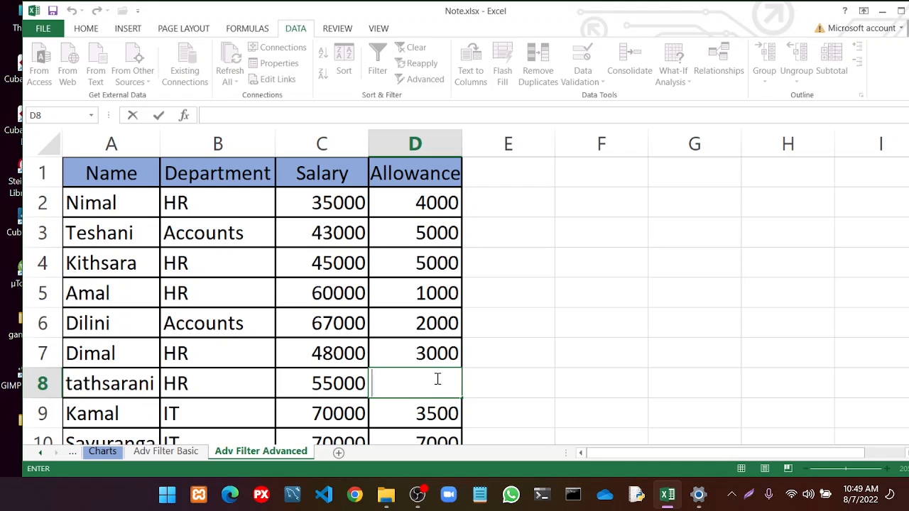
text(2500)
click(597, 400)
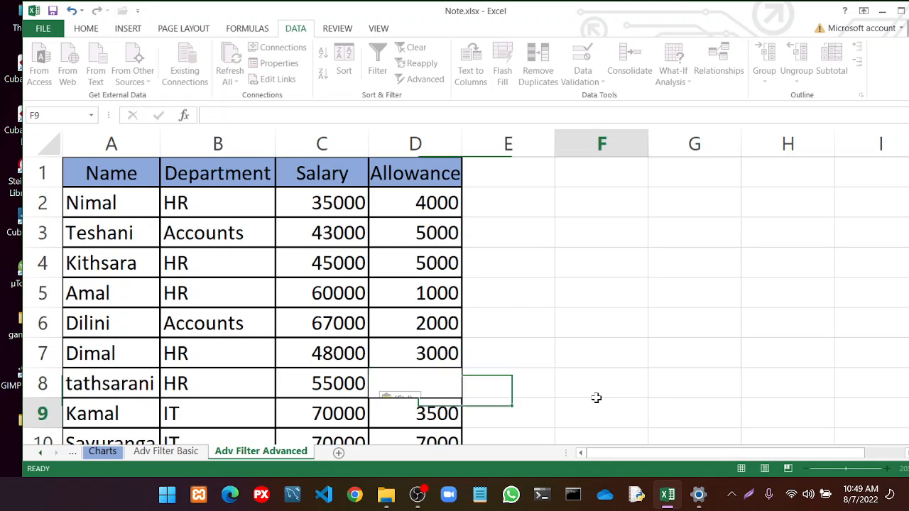
scroll(518, 403, down, 1)
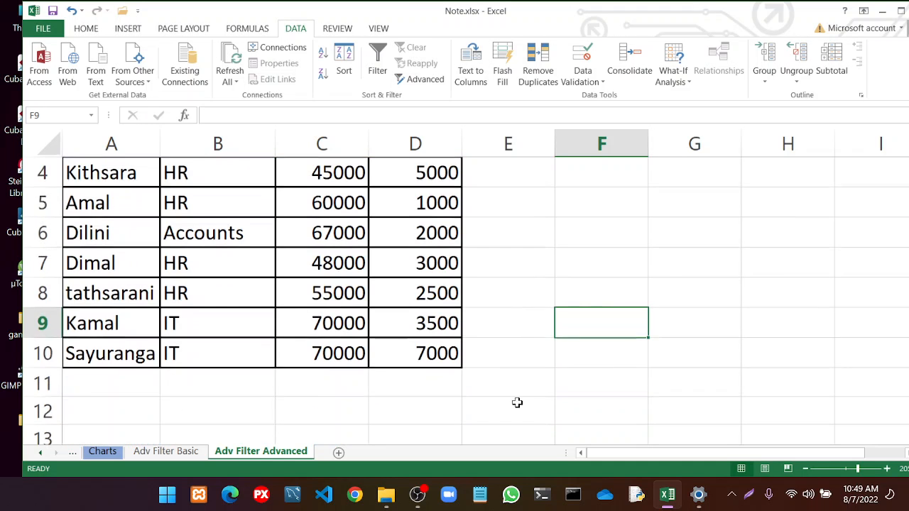
scroll(518, 402, up, 1)
scroll(518, 402, down, 1)
scroll(518, 401, up, 1)
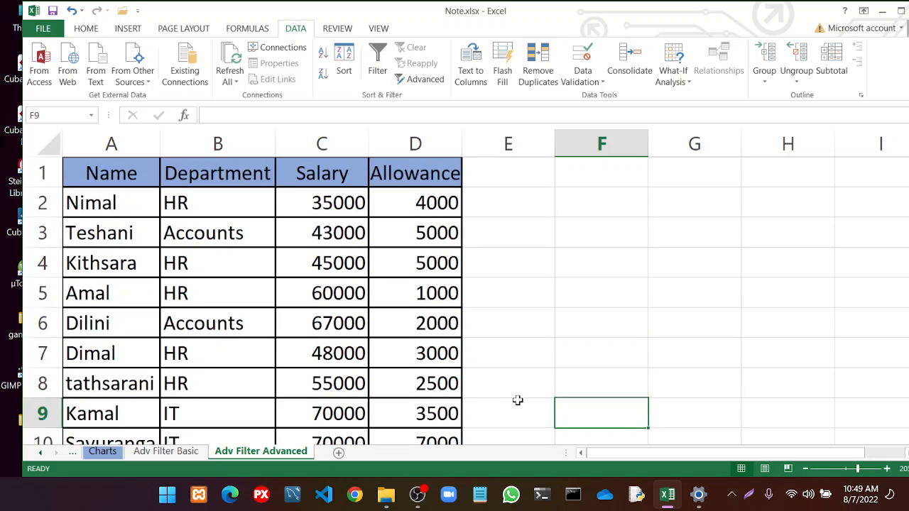
scroll(524, 389, down, 2)
On the Adv Filter Basic sheet, remove the borders and contents of the AND example in A43:E50
click(166, 451)
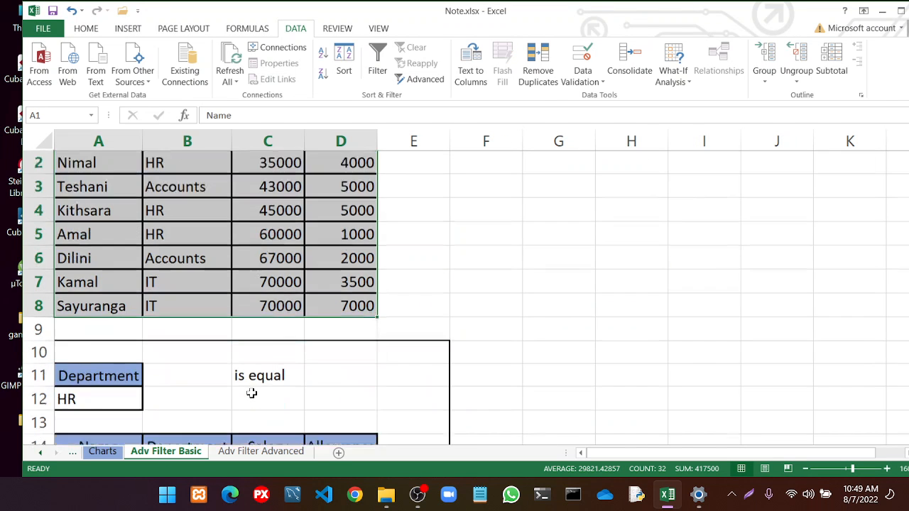
scroll(250, 387, down, 13)
scroll(251, 389, down, 5)
scroll(251, 387, up, 5)
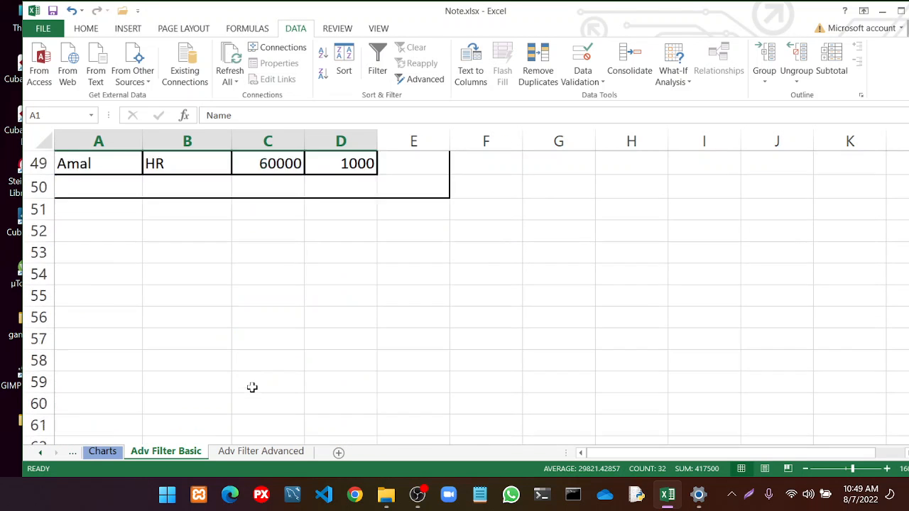
drag(61, 223, 443, 392)
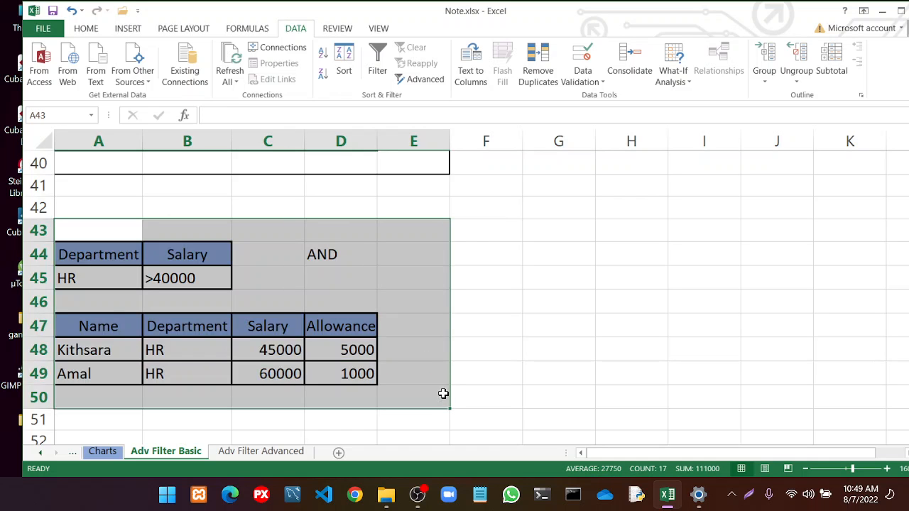
click(85, 28)
click(206, 74)
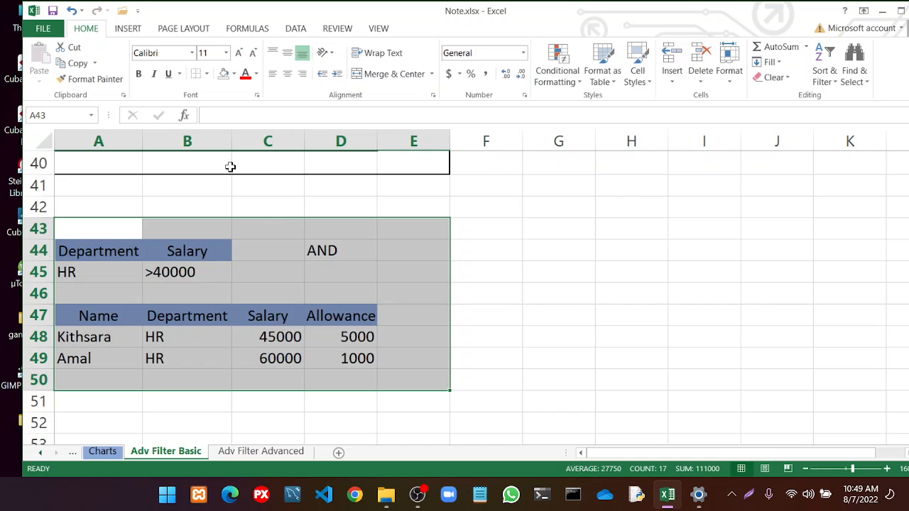
key(Delete)
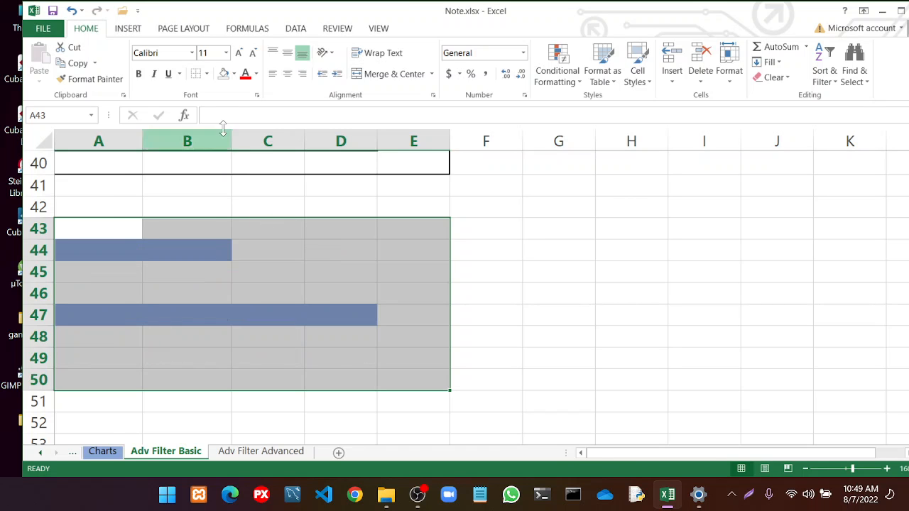
Remove the fill colour from the cleared range A43:E50 by setting it to No Fill
click(234, 74)
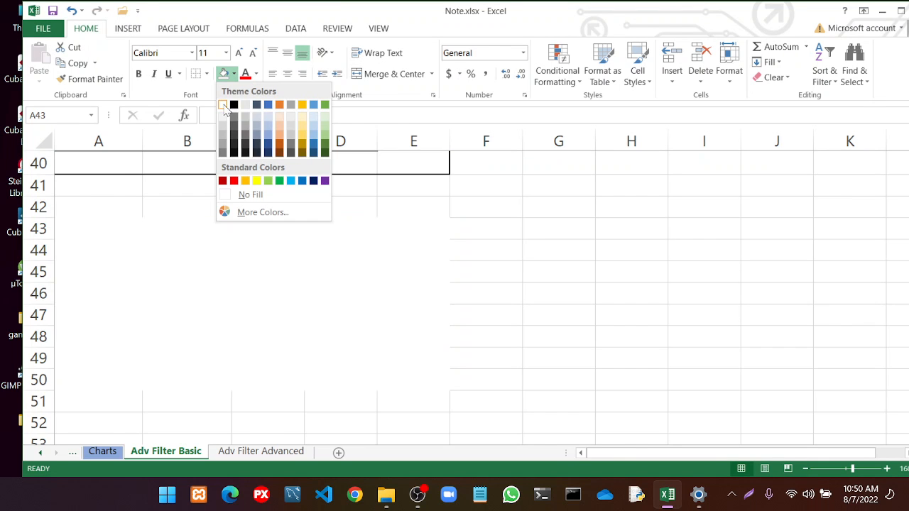
click(241, 191)
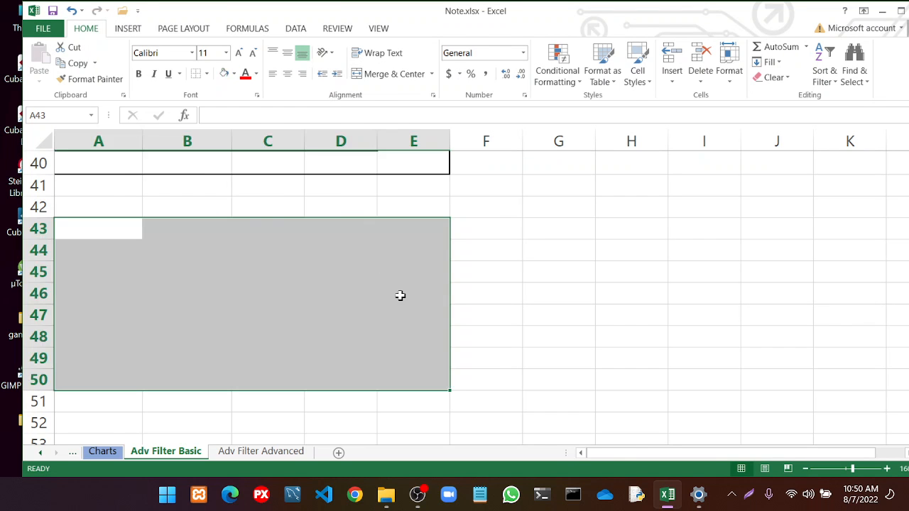
click(235, 74)
click(259, 195)
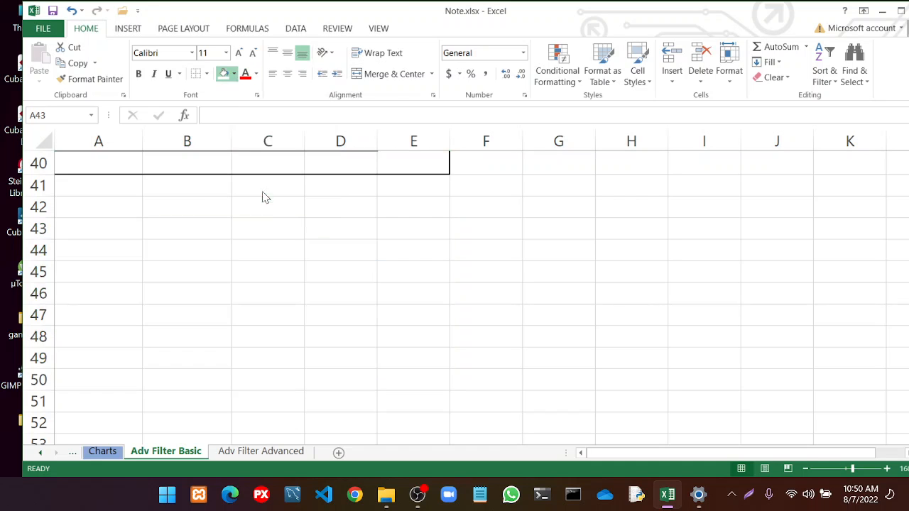
click(320, 243)
Review the employee table and the equal, greater-than and less-than filter examples, checking the 45000 value in the Salary column
scroll(455, 351, up, 11)
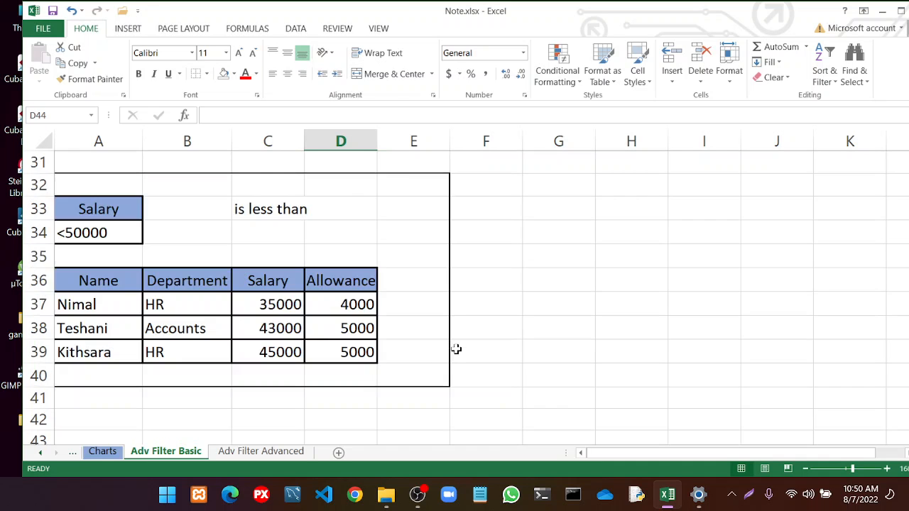
scroll(457, 342, up, 2)
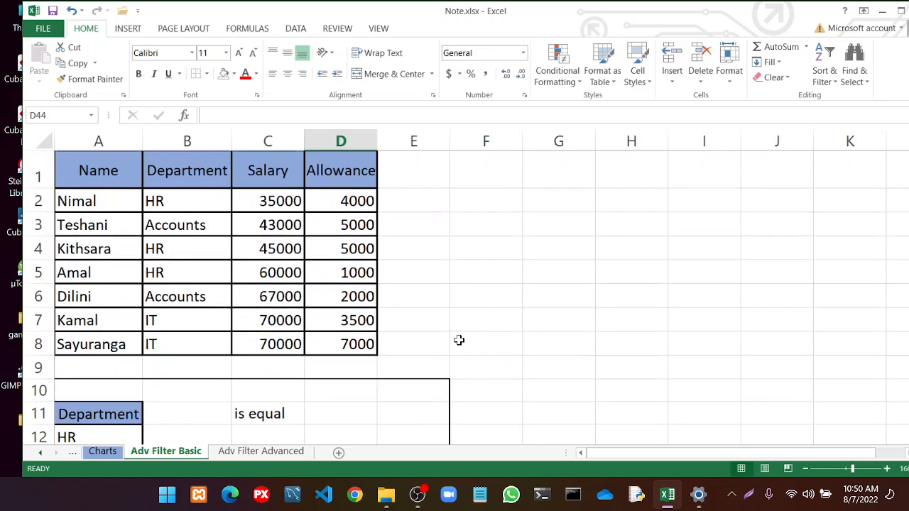
scroll(459, 340, down, 2)
scroll(458, 340, down, 4)
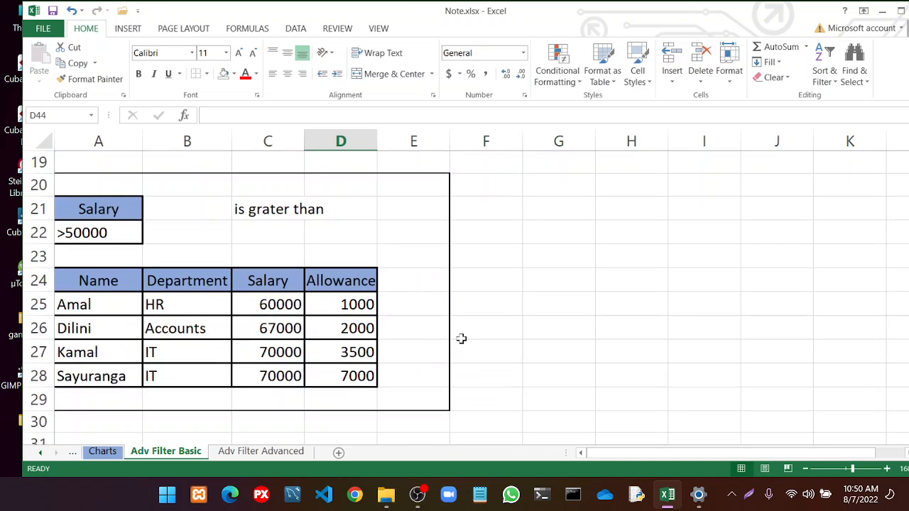
scroll(461, 338, down, 2)
scroll(463, 338, down, 2)
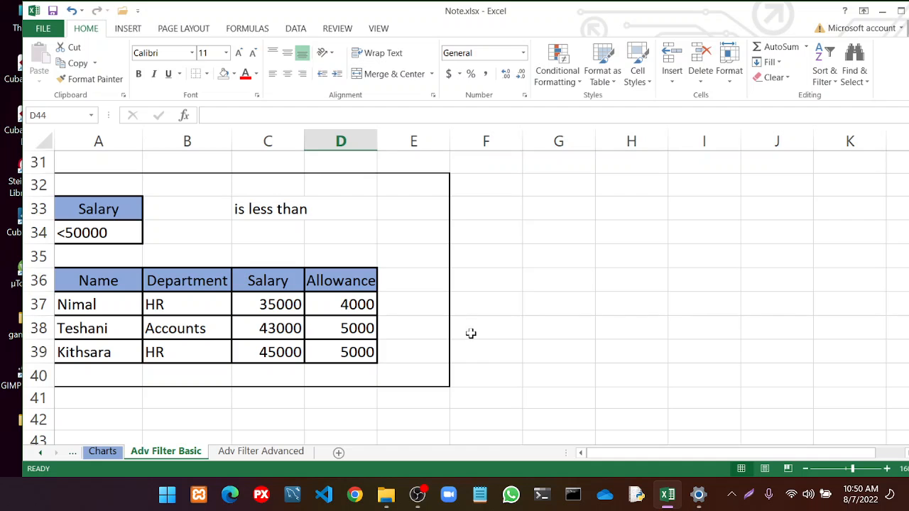
scroll(471, 333, up, 5)
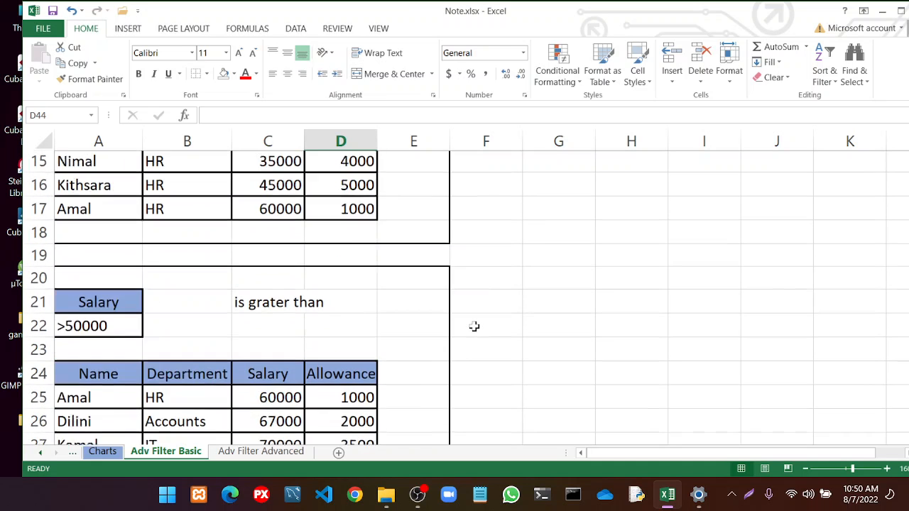
scroll(474, 325, up, 1)
scroll(476, 323, up, 1)
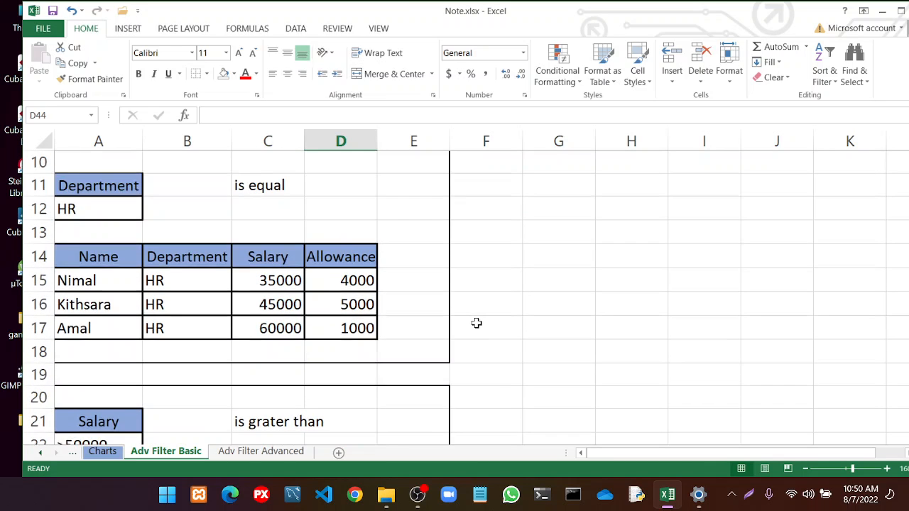
scroll(477, 321, down, 3)
scroll(402, 327, down, 1)
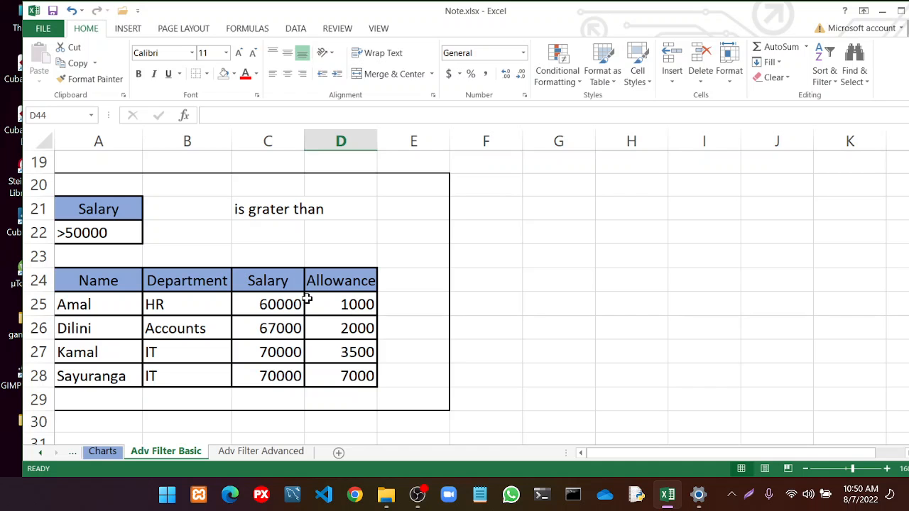
scroll(271, 365, down, 2)
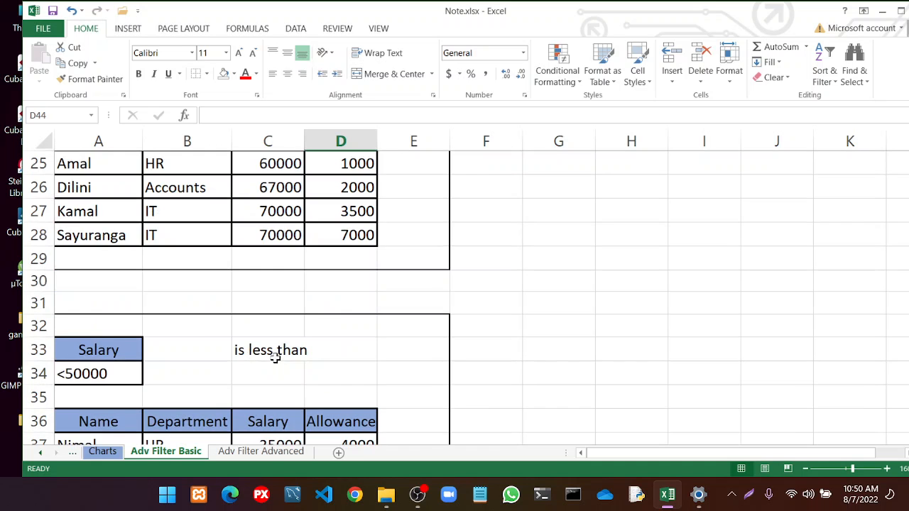
scroll(275, 357, up, 3)
scroll(275, 334, up, 5)
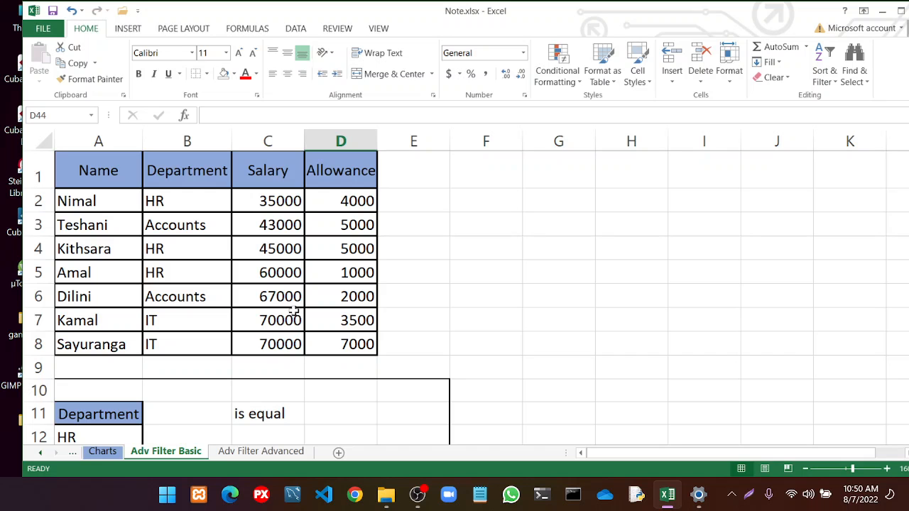
click(271, 254)
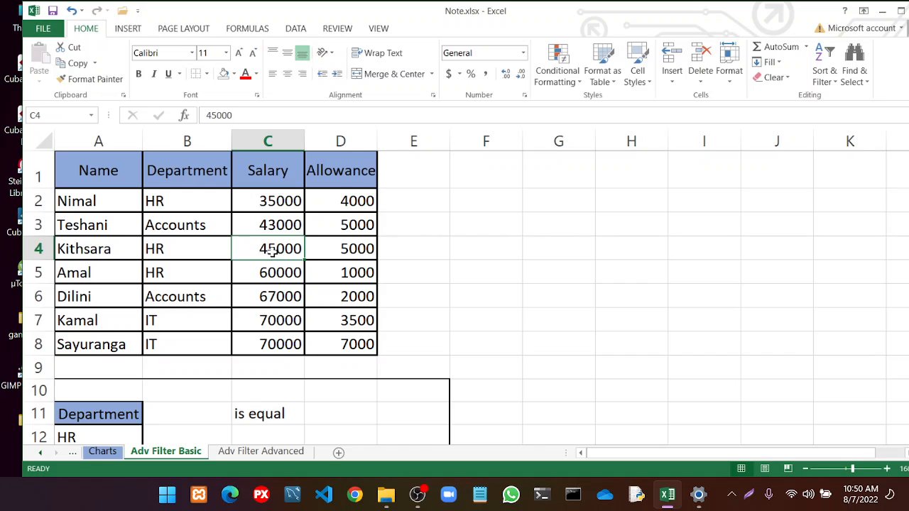
Copy the Salary >50000 criteria block from A21:A22 to G21:G22
scroll(275, 248, down, 1)
scroll(276, 248, up, 1)
scroll(254, 250, down, 4)
scroll(255, 254, down, 1)
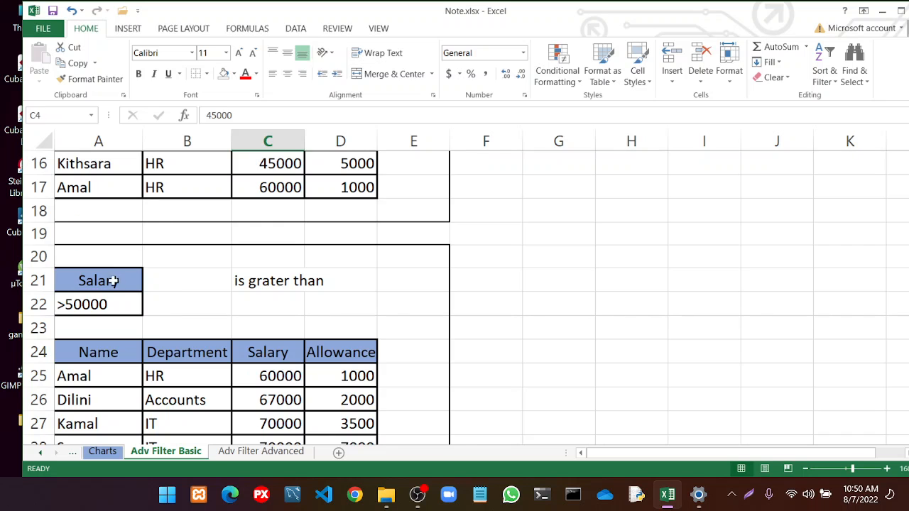
drag(119, 282, 114, 301)
key(ctrl+c)
scroll(519, 284, up, 2)
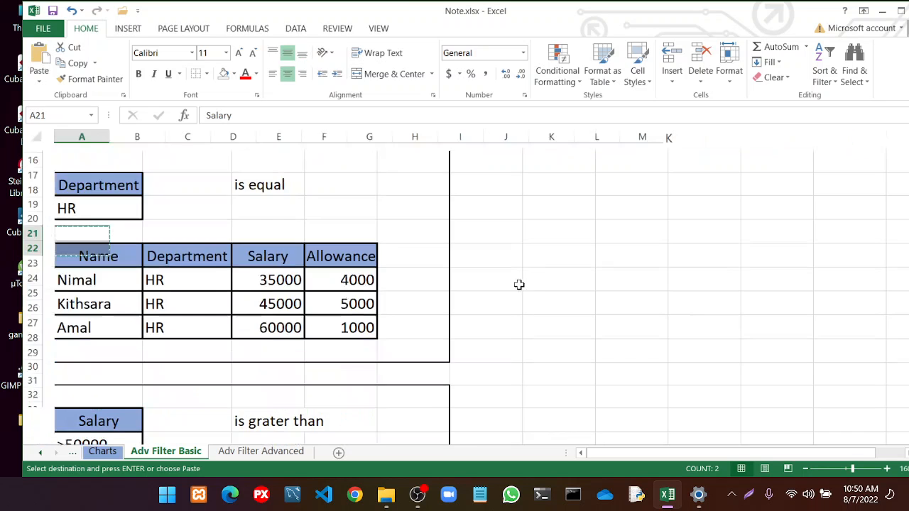
scroll(521, 231, down, 2)
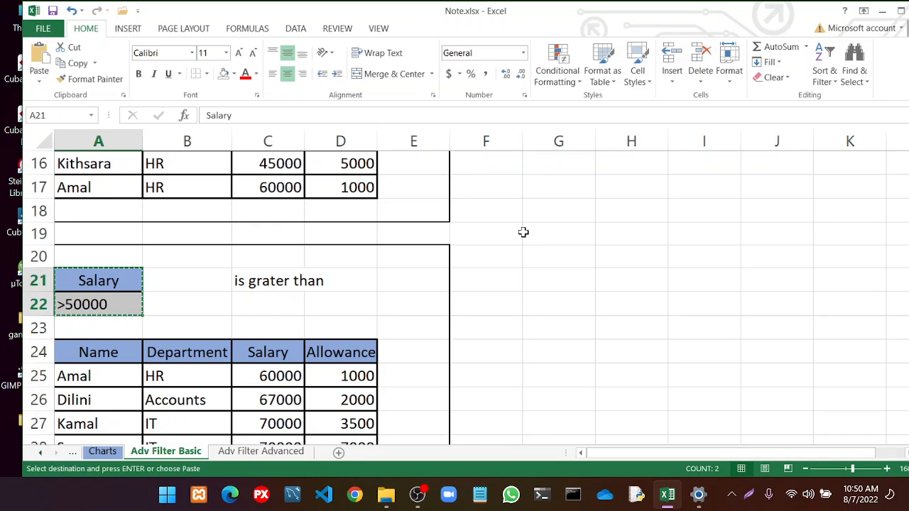
click(546, 275)
key(ctrl+v)
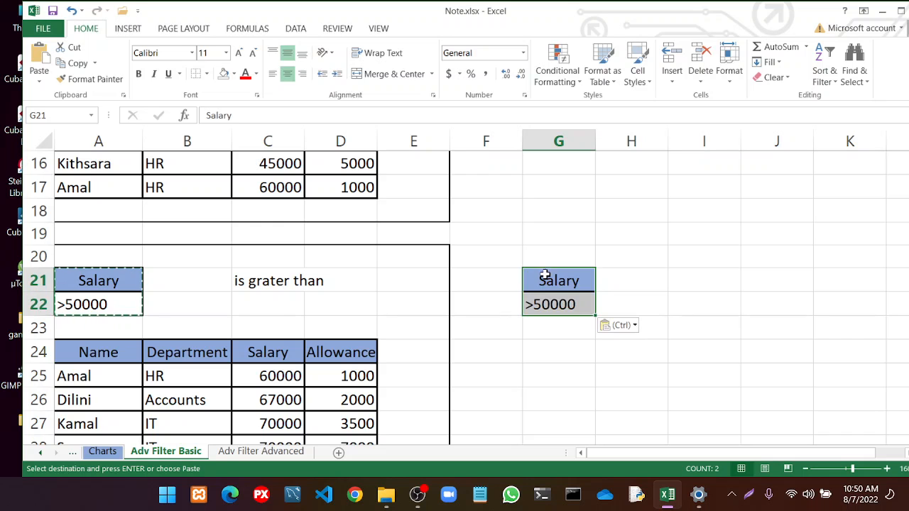
Change the copied salary criterion in G22 to >=45000
double_click(540, 305)
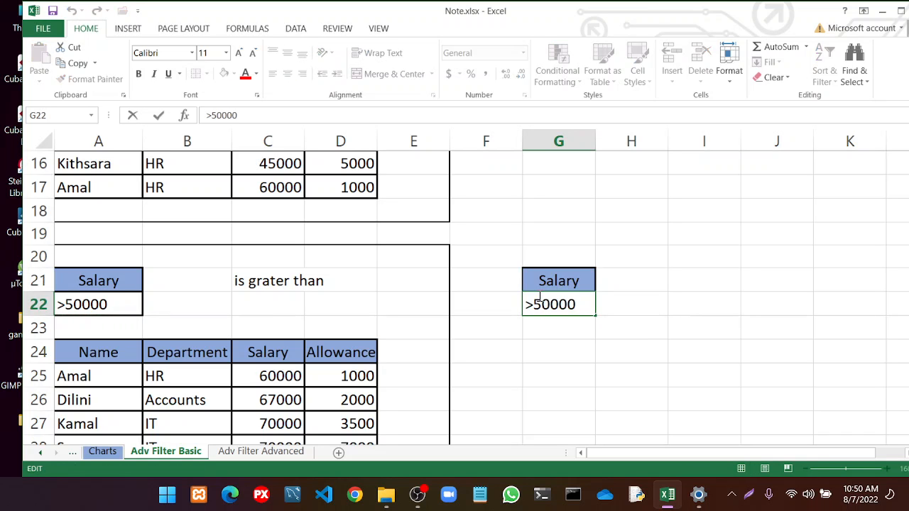
key(BackSpace)
key(BackSpace)
text(45)
click(540, 301)
text(=)
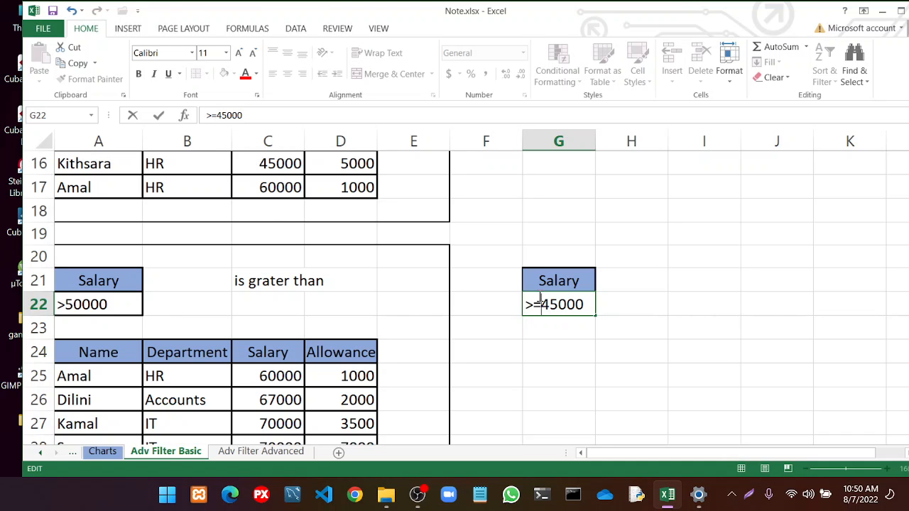
click(671, 328)
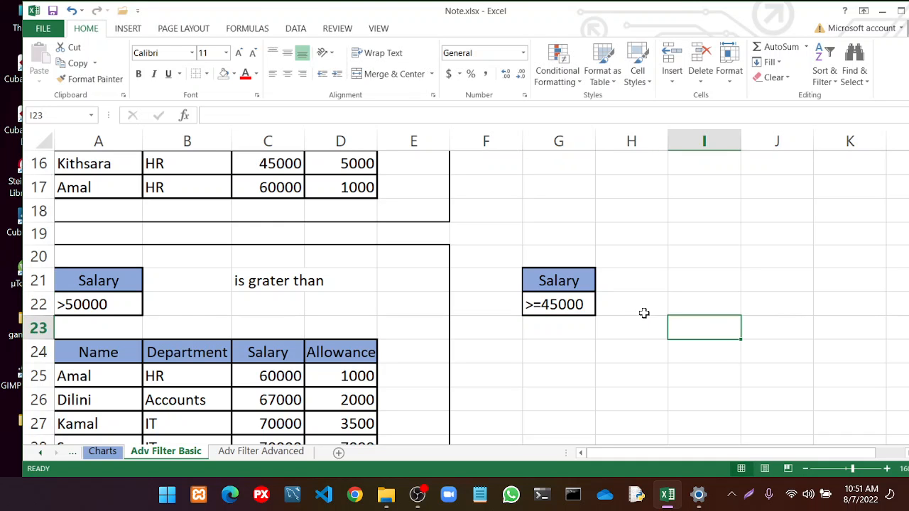
Start an Advanced Filter with list range A1:D8 and set its criteria range to G21:G22
scroll(625, 309, up, 5)
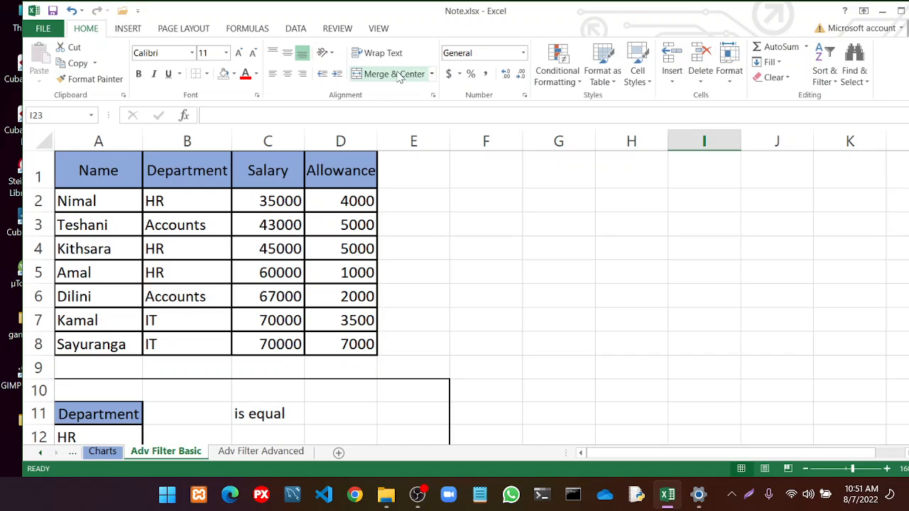
click(295, 29)
click(420, 79)
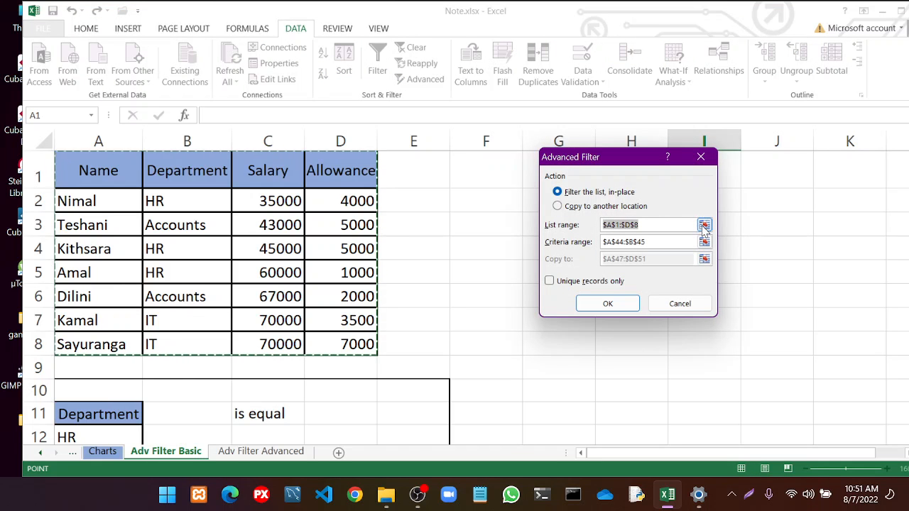
click(704, 226)
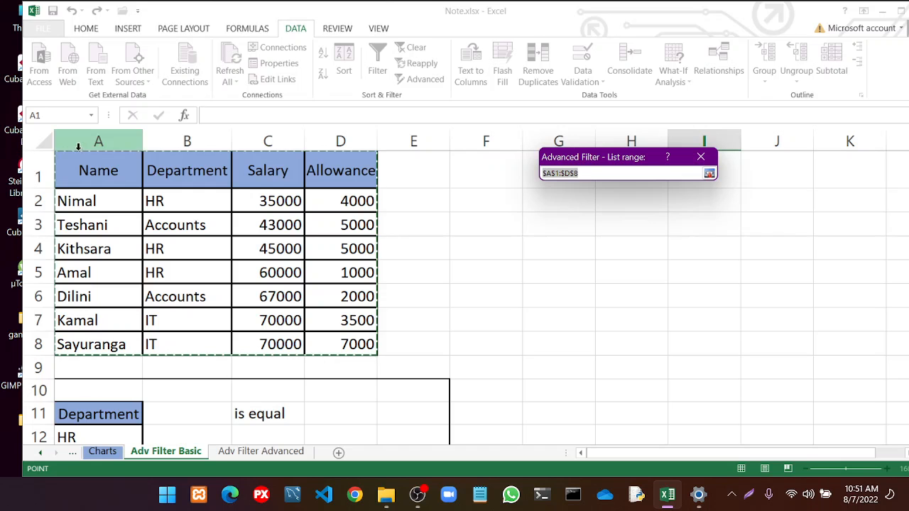
click(701, 159)
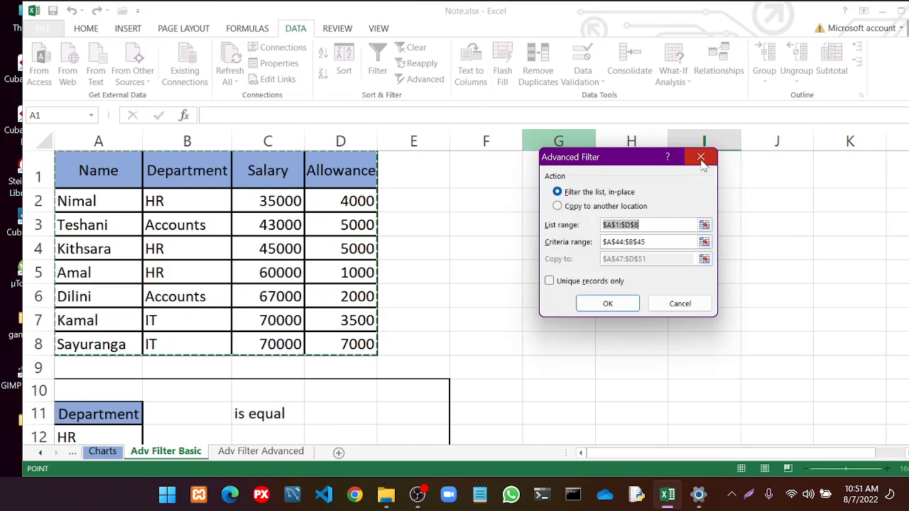
click(704, 241)
scroll(696, 245, down, 11)
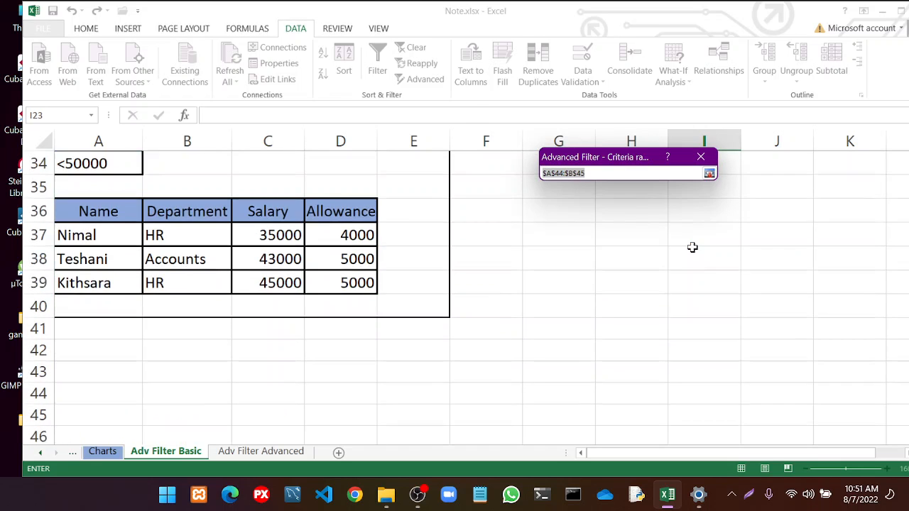
scroll(693, 247, down, 1)
scroll(692, 247, up, 7)
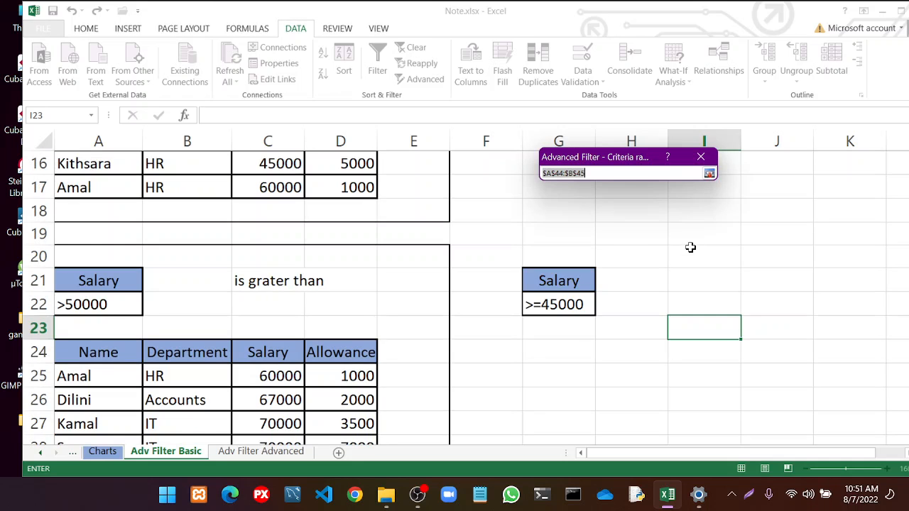
drag(545, 281, 570, 304)
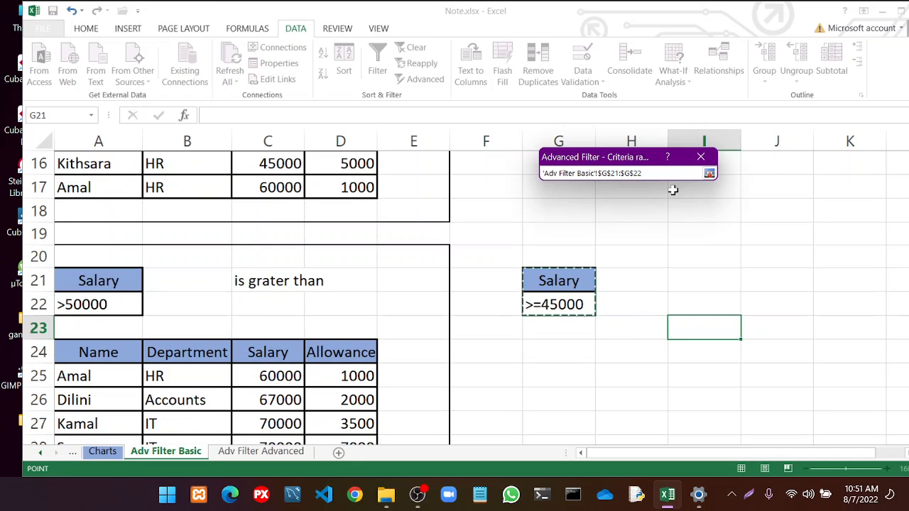
click(709, 173)
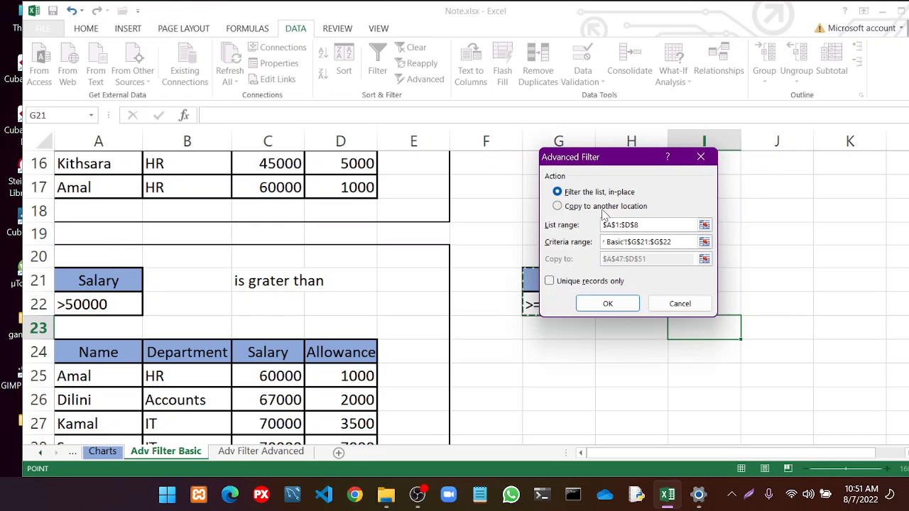
Set the Advanced Filter to copy its results to another location, G24:J30, and run it
click(604, 207)
click(704, 260)
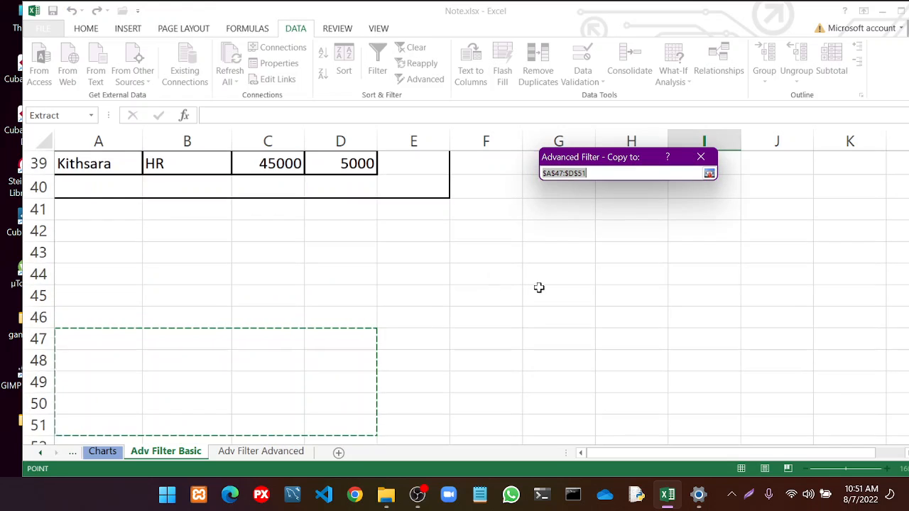
scroll(454, 256, up, 3)
scroll(477, 281, up, 5)
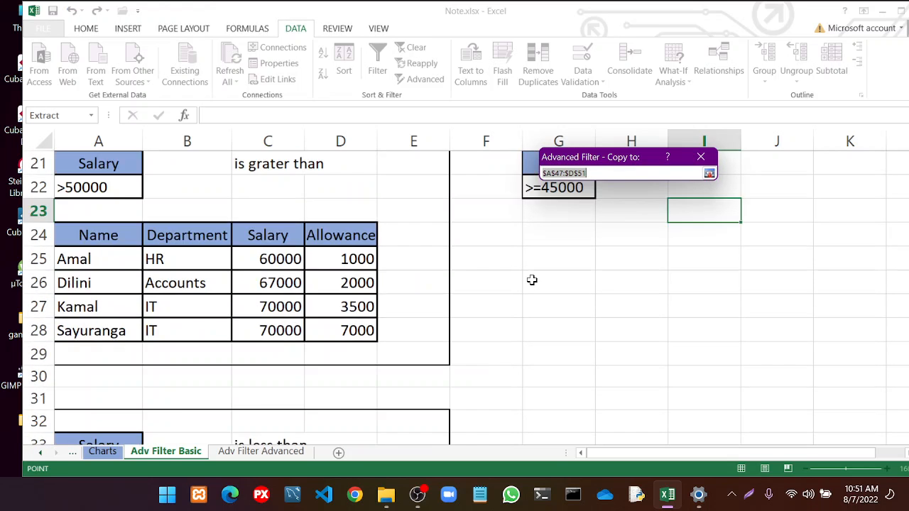
drag(541, 370, 755, 382)
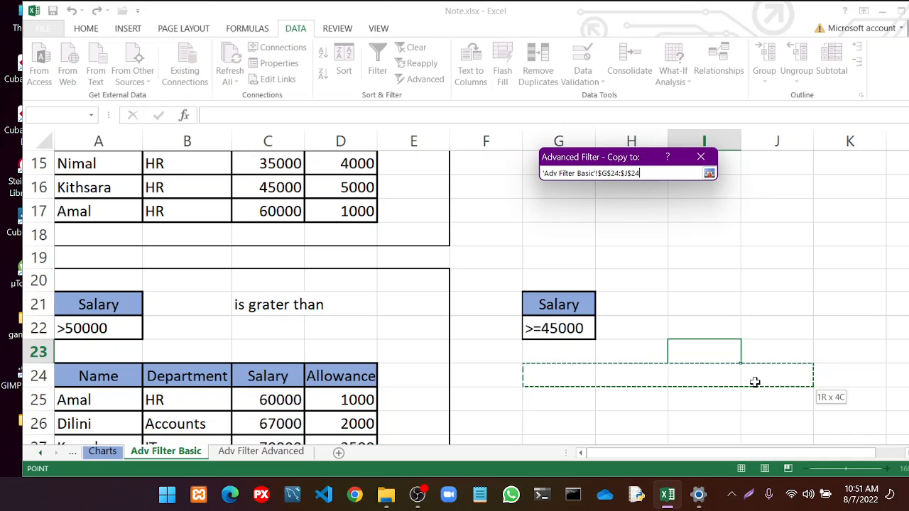
drag(755, 382, 756, 352)
scroll(592, 236, up, 1)
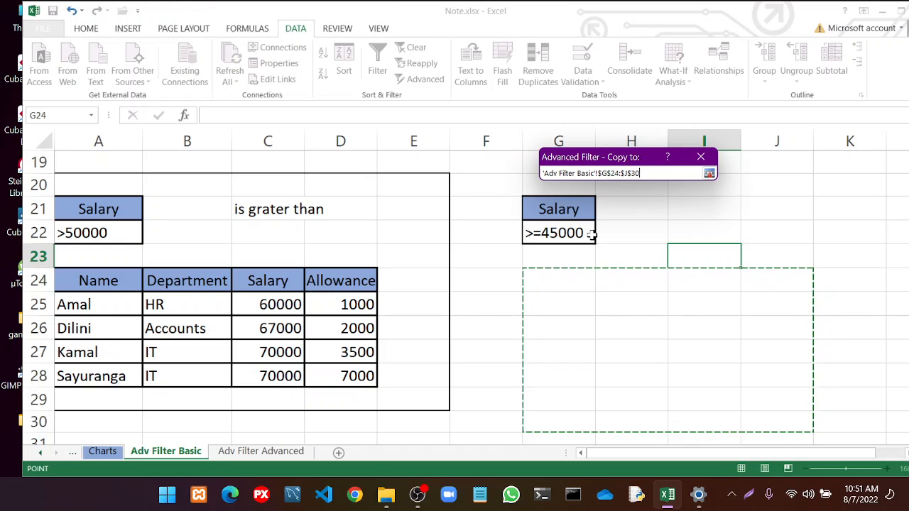
click(708, 173)
click(605, 303)
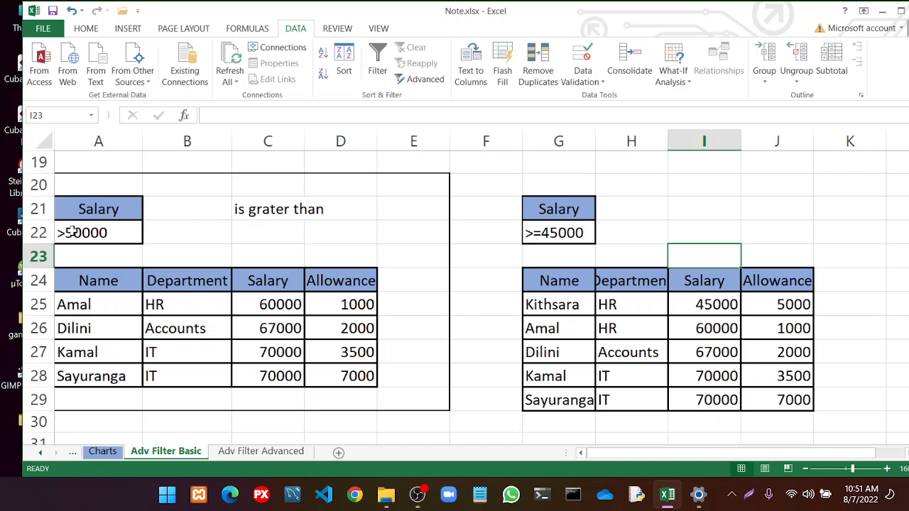
Clear the contents of the greater-than result table in A24:D28, including its header row
click(86, 212)
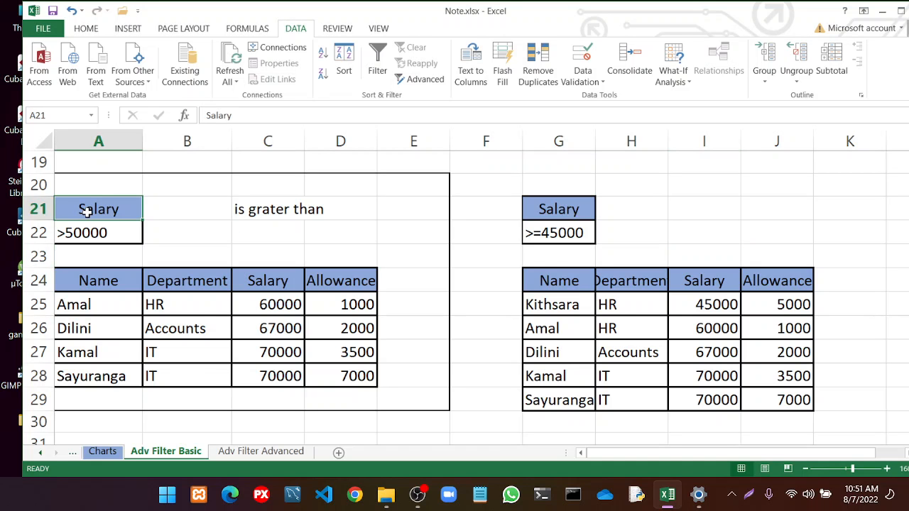
drag(100, 215, 130, 241)
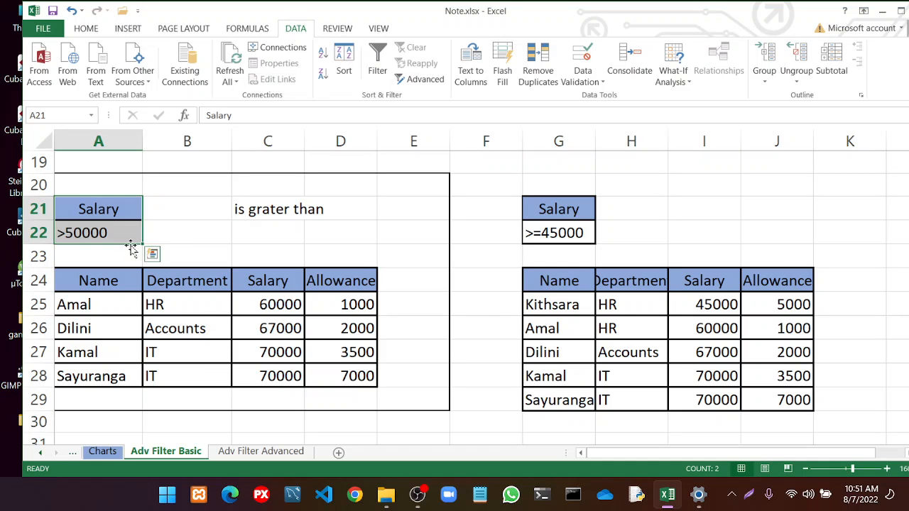
drag(71, 302, 318, 369)
key(Delete)
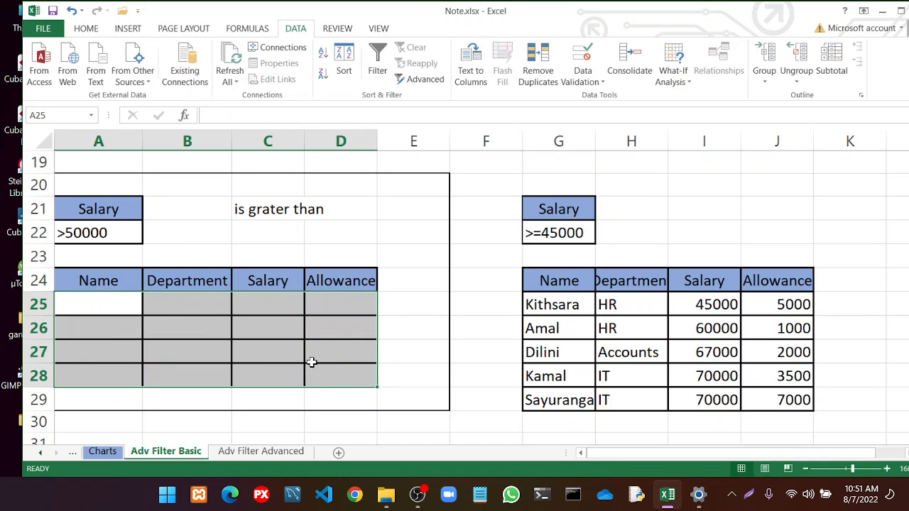
drag(88, 276, 367, 380)
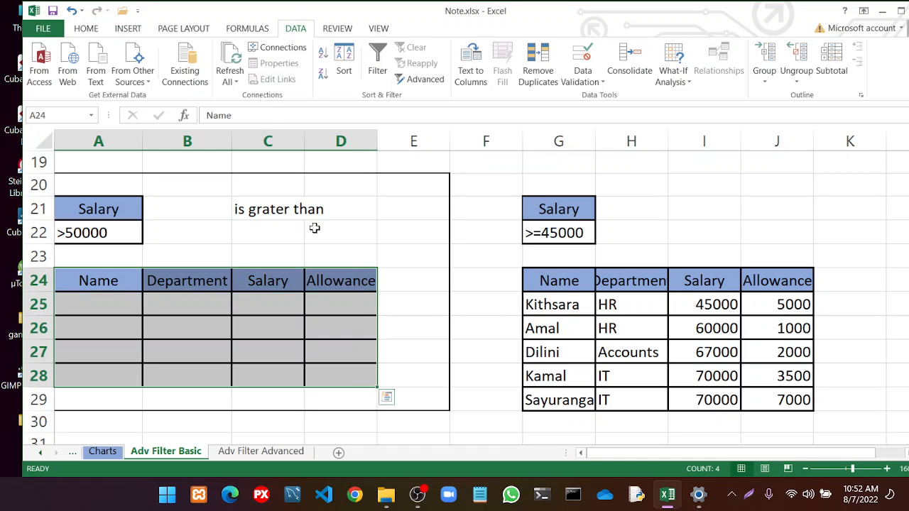
click(91, 32)
key(Delete)
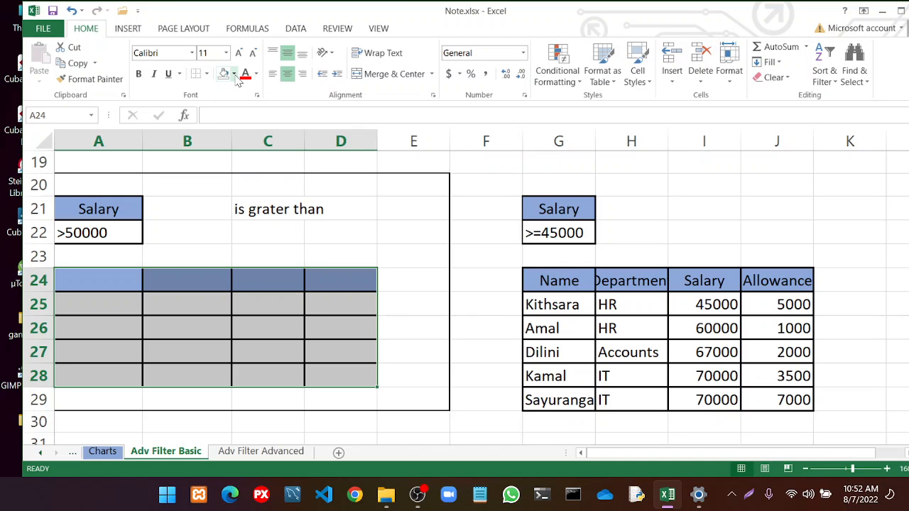
Remove all borders and the fill color from the emptied range A24:D28
click(206, 74)
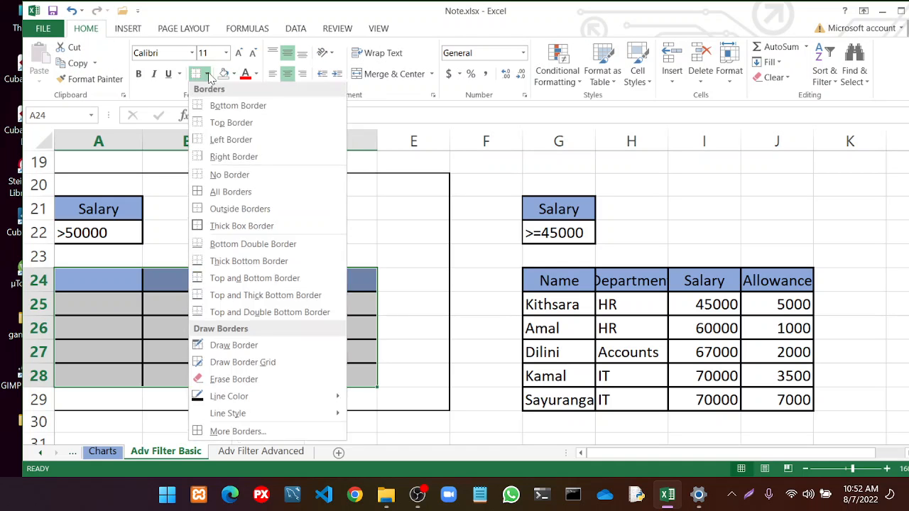
click(217, 177)
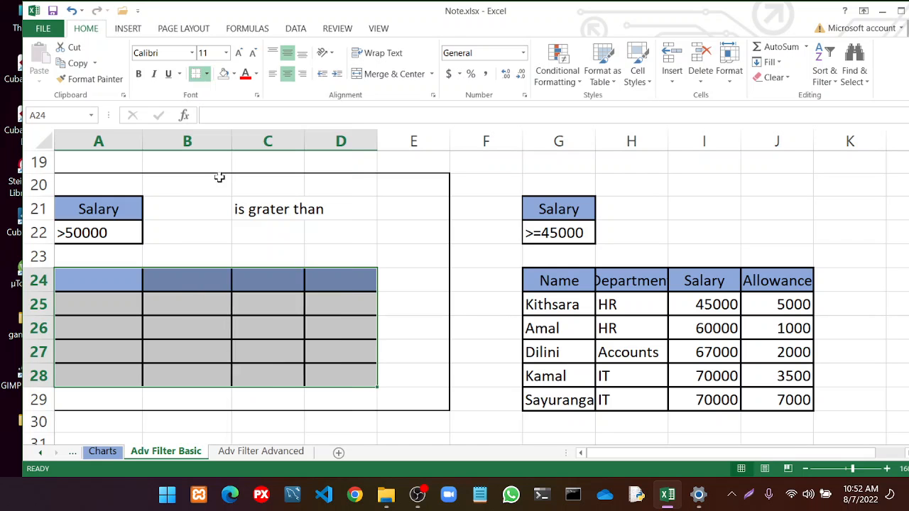
click(233, 74)
click(241, 192)
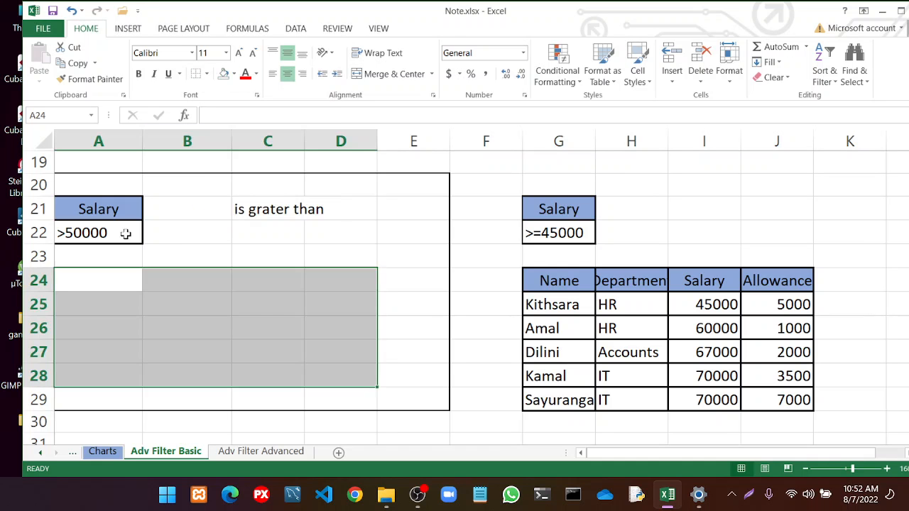
Change the greater-than salary criterion in A22 to >45000
double_click(71, 231)
key(BackSpace)
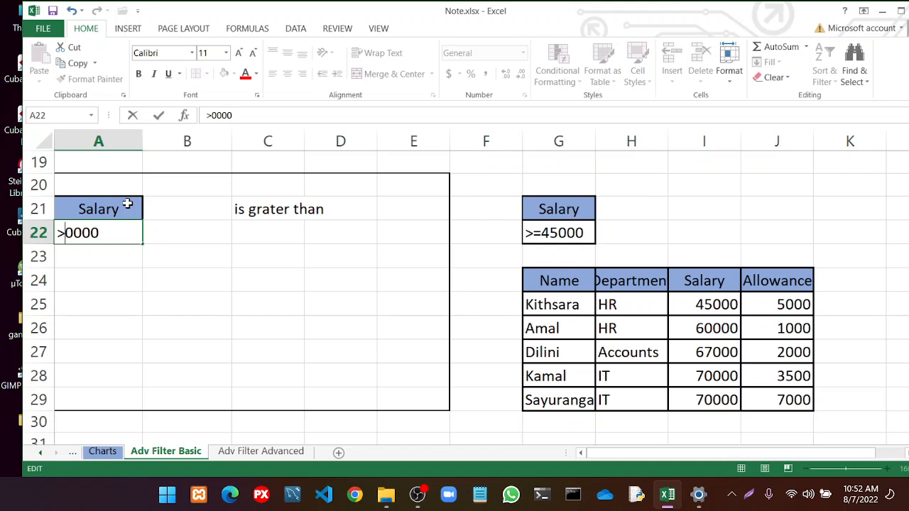
key(BackSpace)
text(45)
click(175, 245)
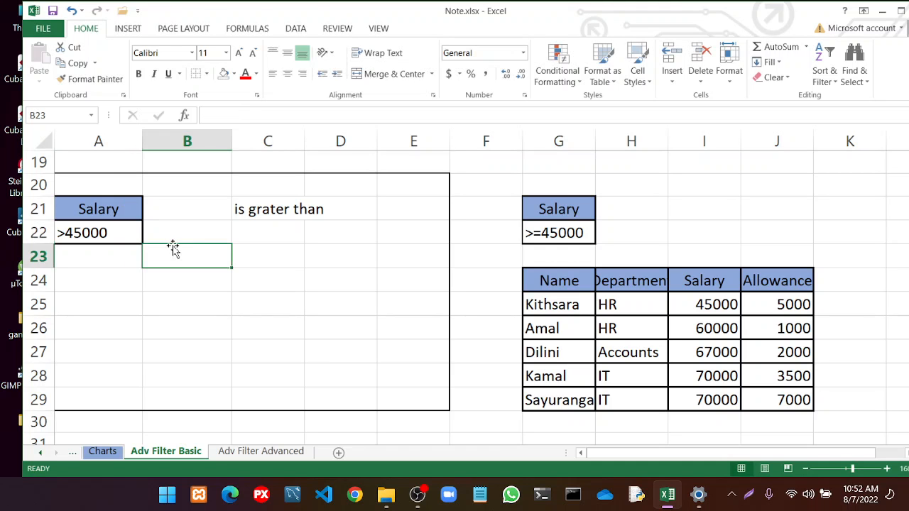
Start an Advanced Filter on list range A1:D8 and set its criteria range to A21:A22
scroll(172, 199, up, 4)
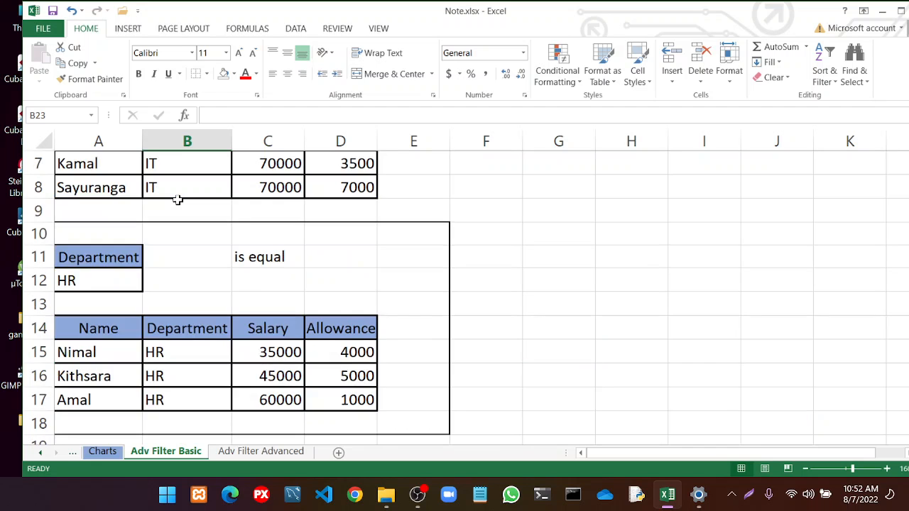
scroll(178, 200, up, 2)
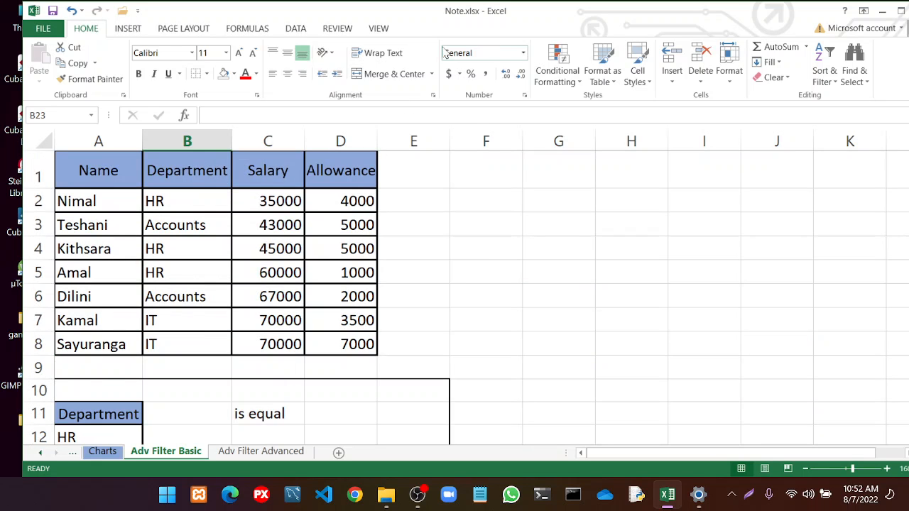
click(296, 30)
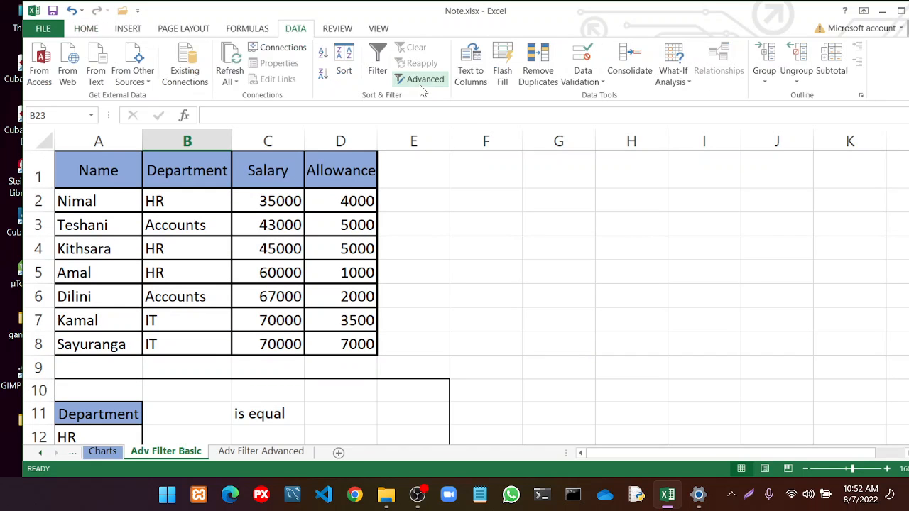
click(423, 82)
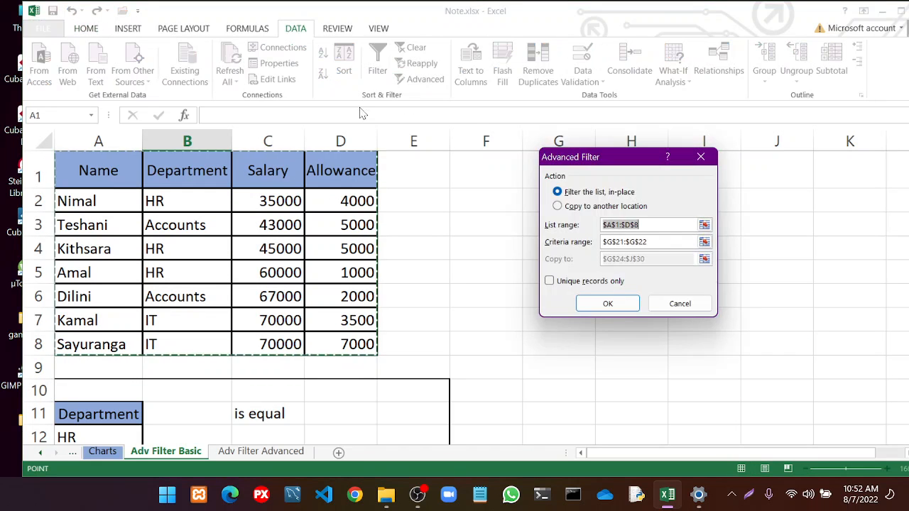
click(704, 244)
scroll(528, 249, down, 5)
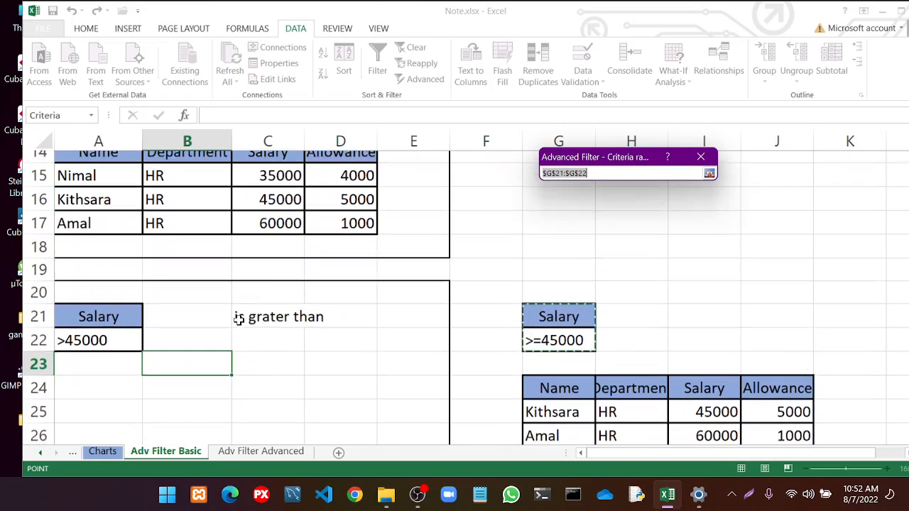
drag(83, 258, 104, 280)
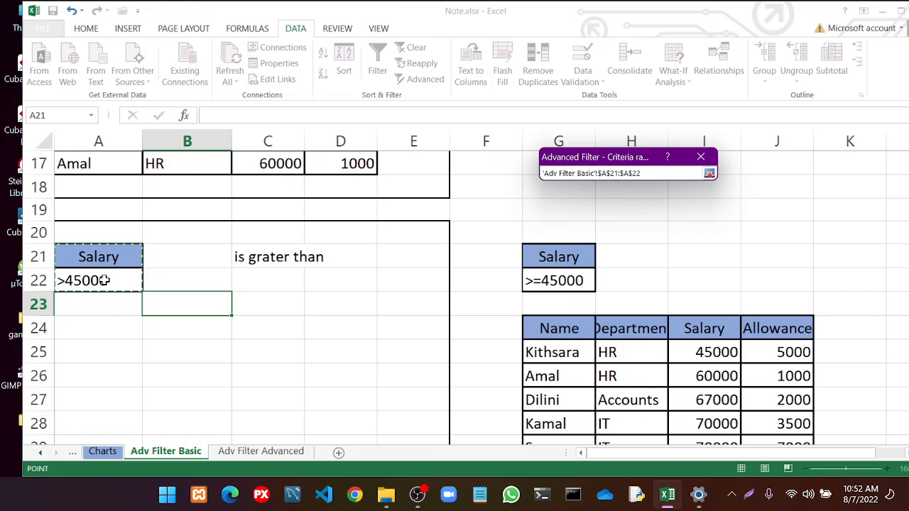
click(709, 174)
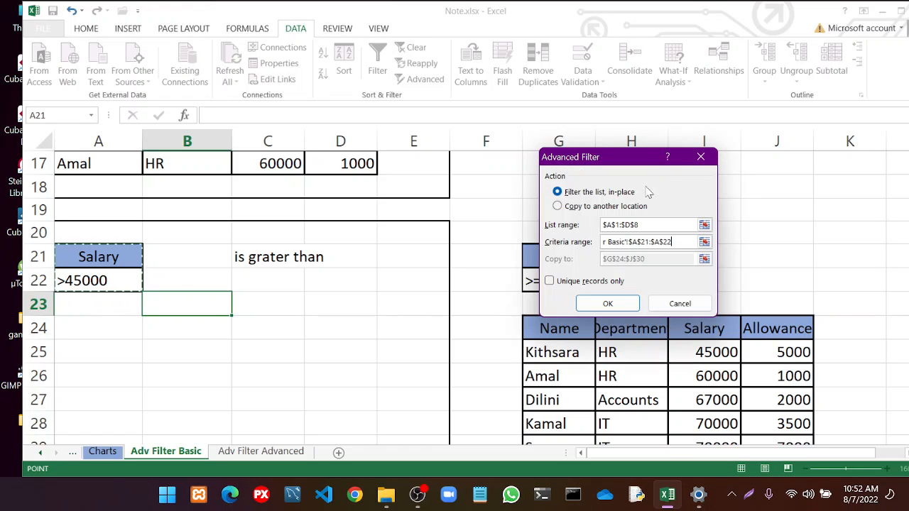
Set the filter to copy its results to another location, A24:D30, and run it
click(600, 205)
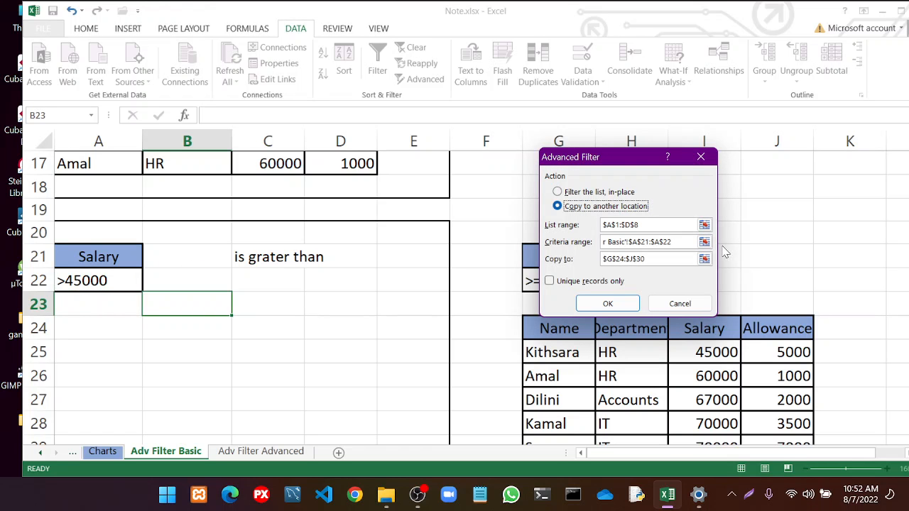
click(703, 259)
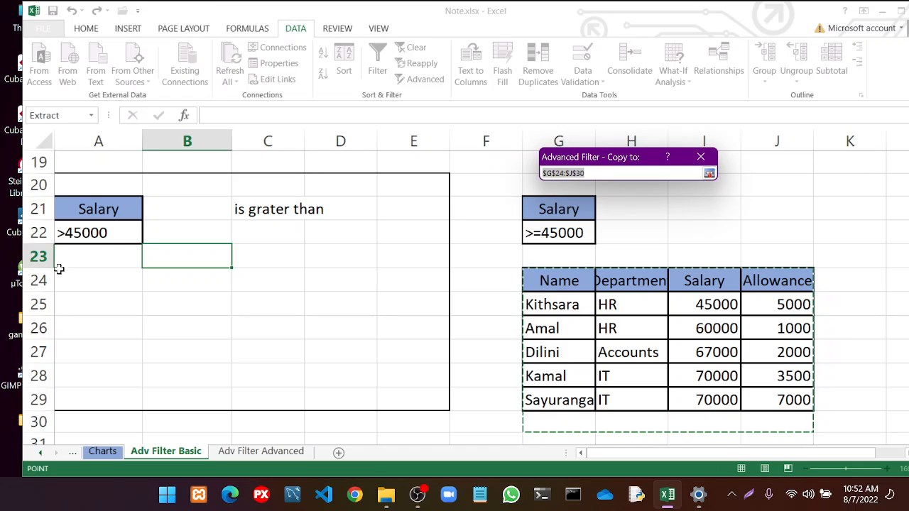
drag(70, 277, 321, 429)
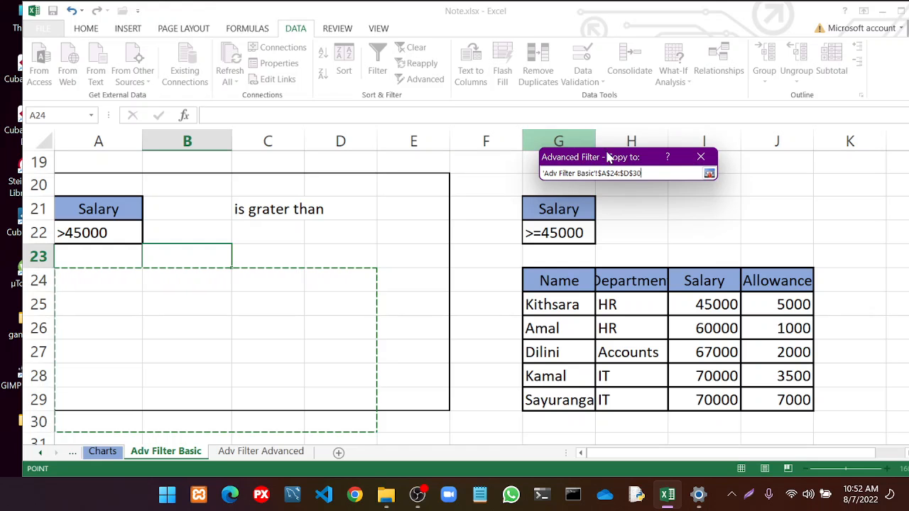
click(709, 174)
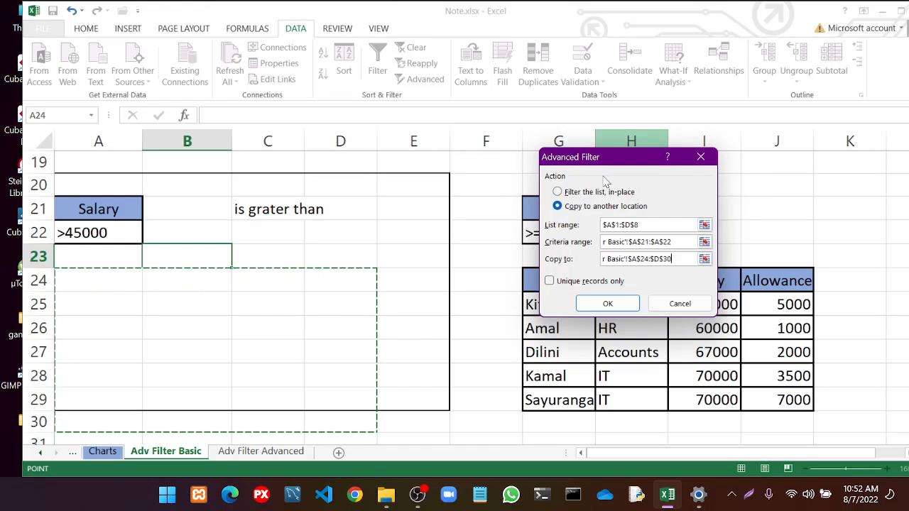
click(608, 304)
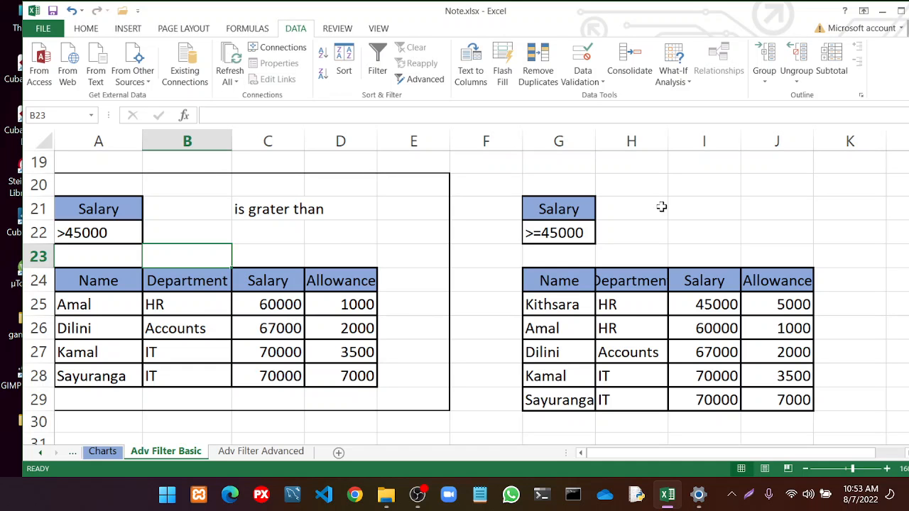
Copy the C21 label text into I21 and extend it to read "is grater than or equal"
double_click(310, 209)
double_click(278, 209)
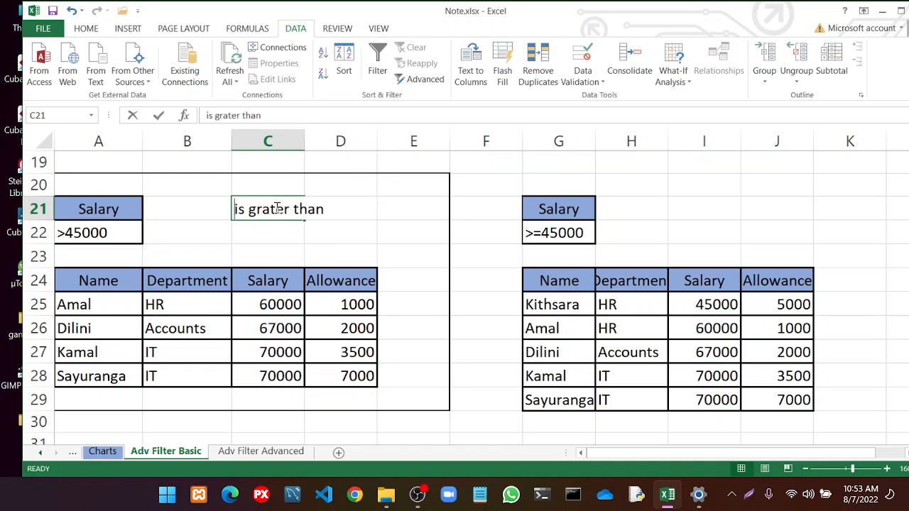
click(242, 207)
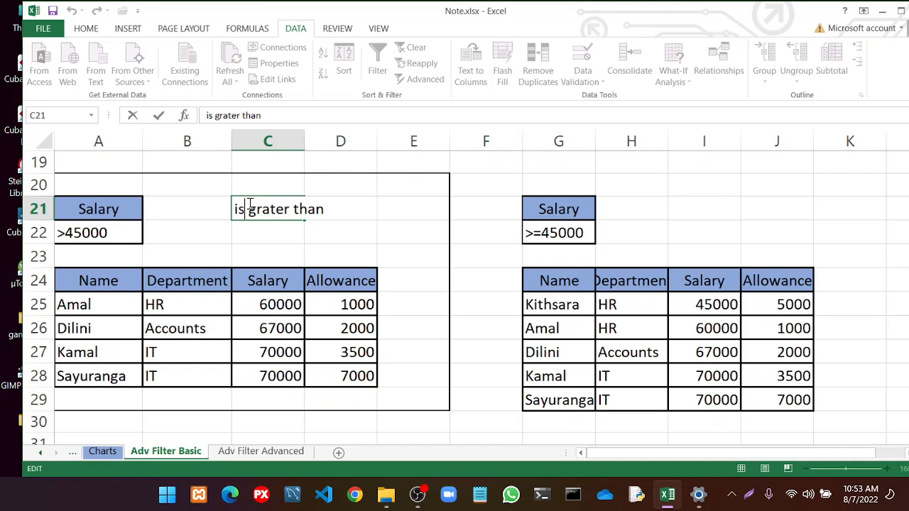
drag(235, 206, 327, 209)
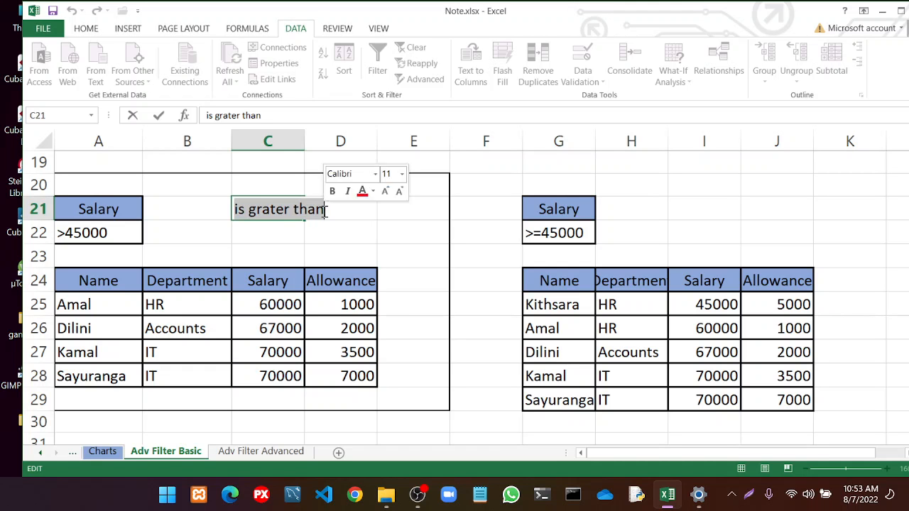
click(675, 209)
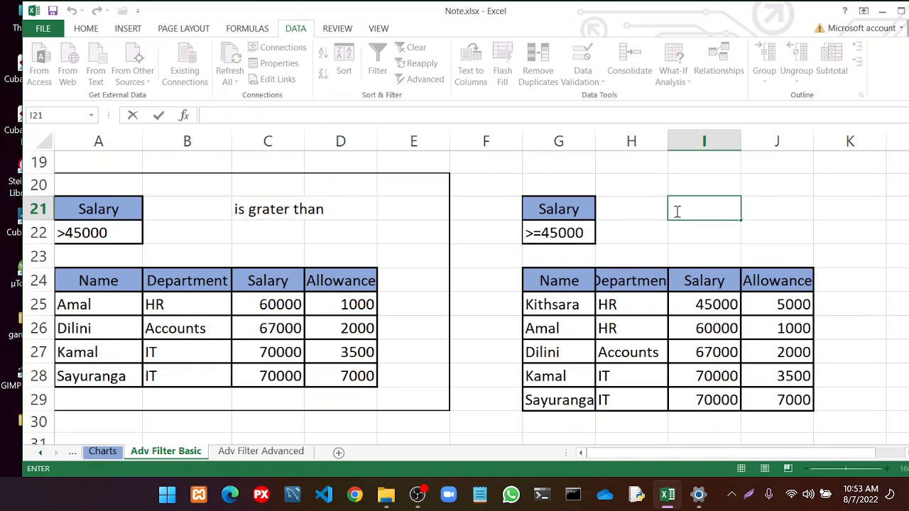
key(ctrl+v)
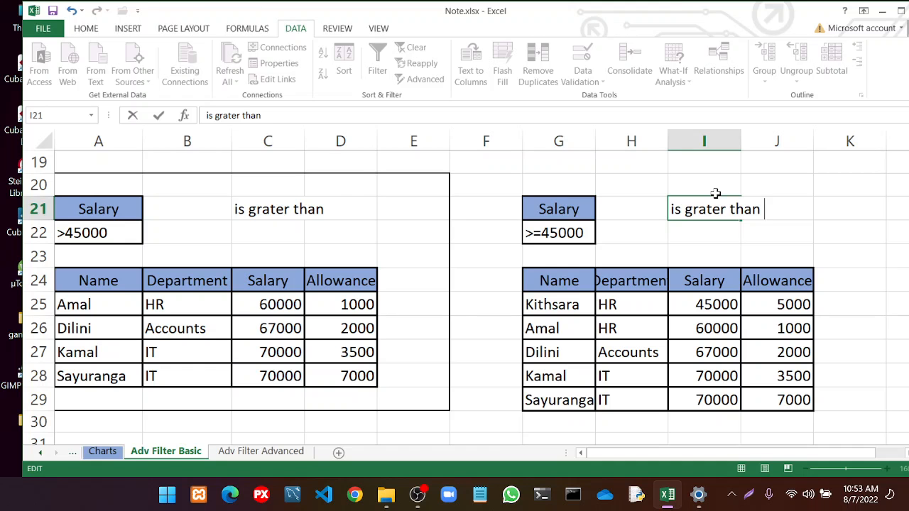
text(ual)
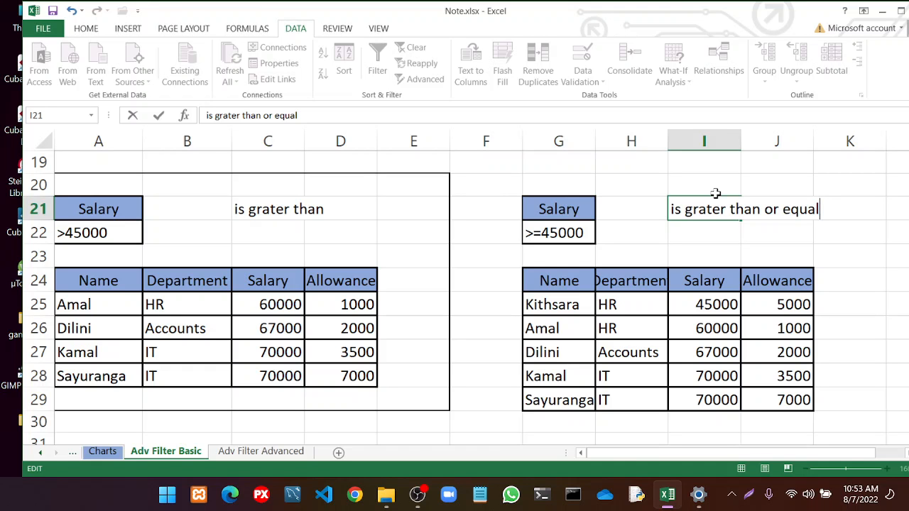
click(774, 229)
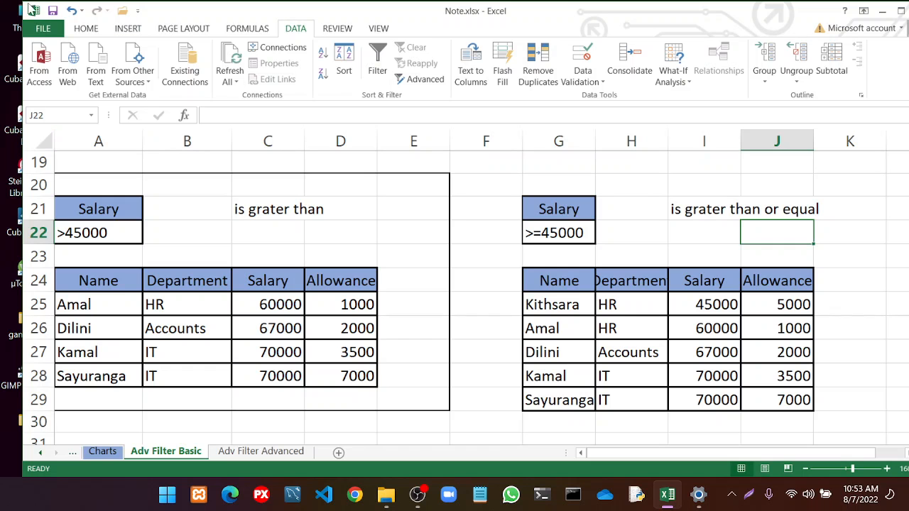
click(84, 28)
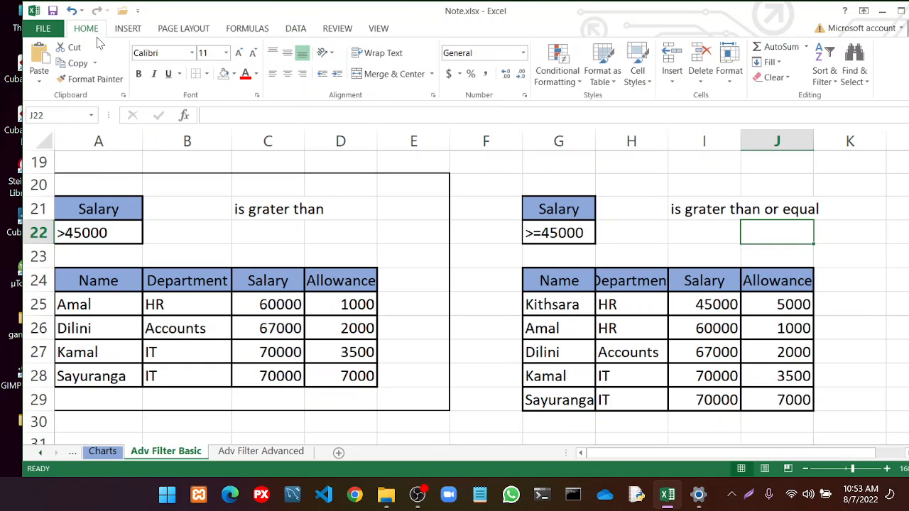
Erase the bottom border line of the "is grater than" block below row 29 and leave border erasing
click(206, 74)
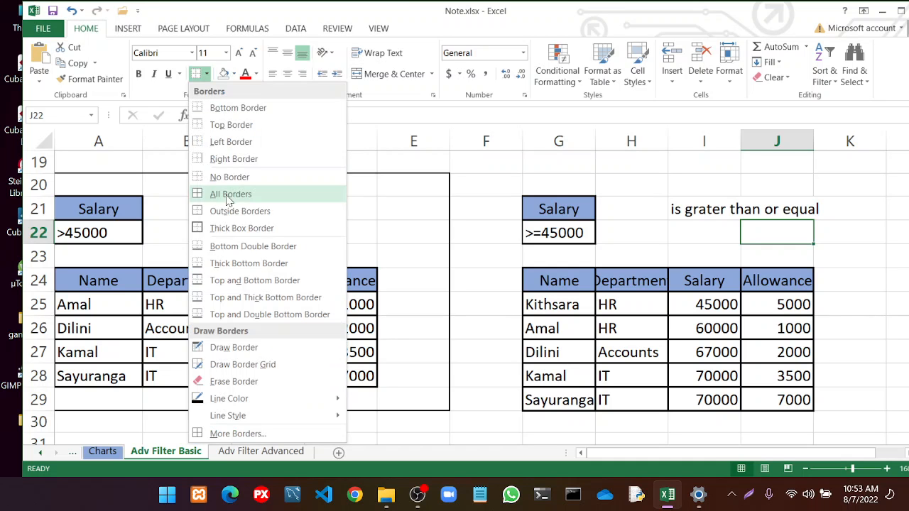
click(233, 381)
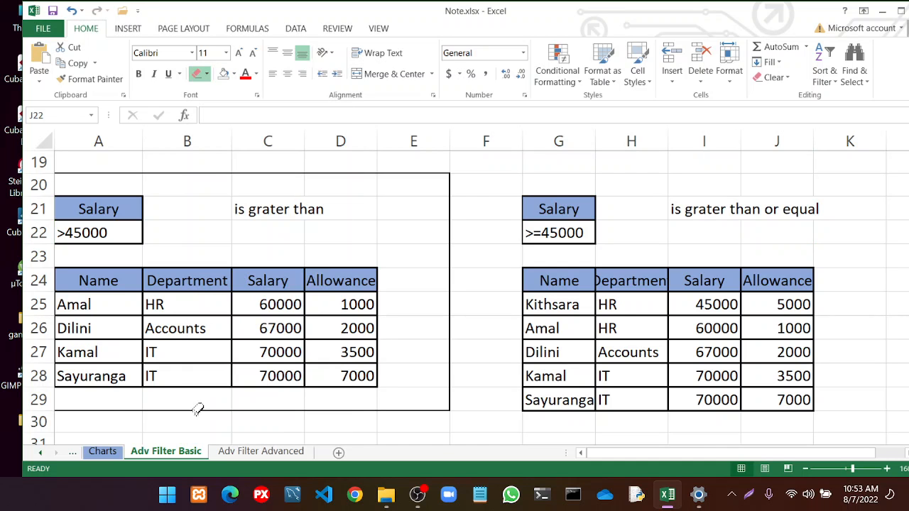
click(198, 410)
click(110, 410)
click(289, 411)
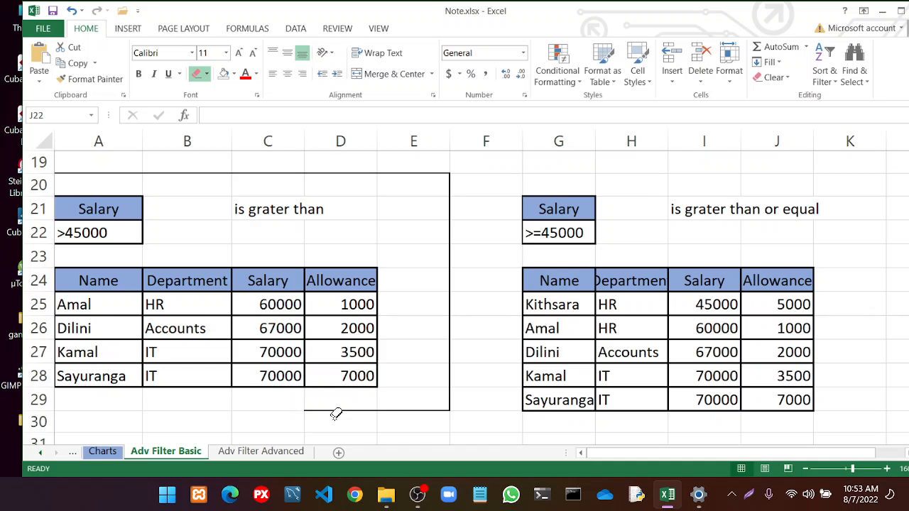
click(335, 412)
click(401, 409)
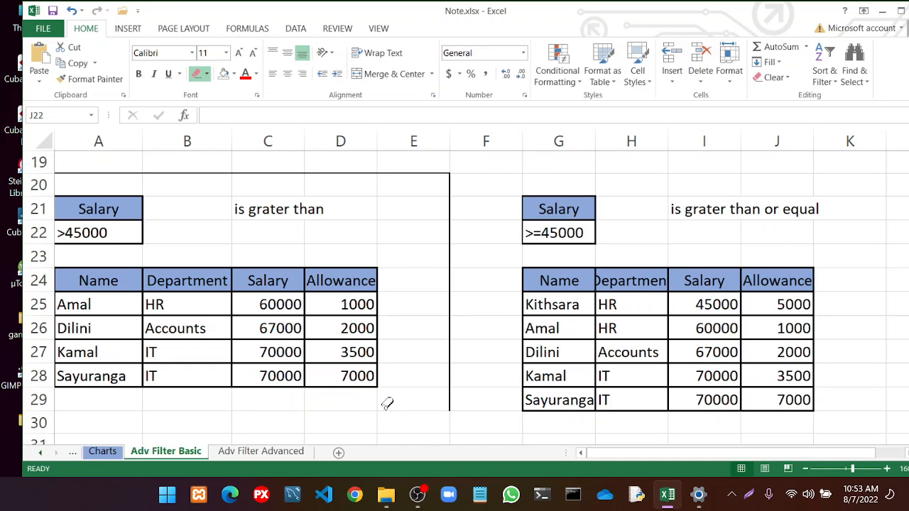
scroll(391, 403, down, 1)
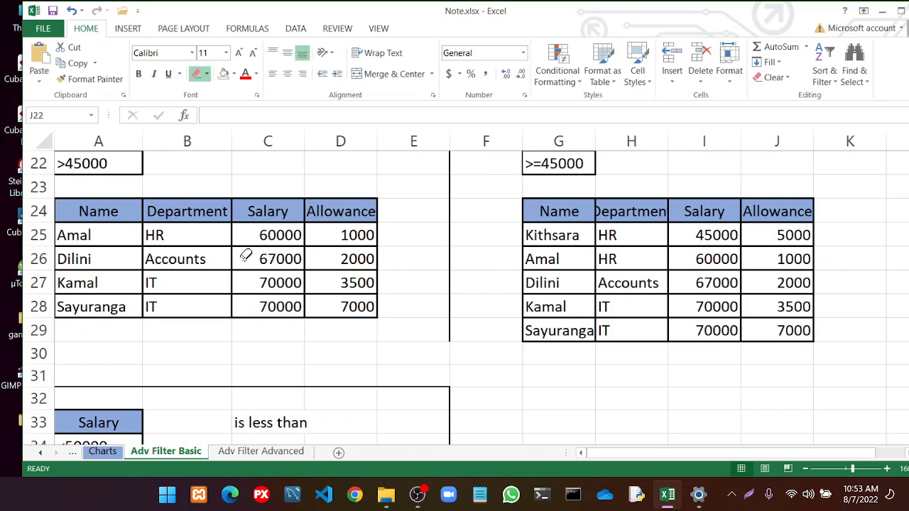
scroll(245, 257, up, 1)
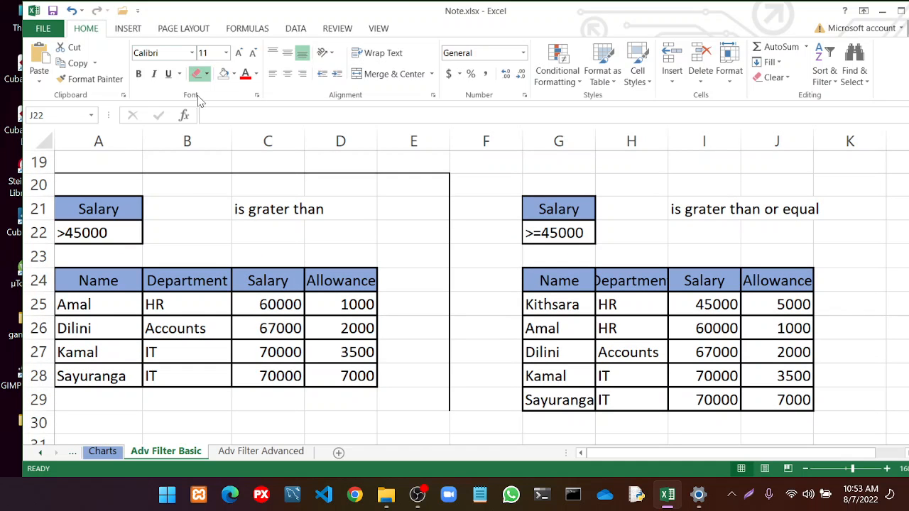
click(207, 74)
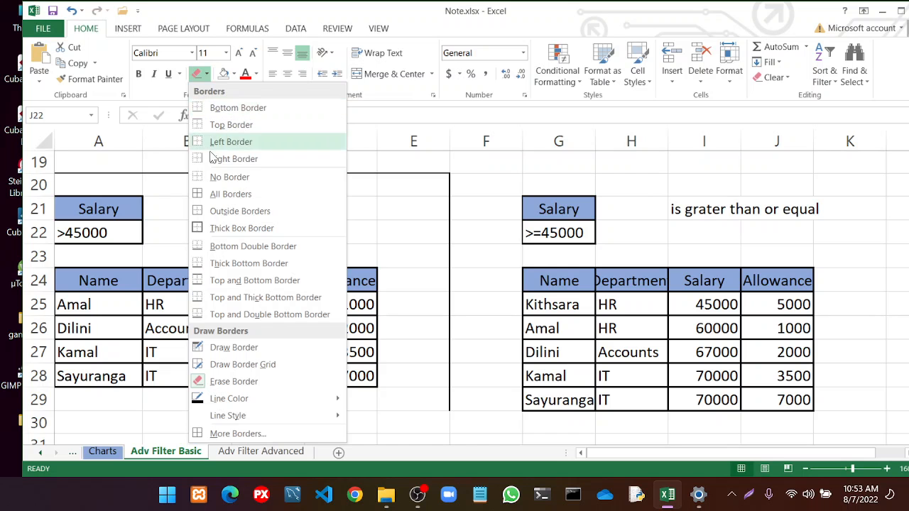
click(219, 180)
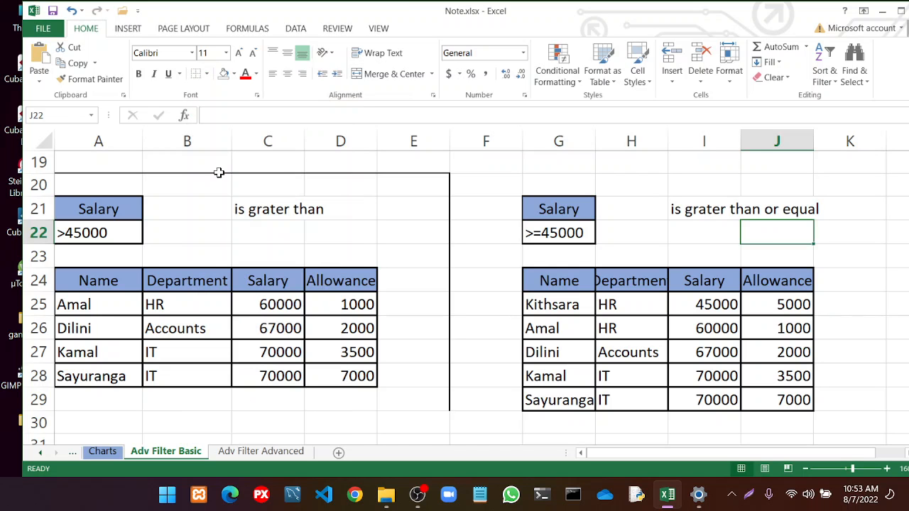
Add an outer border around the greater-than block A20:E30
drag(63, 182, 402, 417)
click(207, 74)
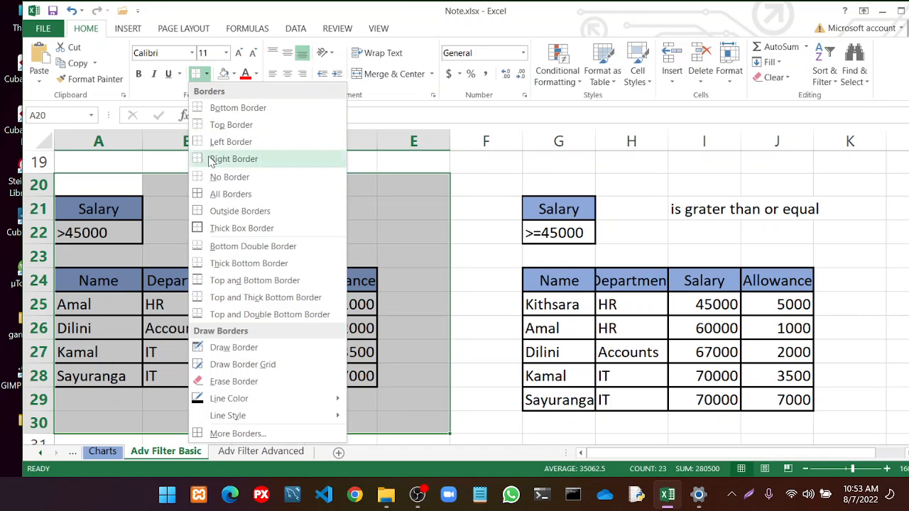
click(216, 227)
click(355, 257)
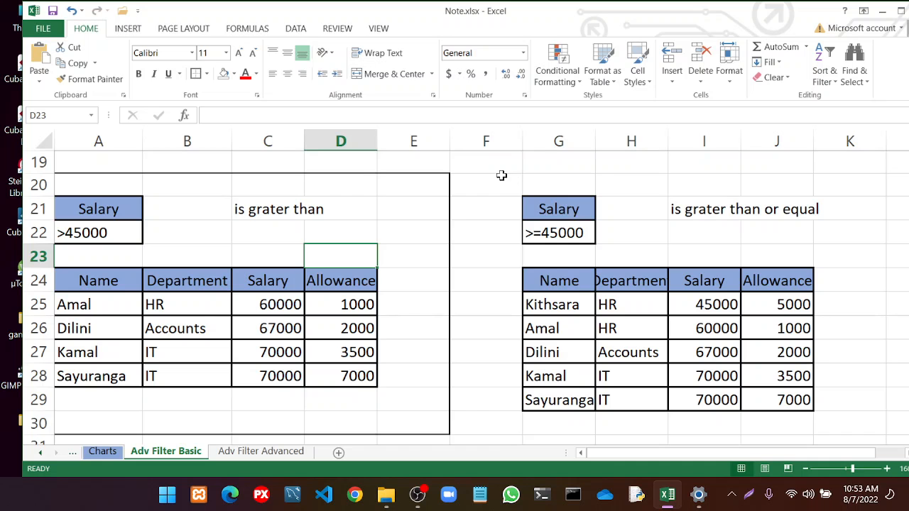
right_click(506, 145)
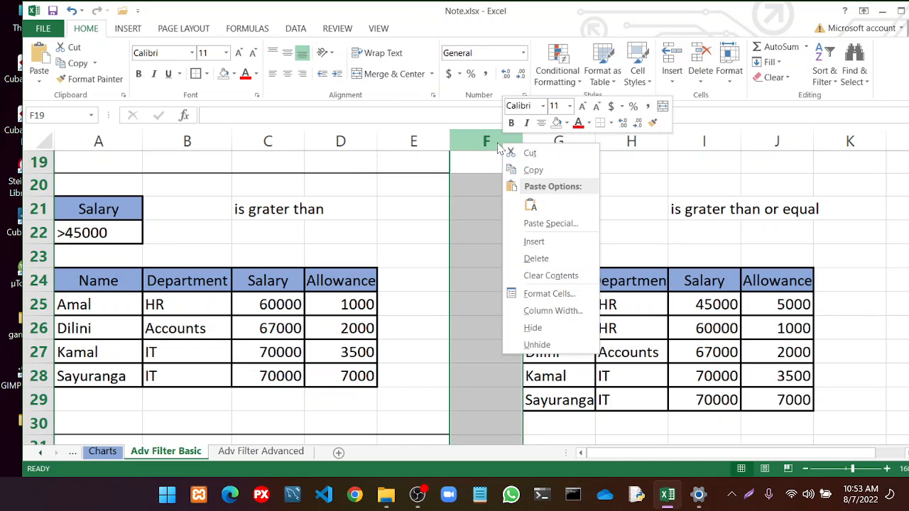
key(Escape)
Apply the same outer border around the greater-than-or-equal block G20:K30
click(532, 180)
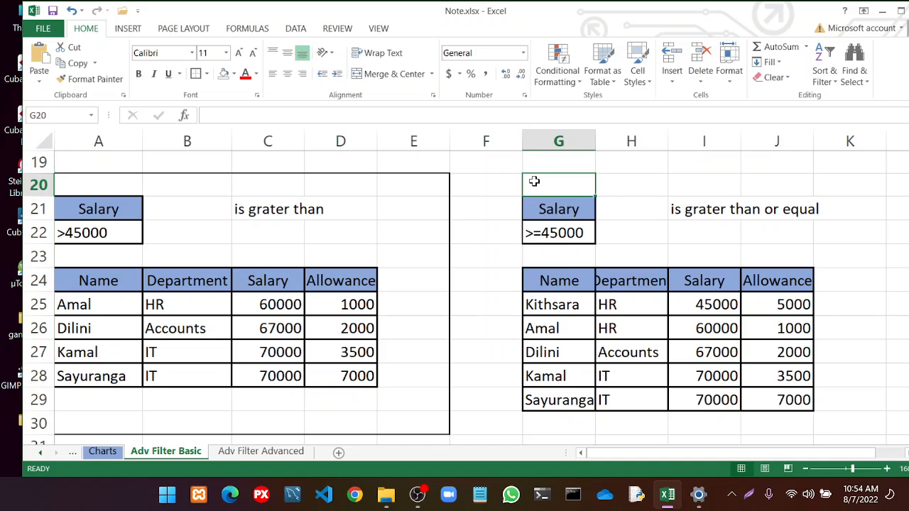
drag(531, 180, 836, 421)
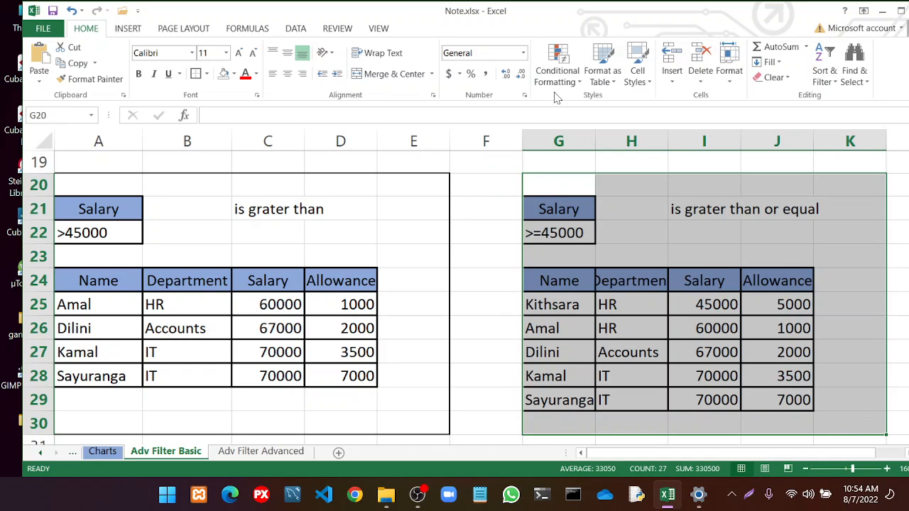
click(196, 75)
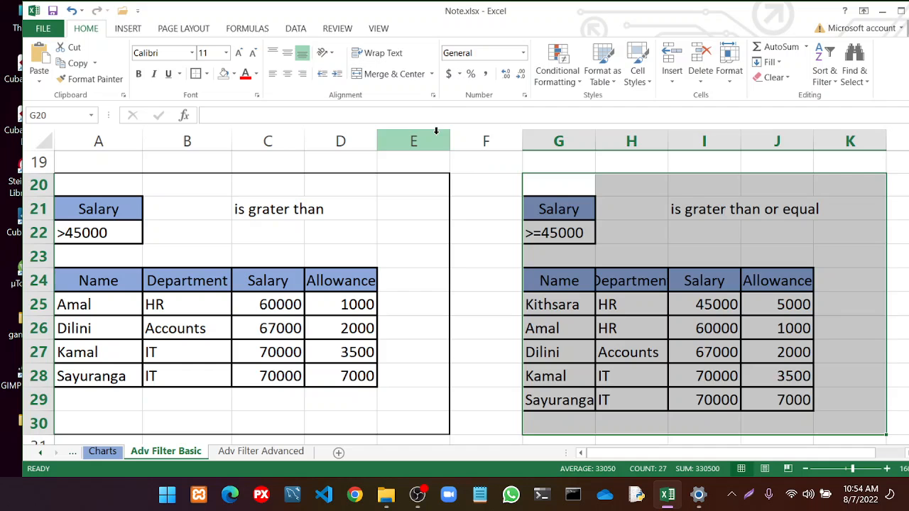
click(483, 203)
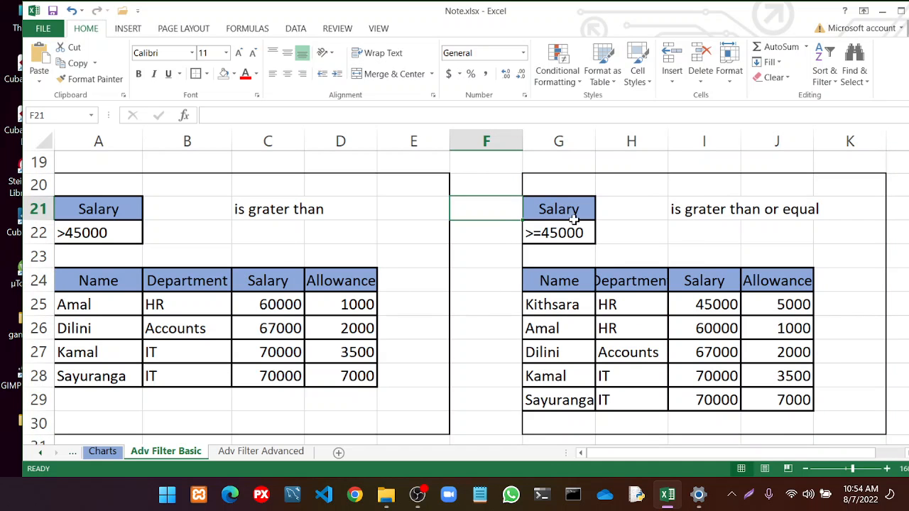
Compare the source table's salaries with the greater-than criterion in A22 and its filtered results
scroll(460, 311, down, 4)
scroll(428, 283, up, 1)
scroll(427, 283, up, 1)
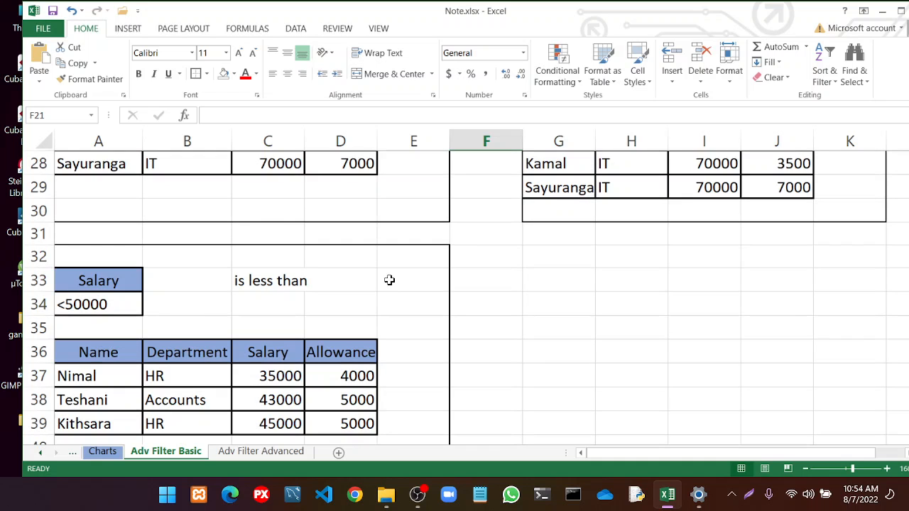
scroll(283, 296, up, 9)
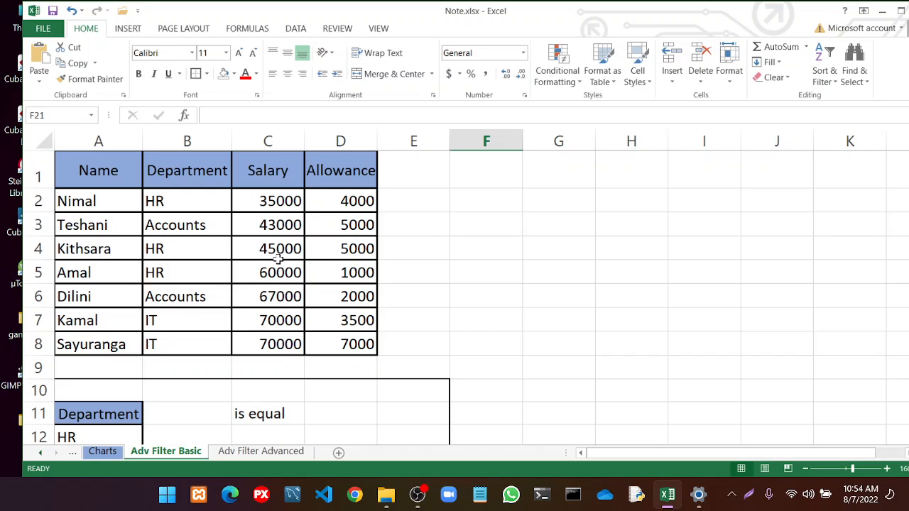
scroll(312, 250, down, 5)
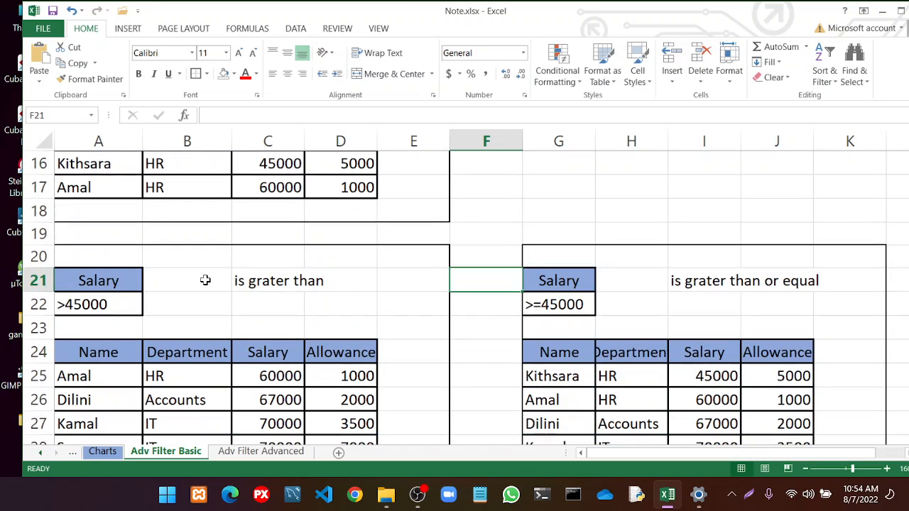
double_click(100, 303)
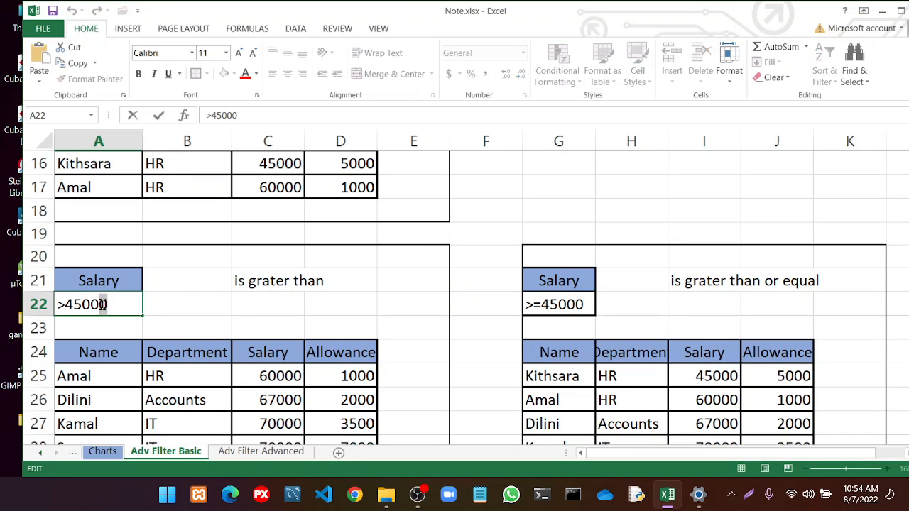
drag(68, 348, 341, 457)
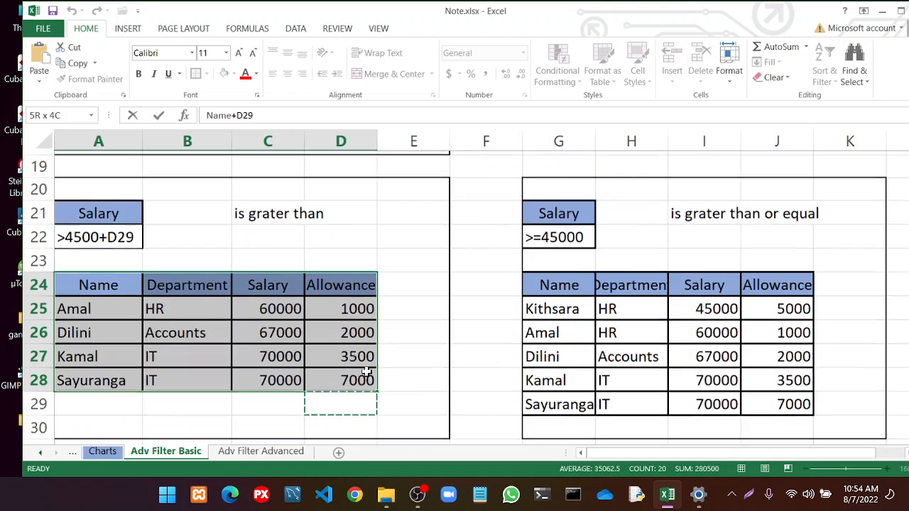
Delete the contents of the filtered results A36:D39 in the "is less than" block
scroll(367, 371, down, 4)
scroll(368, 369, up, 1)
click(249, 296)
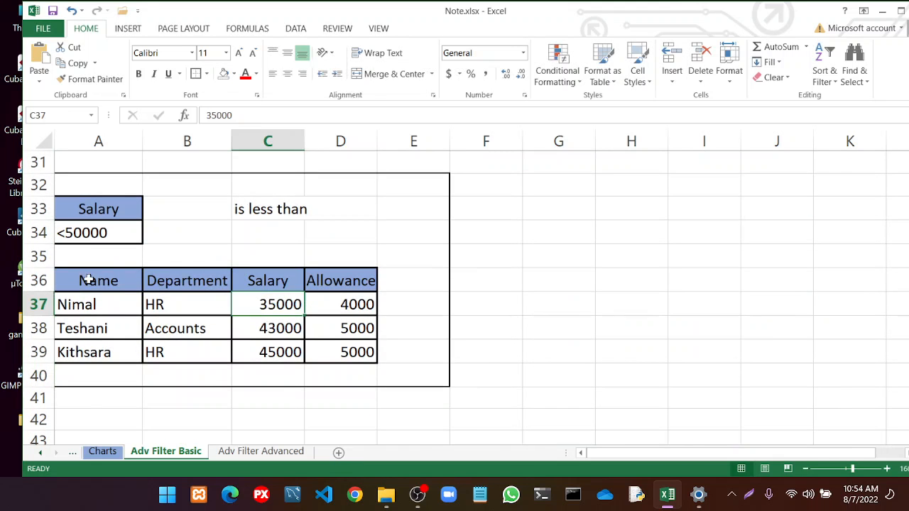
drag(85, 279, 333, 348)
key(Delete)
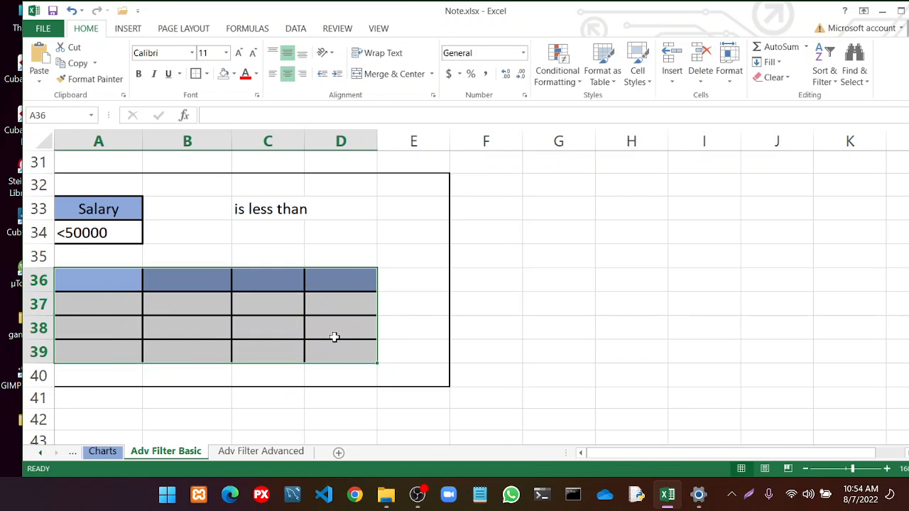
Remove all borders and the fill colour from the emptied range A36:D39
click(207, 74)
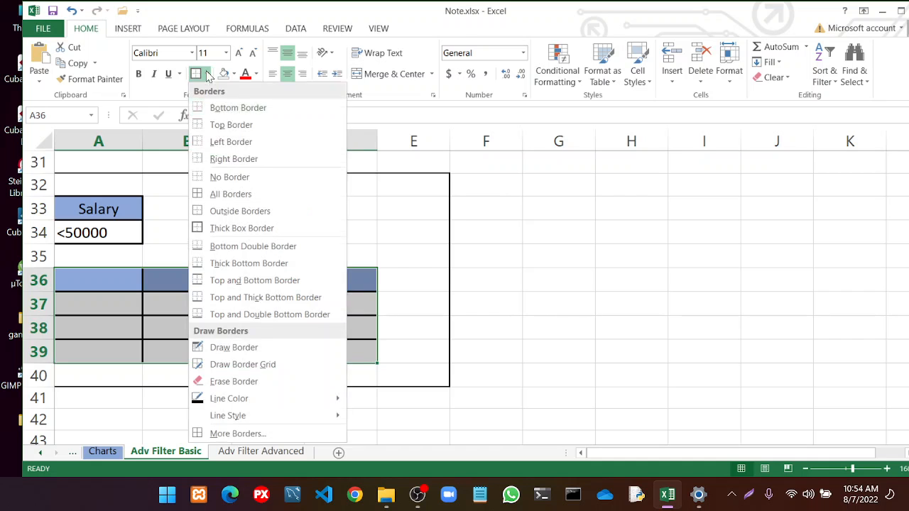
click(220, 179)
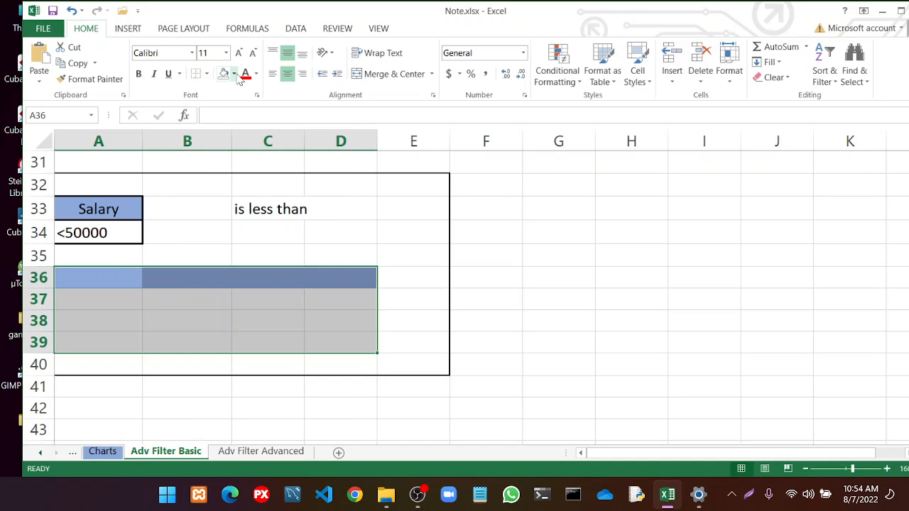
click(234, 74)
click(245, 195)
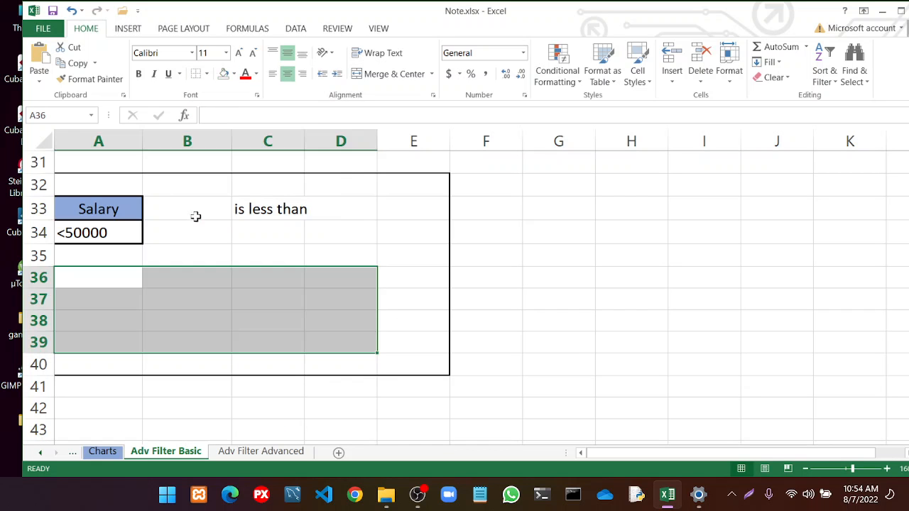
click(164, 301)
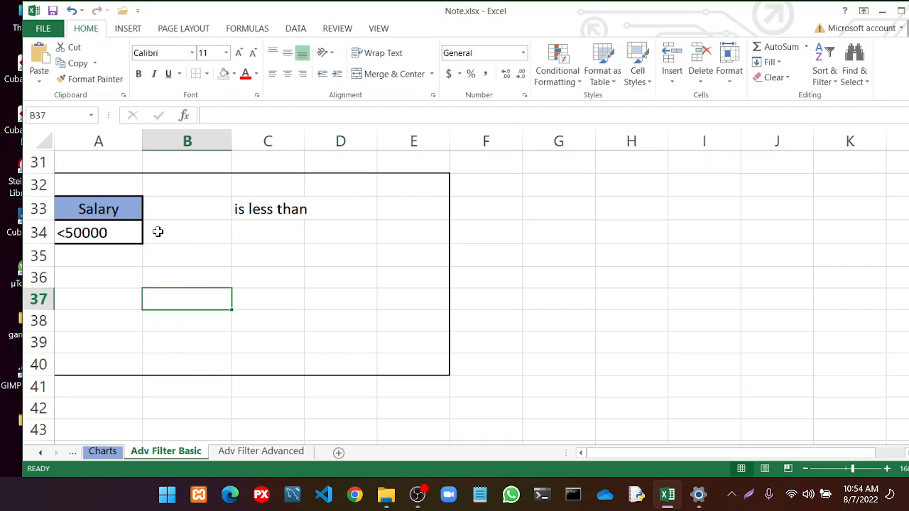
Erase the bottom border line of the "is less than" block below row 40 and leave border erasing
click(207, 74)
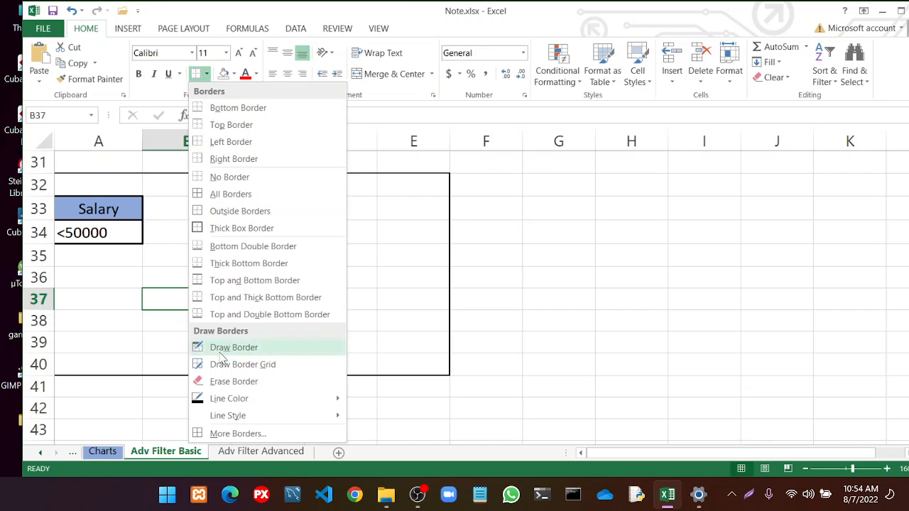
click(234, 381)
mouse_move(219, 373)
mouse_down()
mouse_move(143, 369)
mouse_move(409, 379)
mouse_up()
click(409, 378)
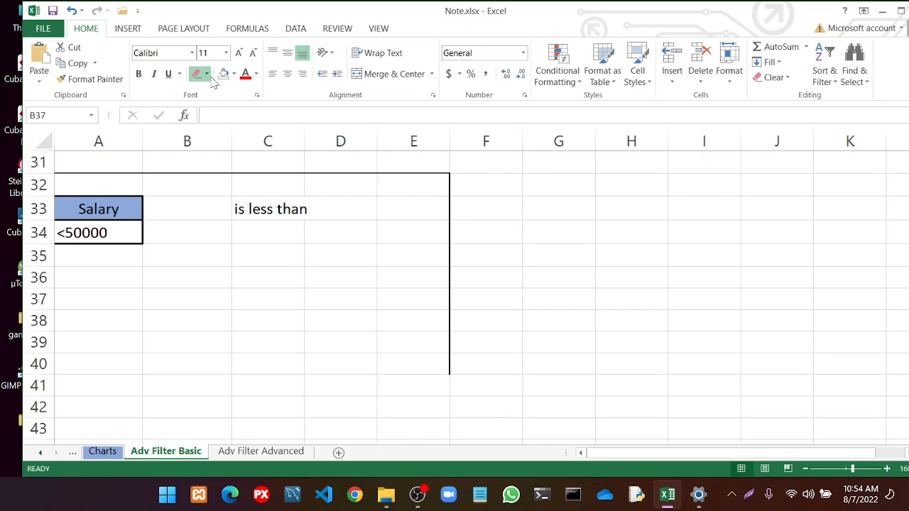
click(206, 78)
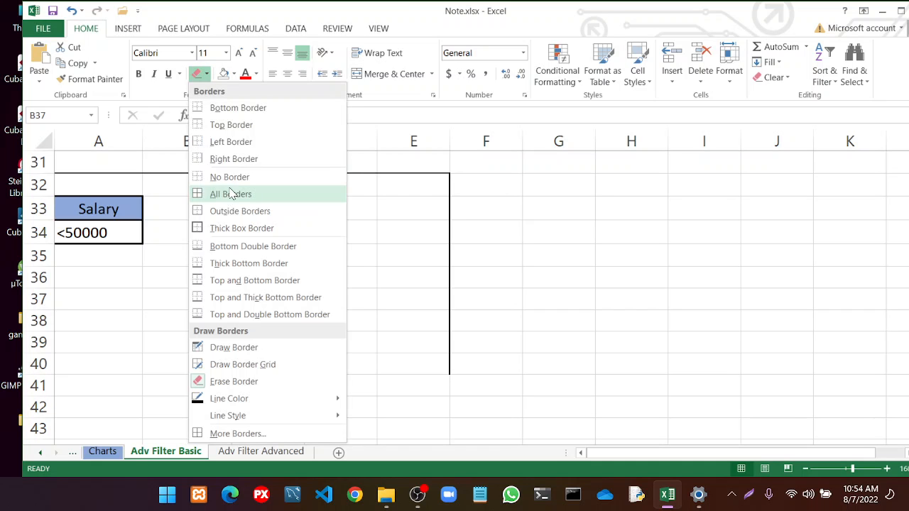
click(227, 181)
click(239, 234)
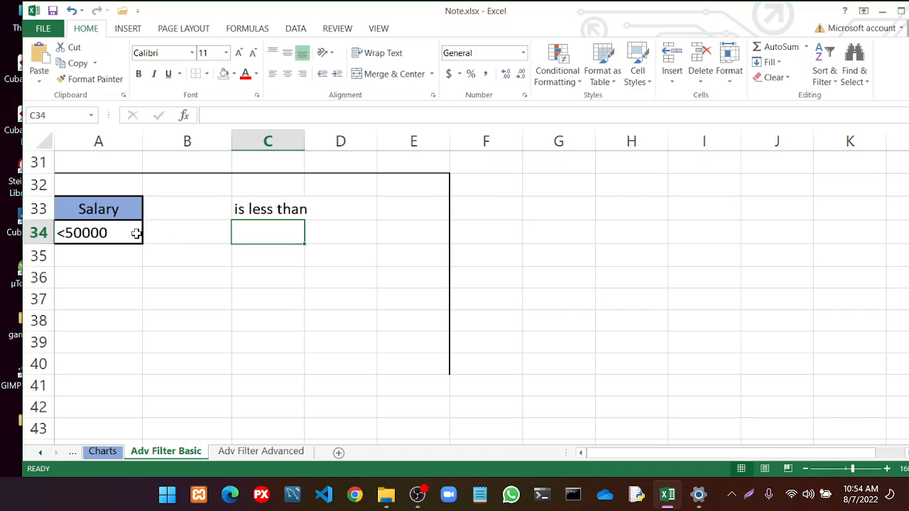
Change the less-than salary criterion in A34 to <43000
double_click(75, 234)
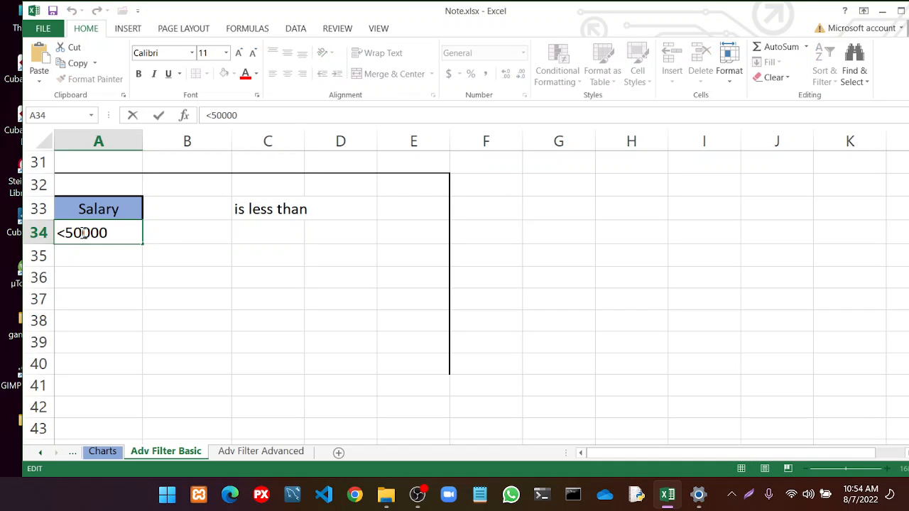
key(BackSpace)
key(BackSpace)
text(43)
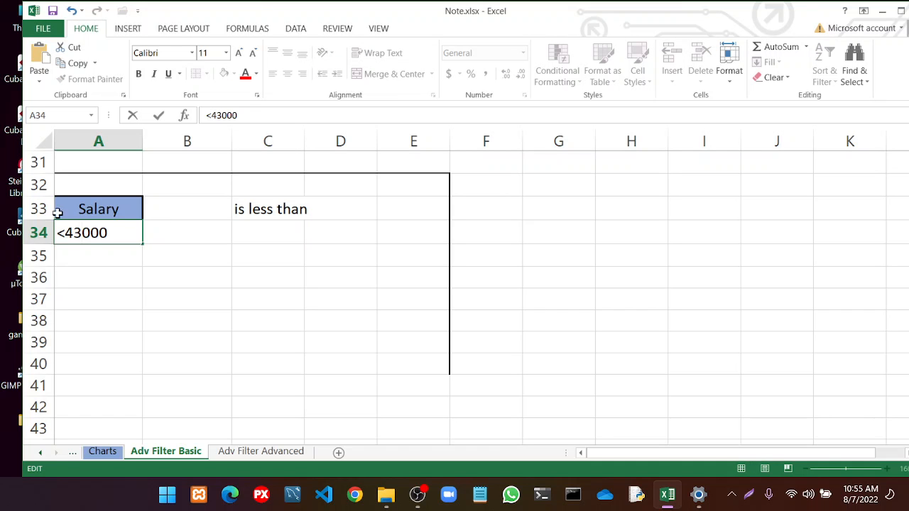
click(153, 229)
Check the salaries in C3 and C4 of the source table against the less-than criterion
scroll(298, 271, up, 10)
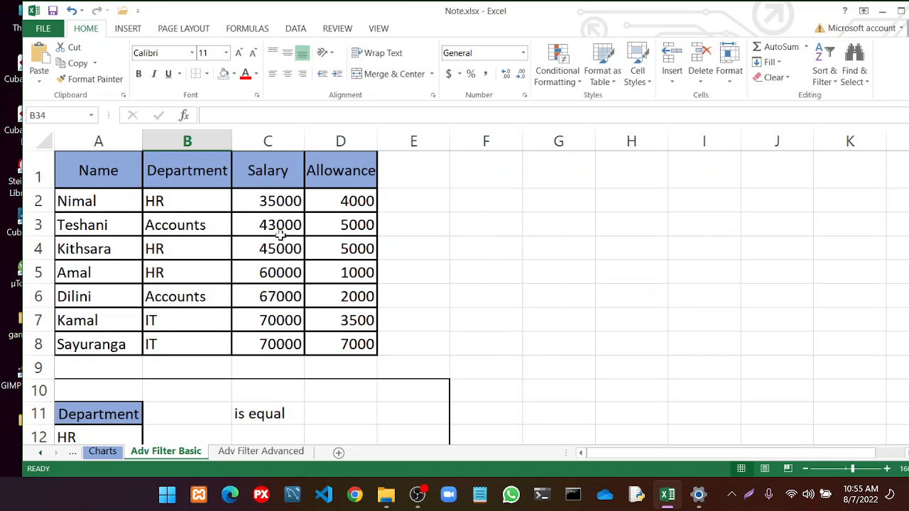
click(279, 225)
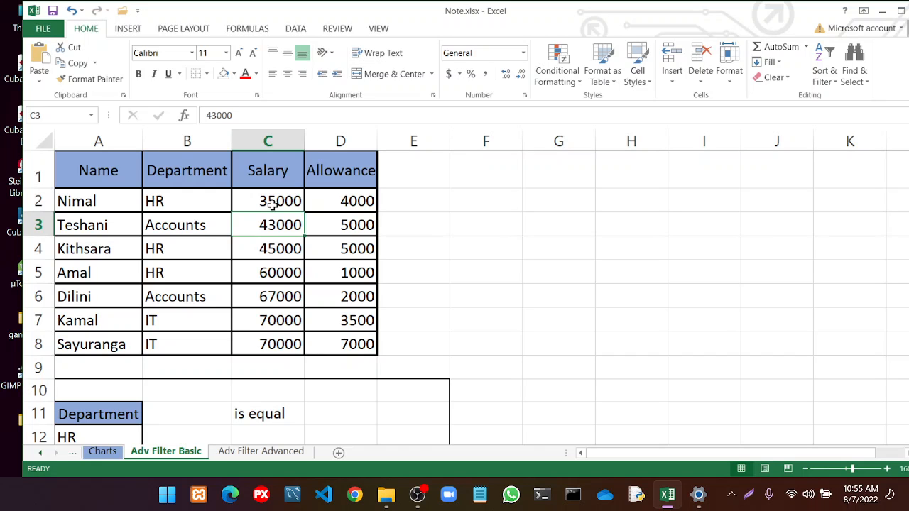
click(269, 252)
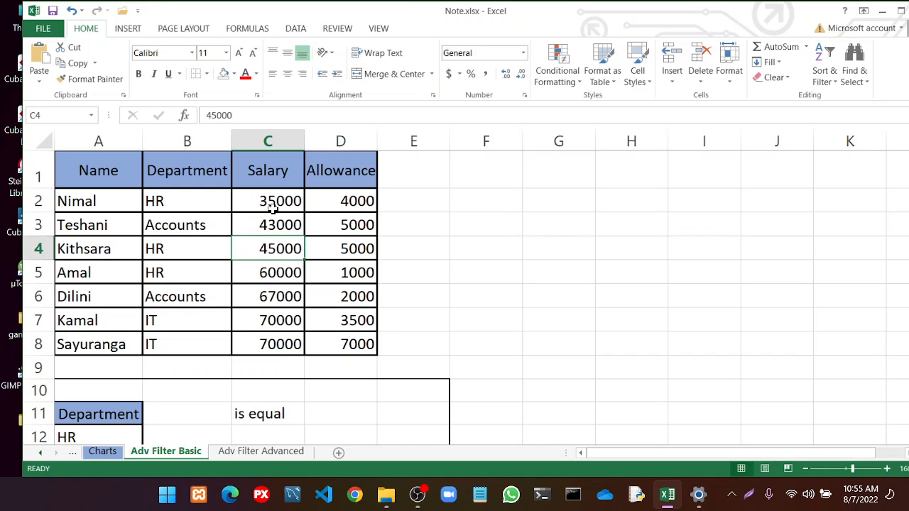
Compare the salaries in C3 and C2 of the source table with the <43000 criterion
click(269, 233)
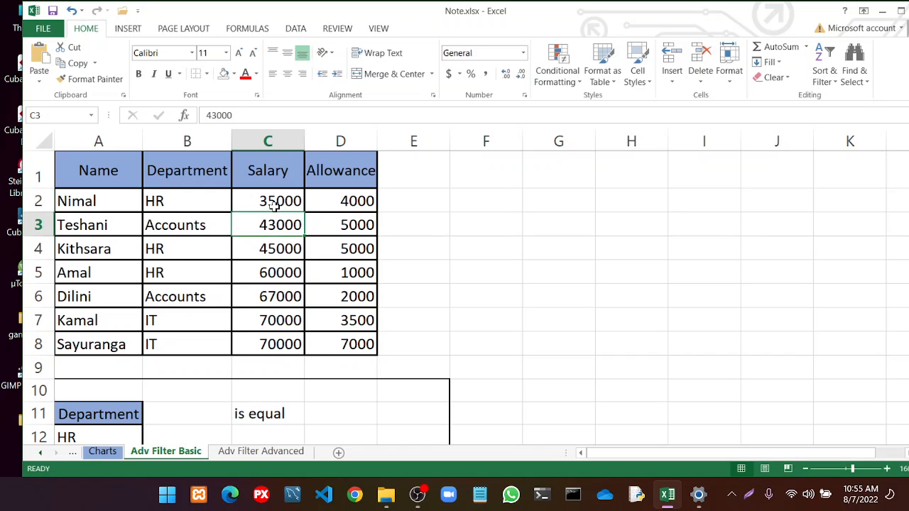
click(274, 206)
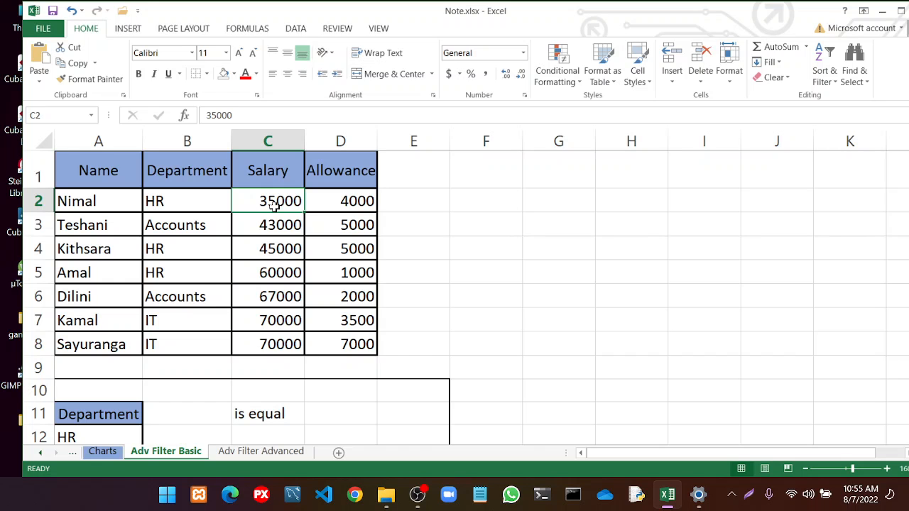
scroll(300, 250, down, 6)
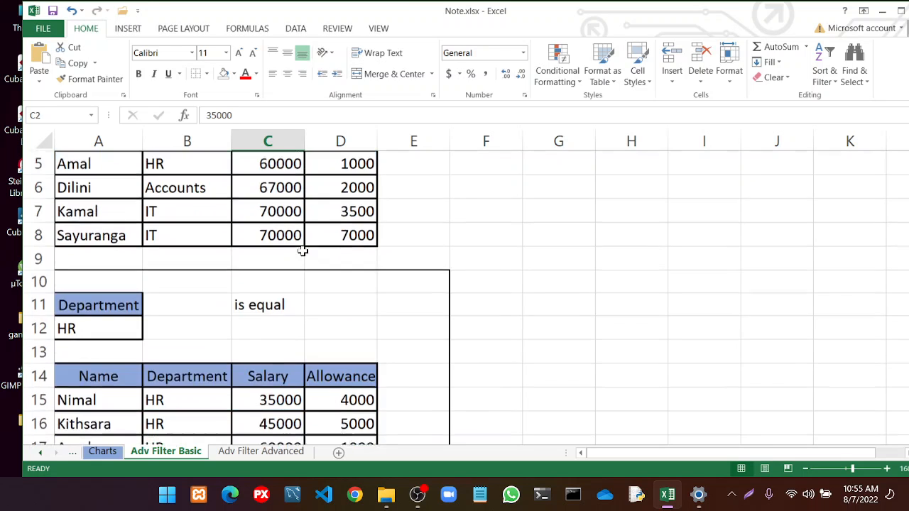
scroll(302, 251, down, 3)
Start an Advanced Filter on A1:D8 that copies to another location, using A33:A34 as the criteria range
click(150, 329)
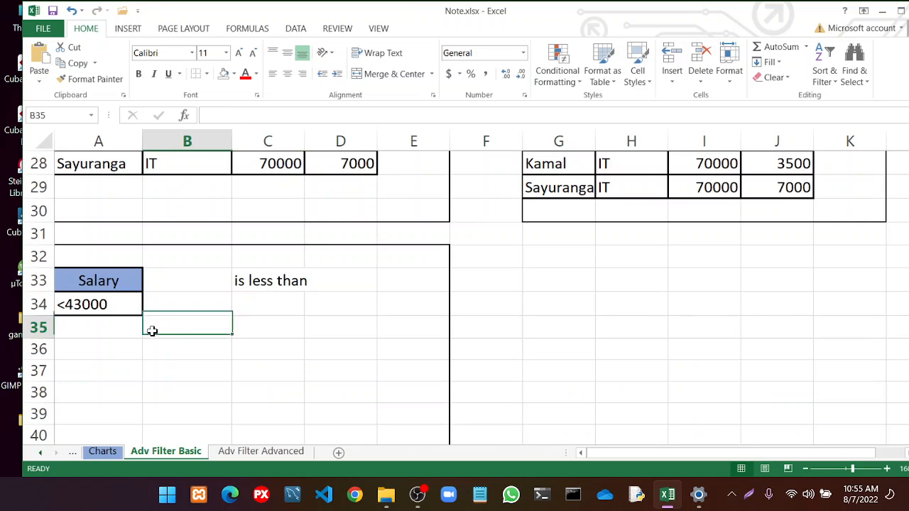
click(298, 28)
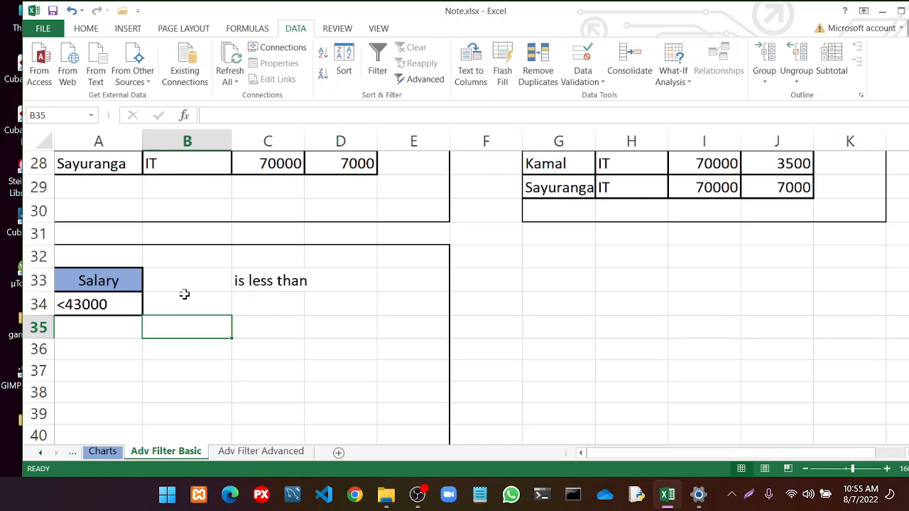
click(419, 78)
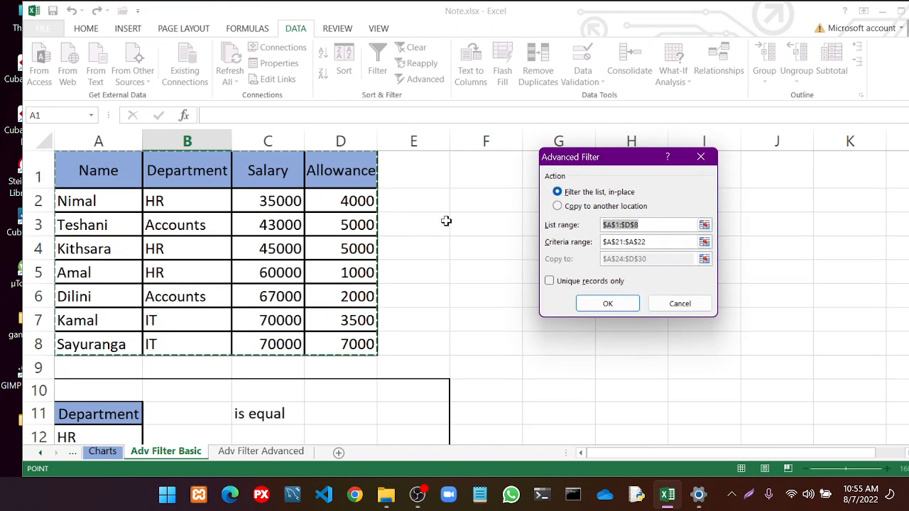
click(556, 206)
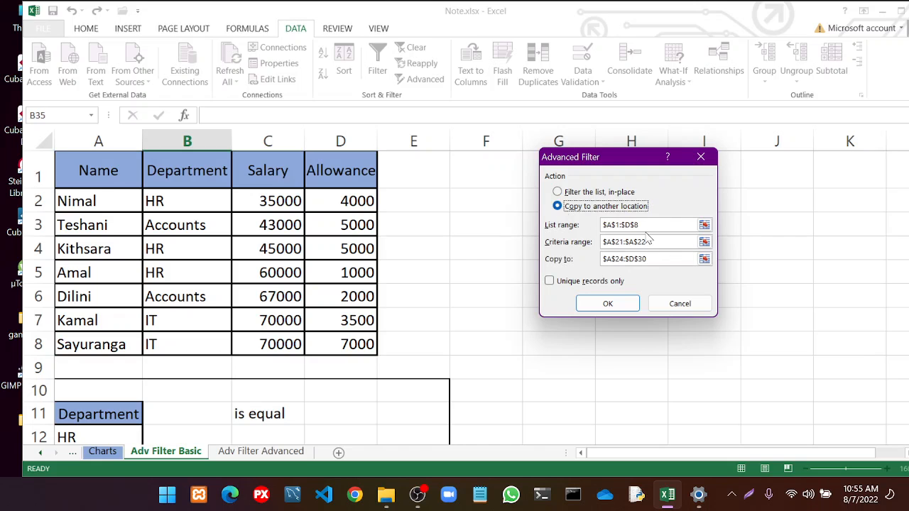
click(704, 243)
scroll(227, 348, down, 9)
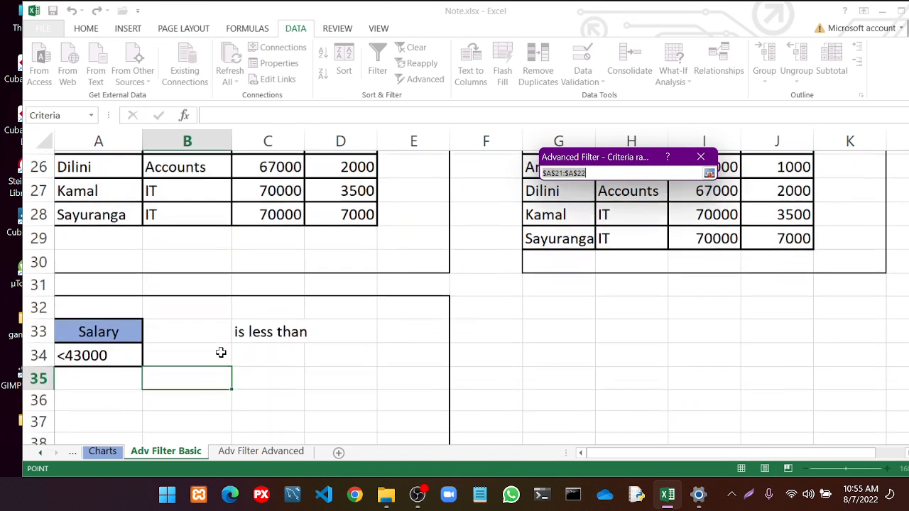
drag(81, 253, 110, 283)
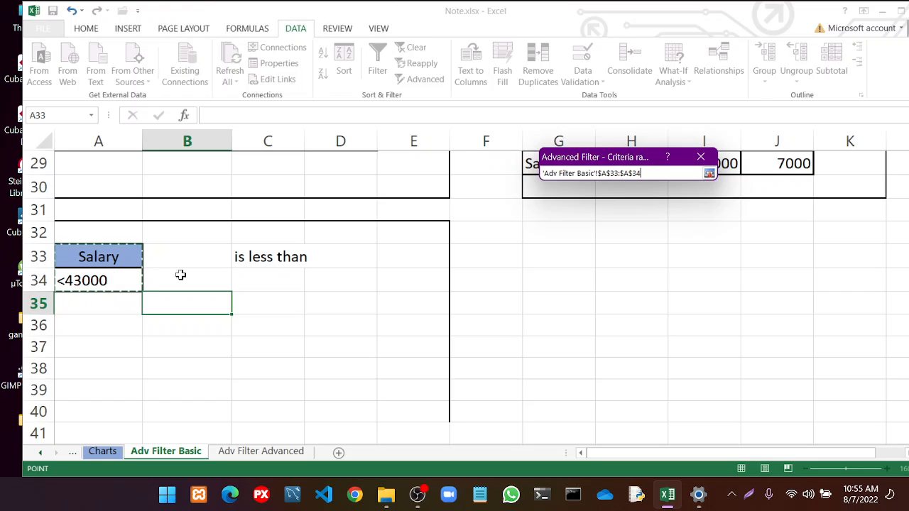
click(701, 165)
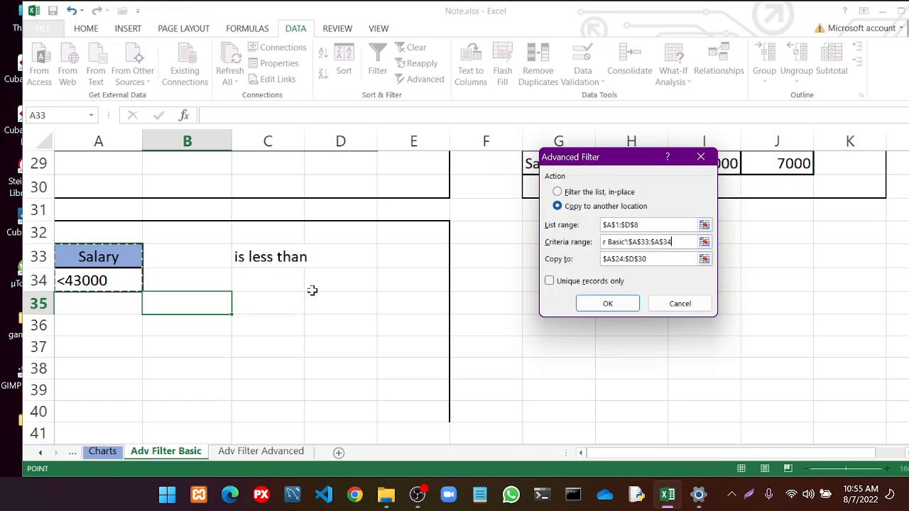
Set the filter's copy-to range to A36:D42 and run it
click(704, 259)
scroll(491, 278, up, 2)
scroll(118, 367, down, 2)
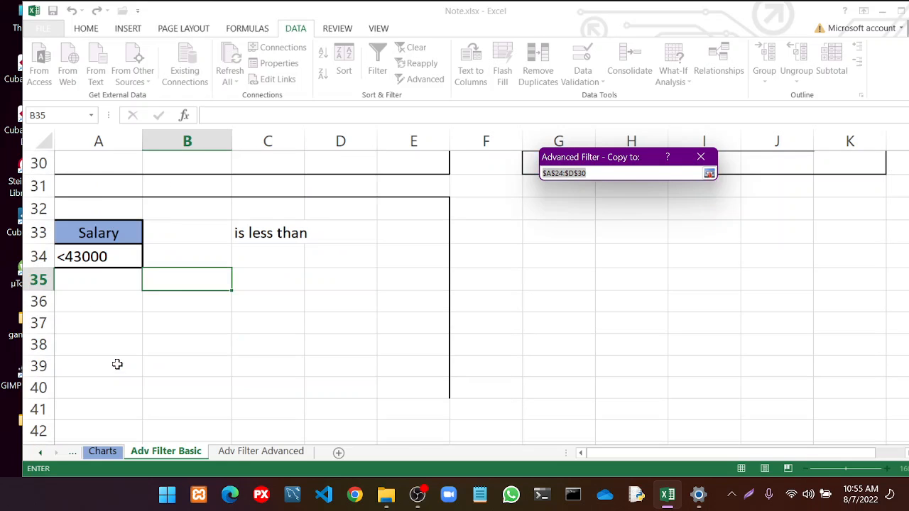
drag(69, 299, 366, 423)
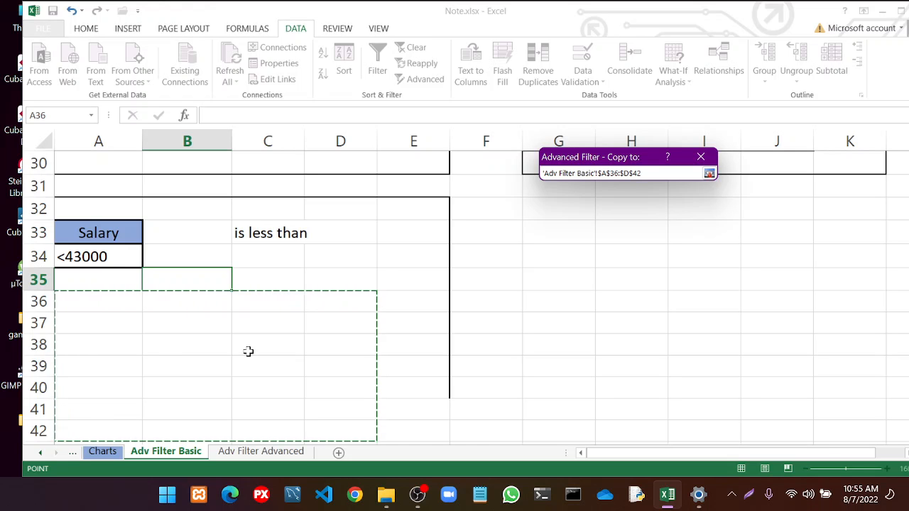
click(700, 157)
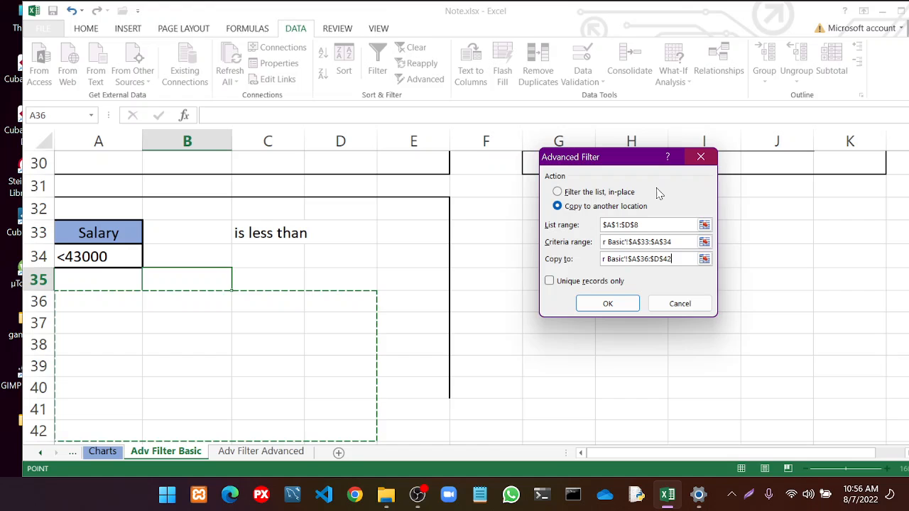
click(600, 302)
click(306, 358)
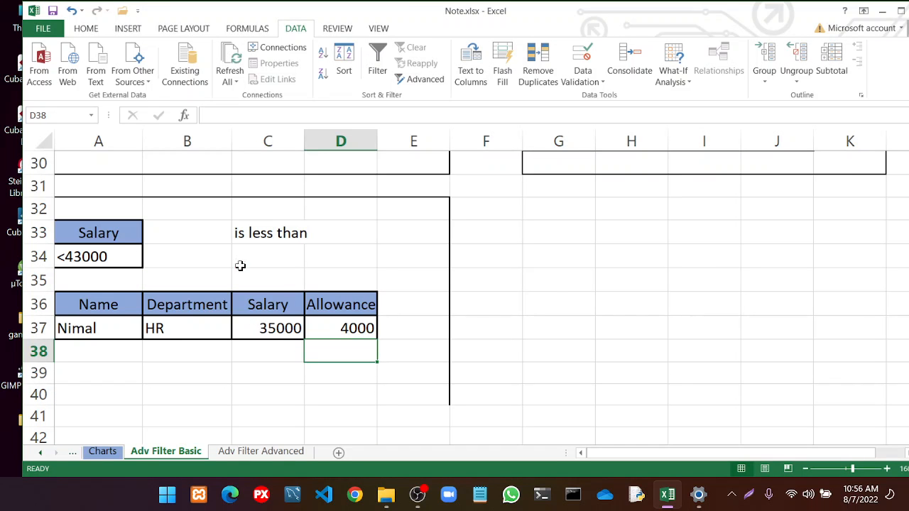
Change the less-than salary criterion in A34 to <45000
click(75, 253)
double_click(82, 256)
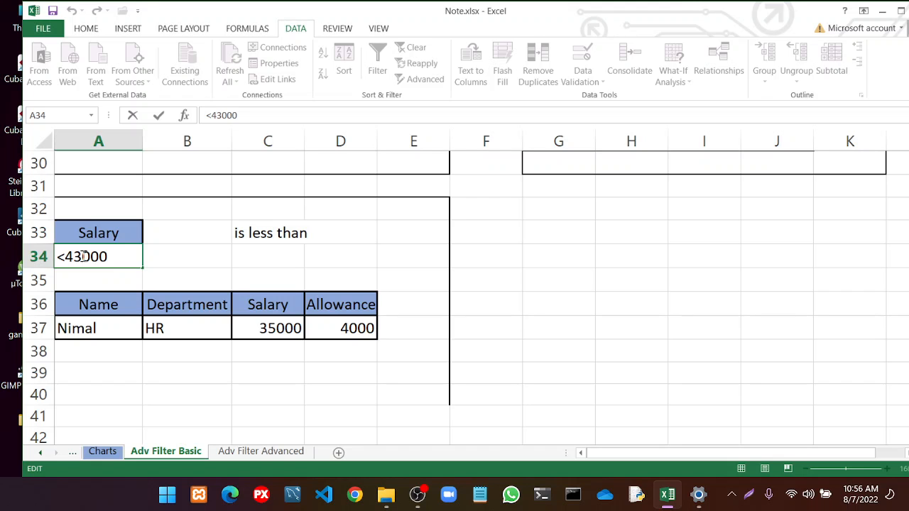
key(BackSpace)
text(5)
click(156, 250)
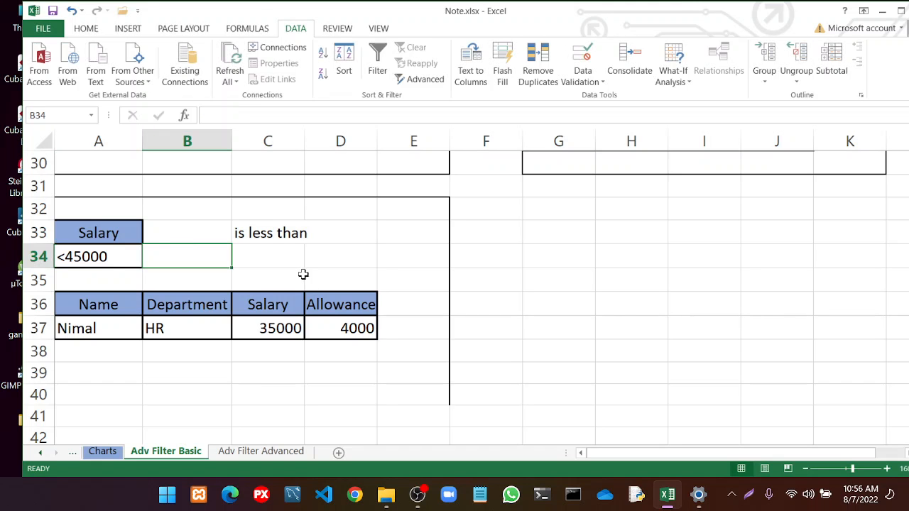
Rerun the Advanced Filter on A1:D8 with criteria A33:A34, copying the results to A36:D42
click(417, 79)
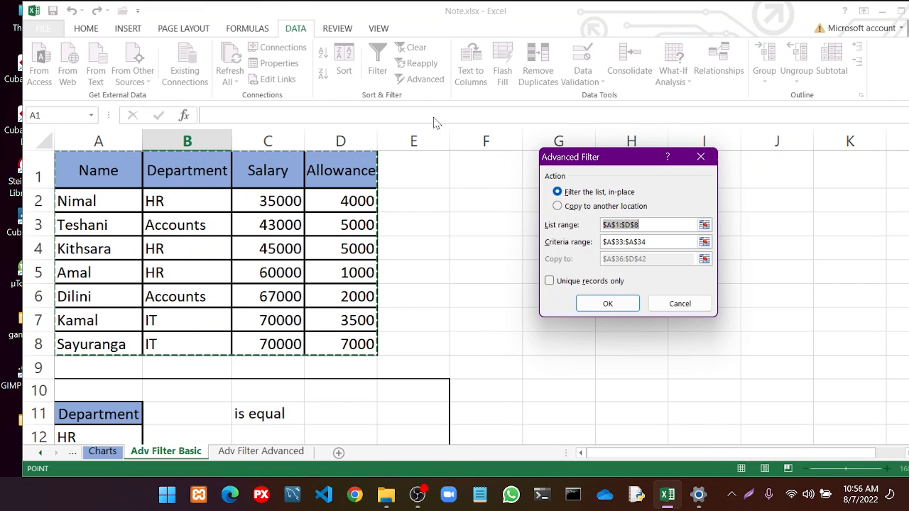
click(703, 242)
scroll(386, 284, down, 2)
drag(86, 260, 142, 280)
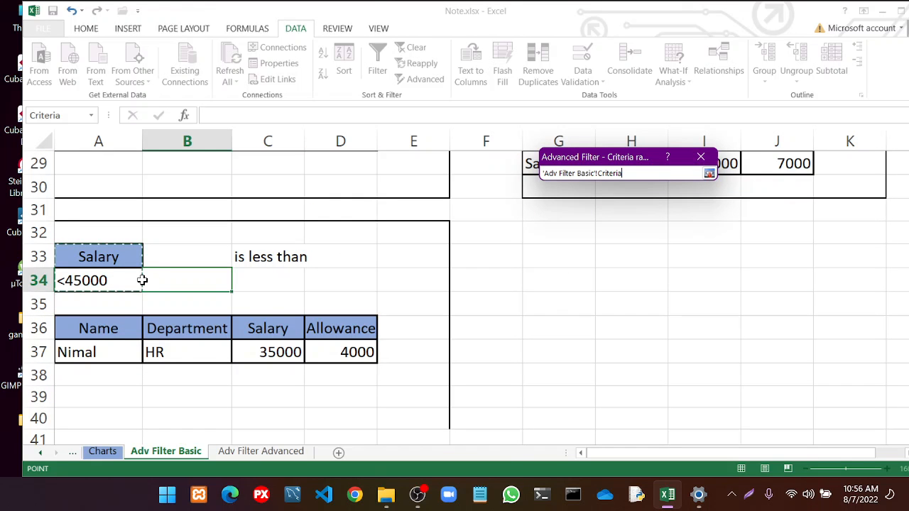
click(705, 162)
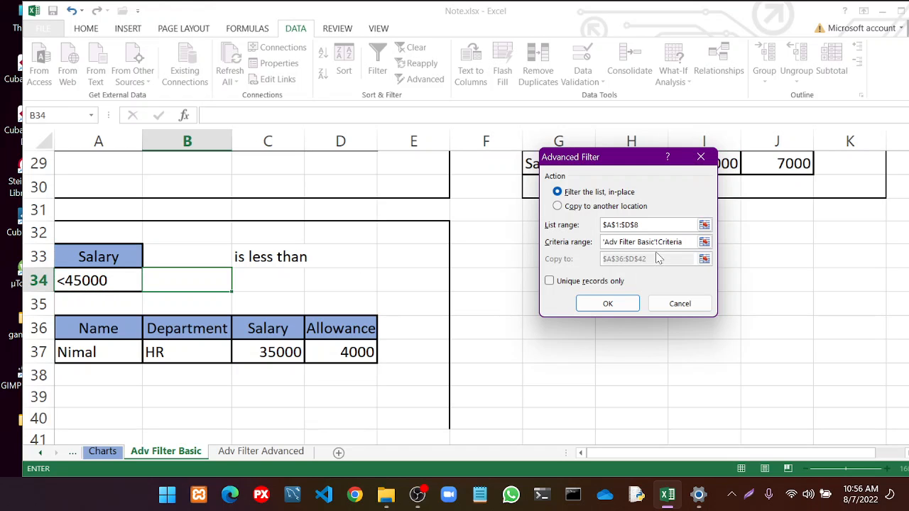
click(560, 205)
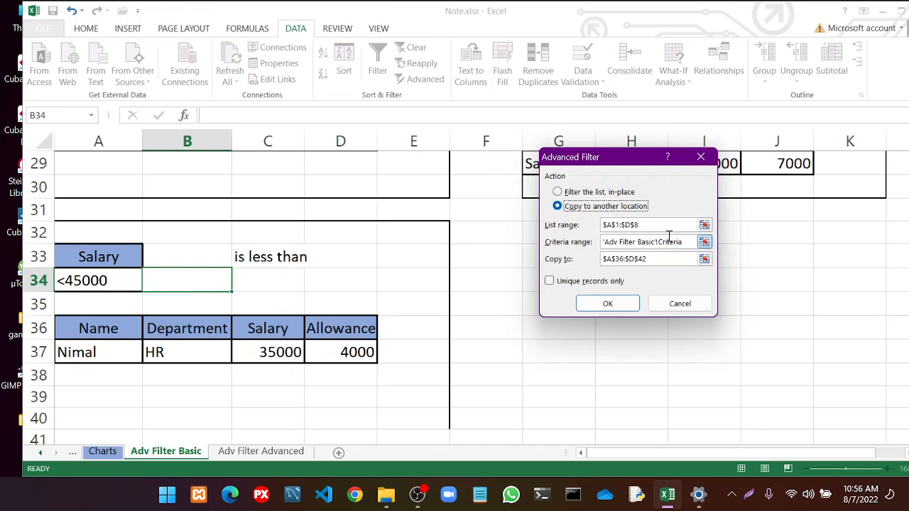
click(703, 259)
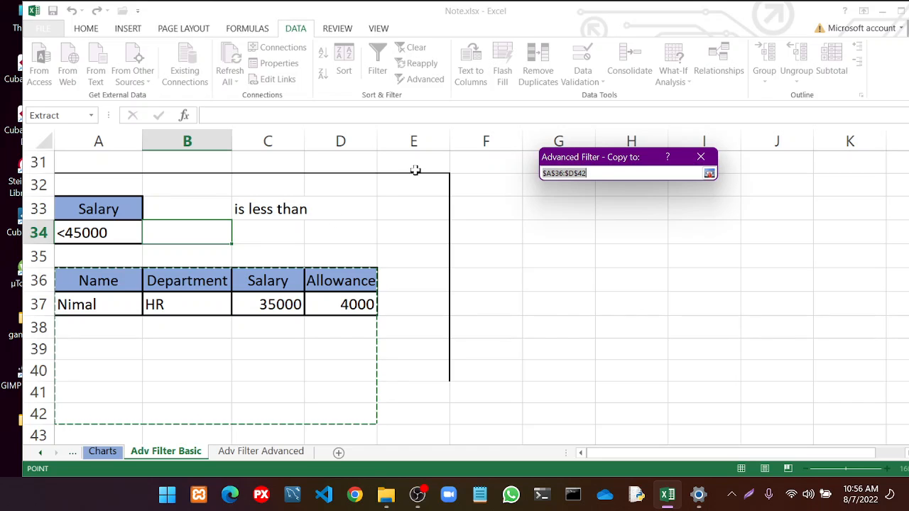
click(709, 173)
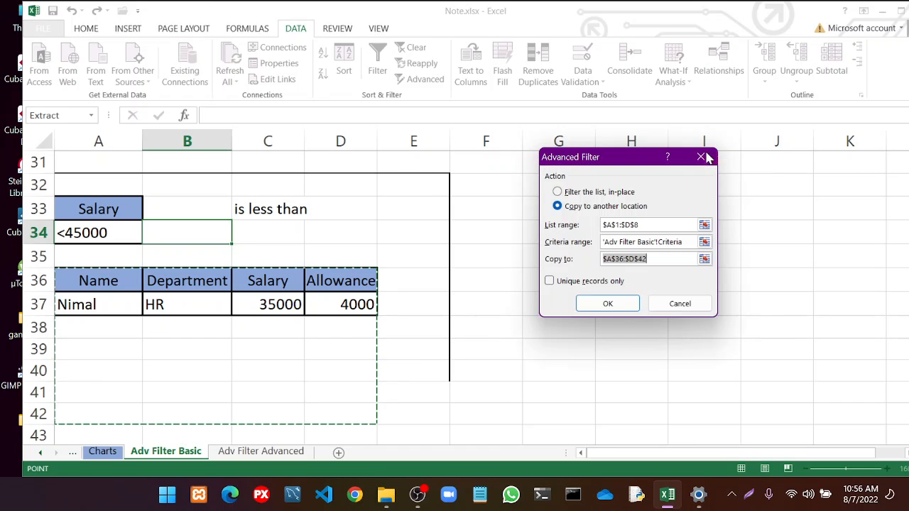
click(604, 298)
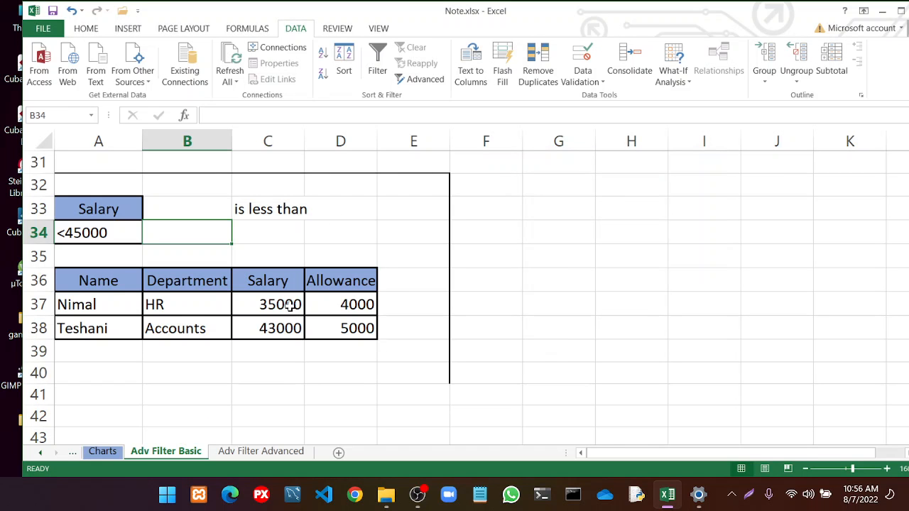
Copy the Salary criteria block A33:A34 to G33:G34
scroll(293, 294, up, 1)
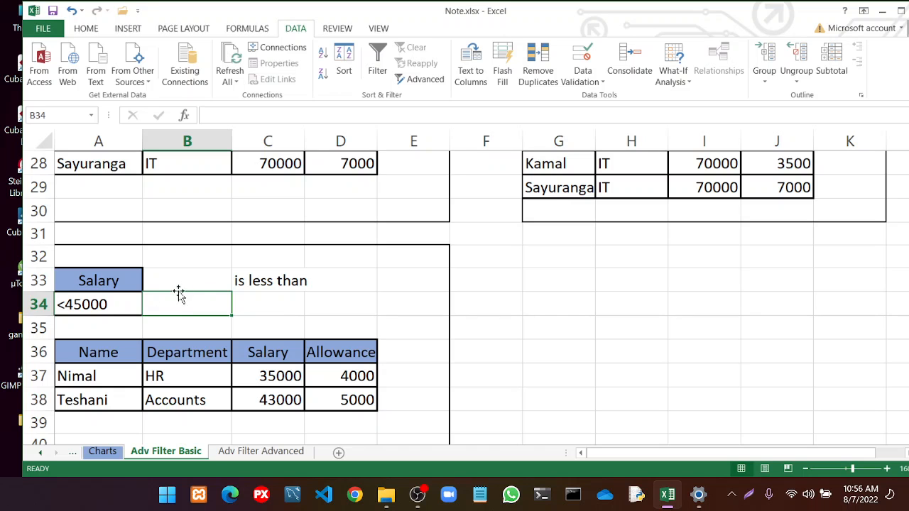
drag(97, 280, 115, 299)
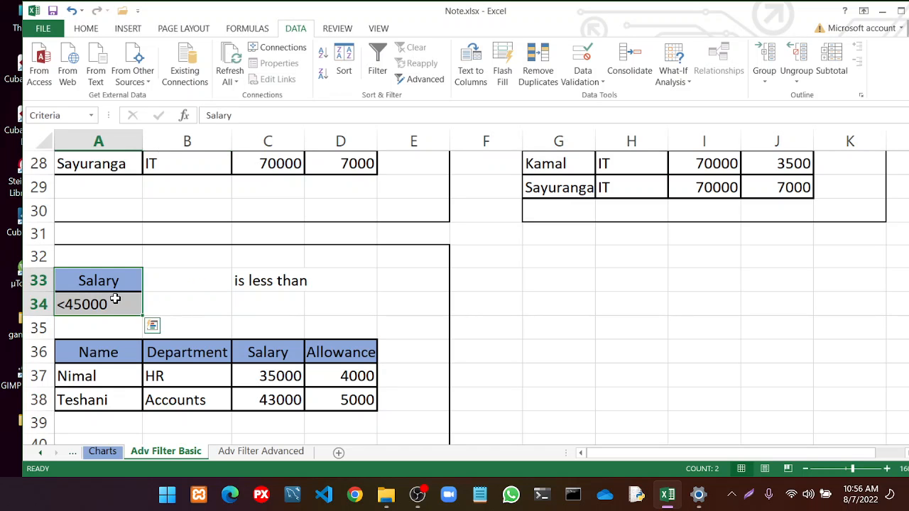
key(ctrl+c)
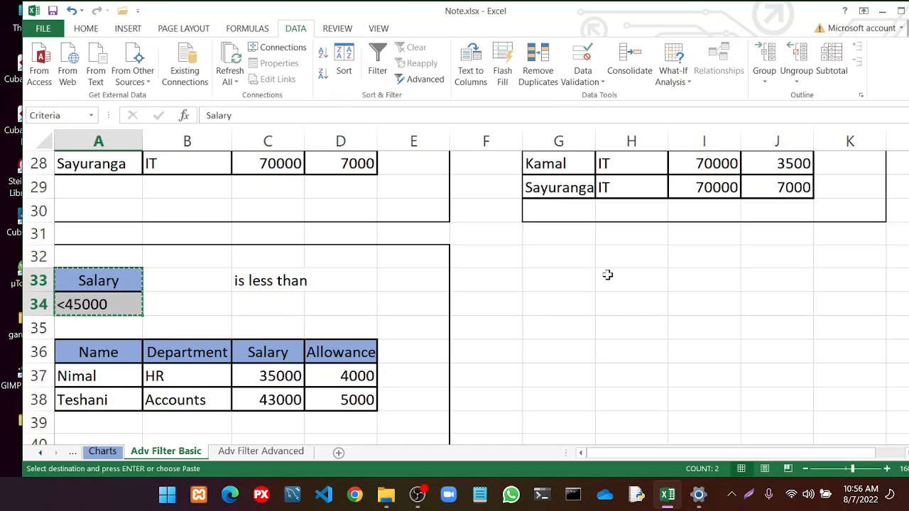
click(566, 282)
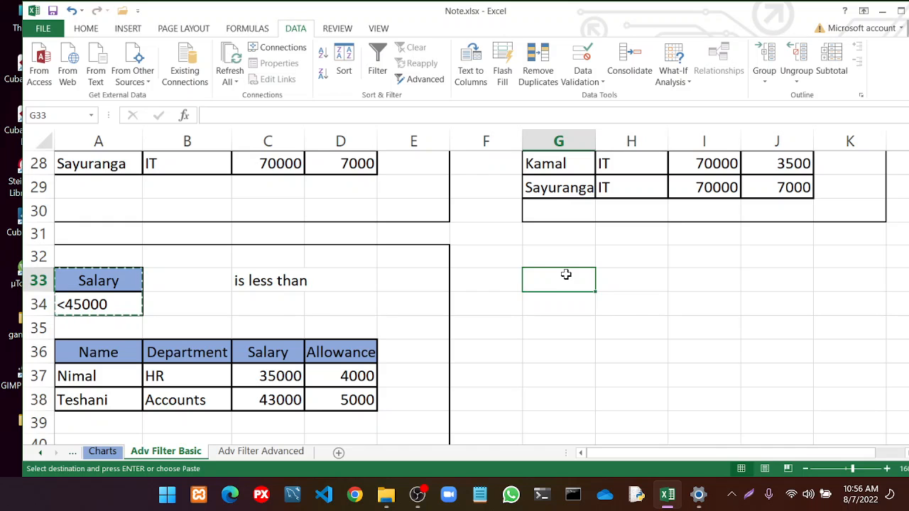
key(ctrl+v)
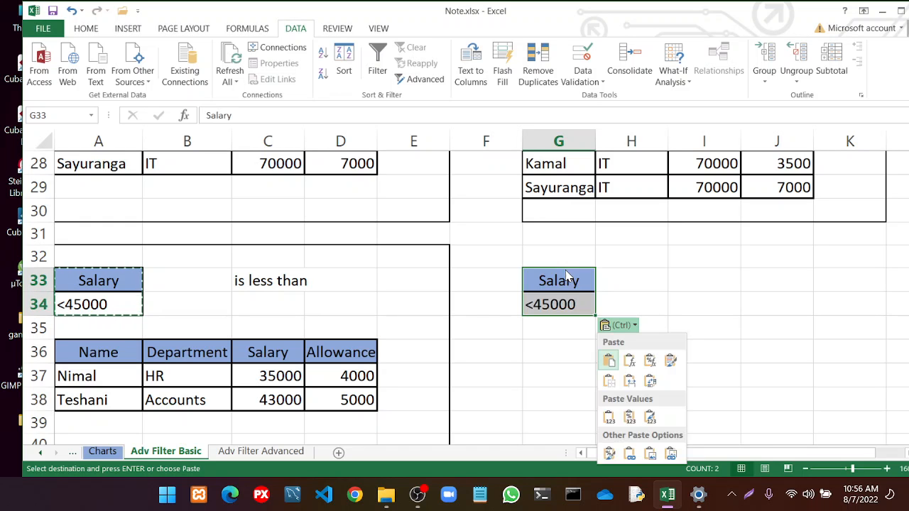
Change the copied salary criterion in G34 to <-45000
double_click(538, 307)
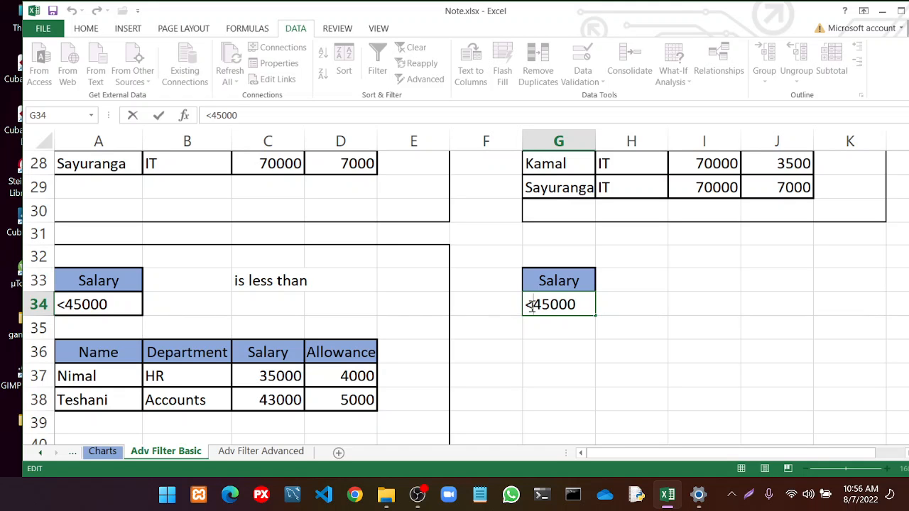
text(-)
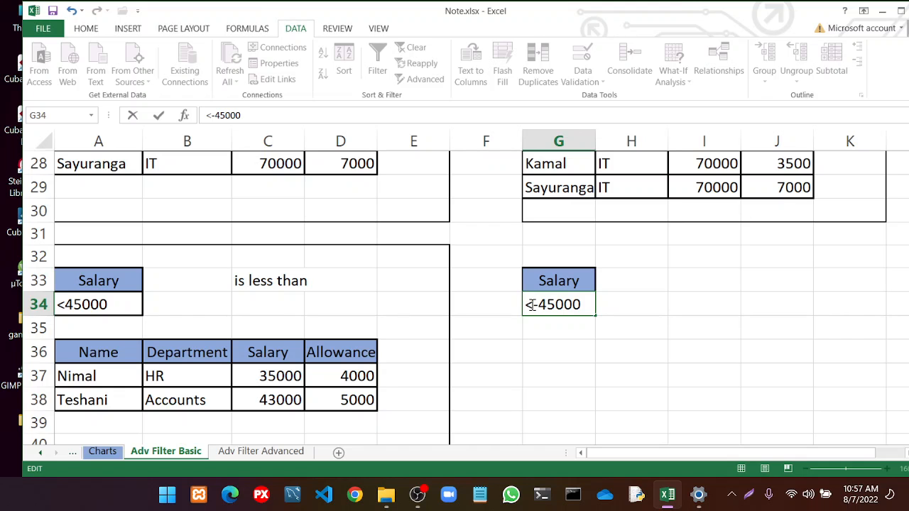
click(656, 273)
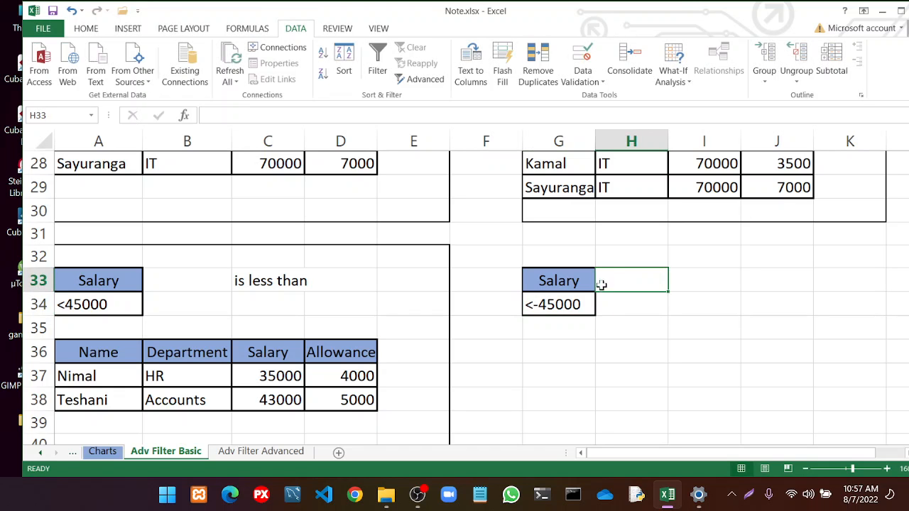
Check the salaries in C4, C3 and C2 of the source table for the less-than-or-equal case
scroll(406, 166, up, 6)
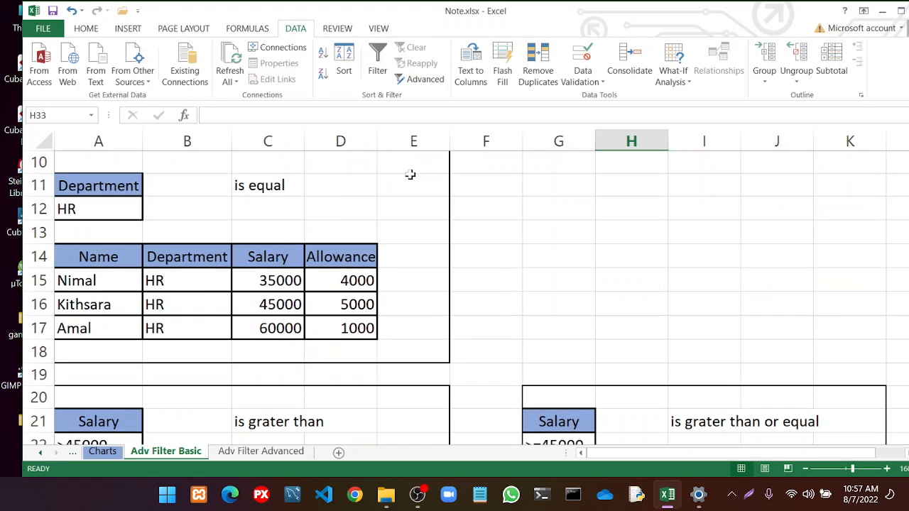
scroll(291, 245, up, 3)
click(277, 247)
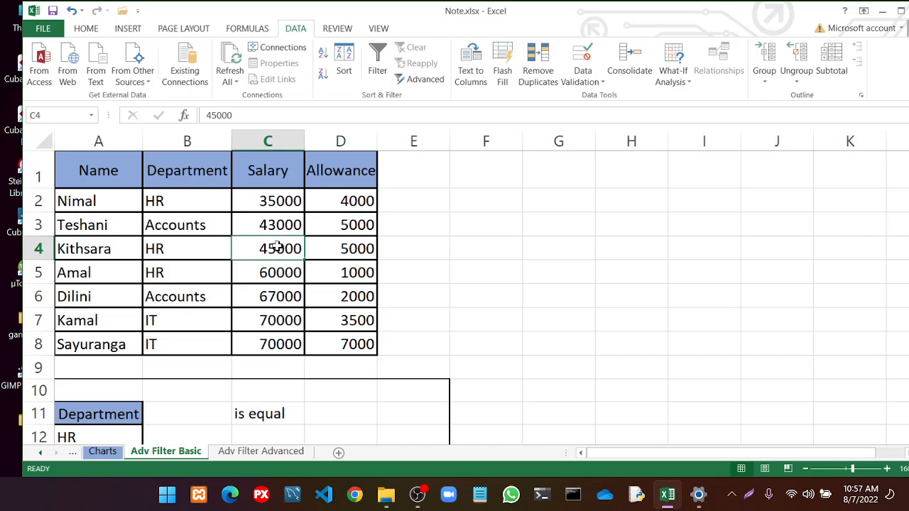
click(282, 225)
click(292, 202)
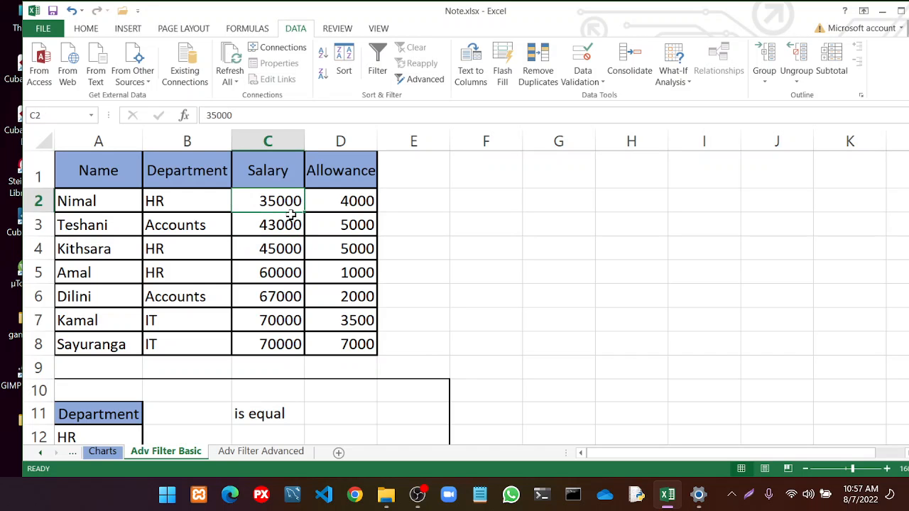
scroll(483, 259, down, 7)
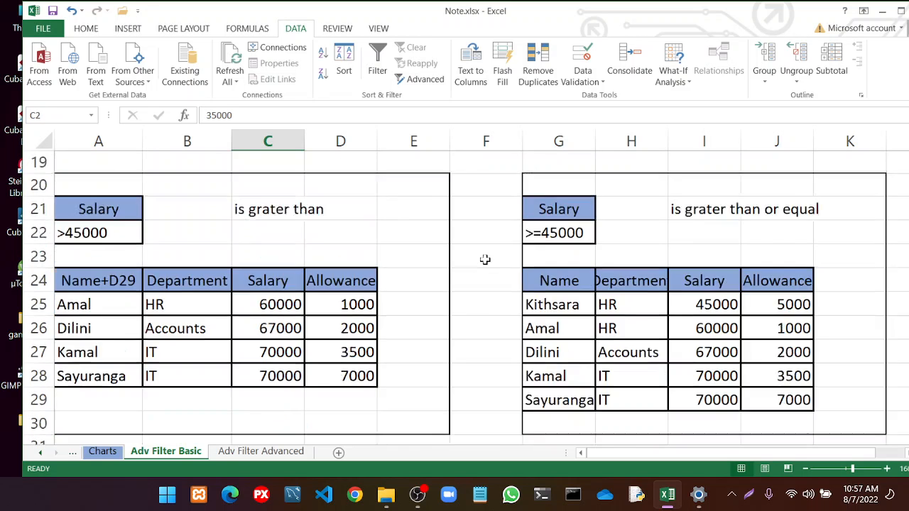
scroll(485, 260, down, 2)
scroll(487, 258, up, 2)
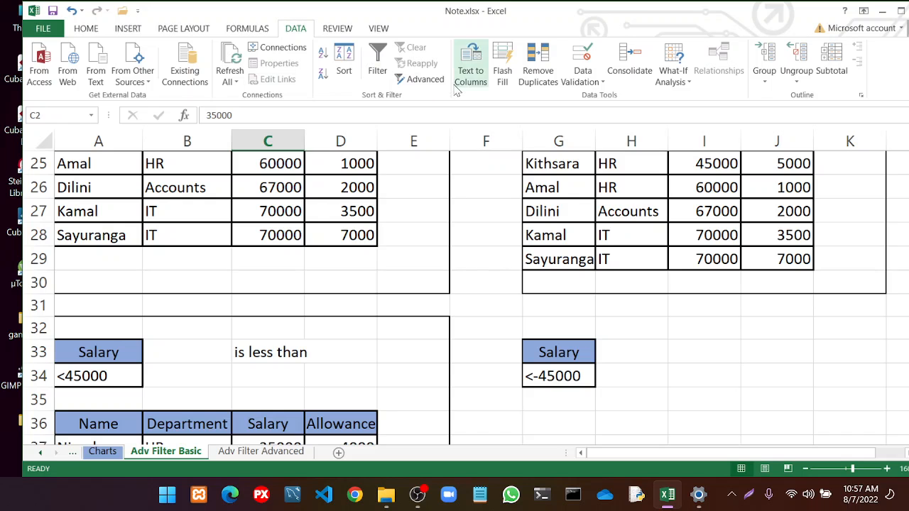
click(421, 79)
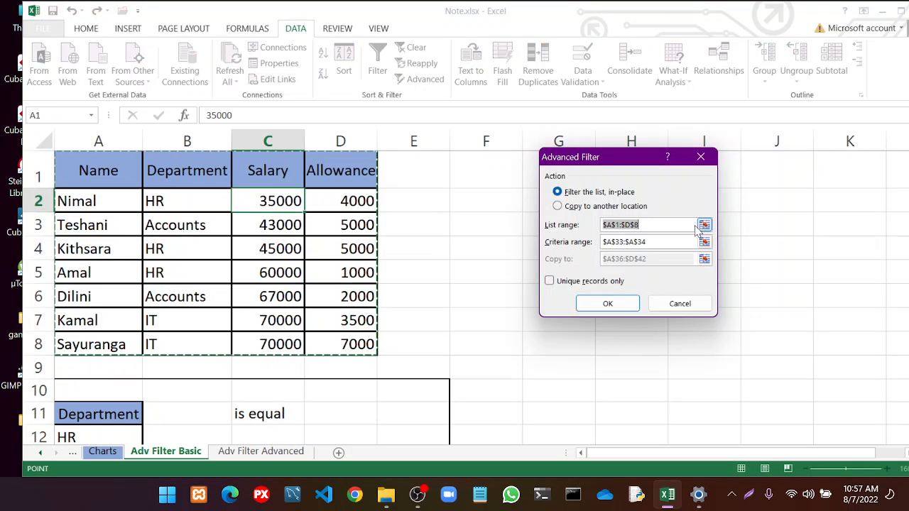
click(704, 242)
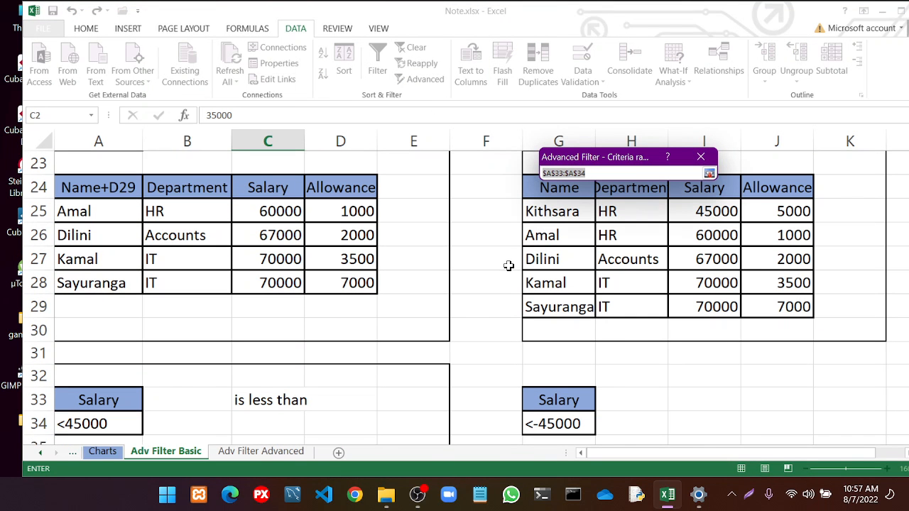
drag(549, 400, 569, 424)
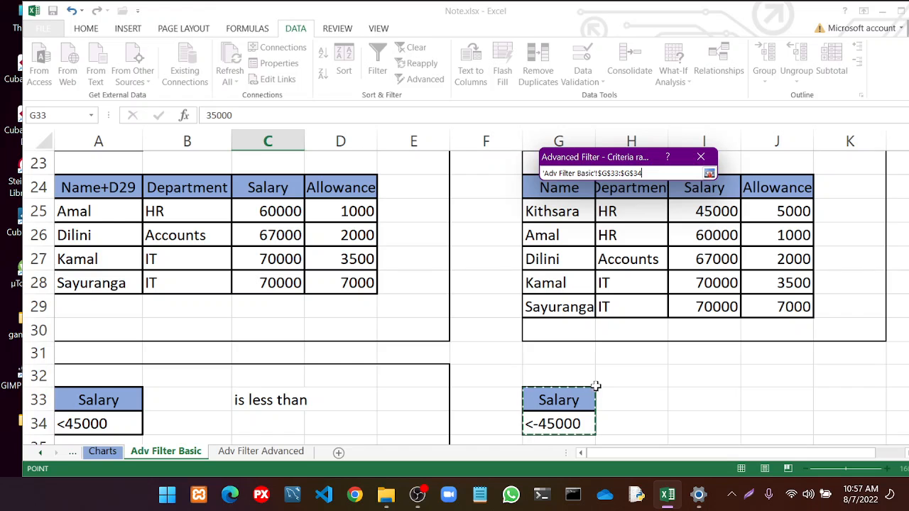
click(701, 157)
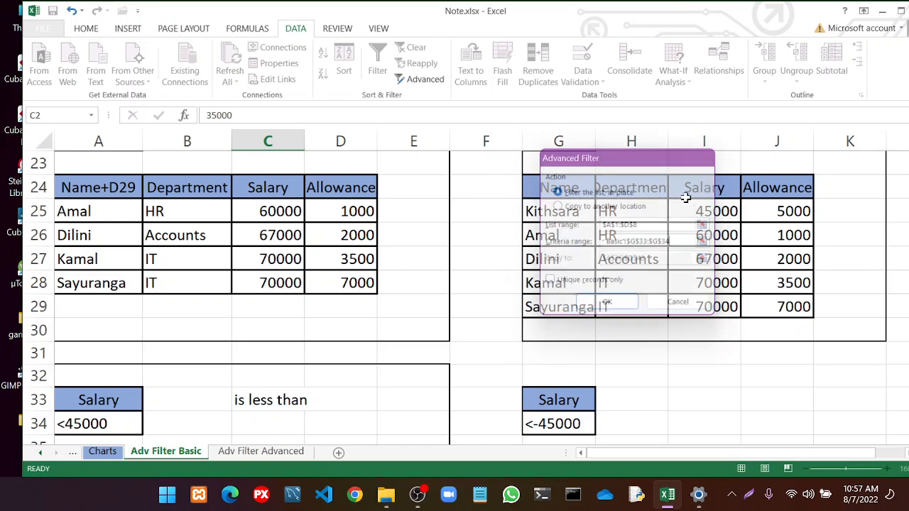
Correct the salary criterion in G34 to <=45000
double_click(538, 424)
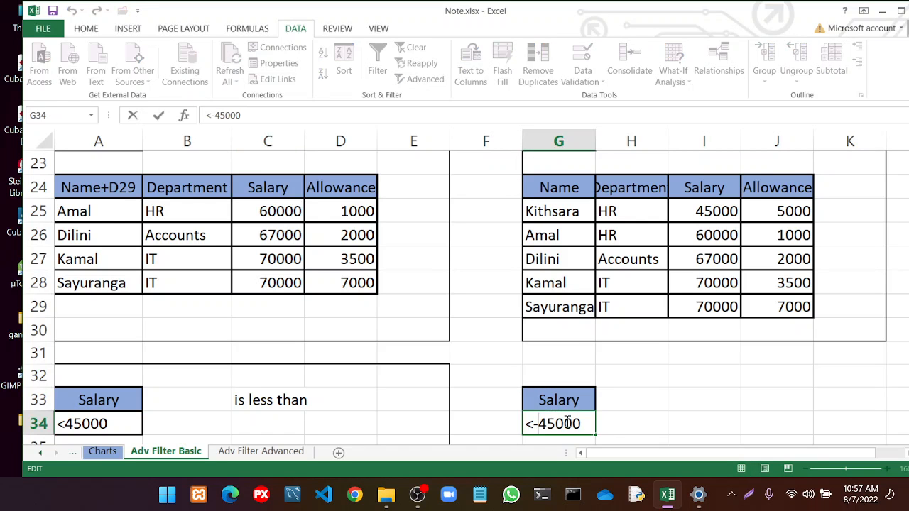
key(BackSpace)
text(=)
click(639, 400)
Start an Advanced Filter on A1:D8 with G33:G34 as the criteria range
scroll(498, 275, up, 4)
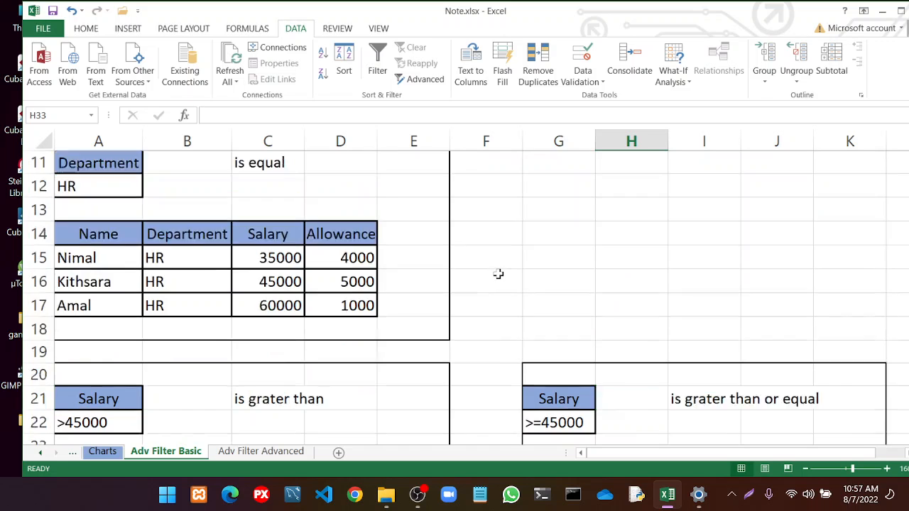
scroll(498, 274, up, 3)
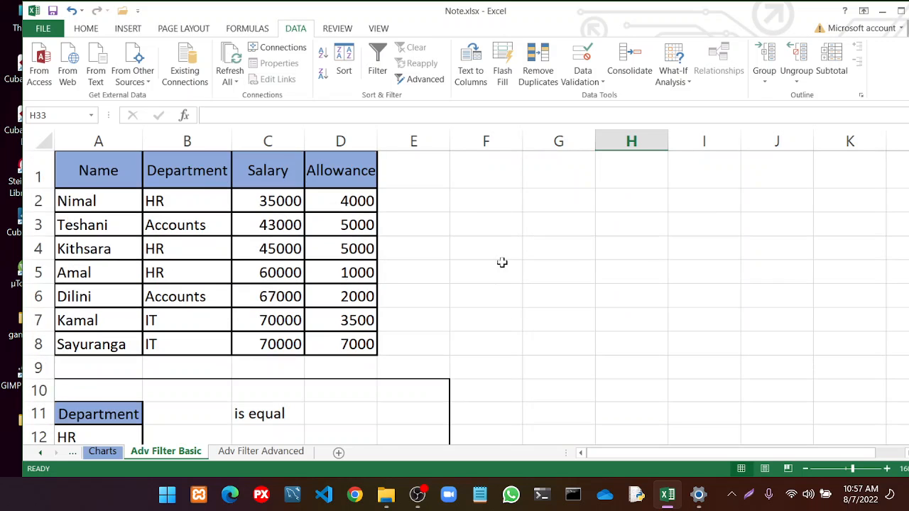
click(426, 80)
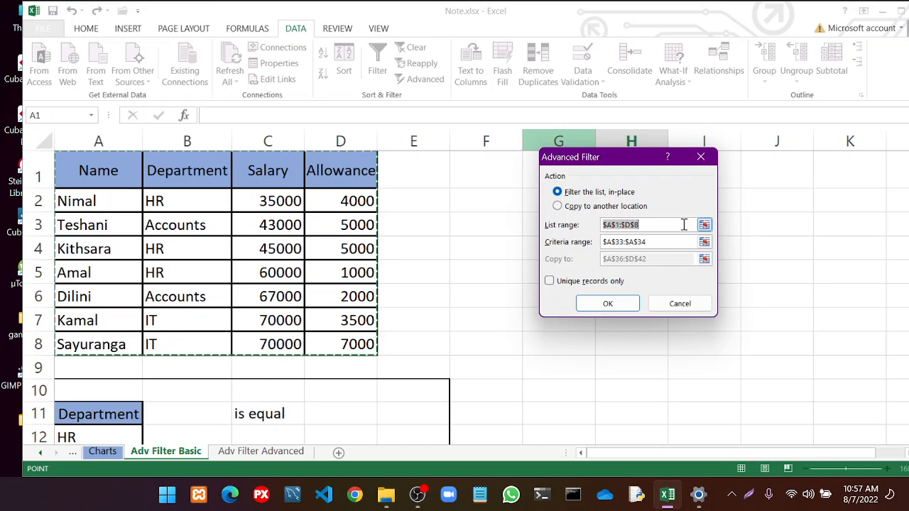
click(704, 242)
scroll(682, 255, down, 7)
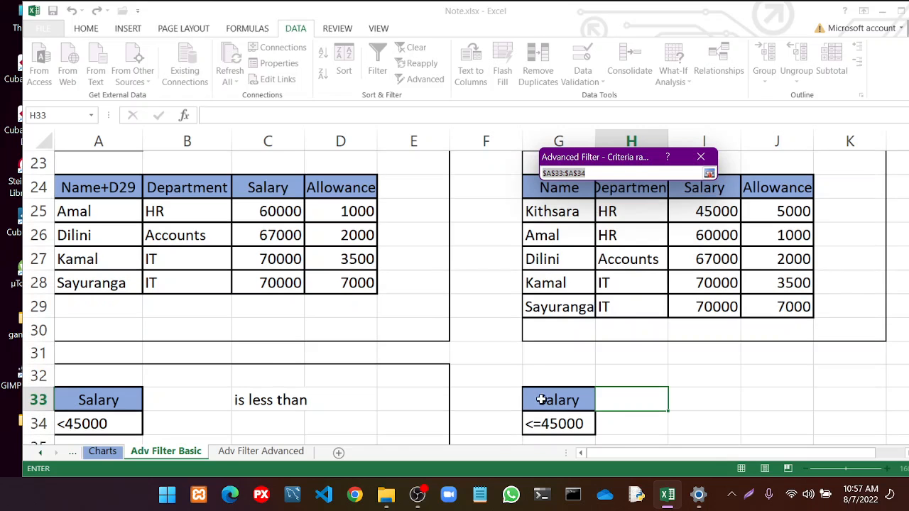
drag(541, 400, 562, 430)
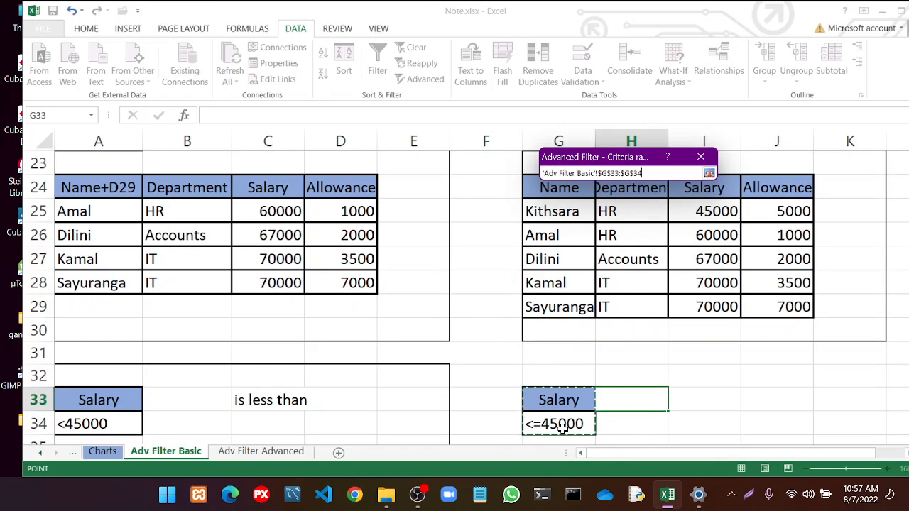
click(705, 161)
Run the filter with its results copied to G36:J40, and widen columns G and H to fit their contents
click(596, 206)
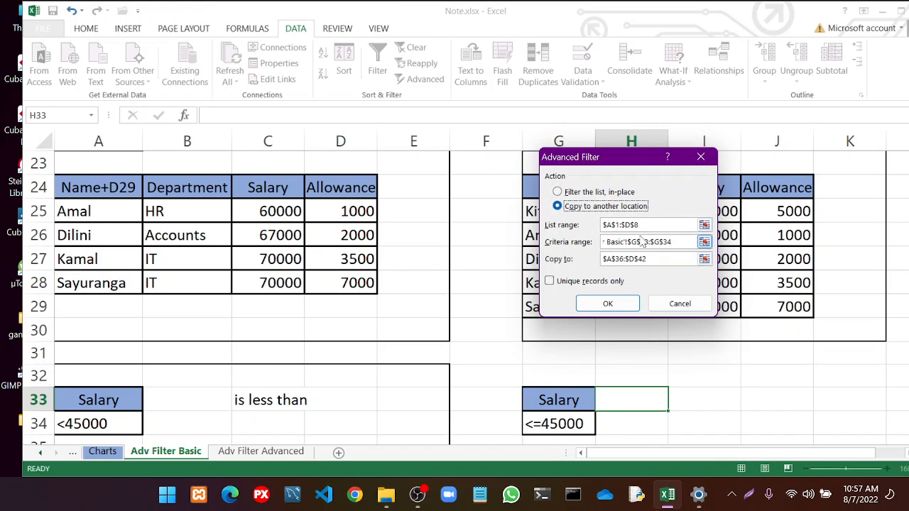
click(705, 259)
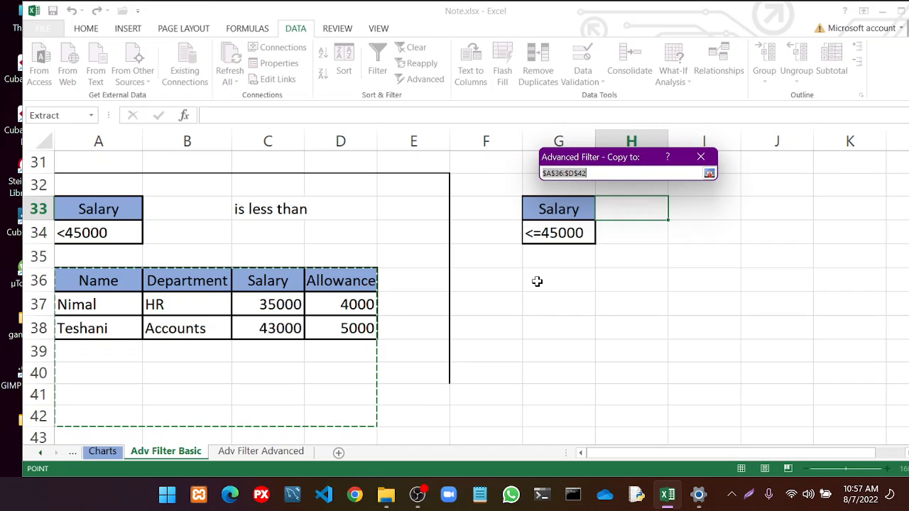
drag(540, 281, 766, 375)
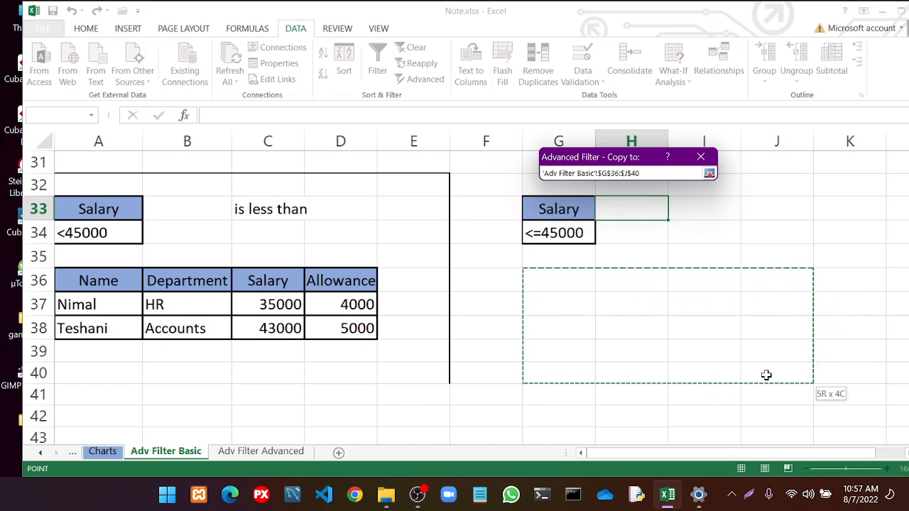
click(708, 173)
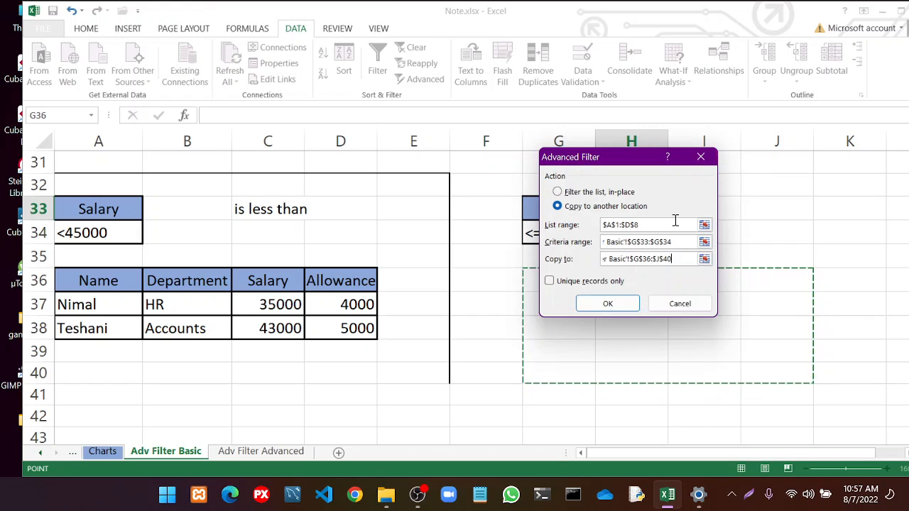
click(600, 304)
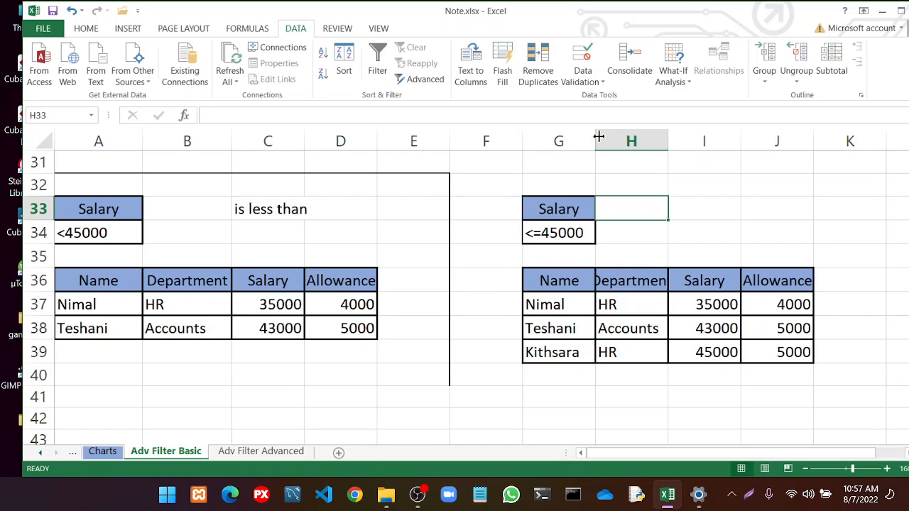
drag(595, 137, 598, 138)
double_click(670, 135)
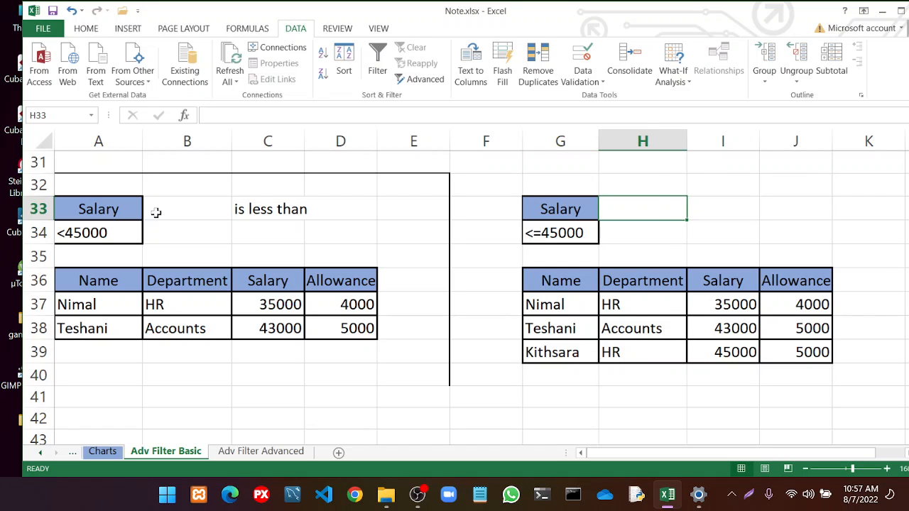
Apply outside borders around the less-than example A32:E40 and the less-than-or-equal example G32:K40
drag(66, 179, 416, 369)
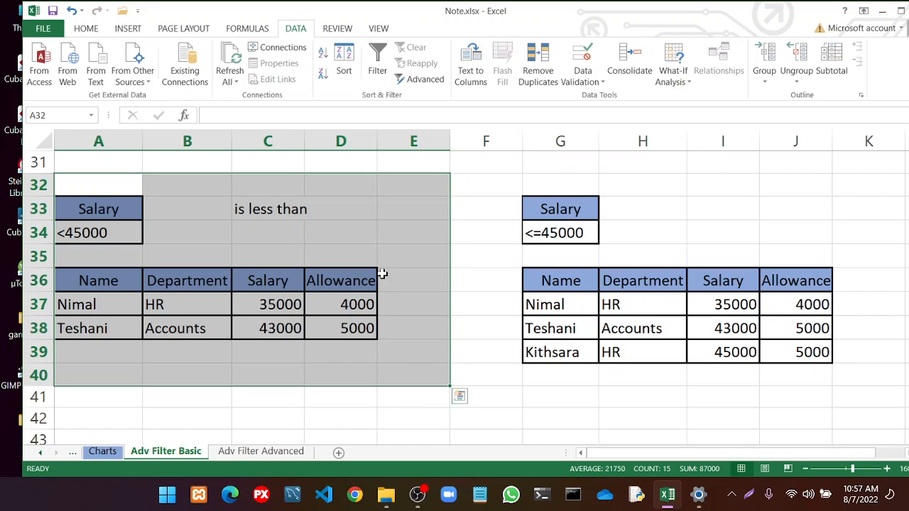
click(128, 29)
click(84, 30)
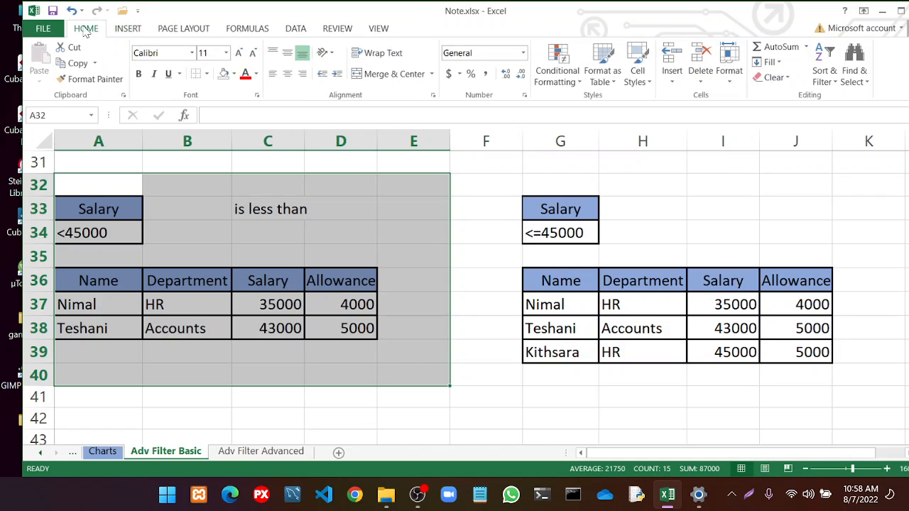
click(206, 73)
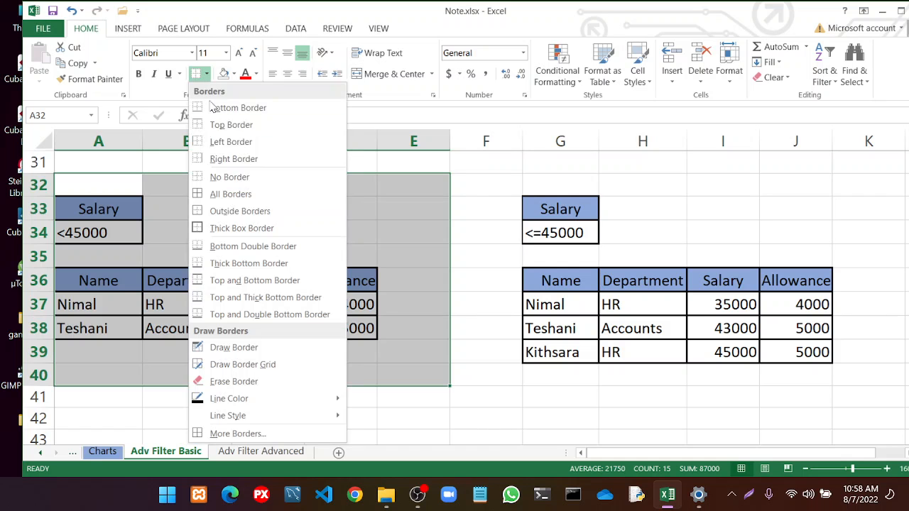
click(213, 211)
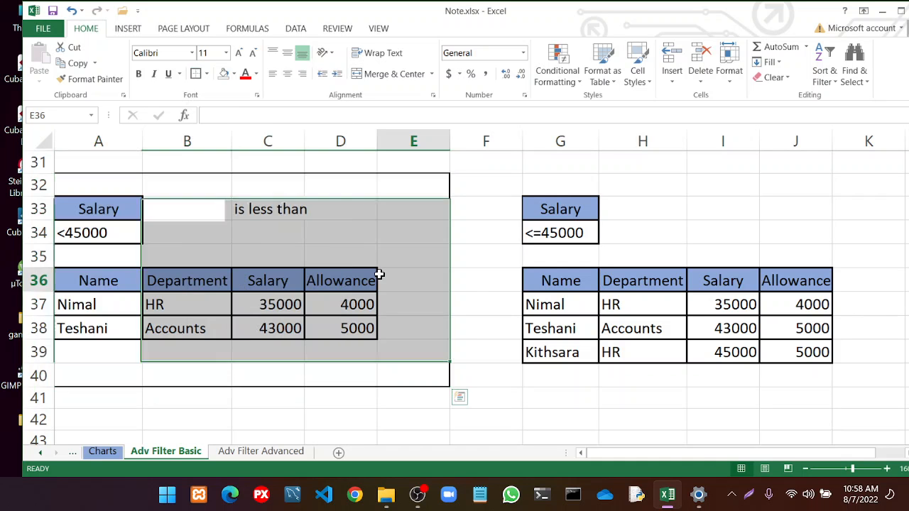
click(382, 274)
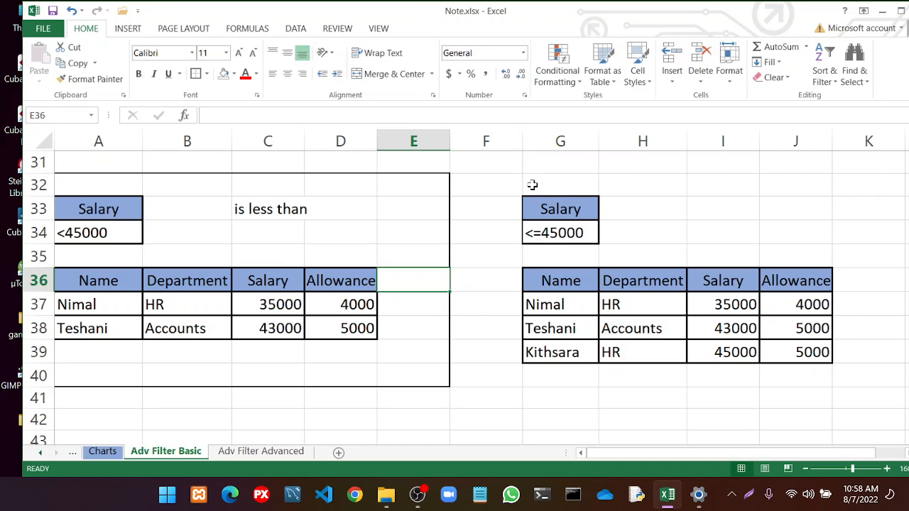
drag(531, 183, 836, 381)
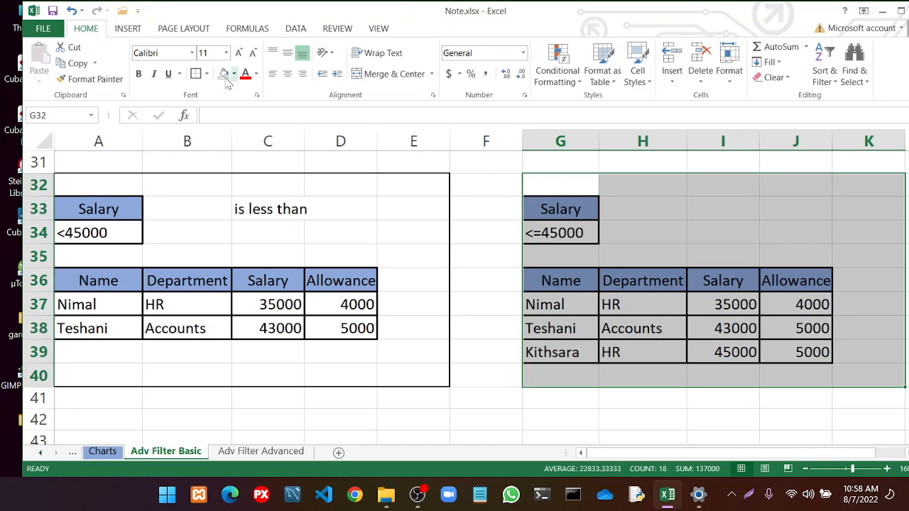
click(538, 238)
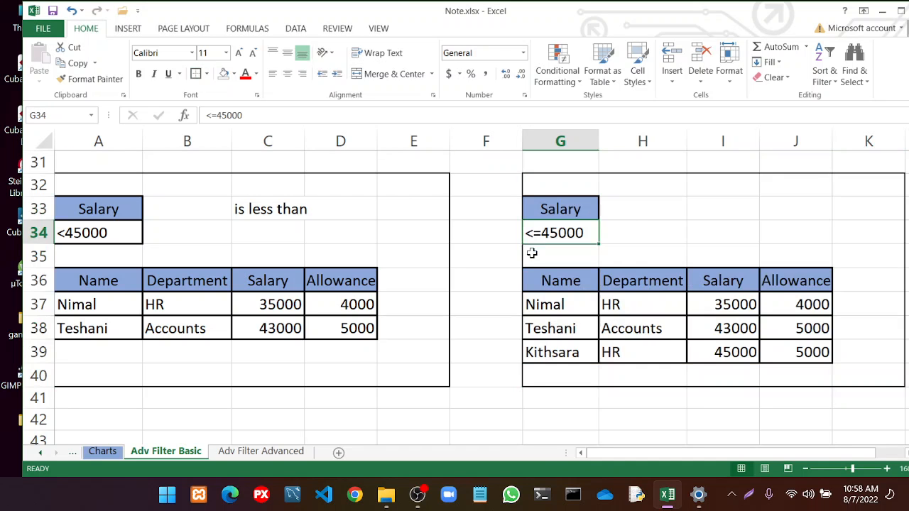
Review the equal, greater-than and less-than filter examples together with their or-equal counterparts
scroll(531, 250, up, 4)
scroll(531, 250, up, 4)
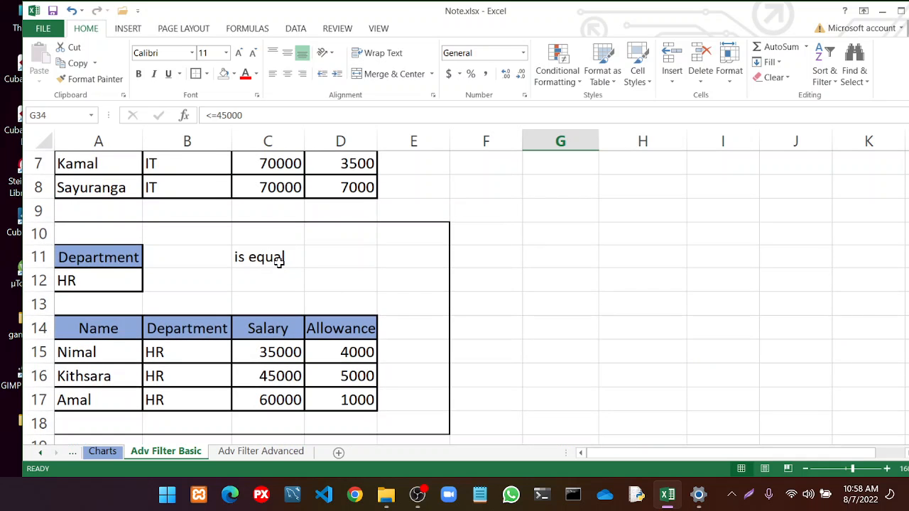
scroll(277, 259, down, 4)
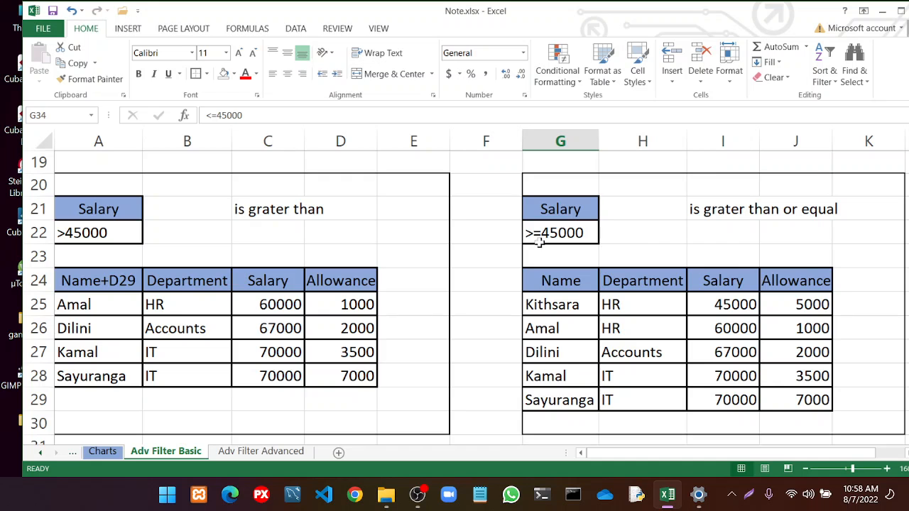
scroll(300, 297, down, 4)
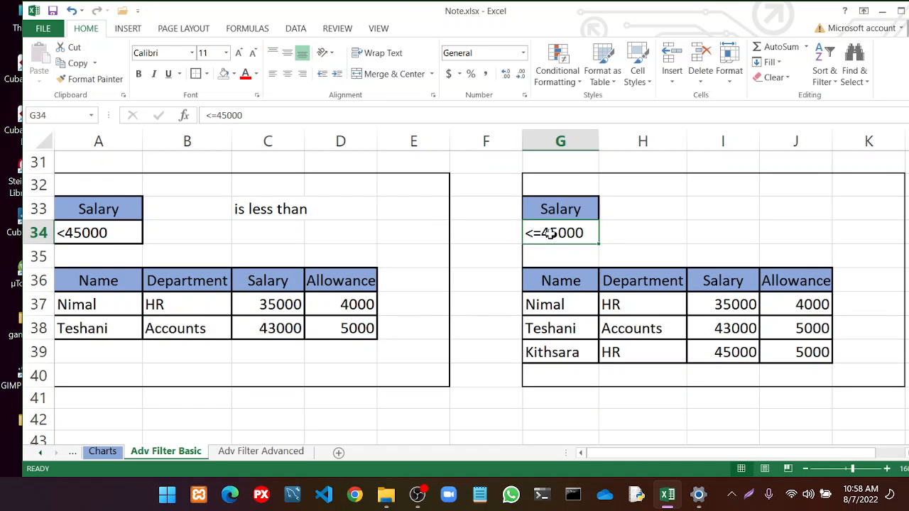
scroll(551, 235, down, 3)
scroll(513, 246, up, 8)
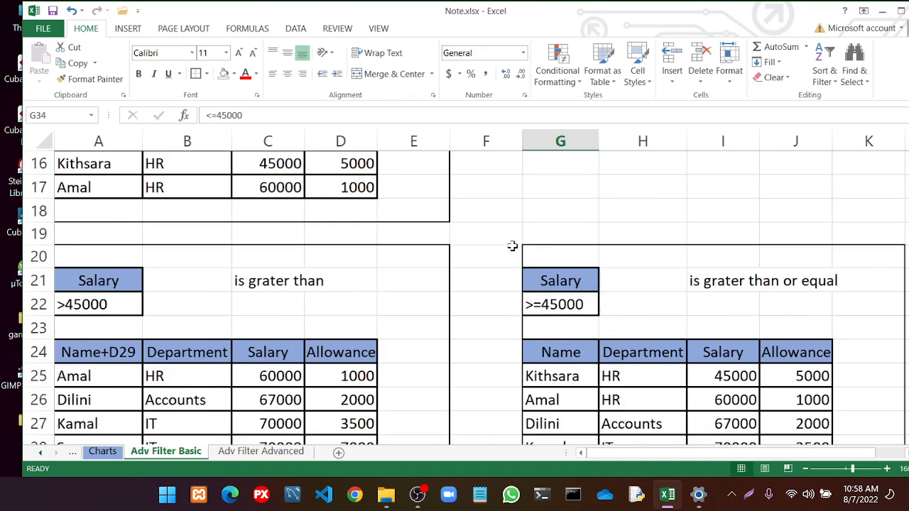
Copy the Department header and HR entry from B1:B2 to A43:A44 as a new criteria block
scroll(513, 245, up, 5)
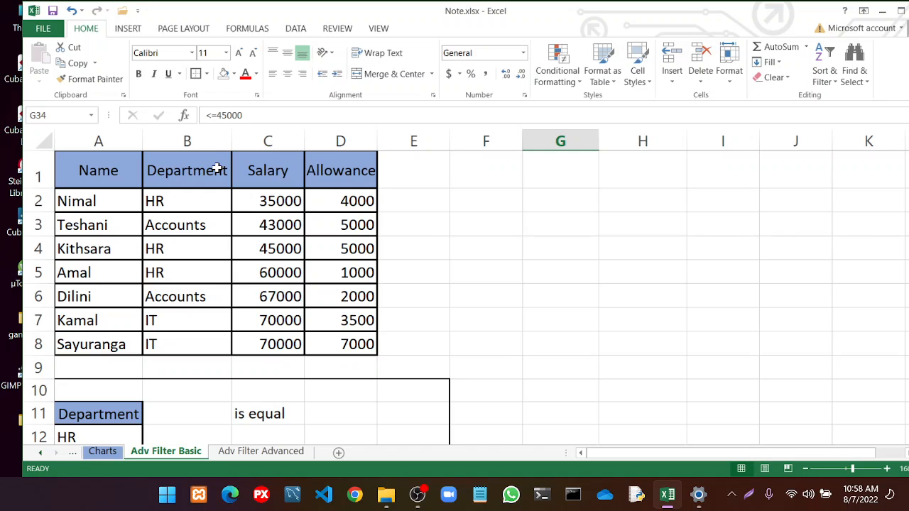
drag(206, 170, 225, 195)
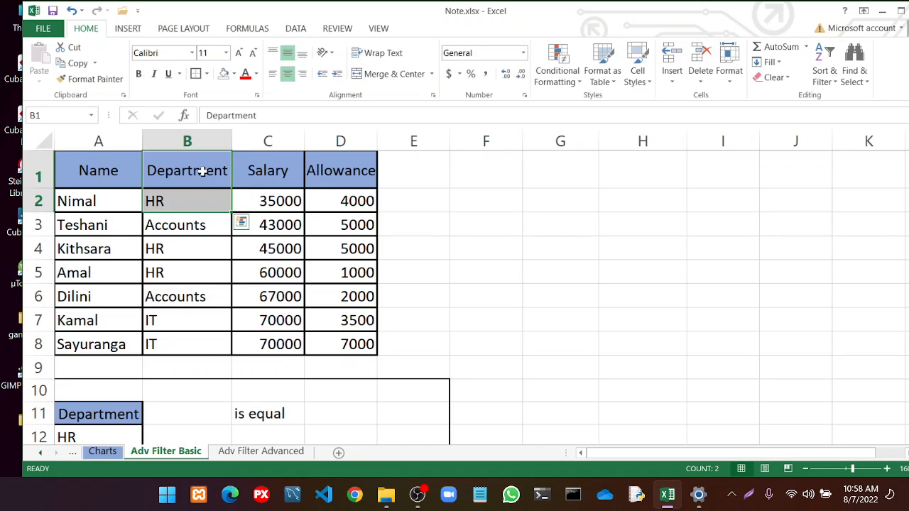
right_click(202, 171)
click(234, 198)
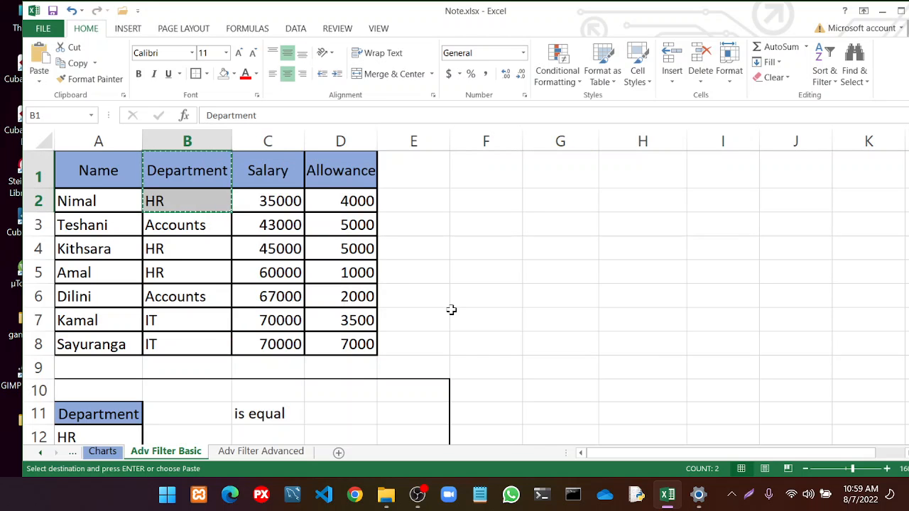
scroll(451, 310, down, 13)
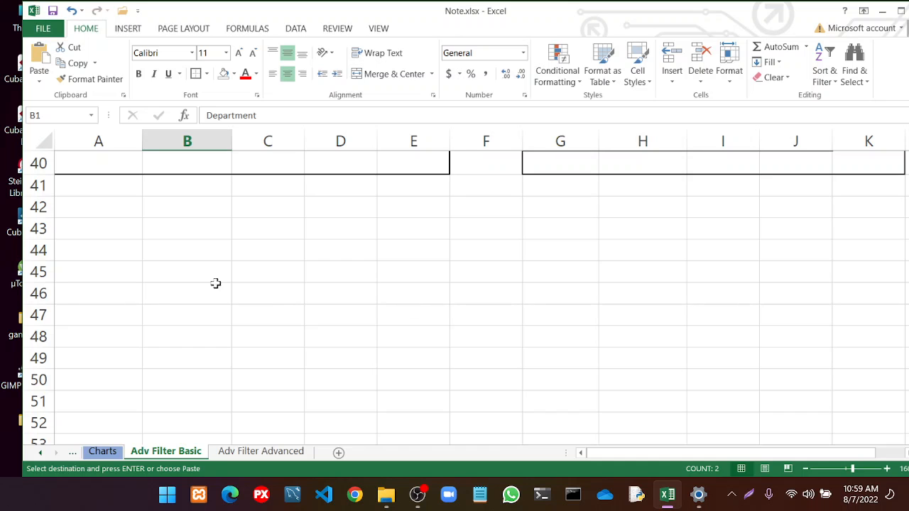
click(106, 234)
click(98, 254)
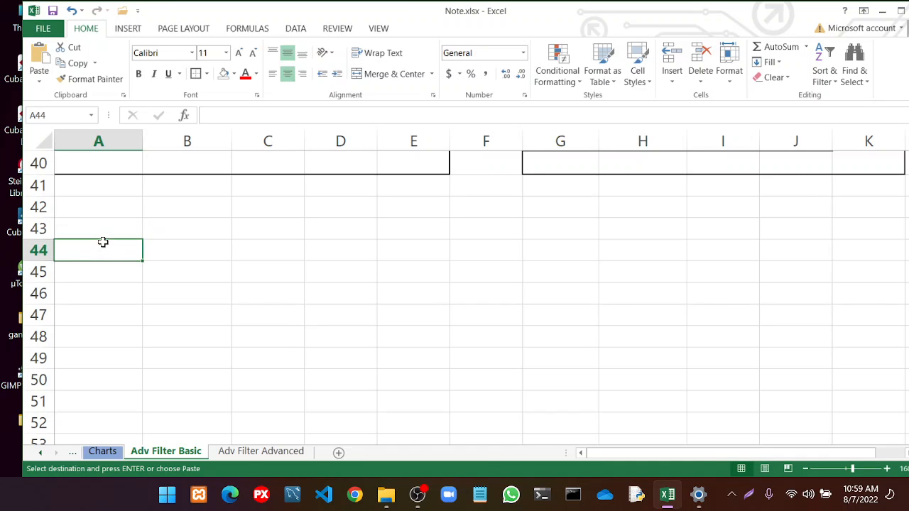
click(106, 234)
right_click(111, 232)
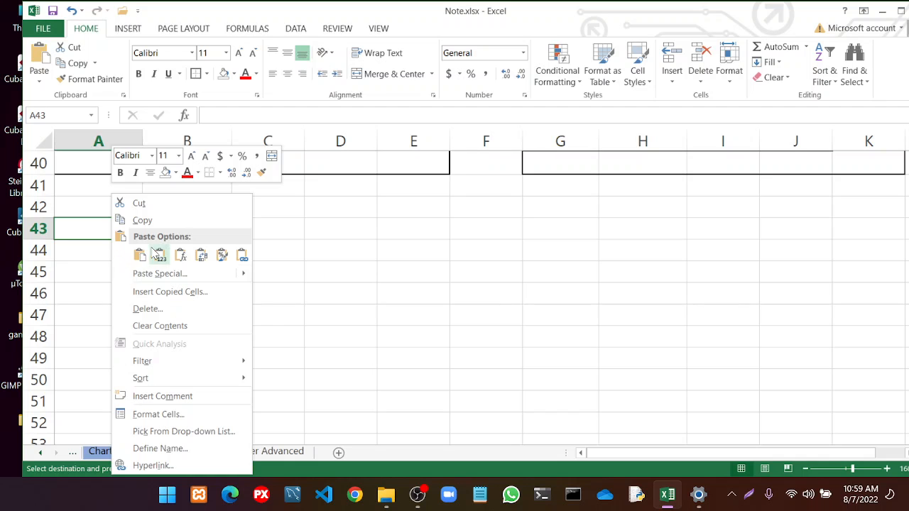
click(138, 254)
Change the criterion in A44 to <>HR
double_click(67, 255)
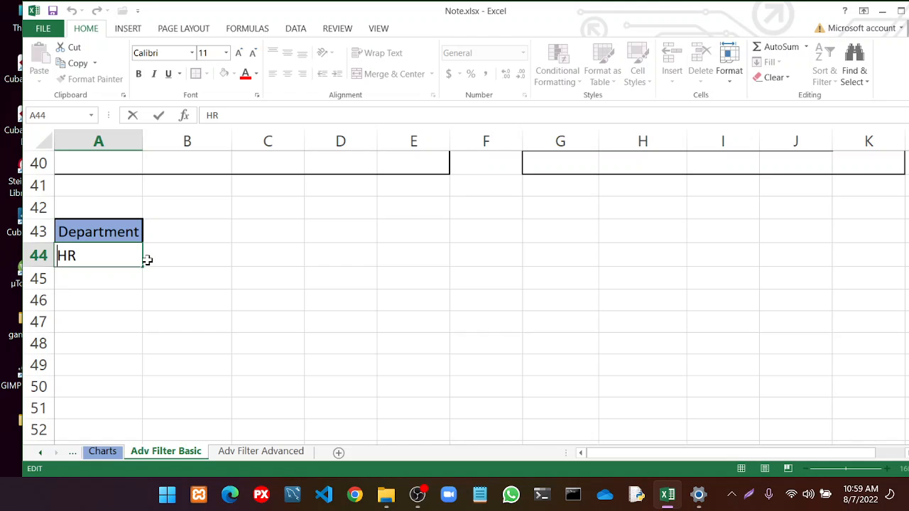
key(Home)
text(<>)
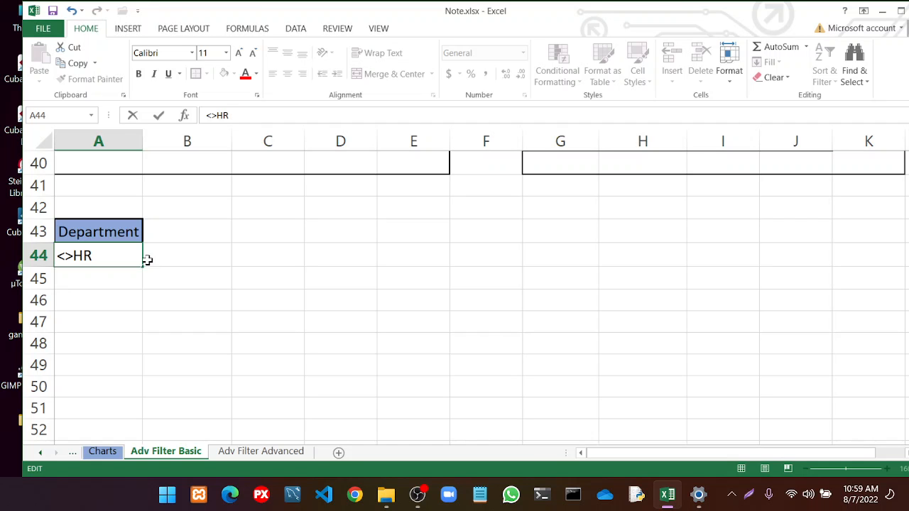
click(211, 274)
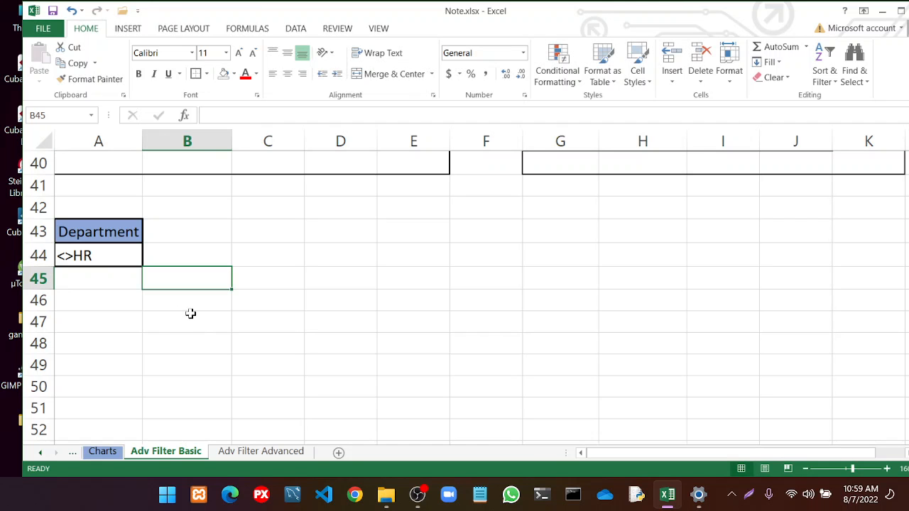
Start an advanced filter on the list A1:D8 with A43:A44 as the criteria range
scroll(161, 299, up, 1)
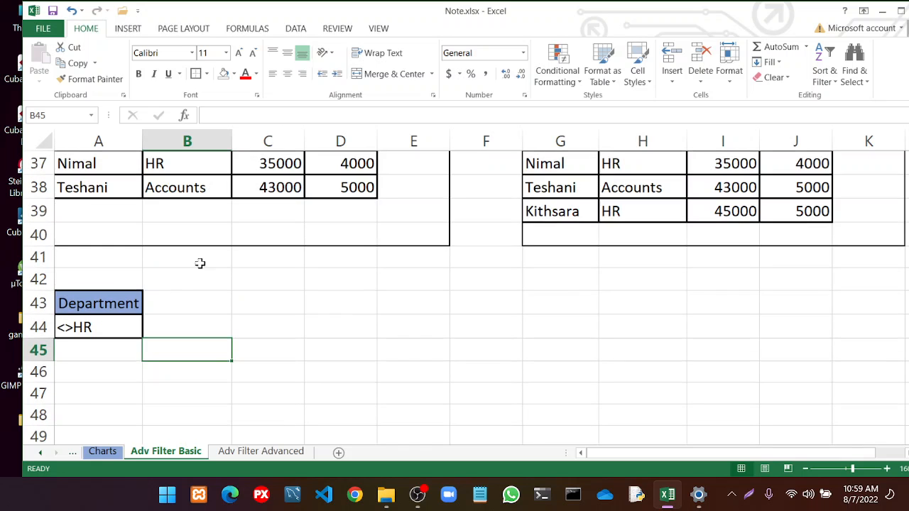
click(293, 31)
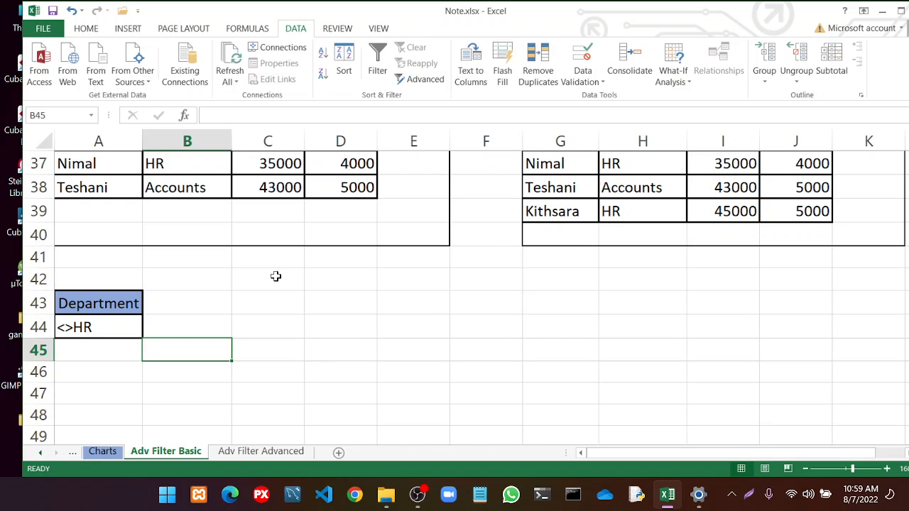
scroll(274, 277, up, 12)
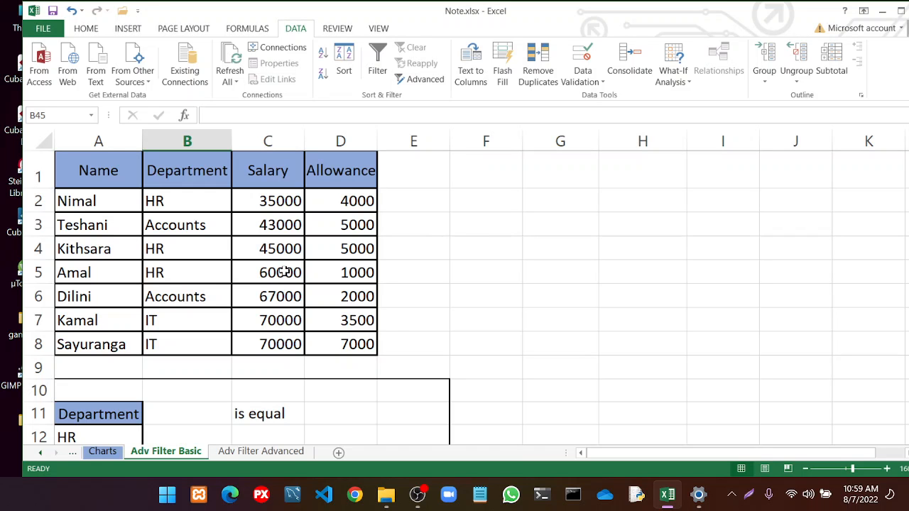
scroll(284, 272, down, 9)
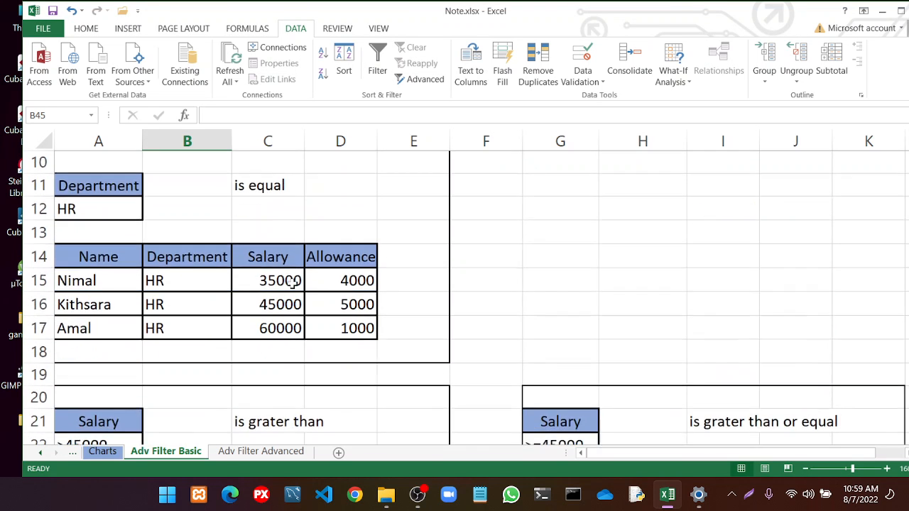
scroll(291, 282, down, 2)
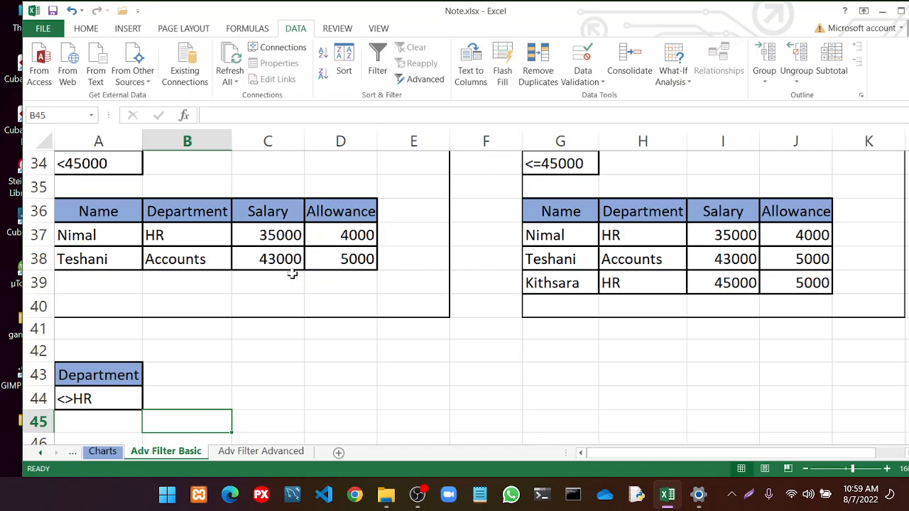
scroll(292, 274, up, 11)
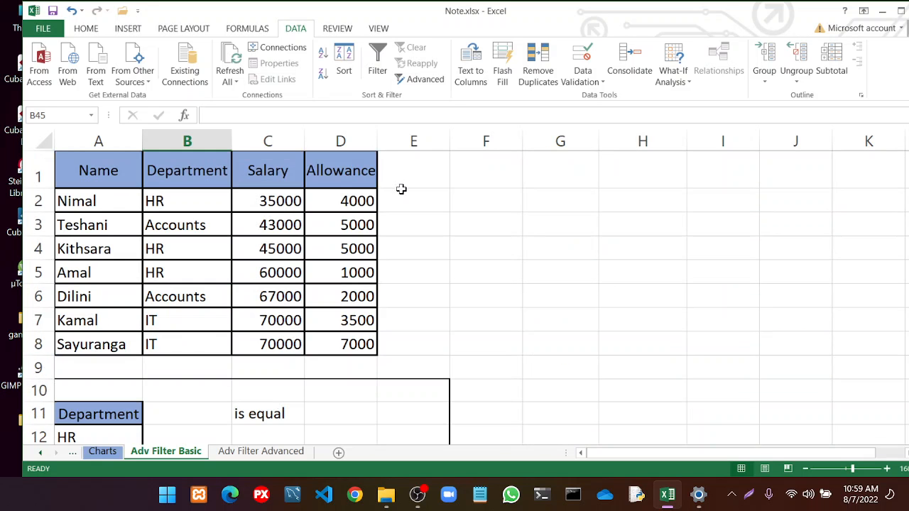
click(433, 85)
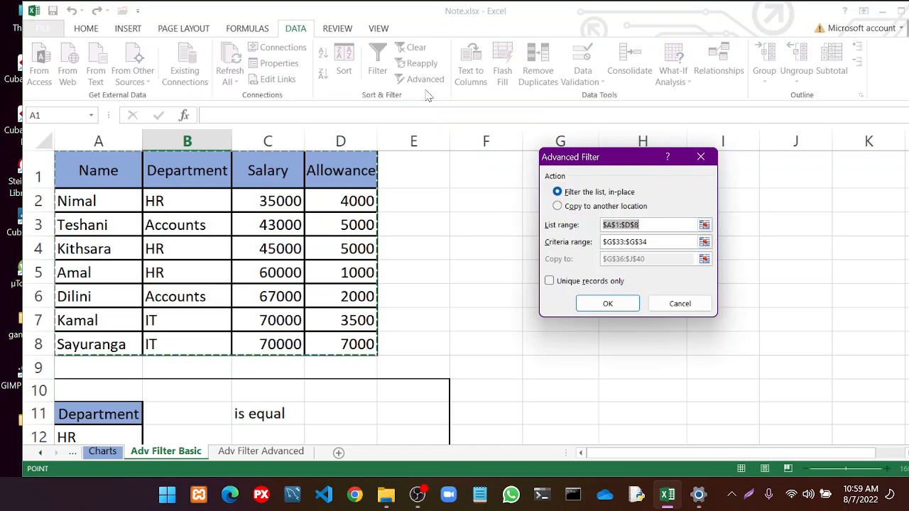
click(705, 243)
scroll(396, 298, down, 13)
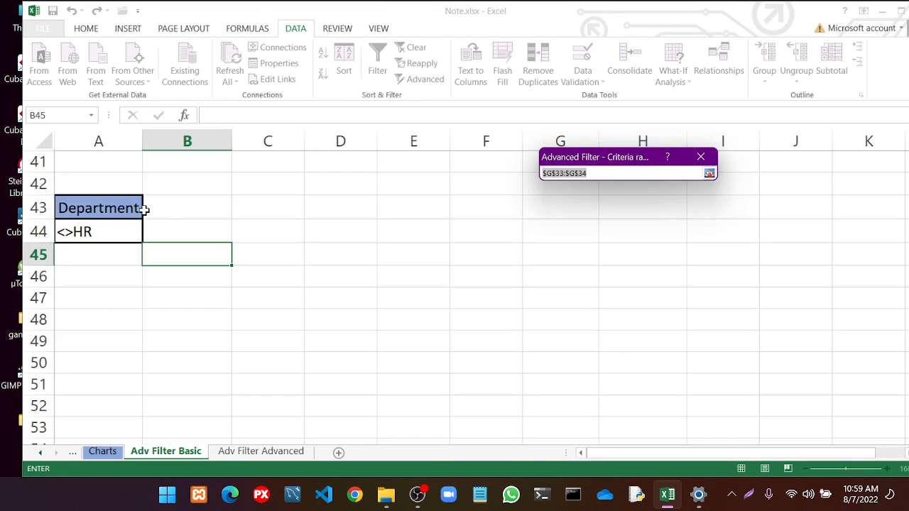
drag(106, 207, 125, 233)
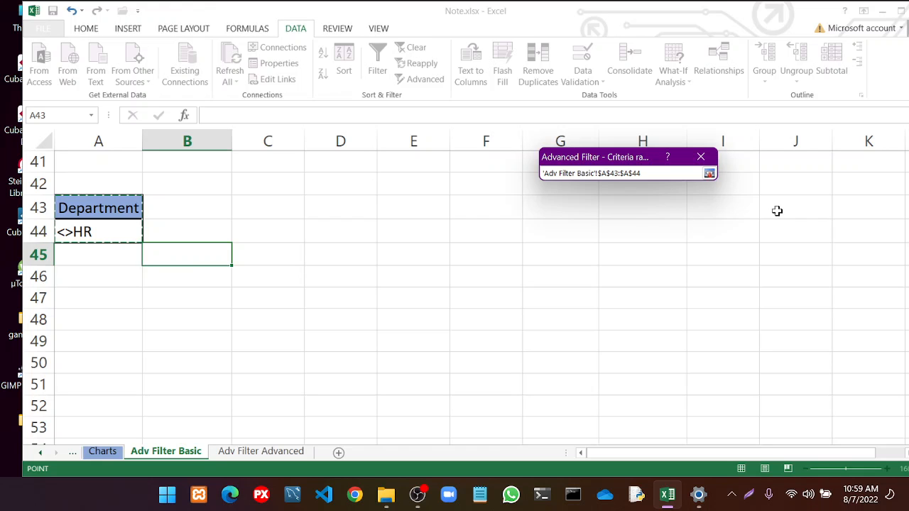
click(701, 158)
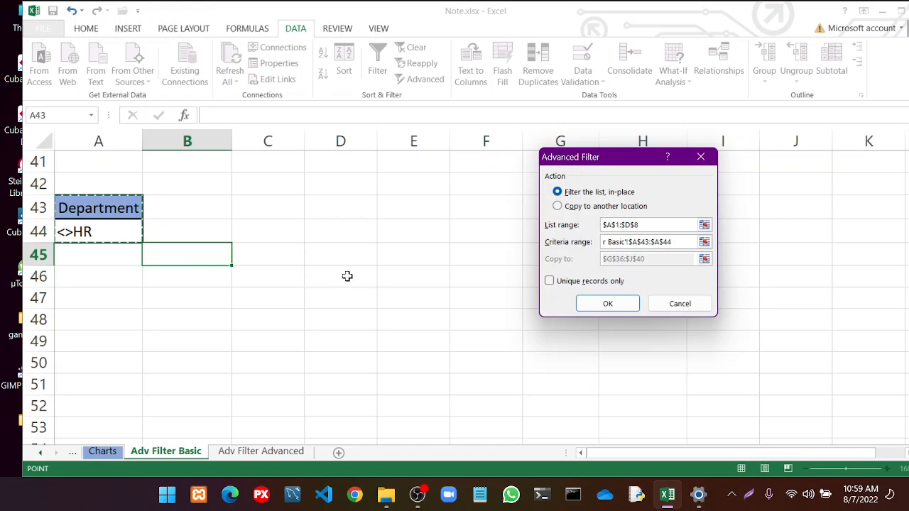
Try to run the advanced filter with A46:D53 as the output range
click(707, 258)
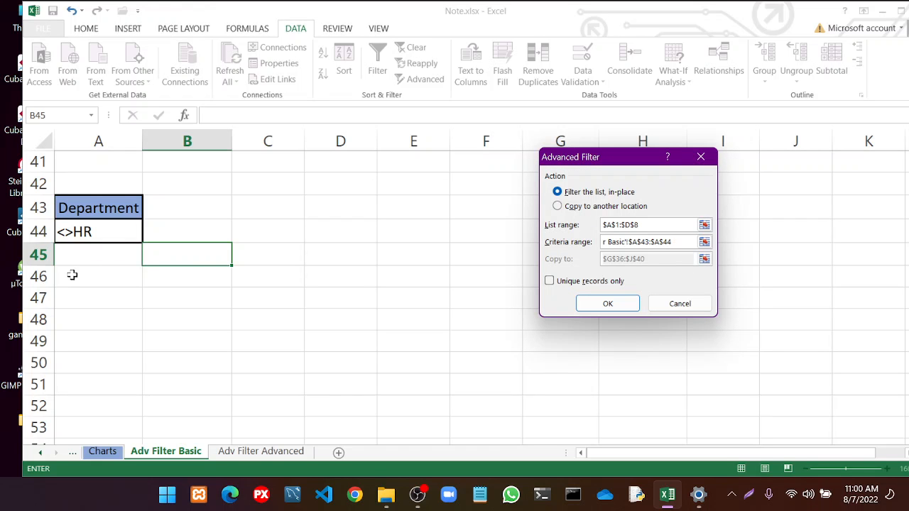
drag(71, 275, 337, 422)
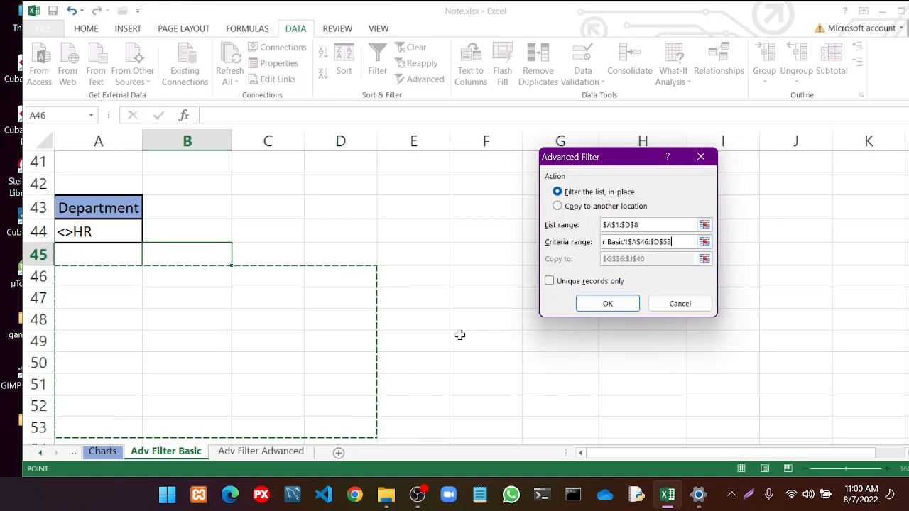
click(593, 303)
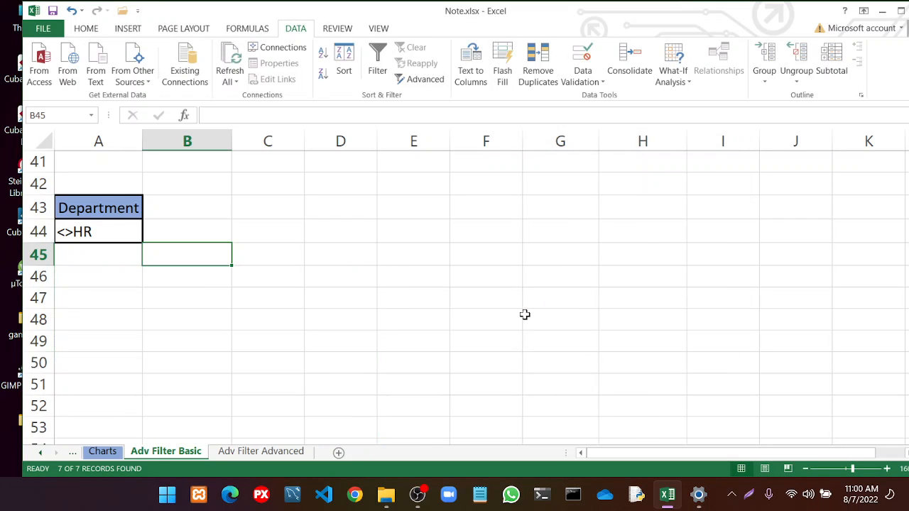
click(332, 257)
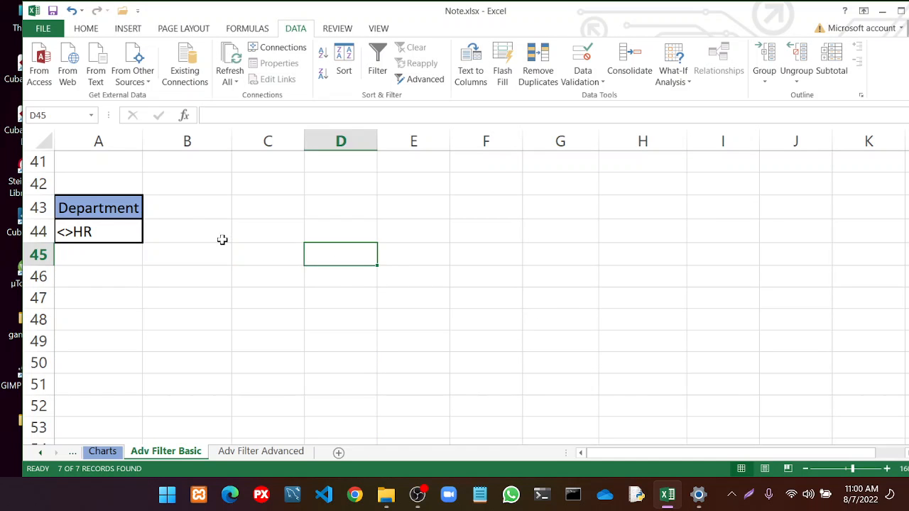
Set up the advanced filter again for the list A1:D8, with A43:A44 as the criteria range
scroll(293, 234, up, 10)
scroll(294, 234, up, 4)
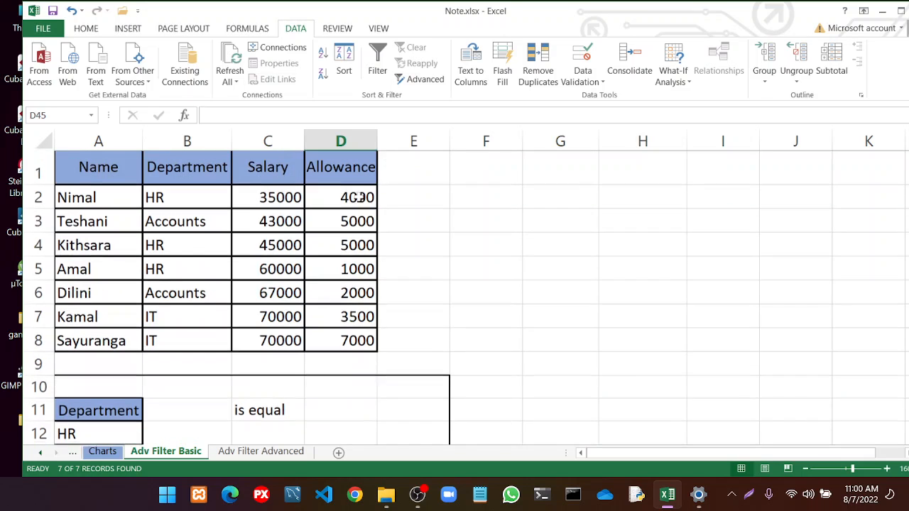
click(423, 79)
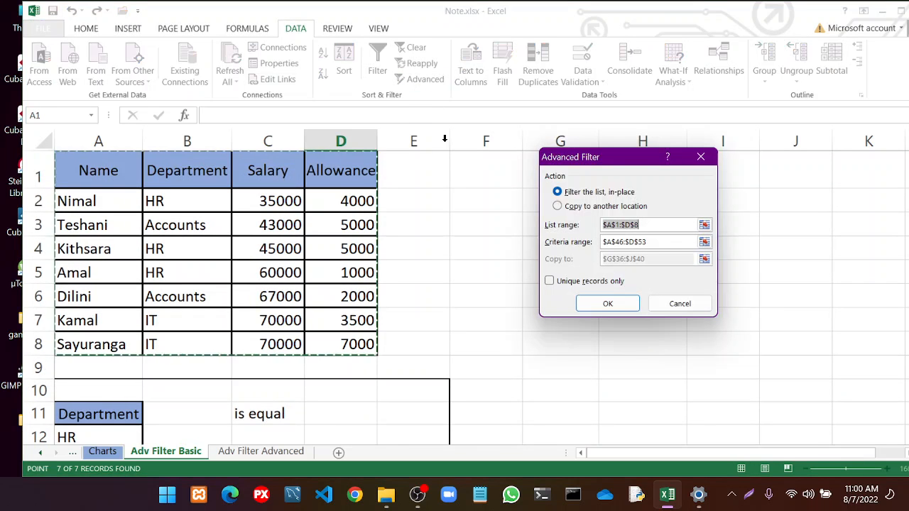
click(704, 242)
scroll(642, 237, down, 13)
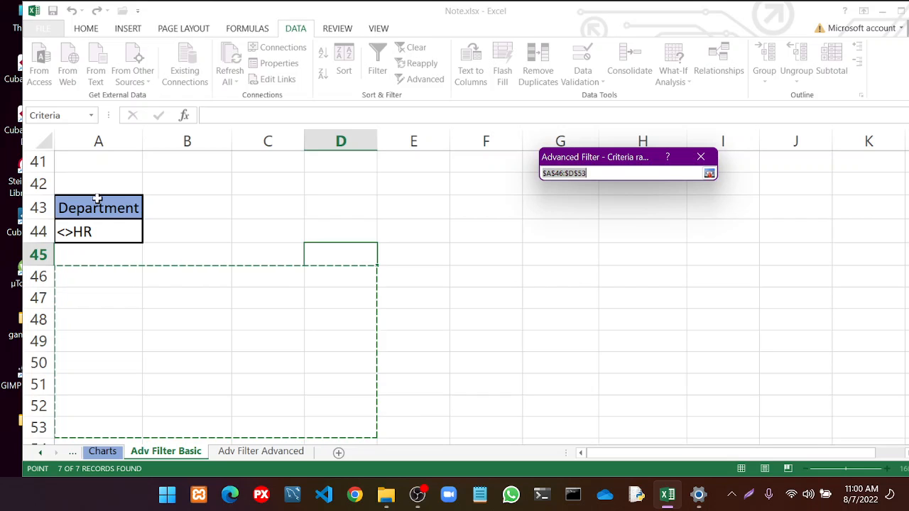
drag(81, 204, 132, 234)
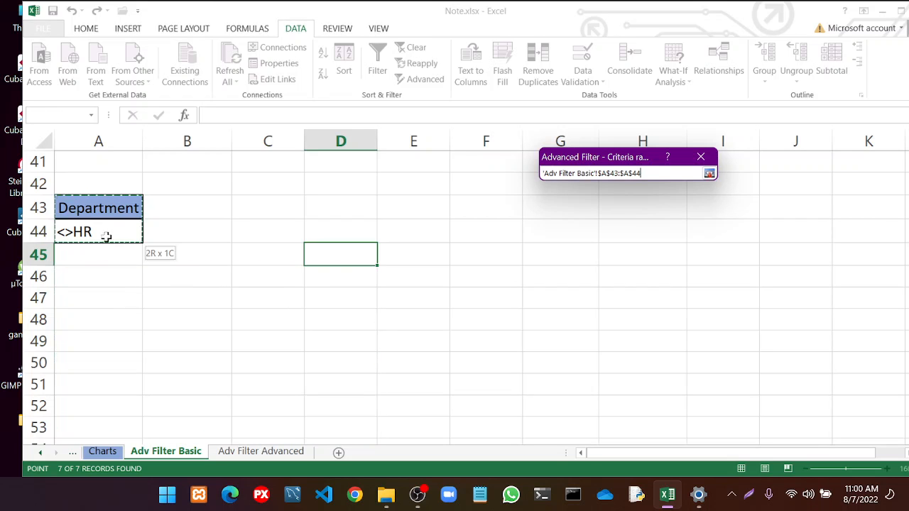
click(703, 158)
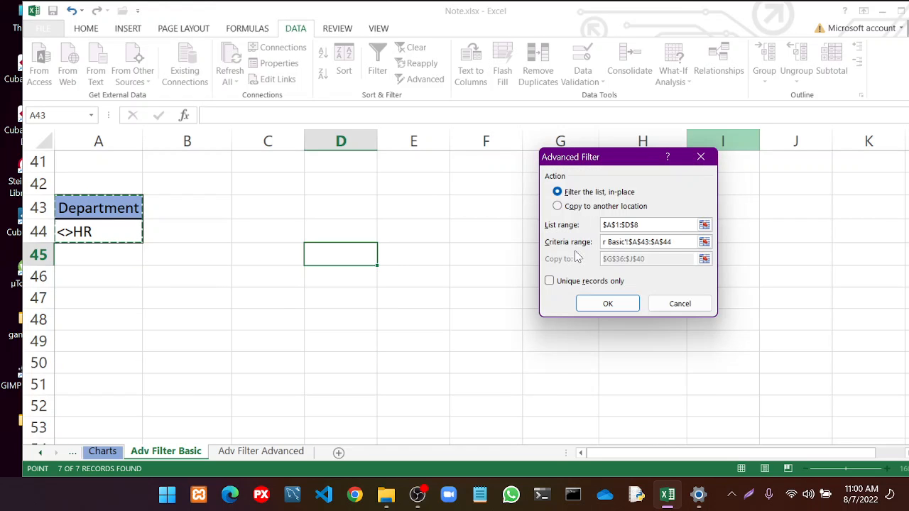
Choose to copy the filter results to another location, A46:D52, and run the filter
click(571, 210)
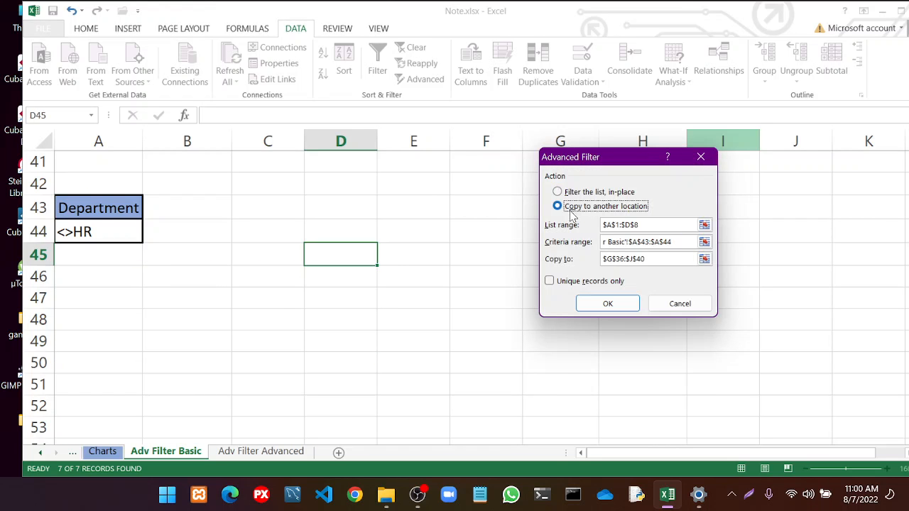
click(704, 258)
drag(71, 391, 364, 368)
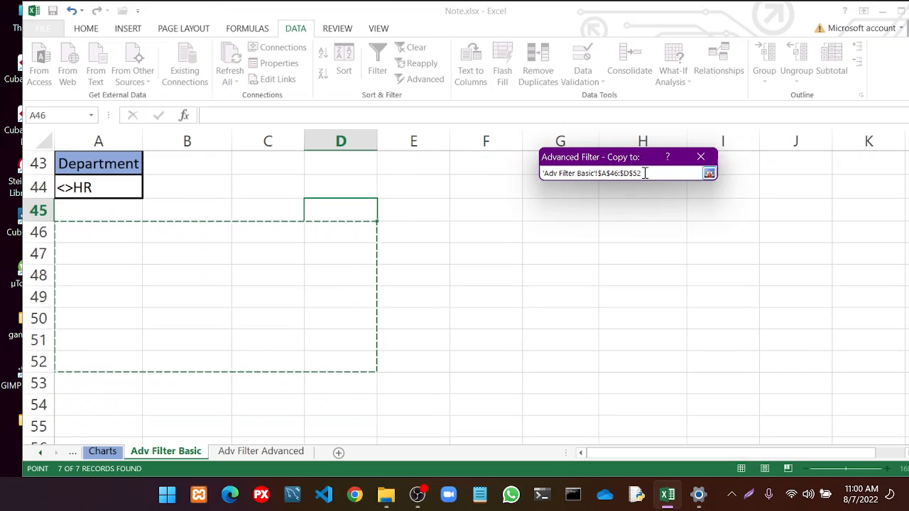
click(708, 173)
click(594, 304)
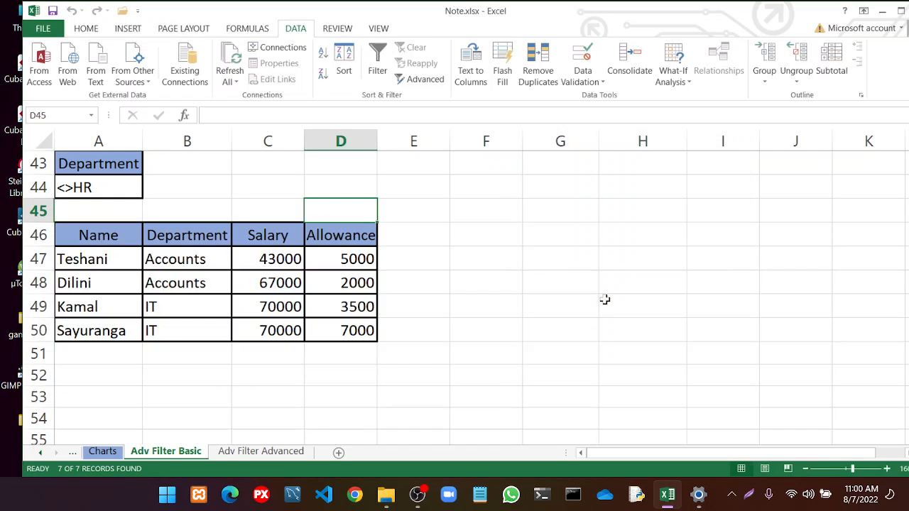
click(473, 272)
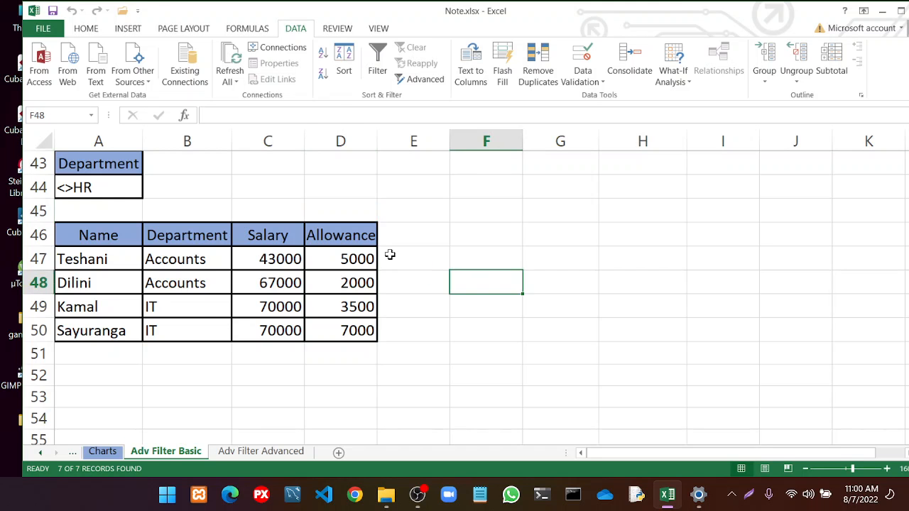
Label the not-equal example with the text "is Not equal" in C43
scroll(341, 238, up, 1)
click(247, 230)
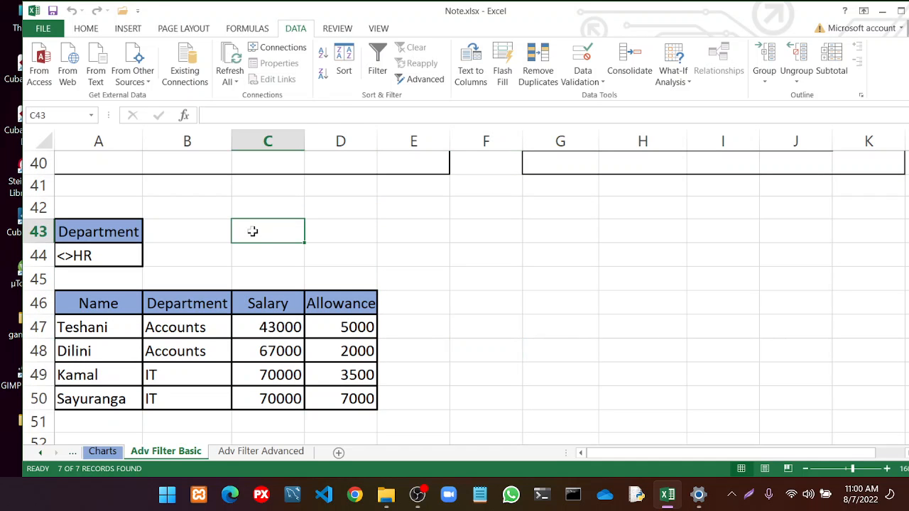
text(Not)
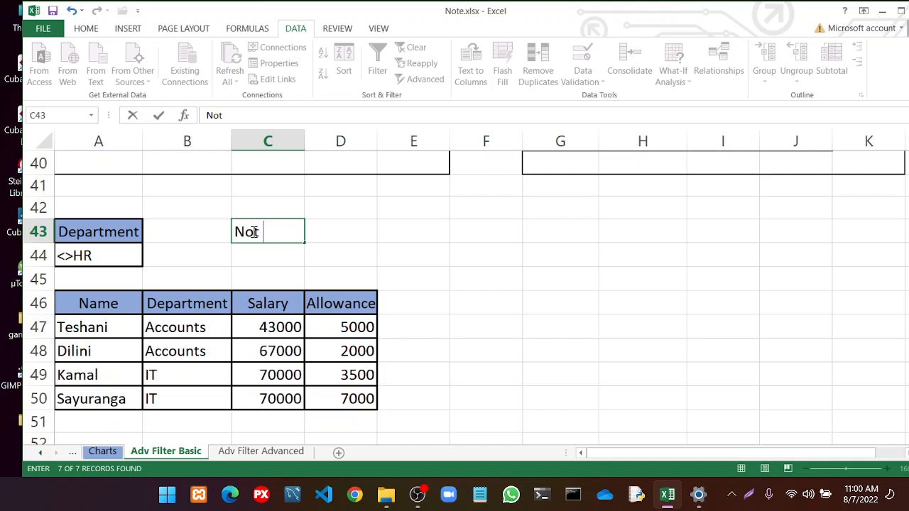
text( equ)
key(Left)
key(Left)
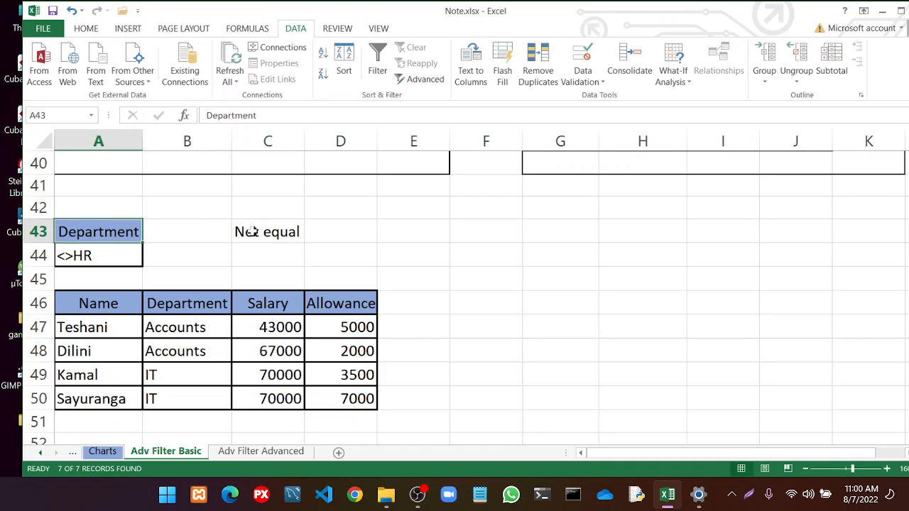
double_click(258, 231)
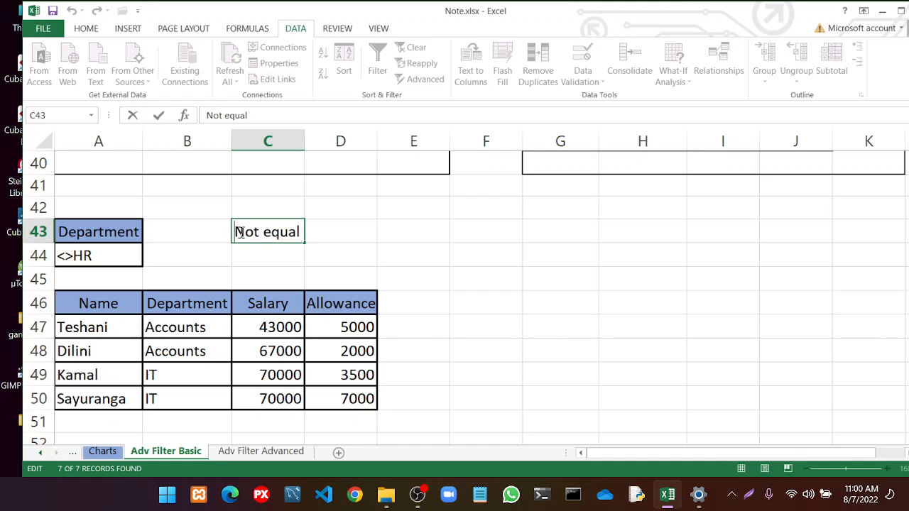
text(is)
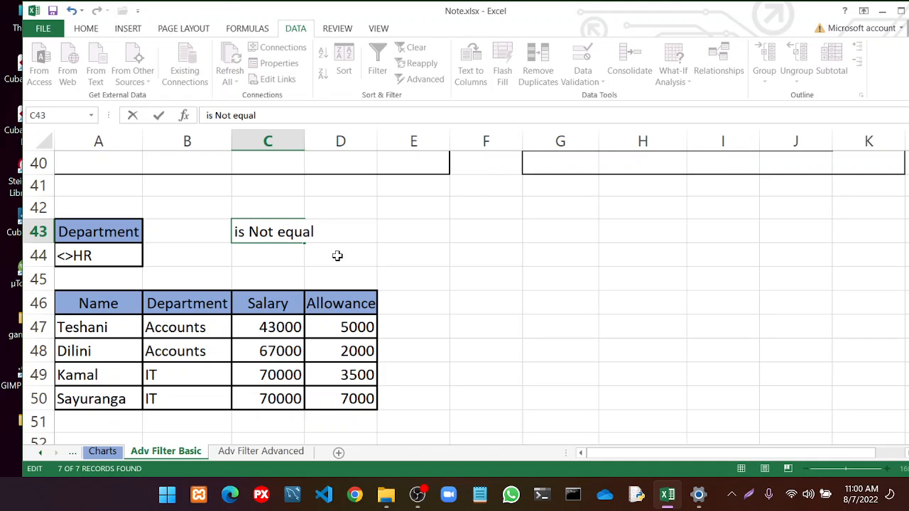
click(344, 252)
Apply an outside border around the not-equal example A42:E51
drag(68, 207, 418, 419)
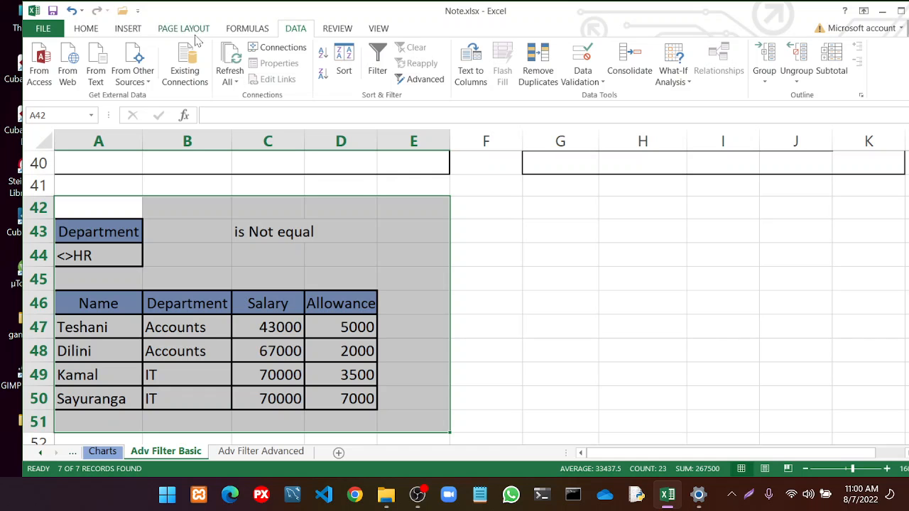
click(129, 29)
click(83, 30)
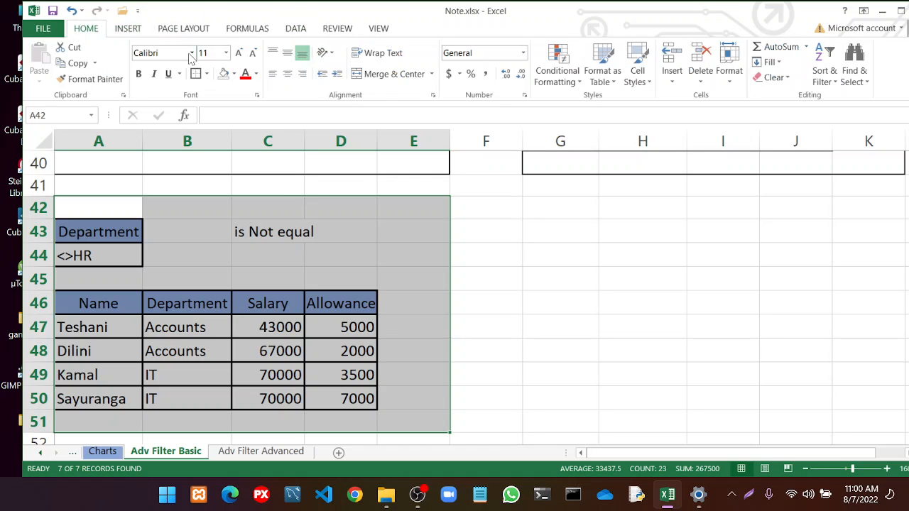
click(526, 234)
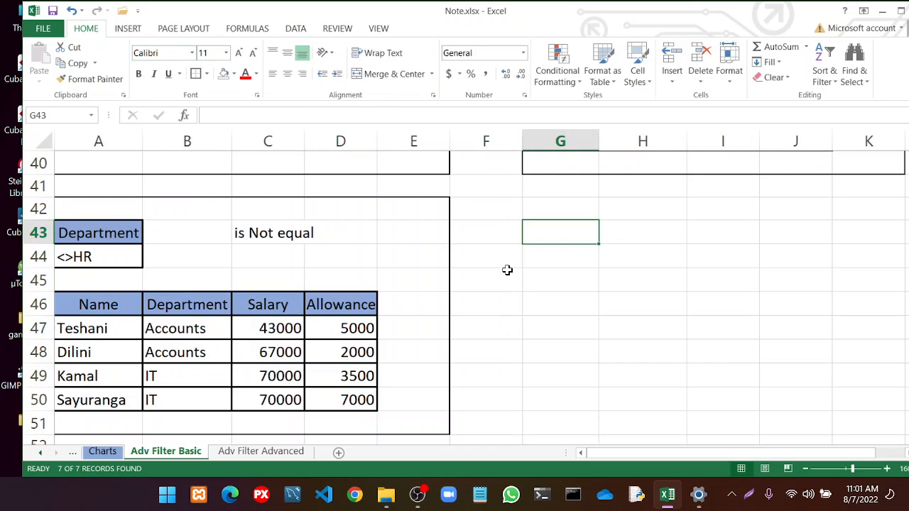
scroll(523, 304, up, 9)
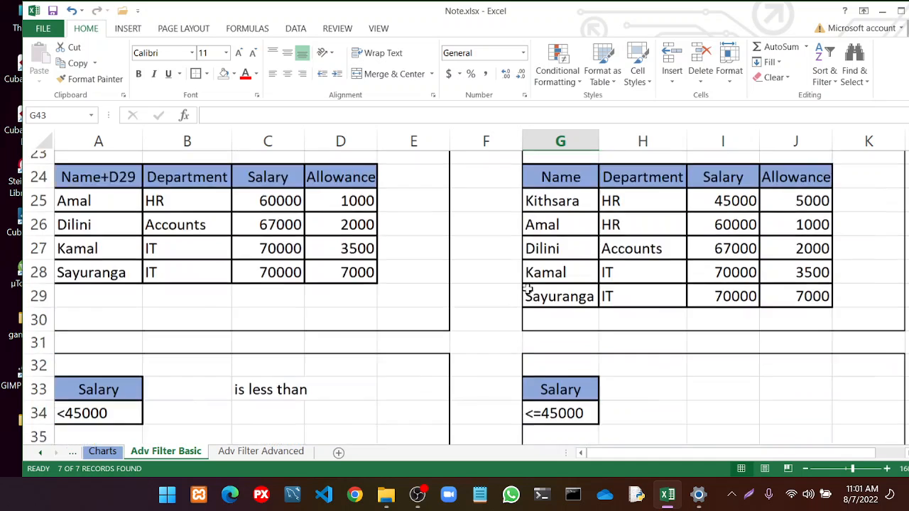
Review the advanced filter examples on the sheet, from the source list A1:D8 down to the not-equal example
scroll(531, 284, up, 4)
scroll(532, 279, down, 4)
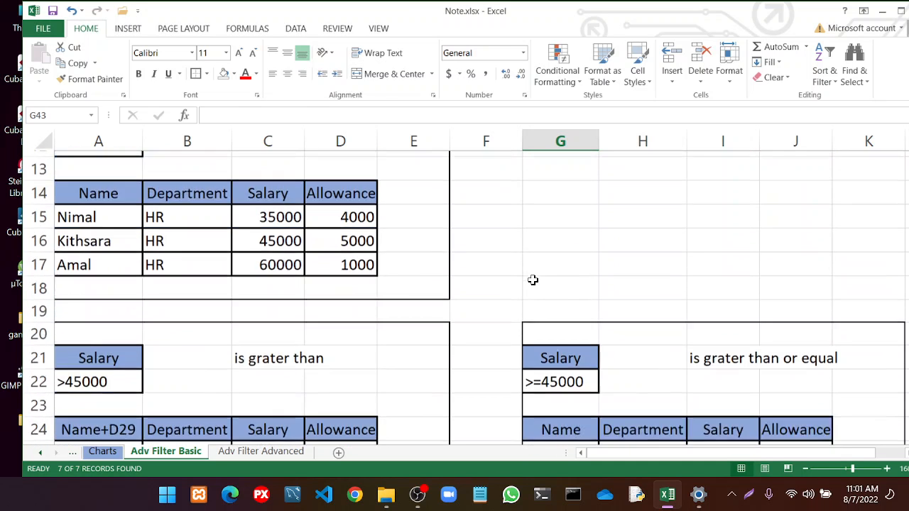
scroll(531, 280, up, 4)
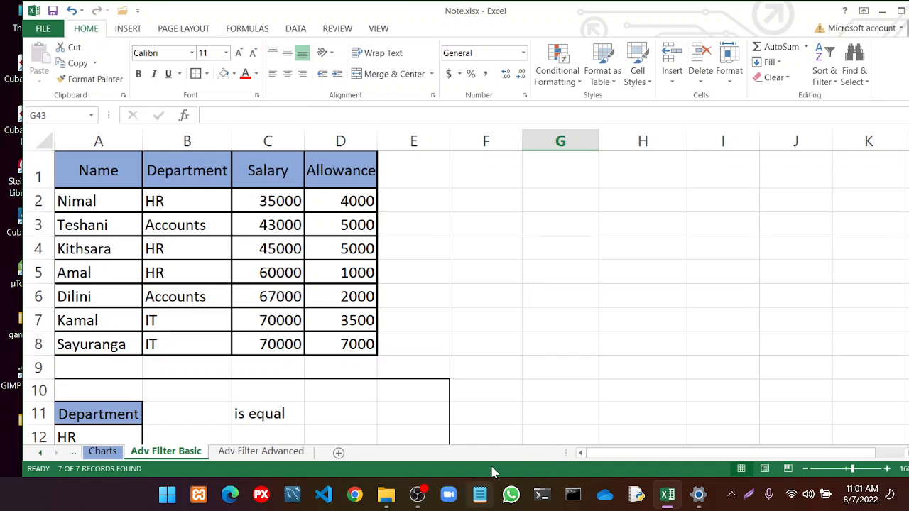
scroll(468, 399, down, 5)
scroll(468, 400, down, 5)
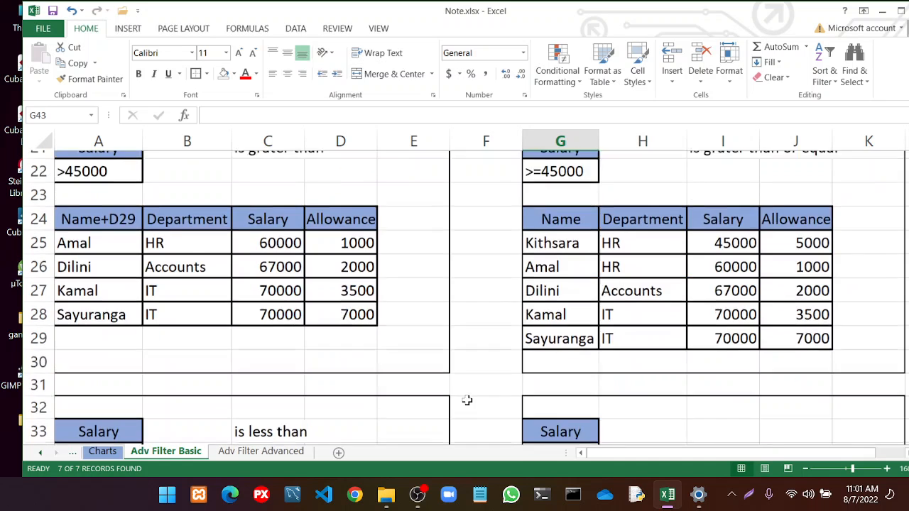
scroll(468, 400, down, 3)
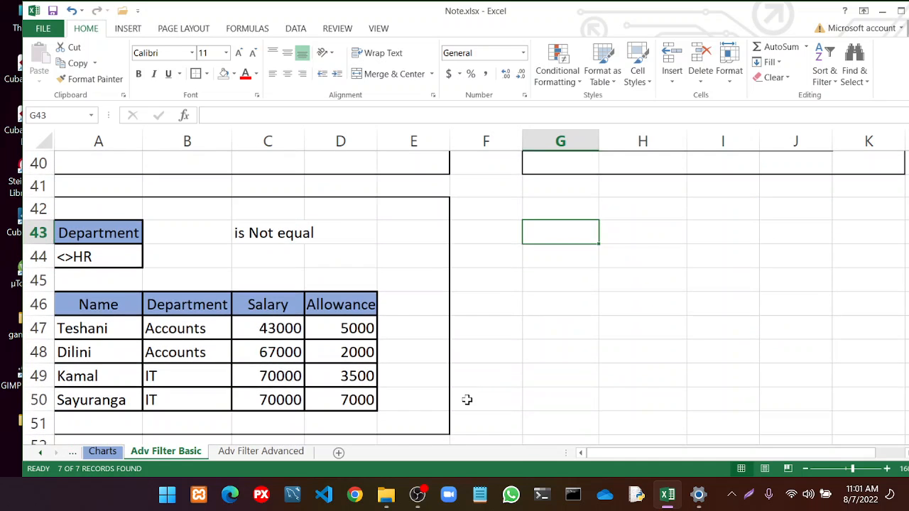
scroll(494, 388, up, 13)
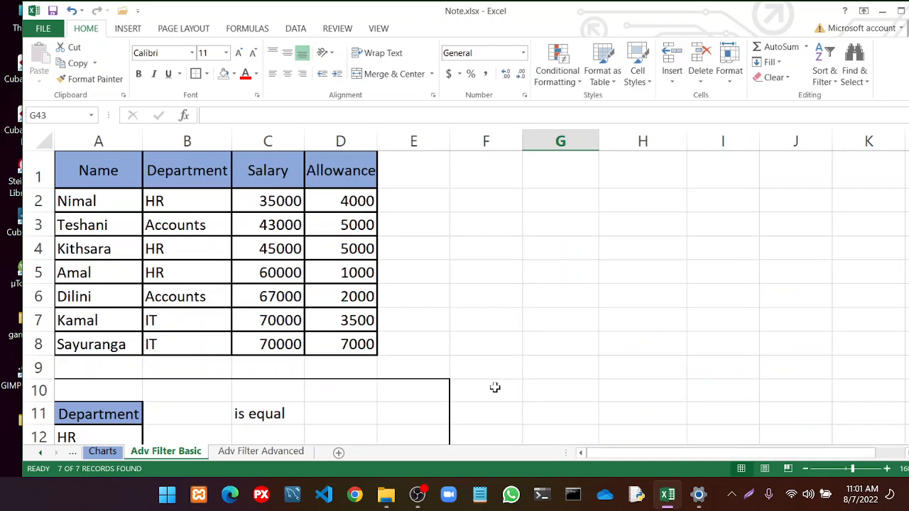
Label the <=45000 salary example with the text "is less than or equal" in I33
scroll(292, 381, down, 5)
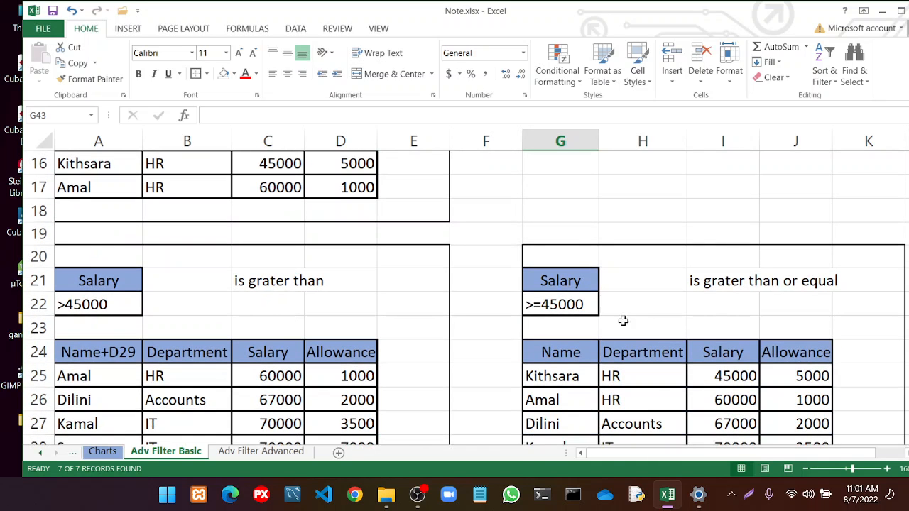
scroll(659, 328, down, 4)
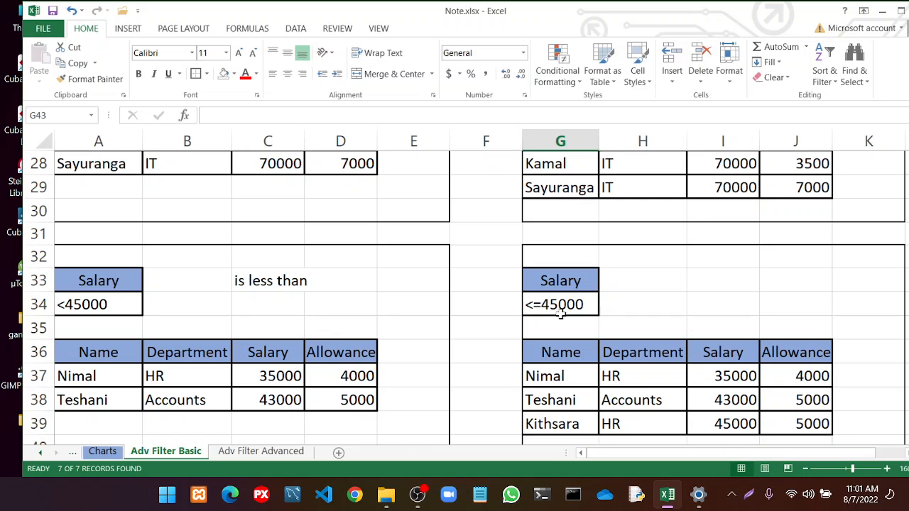
click(707, 286)
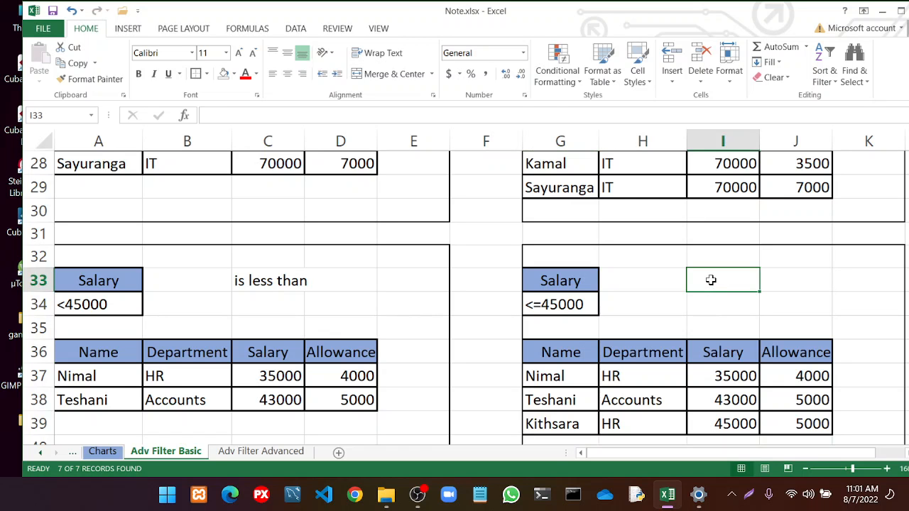
text(is less )
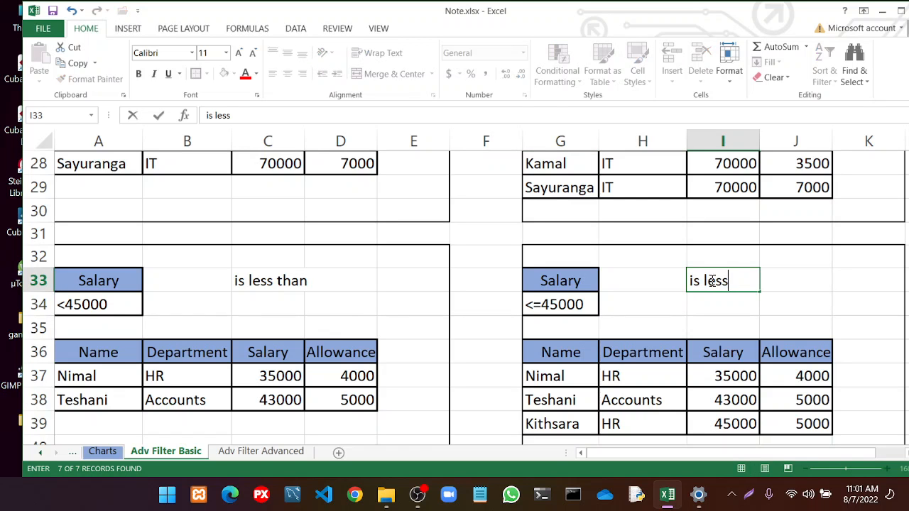
text(than o)
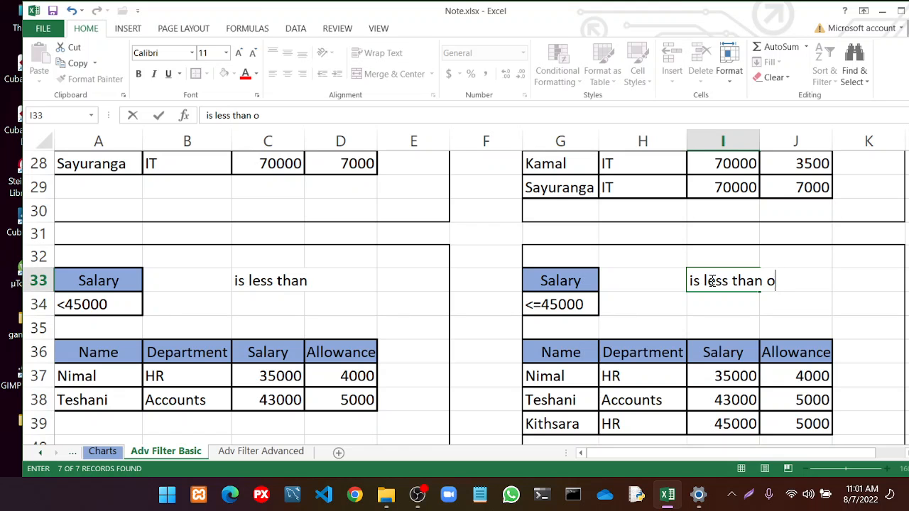
text(r equal)
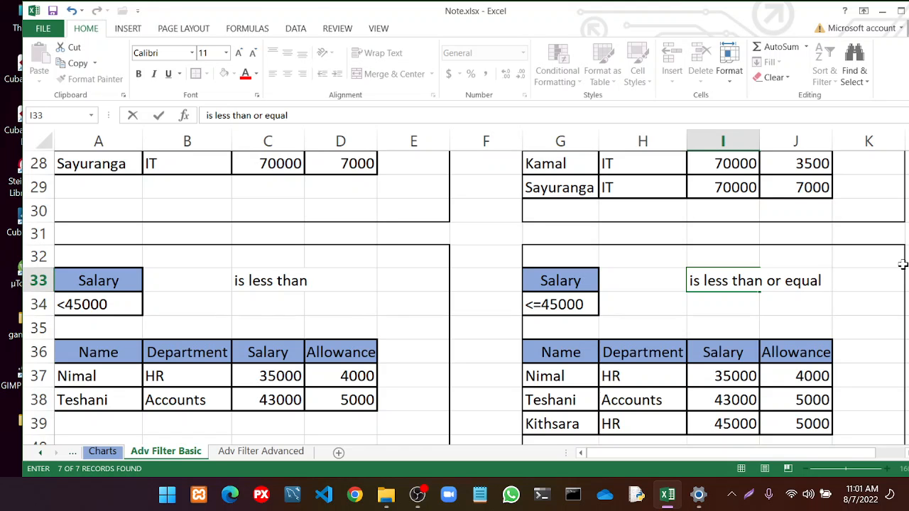
click(877, 284)
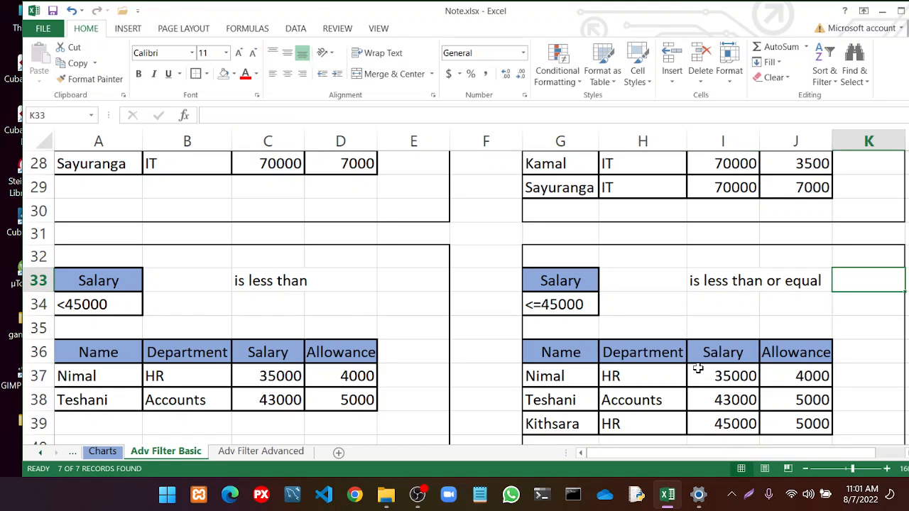
Look over the less-than, less-than-or-equal and not-equal examples and compare them with the source list in A1:D8
scroll(547, 397, down, 3)
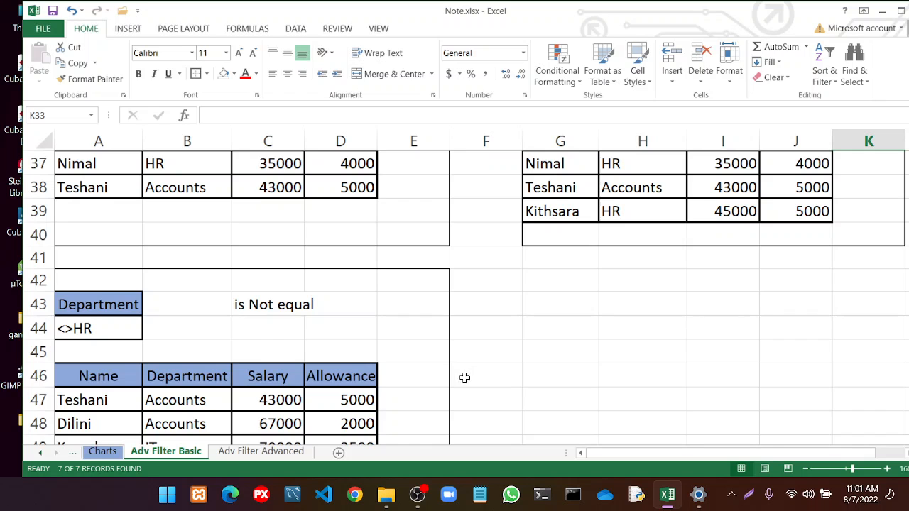
scroll(465, 378, down, 1)
scroll(468, 378, up, 13)
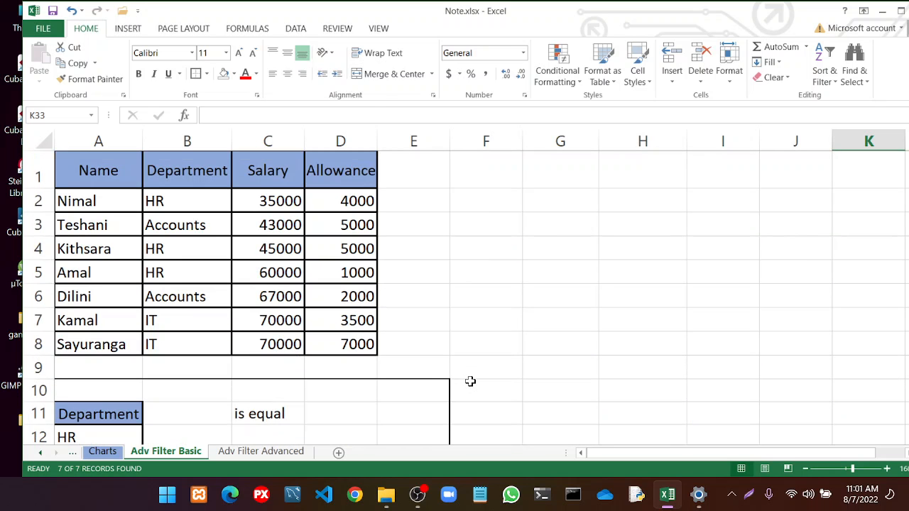
scroll(470, 382, down, 11)
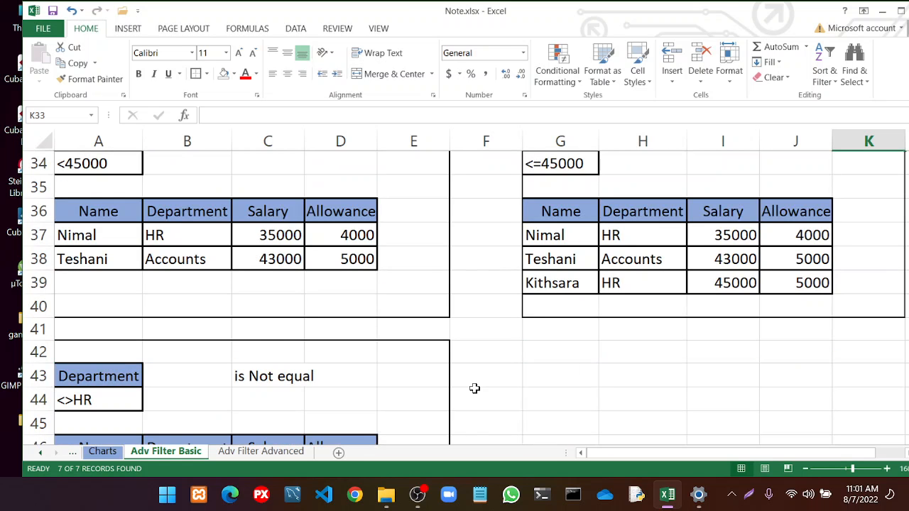
scroll(474, 388, down, 2)
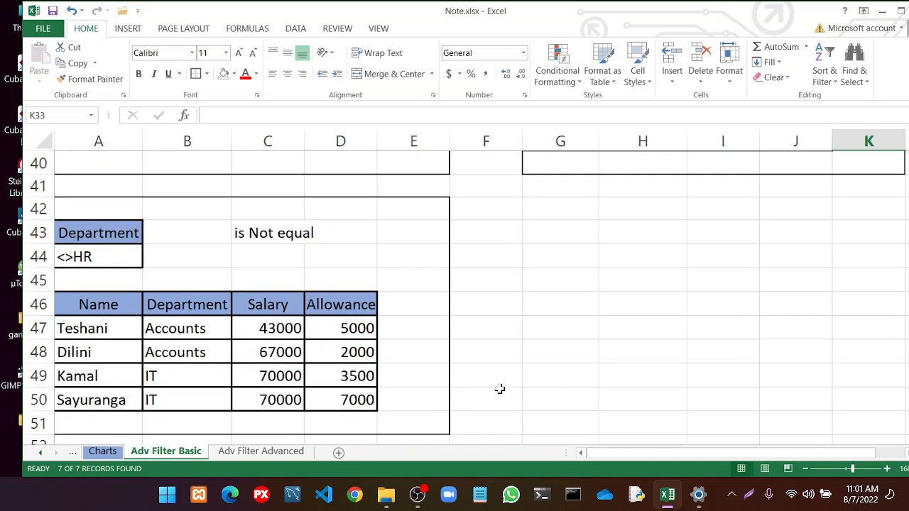
scroll(560, 387, up, 13)
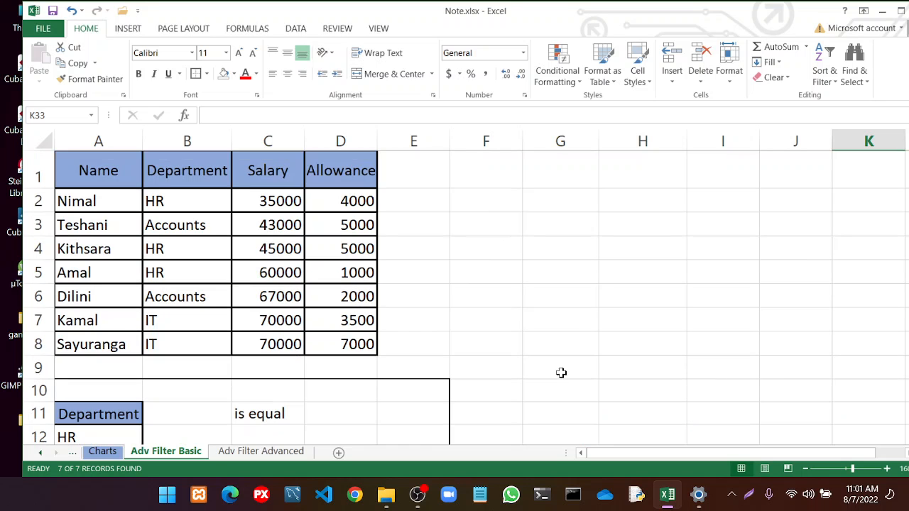